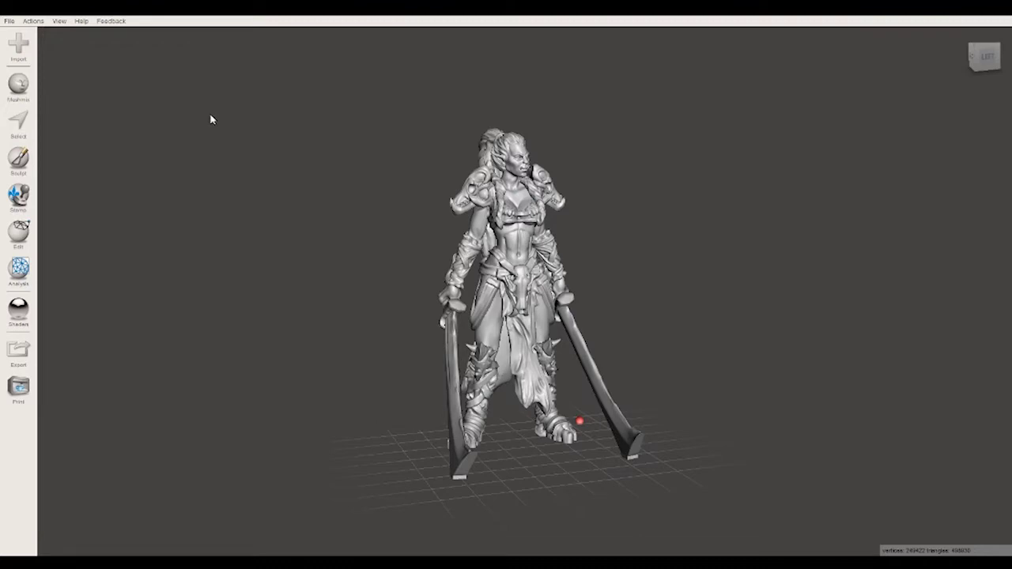
Step: Move the Object Browser out of the way and start transforming the paladin model
{"action": "mouse_move", "coordinate": [585, 393]}
{"action": "right_mouse_down"}
{"action": "mouse_move", "coordinate": [688, 382]}
{"action": "mouse_move", "coordinate": [811, 345]}
{"action": "mouse_move", "coordinate": [770, 456]}
{"action": "mouse_move", "coordinate": [684, 327]}
{"action": "mouse_move", "coordinate": [744, 388]}
{"action": "mouse_move", "coordinate": [778, 341]}
{"action": "mouse_move", "coordinate": [785, 227]}
{"action": "mouse_move", "coordinate": [869, 233]}
{"action": "mouse_move", "coordinate": [713, 339]}
{"action": "mouse_move", "coordinate": [862, 329]}
{"action": "mouse_move", "coordinate": [908, 346]}
{"action": "right_mouse_up"}
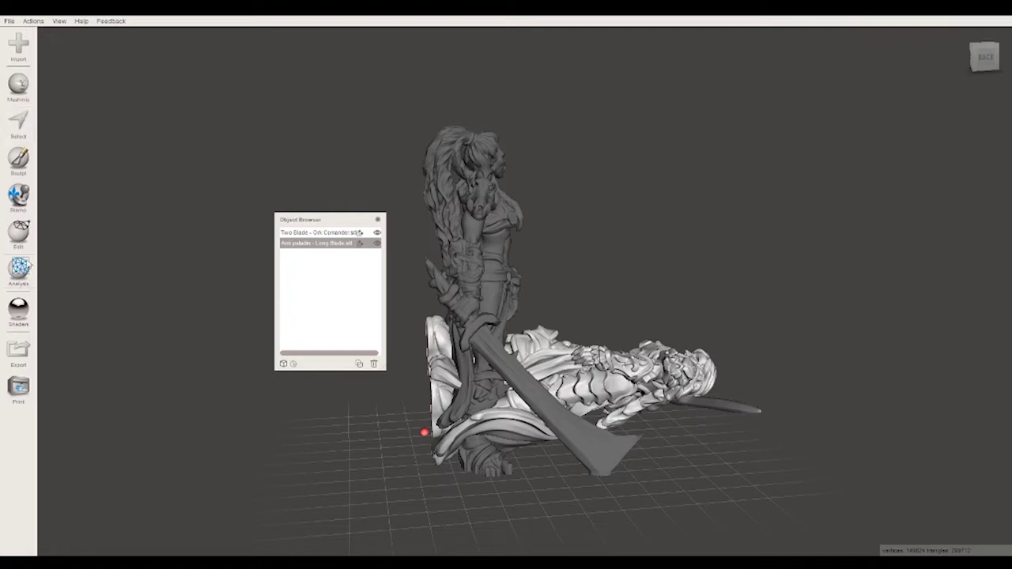
{"action": "left_click", "coordinate": [25, 245]}
{"action": "left_click_drag", "start_coordinate": [316, 220], "coordinate": [935, 385]}
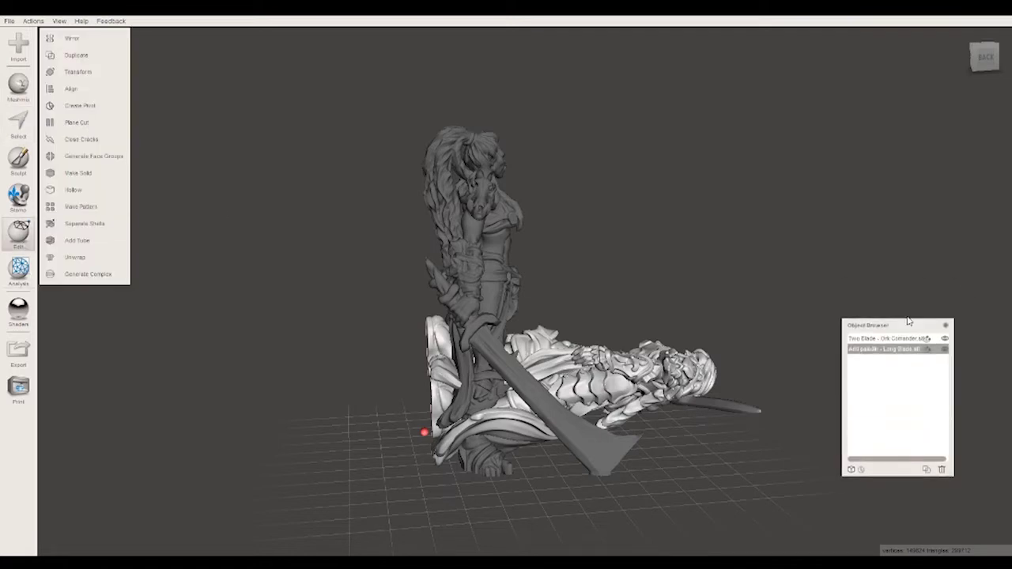
{"action": "left_click", "coordinate": [98, 71]}
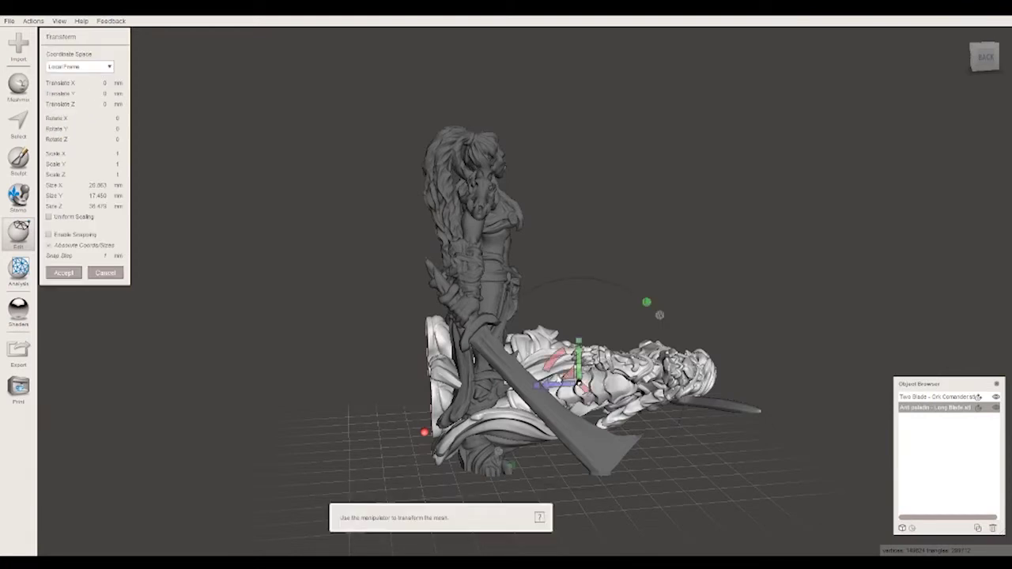
Step: Stand the paladin upright with Rotate X 90, raise it, and turn it -180 on Z
{"action": "mouse_move", "coordinate": [554, 361]}
{"action": "left_mouse_down"}
{"action": "mouse_move", "coordinate": [503, 482]}
{"action": "mouse_move", "coordinate": [518, 447]}
{"action": "left_mouse_up"}
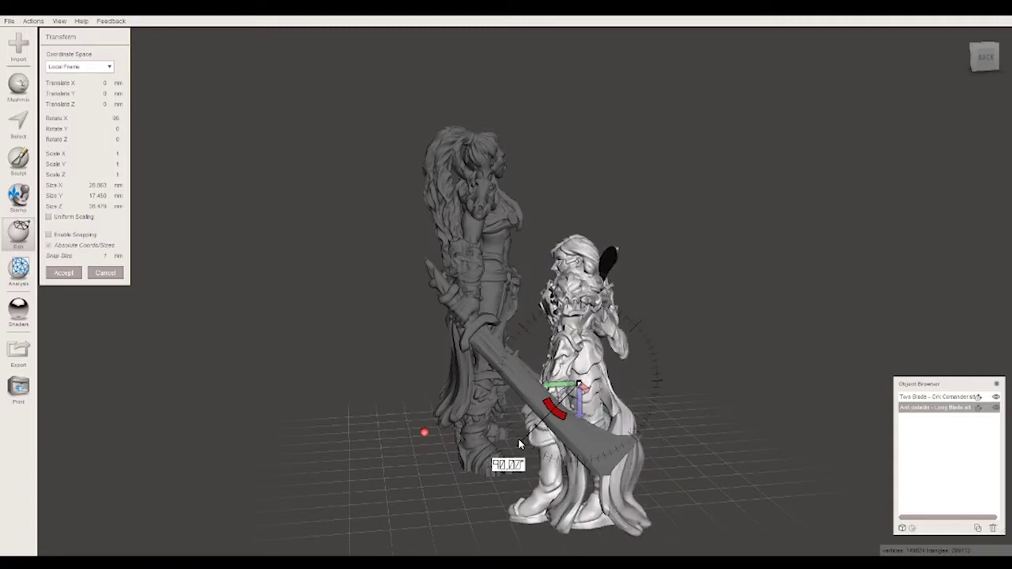
{"action": "left_click_drag", "start_coordinate": [517, 447], "coordinate": [498, 312]}
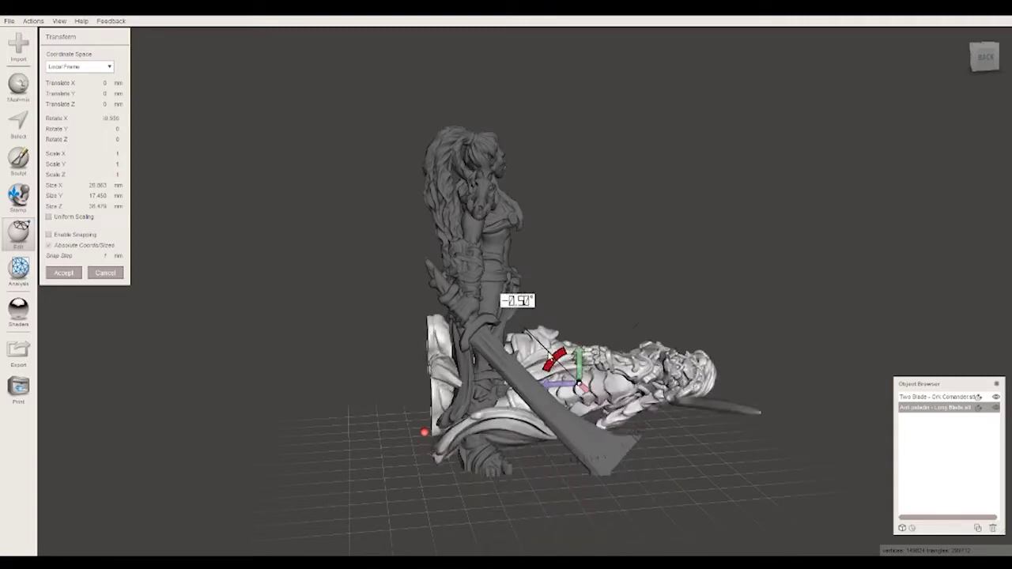
{"action": "mouse_move", "coordinate": [249, 370]}
{"action": "left_mouse_down"}
{"action": "mouse_move", "coordinate": [574, 311]}
{"action": "mouse_move", "coordinate": [489, 541]}
{"action": "mouse_move", "coordinate": [519, 446]}
{"action": "left_mouse_up"}
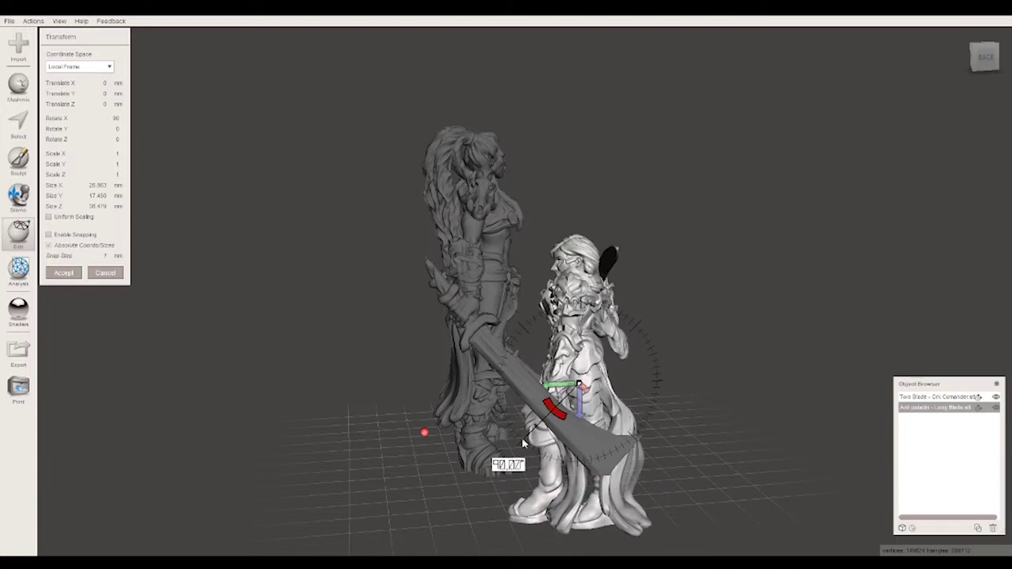
{"action": "mouse_move", "coordinate": [747, 424]}
{"action": "right_mouse_down"}
{"action": "mouse_move", "coordinate": [700, 359]}
{"action": "mouse_move", "coordinate": [755, 377]}
{"action": "right_mouse_up"}
{"action": "left_click_drag", "start_coordinate": [568, 445], "coordinate": [570, 372]}
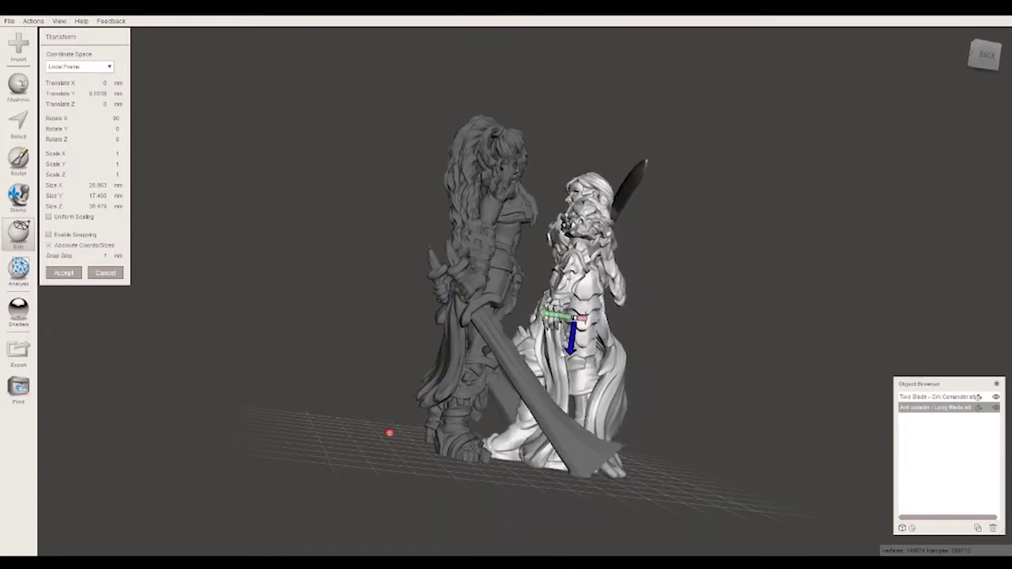
{"action": "mouse_move", "coordinate": [570, 371]}
{"action": "right_mouse_down"}
{"action": "mouse_move", "coordinate": [678, 388]}
{"action": "mouse_move", "coordinate": [671, 385]}
{"action": "right_mouse_up"}
{"action": "left_click_drag", "start_coordinate": [569, 341], "coordinate": [656, 332]}
{"action": "right_click_drag", "start_coordinate": [659, 332], "coordinate": [528, 365]}
{"action": "mouse_move", "coordinate": [508, 335]}
{"action": "left_mouse_down"}
{"action": "mouse_move", "coordinate": [652, 348]}
{"action": "mouse_move", "coordinate": [619, 361]}
{"action": "left_mouse_up"}
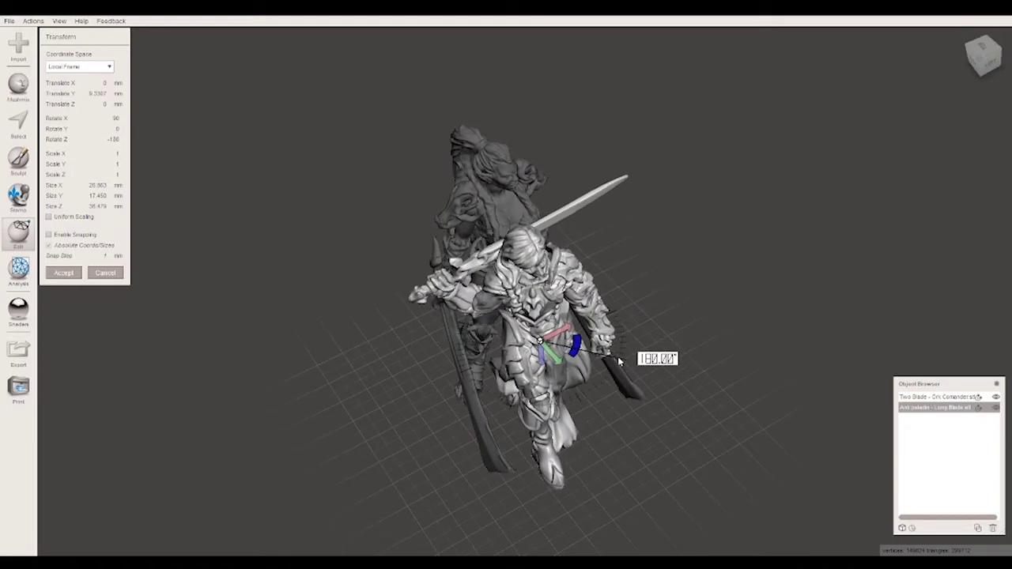
{"action": "mouse_move", "coordinate": [618, 356]}
{"action": "right_mouse_down"}
{"action": "mouse_move", "coordinate": [618, 314]}
{"action": "mouse_move", "coordinate": [655, 321]}
{"action": "mouse_move", "coordinate": [724, 296]}
{"action": "mouse_move", "coordinate": [912, 321]}
{"action": "mouse_move", "coordinate": [656, 289]}
{"action": "mouse_move", "coordinate": [614, 379]}
{"action": "mouse_move", "coordinate": [642, 411]}
{"action": "mouse_move", "coordinate": [609, 338]}
{"action": "right_mouse_up"}
{"action": "right_click_drag", "start_coordinate": [513, 309], "coordinate": [573, 322]}
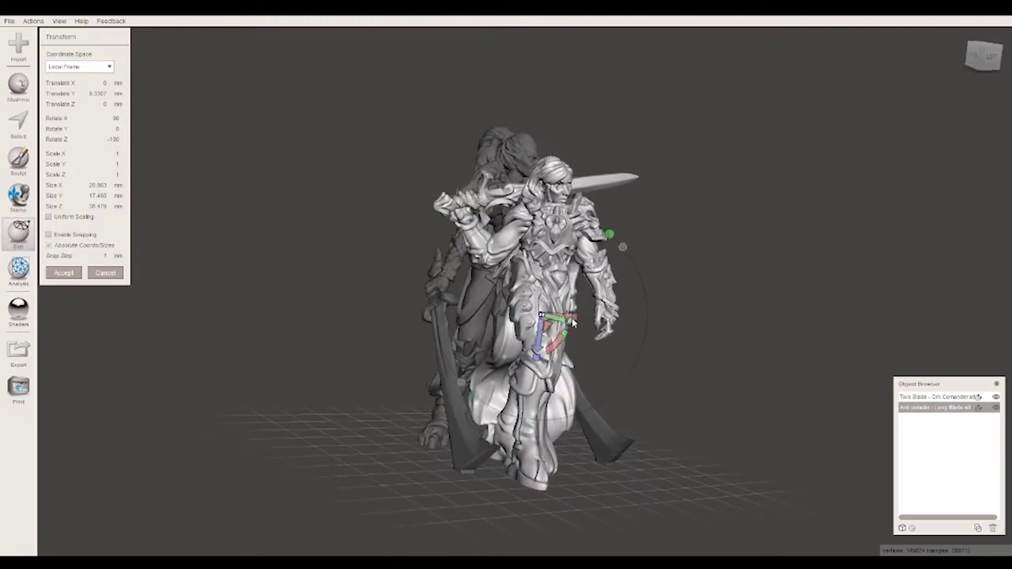
Step: Scale the paladin to about 1.118 and translate it to overlap the orc
{"action": "left_click_drag", "start_coordinate": [541, 316], "coordinate": [540, 314]}
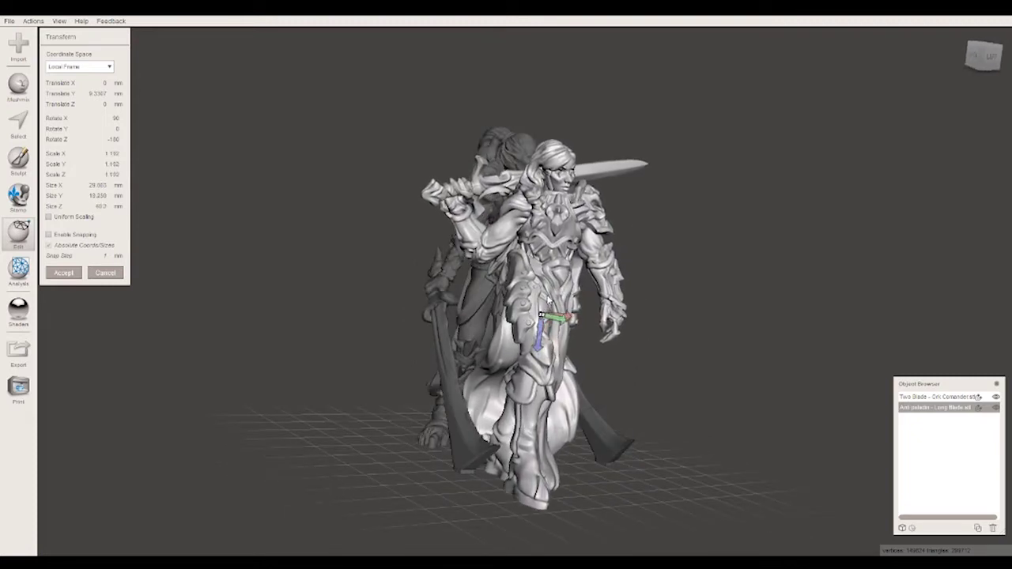
{"action": "right_click_drag", "start_coordinate": [552, 329], "coordinate": [569, 316]}
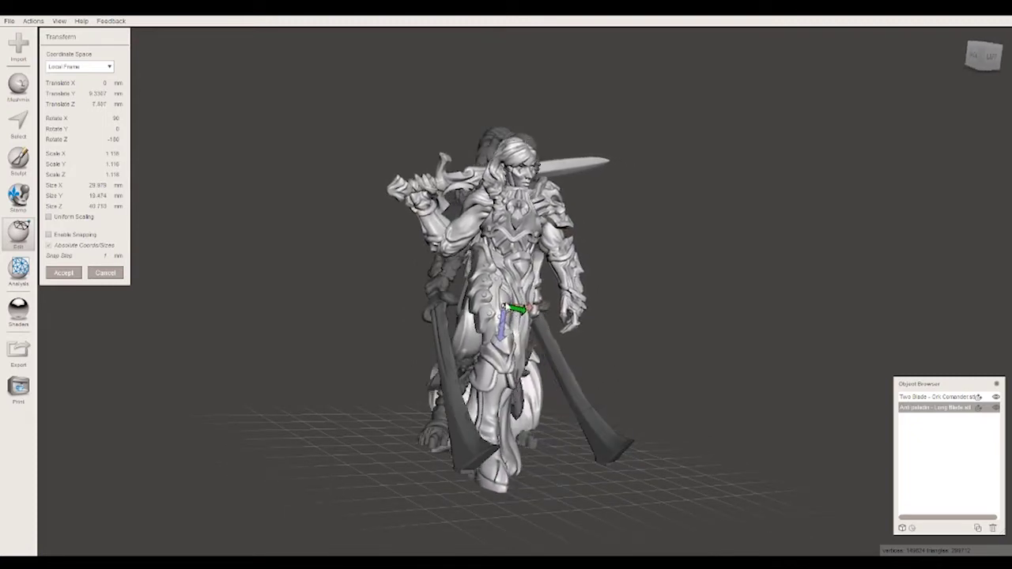
{"action": "left_click_drag", "start_coordinate": [513, 316], "coordinate": [585, 245]}
{"action": "right_click_drag", "start_coordinate": [584, 245], "coordinate": [498, 290]}
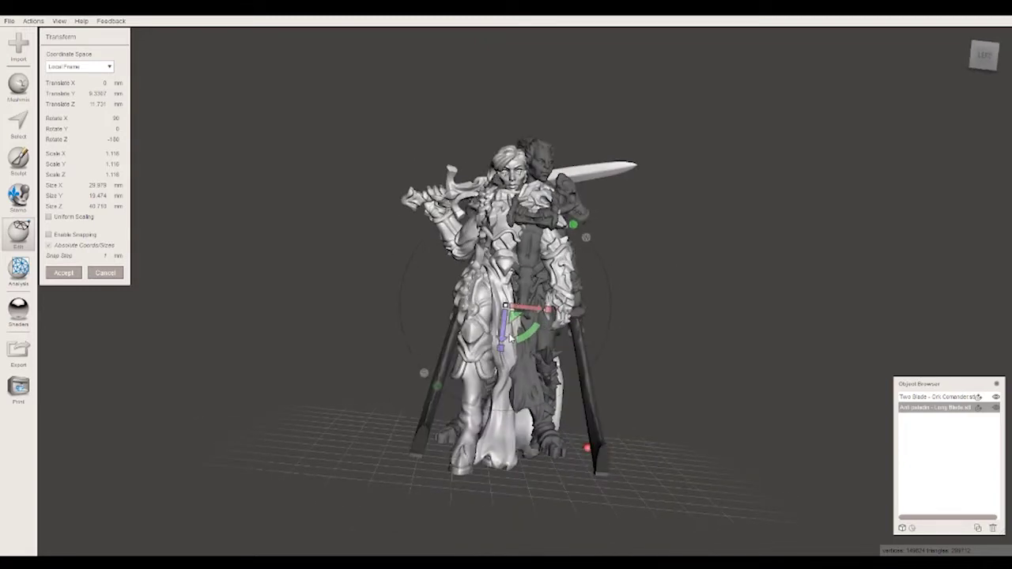
{"action": "left_click_drag", "start_coordinate": [505, 338], "coordinate": [526, 331]}
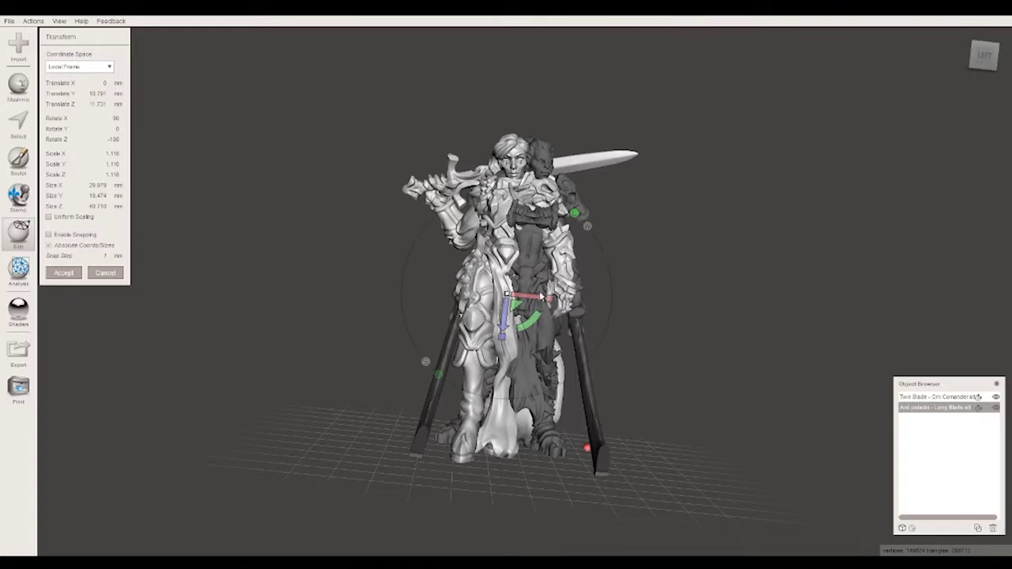
{"action": "left_click_drag", "start_coordinate": [542, 297], "coordinate": [741, 306]}
{"action": "right_click_drag", "start_coordinate": [741, 307], "coordinate": [448, 284]}
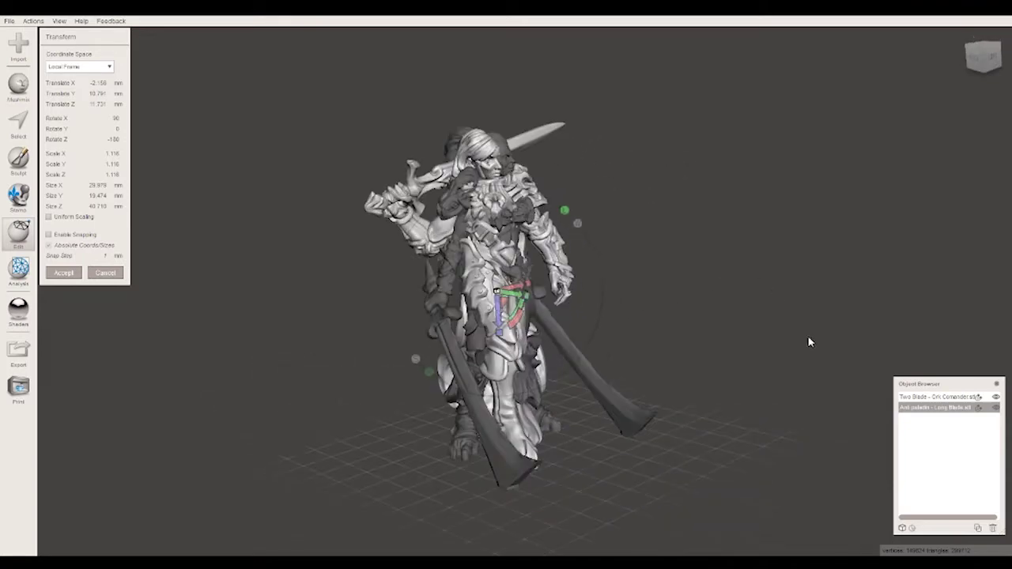
{"action": "right_click_drag", "start_coordinate": [448, 285], "coordinate": [807, 335]}
Step: Hide the orc commander, recheck the paladin's transform, and accept the new pose
{"action": "left_click", "coordinate": [995, 398]}
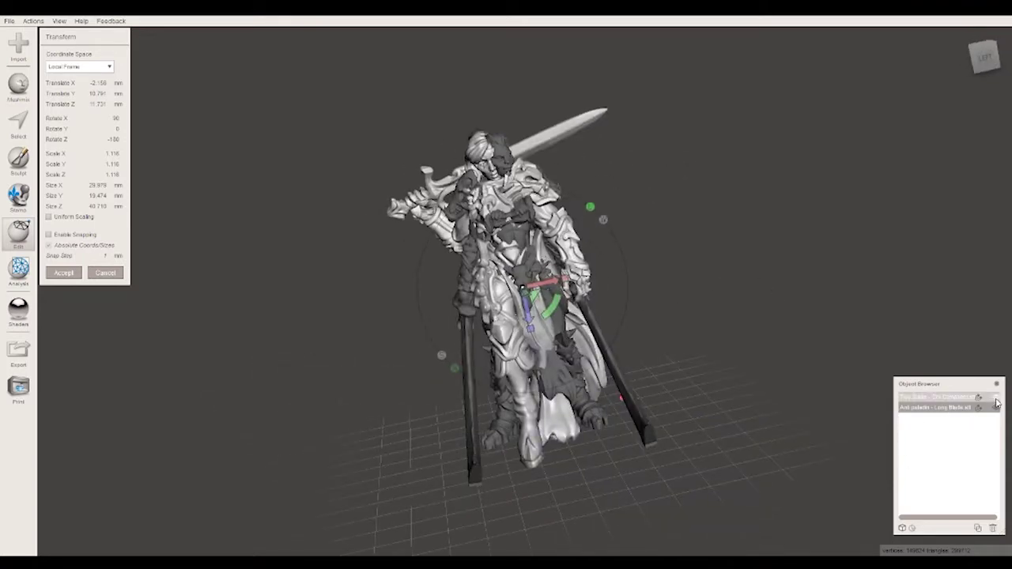
{"action": "right_click_drag", "start_coordinate": [431, 402], "coordinate": [579, 385]}
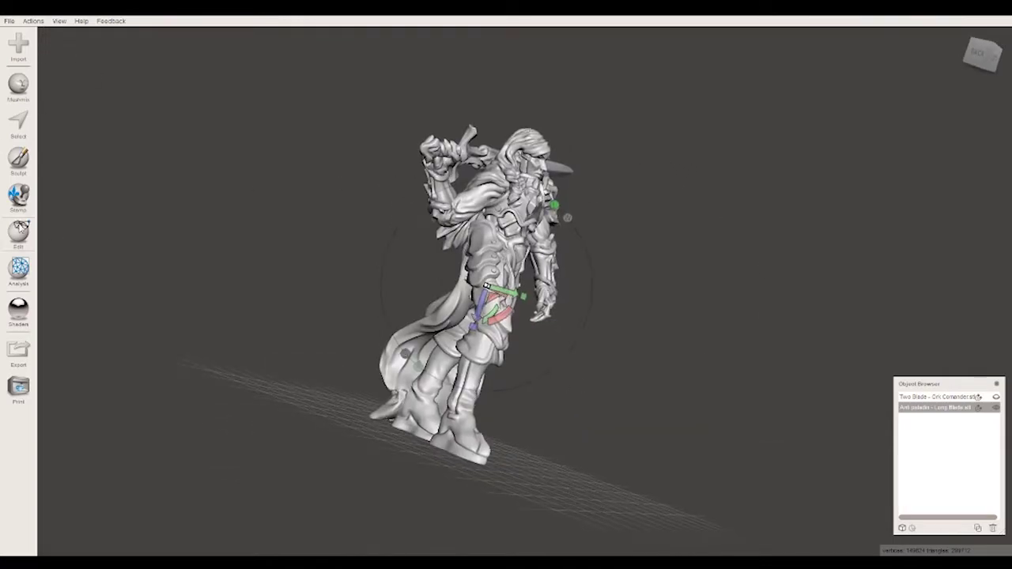
{"action": "left_click", "coordinate": [18, 231]}
{"action": "key", "text": "t"}
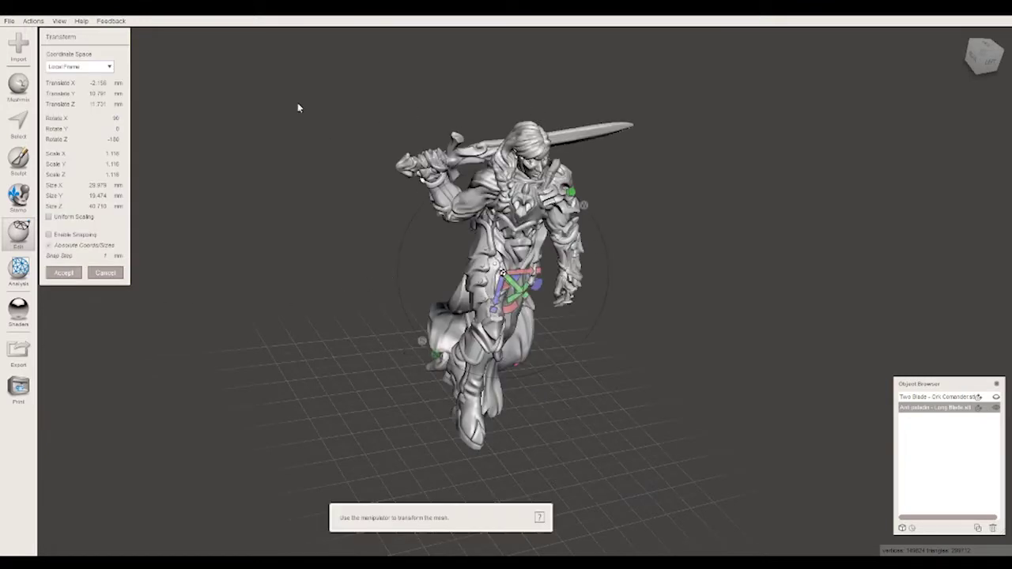
{"action": "right_click_drag", "start_coordinate": [435, 308], "coordinate": [186, 259]}
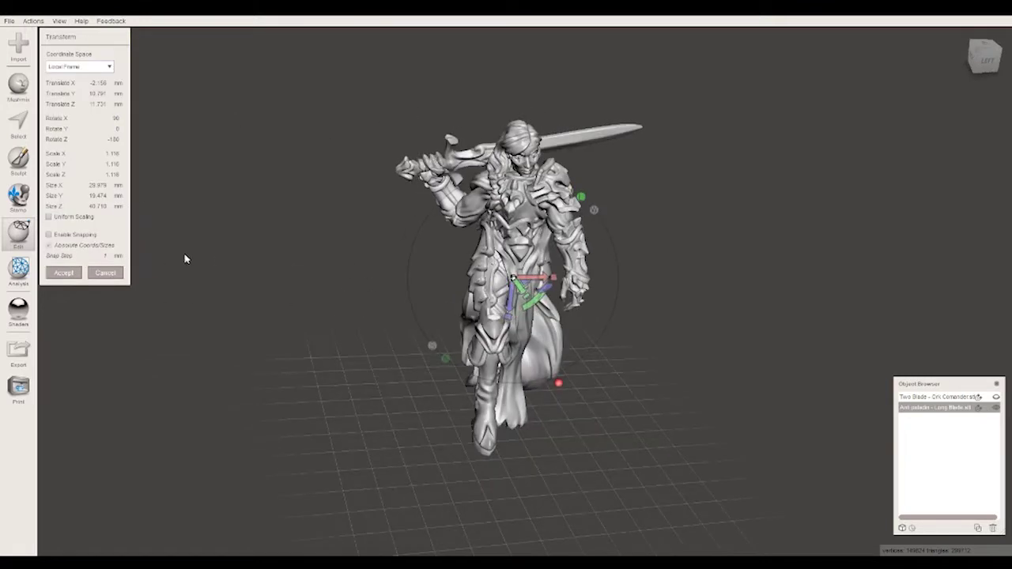
{"action": "left_click", "coordinate": [71, 273]}
Step: Orbit and zoom in on the paladin's head, sword and free arm
{"action": "mouse_move", "coordinate": [314, 406]}
{"action": "right_mouse_down"}
{"action": "mouse_move", "coordinate": [605, 324]}
{"action": "mouse_move", "coordinate": [451, 475]}
{"action": "mouse_move", "coordinate": [625, 382]}
{"action": "mouse_move", "coordinate": [761, 383]}
{"action": "mouse_move", "coordinate": [598, 366]}
{"action": "right_mouse_up"}
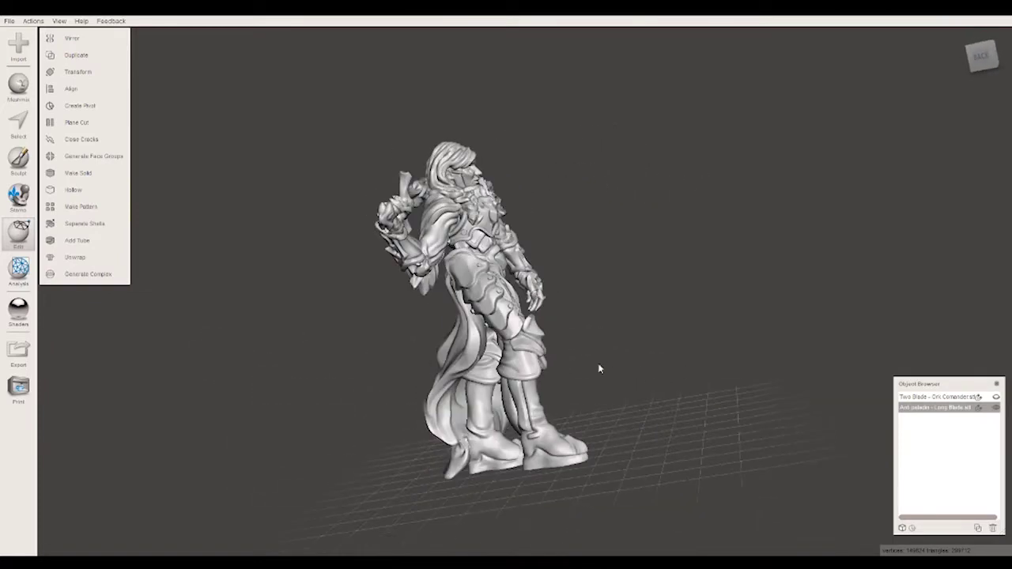
{"action": "mouse_move", "coordinate": [592, 151]}
{"action": "right_mouse_down"}
{"action": "mouse_move", "coordinate": [770, 253]}
{"action": "mouse_move", "coordinate": [663, 263]}
{"action": "mouse_move", "coordinate": [716, 276]}
{"action": "right_mouse_up"}
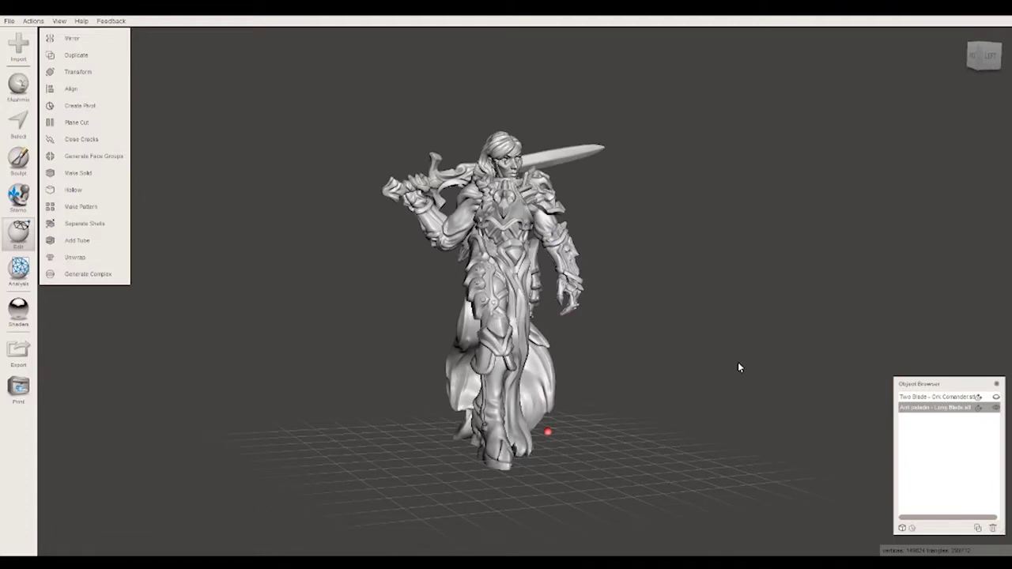
{"action": "scroll", "coordinate": [735, 364], "scroll_direction": "up", "scroll_amount": 2}
{"action": "mouse_move", "coordinate": [707, 372]}
{"action": "right_mouse_down"}
{"action": "mouse_move", "coordinate": [630, 349]}
{"action": "mouse_move", "coordinate": [781, 299]}
{"action": "mouse_move", "coordinate": [786, 312]}
{"action": "right_mouse_up"}
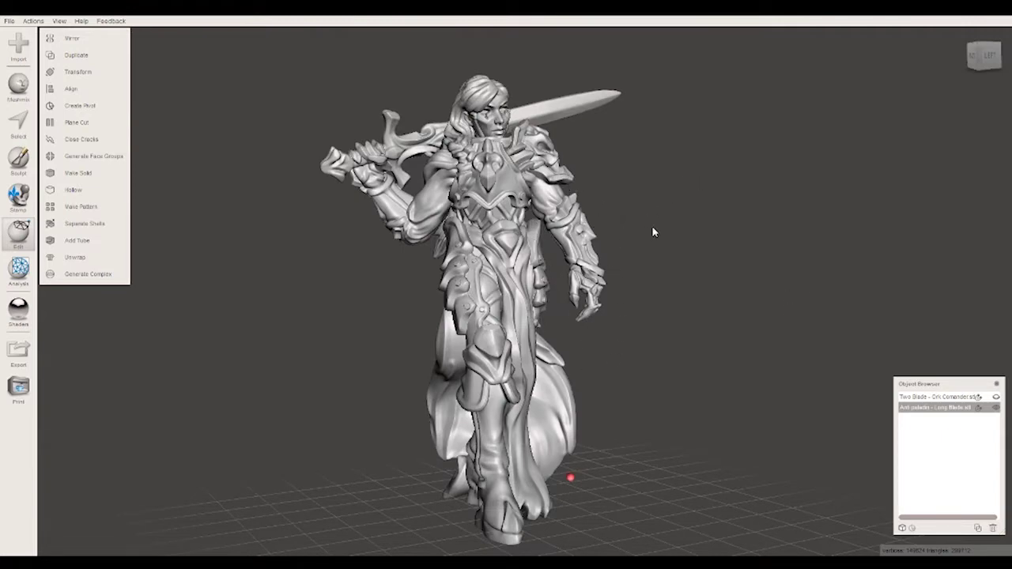
{"action": "scroll", "coordinate": [655, 229], "scroll_direction": "up", "scroll_amount": 3}
{"action": "middle_click_drag", "start_coordinate": [733, 187], "coordinate": [732, 211]}
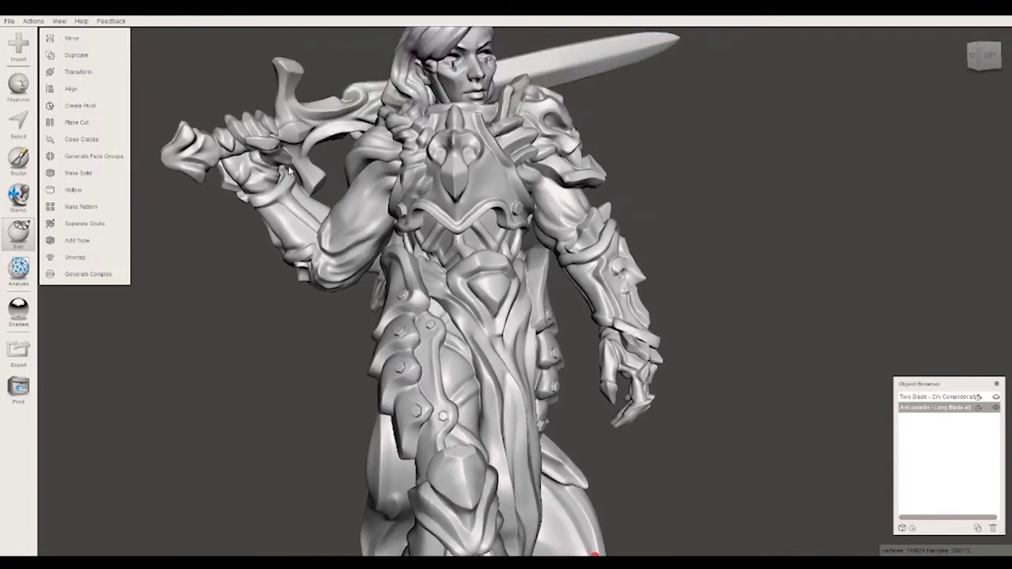
Step: From behind, paint a trial selection over the free hand and forearm, discard it, and restart Select
{"action": "left_click", "coordinate": [22, 121]}
{"action": "mouse_move", "coordinate": [705, 214]}
{"action": "right_mouse_down"}
{"action": "mouse_move", "coordinate": [728, 203]}
{"action": "mouse_move", "coordinate": [651, 210]}
{"action": "right_mouse_up"}
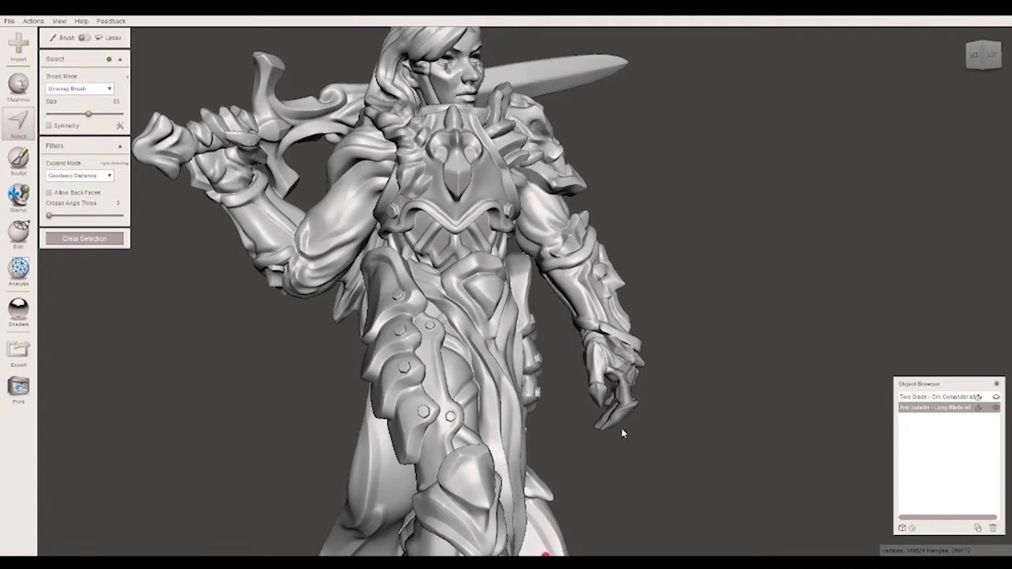
{"action": "mouse_move", "coordinate": [563, 233]}
{"action": "right_mouse_down"}
{"action": "mouse_move", "coordinate": [423, 273]}
{"action": "mouse_move", "coordinate": [418, 290]}
{"action": "right_mouse_up"}
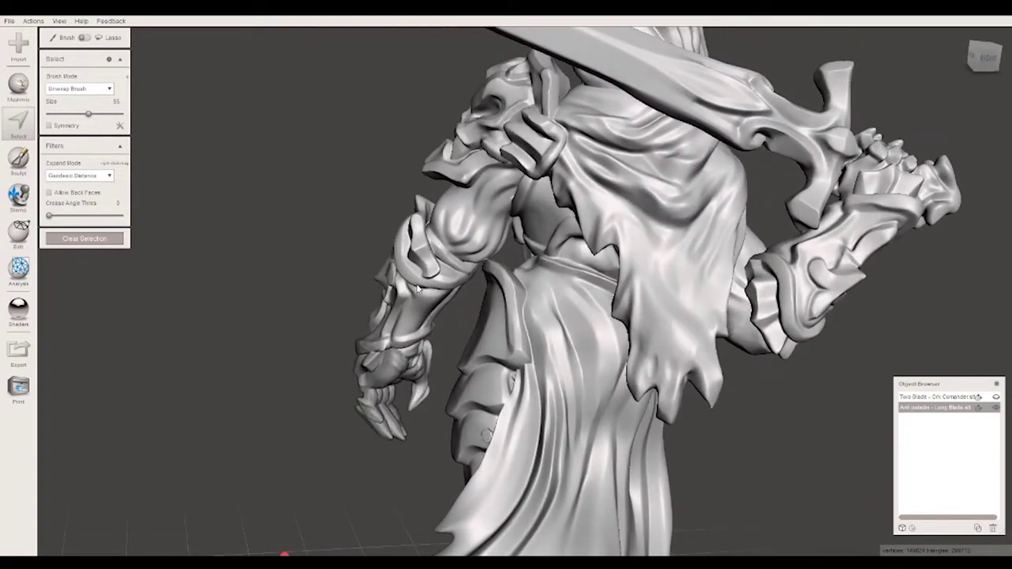
{"action": "mouse_move", "coordinate": [375, 418]}
{"action": "left_mouse_down"}
{"action": "mouse_move", "coordinate": [413, 269]}
{"action": "mouse_move", "coordinate": [396, 266]}
{"action": "left_mouse_up"}
{"action": "key", "text": "Escape"}
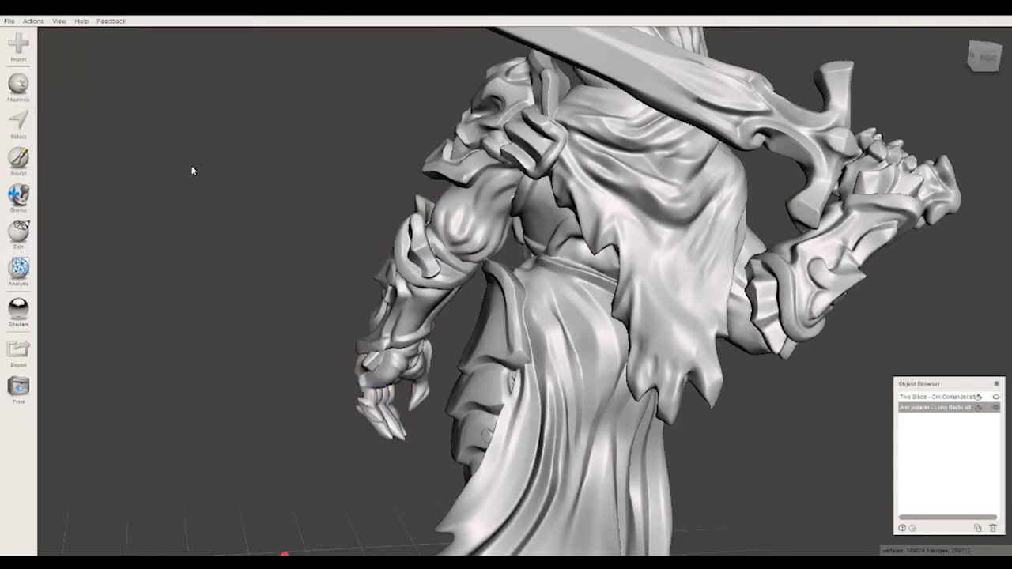
{"action": "left_click", "coordinate": [19, 121]}
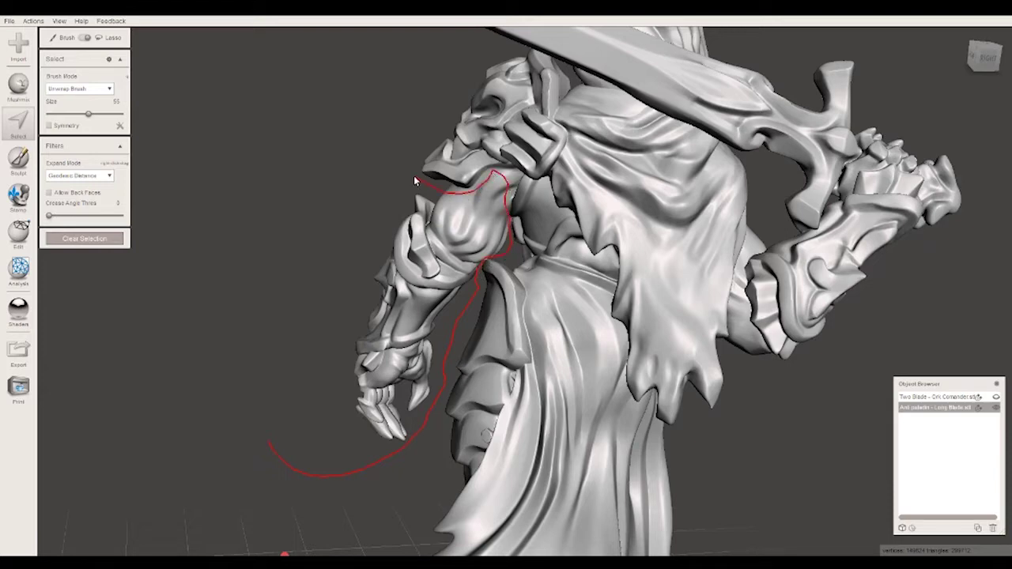
Step: Lasso-select the paladin's free forearm and hand
{"action": "left_click_drag", "start_coordinate": [390, 166], "coordinate": [379, 153]}
{"action": "mouse_move", "coordinate": [375, 305]}
{"action": "right_mouse_down"}
{"action": "mouse_move", "coordinate": [689, 380]}
{"action": "mouse_move", "coordinate": [707, 374]}
{"action": "mouse_move", "coordinate": [677, 218]}
{"action": "right_mouse_up"}
{"action": "scroll", "coordinate": [691, 186], "scroll_direction": "up", "scroll_amount": 5}
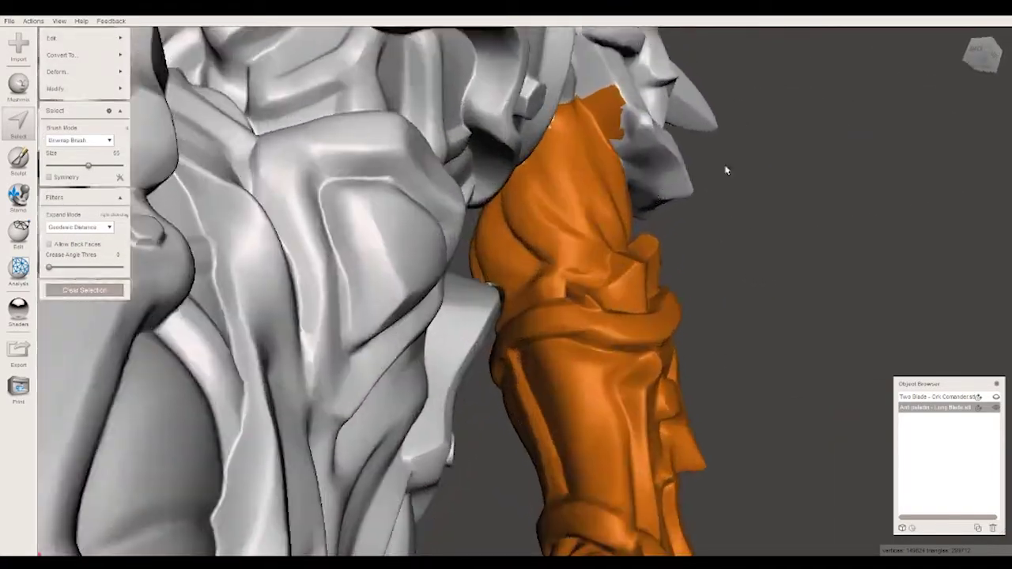
{"action": "scroll", "coordinate": [731, 170], "scroll_direction": "down", "scroll_amount": 5}
{"action": "right_click_drag", "start_coordinate": [723, 163], "coordinate": [648, 183]}
{"action": "scroll", "coordinate": [649, 183], "scroll_direction": "up", "scroll_amount": 5}
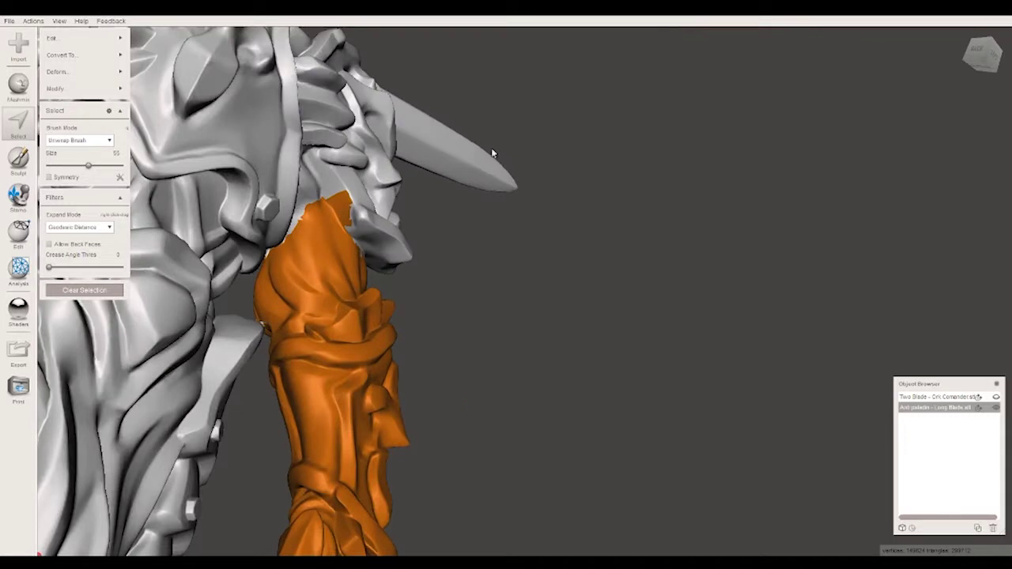
{"action": "scroll", "coordinate": [510, 150], "scroll_direction": "up", "scroll_amount": 1}
{"action": "right_click_drag", "start_coordinate": [510, 149], "coordinate": [352, 158]}
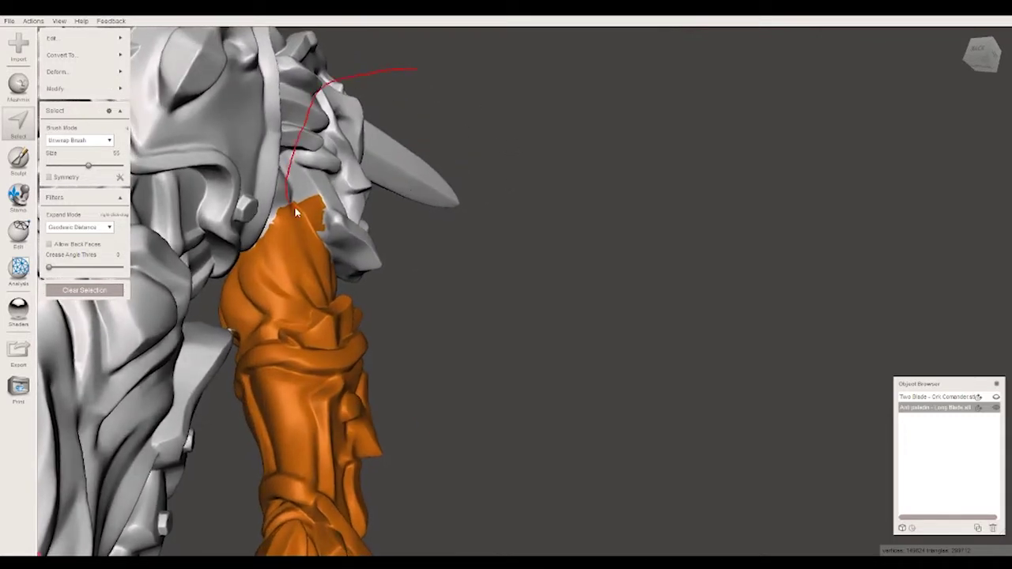
Step: Trim the arm selection along the shoulder line and check it from several angles
{"action": "left_click_drag", "start_coordinate": [444, 302], "coordinate": [457, 300]}
{"action": "mouse_move", "coordinate": [629, 309]}
{"action": "right_mouse_down"}
{"action": "mouse_move", "coordinate": [525, 332]}
{"action": "mouse_move", "coordinate": [301, 217]}
{"action": "mouse_move", "coordinate": [209, 193]}
{"action": "right_mouse_up"}
{"action": "scroll", "coordinate": [226, 198], "scroll_direction": "down", "scroll_amount": 2}
{"action": "scroll", "coordinate": [276, 110], "scroll_direction": "down", "scroll_amount": 5}
{"action": "scroll", "coordinate": [300, 251], "scroll_direction": "down", "scroll_amount": 3}
{"action": "mouse_move", "coordinate": [301, 250]}
{"action": "right_mouse_down"}
{"action": "mouse_move", "coordinate": [599, 299]}
{"action": "mouse_move", "coordinate": [650, 317]}
{"action": "mouse_move", "coordinate": [637, 324]}
{"action": "right_mouse_up"}
{"action": "scroll", "coordinate": [562, 273], "scroll_direction": "up", "scroll_amount": 3}
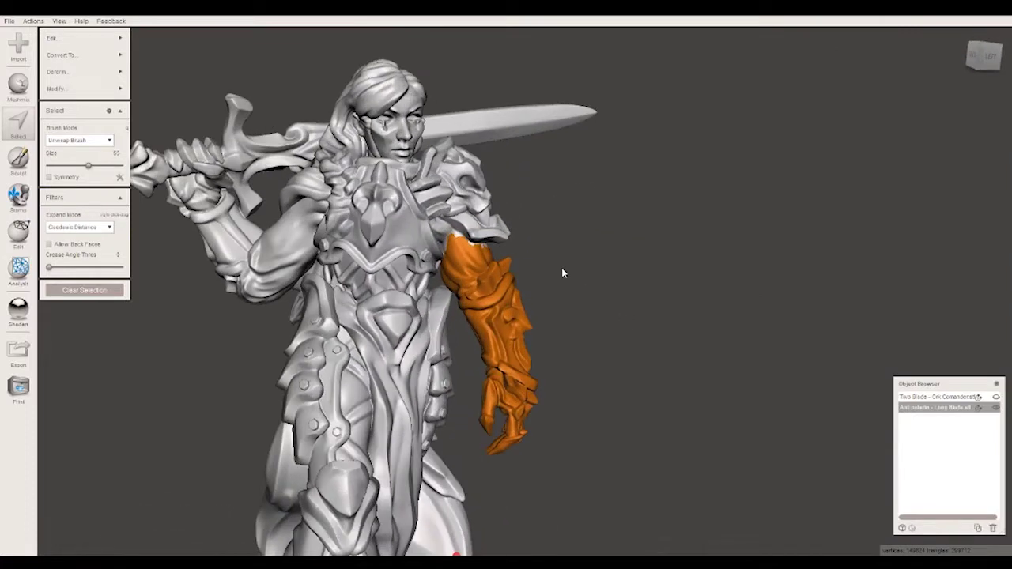
{"action": "scroll", "coordinate": [547, 276], "scroll_direction": "up", "scroll_amount": 2}
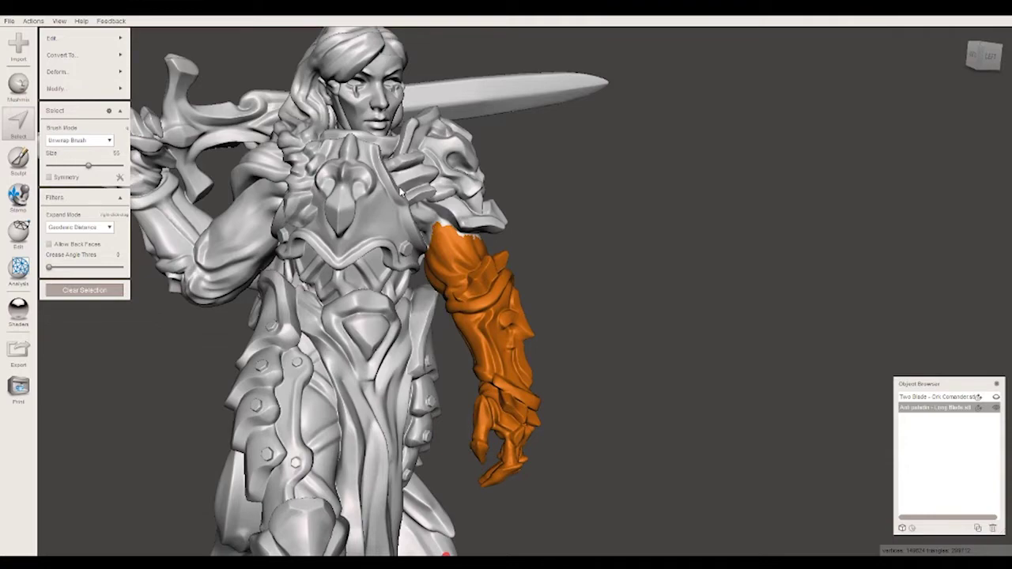
{"action": "mouse_move", "coordinate": [575, 436]}
{"action": "right_mouse_down"}
{"action": "mouse_move", "coordinate": [554, 445]}
{"action": "mouse_move", "coordinate": [578, 438]}
{"action": "mouse_move", "coordinate": [498, 385]}
{"action": "right_mouse_up"}
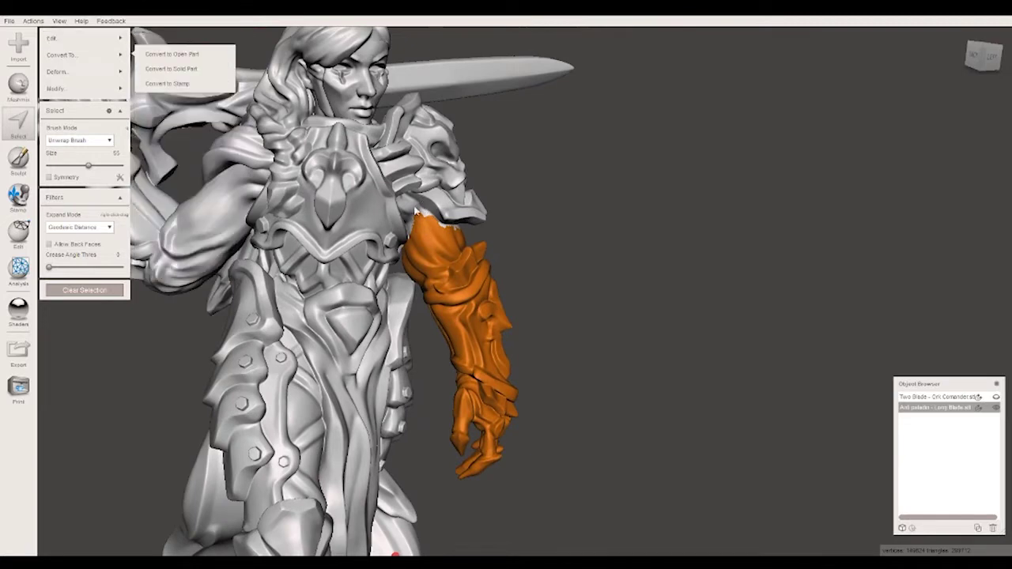
{"action": "mouse_move", "coordinate": [79, 37]}
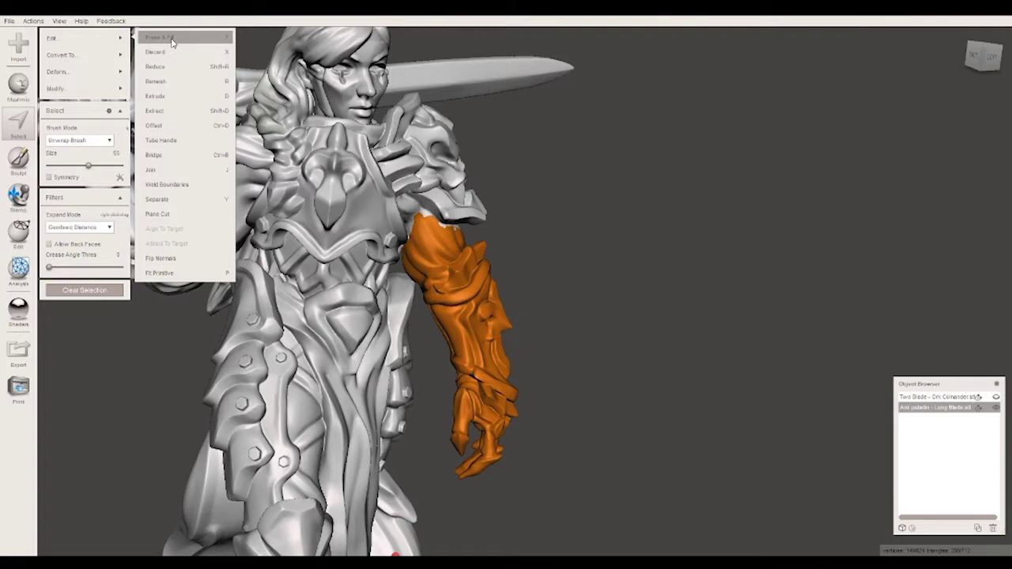
Step: Try Erase & Fill and cancel it, then Discard the selected lower arm and hand
{"action": "left_click", "coordinate": [172, 42]}
{"action": "mouse_move", "coordinate": [542, 190]}
{"action": "right_mouse_down"}
{"action": "mouse_move", "coordinate": [616, 208]}
{"action": "mouse_move", "coordinate": [447, 307]}
{"action": "right_mouse_up"}
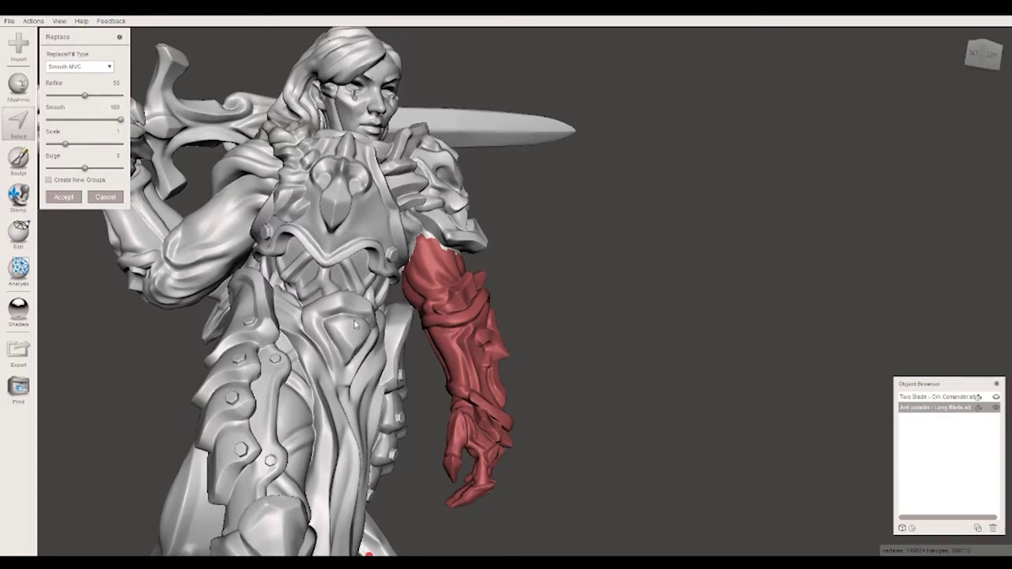
{"action": "left_click", "coordinate": [105, 196]}
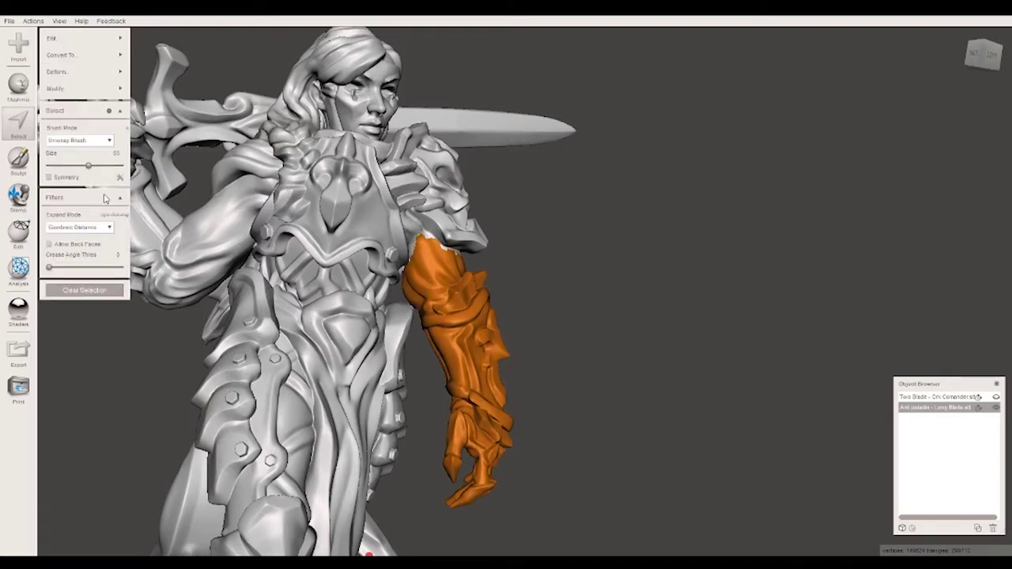
{"action": "mouse_move", "coordinate": [55, 38]}
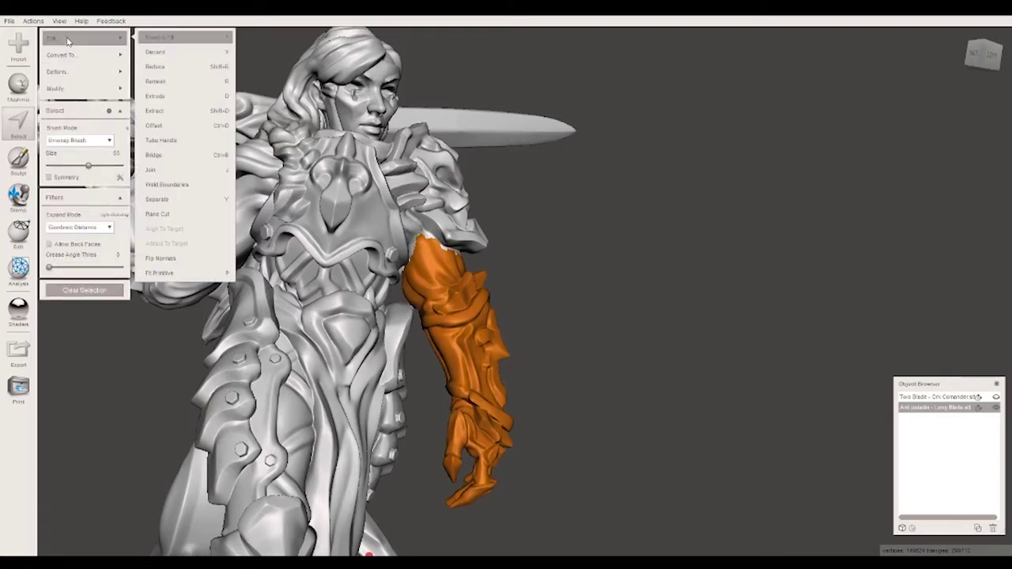
{"action": "left_click", "coordinate": [170, 51]}
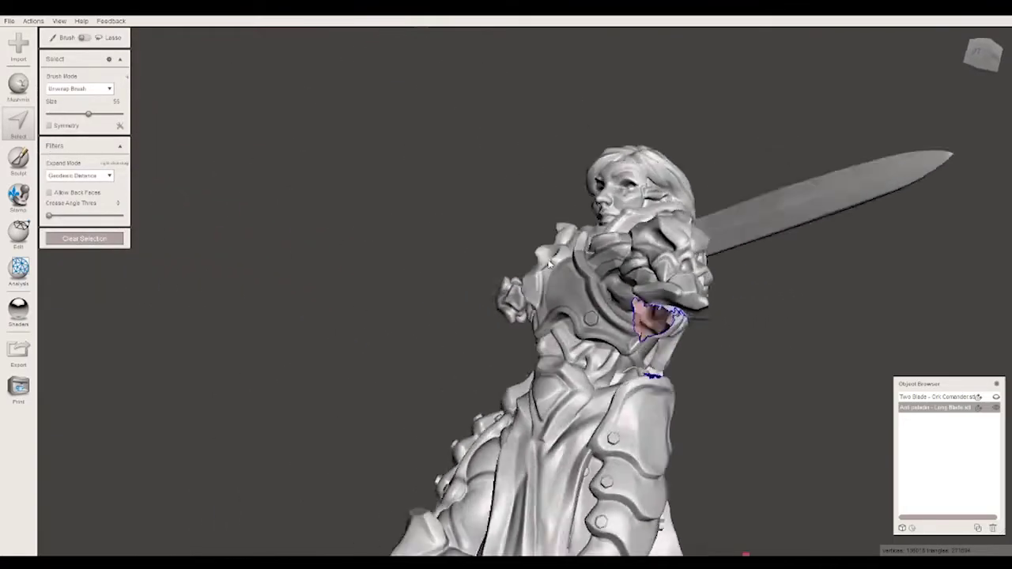
Step: Use the Analysis Inspector to flat-fill the open hole at the arm stump
{"action": "mouse_move", "coordinate": [670, 318]}
{"action": "right_mouse_down"}
{"action": "mouse_move", "coordinate": [561, 210]}
{"action": "mouse_move", "coordinate": [685, 310]}
{"action": "mouse_move", "coordinate": [668, 311]}
{"action": "mouse_move", "coordinate": [564, 248]}
{"action": "mouse_move", "coordinate": [472, 309]}
{"action": "mouse_move", "coordinate": [507, 229]}
{"action": "mouse_move", "coordinate": [725, 318]}
{"action": "mouse_move", "coordinate": [664, 317]}
{"action": "right_mouse_up"}
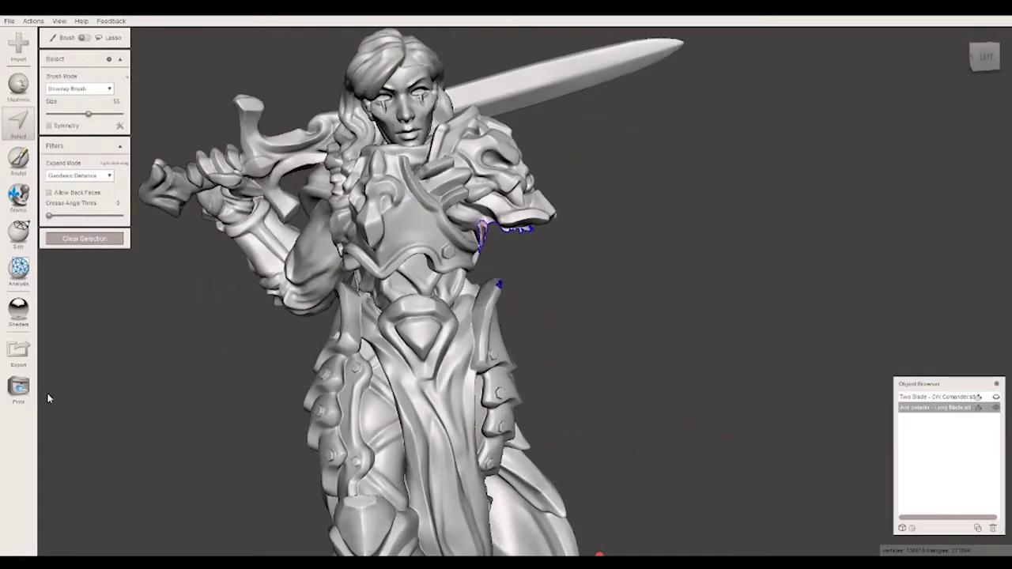
{"action": "left_click", "coordinate": [21, 265]}
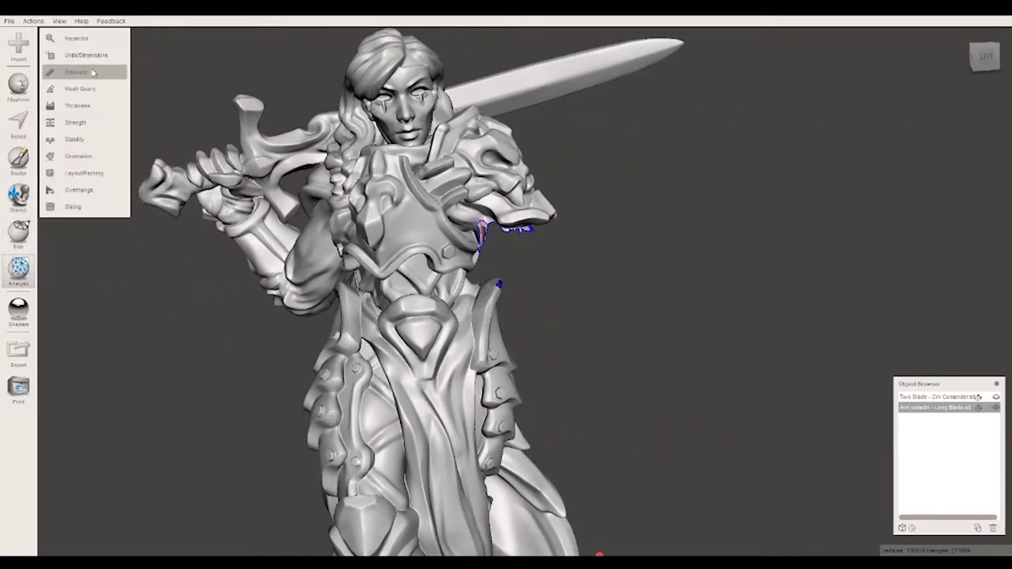
{"action": "left_click", "coordinate": [76, 38]}
{"action": "mouse_move", "coordinate": [851, 221]}
{"action": "right_mouse_down"}
{"action": "mouse_move", "coordinate": [838, 155]}
{"action": "mouse_move", "coordinate": [864, 137]}
{"action": "right_mouse_up"}
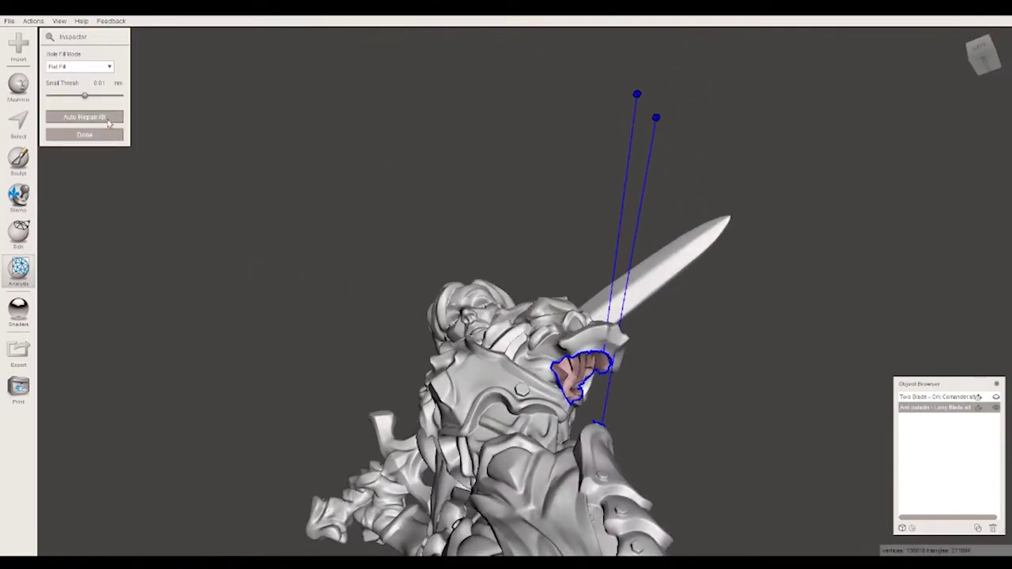
{"action": "mouse_move", "coordinate": [777, 308]}
{"action": "right_mouse_down"}
{"action": "mouse_move", "coordinate": [809, 446]}
{"action": "mouse_move", "coordinate": [677, 299]}
{"action": "mouse_move", "coordinate": [699, 256]}
{"action": "mouse_move", "coordinate": [655, 283]}
{"action": "mouse_move", "coordinate": [633, 266]}
{"action": "mouse_move", "coordinate": [659, 242]}
{"action": "mouse_move", "coordinate": [595, 283]}
{"action": "right_mouse_up"}
{"action": "scroll", "coordinate": [677, 299], "scroll_direction": "up", "scroll_amount": 3}
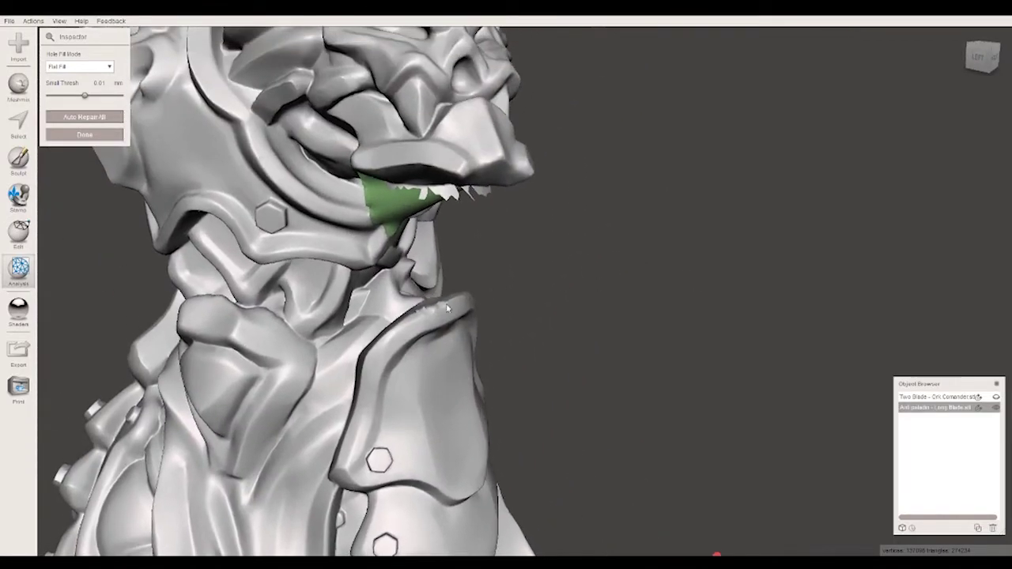
{"action": "right_click_drag", "start_coordinate": [493, 250], "coordinate": [513, 203]}
{"action": "right_click_drag", "start_coordinate": [323, 383], "coordinate": [464, 411]}
{"action": "scroll", "coordinate": [445, 400], "scroll_direction": "up", "scroll_amount": 2}
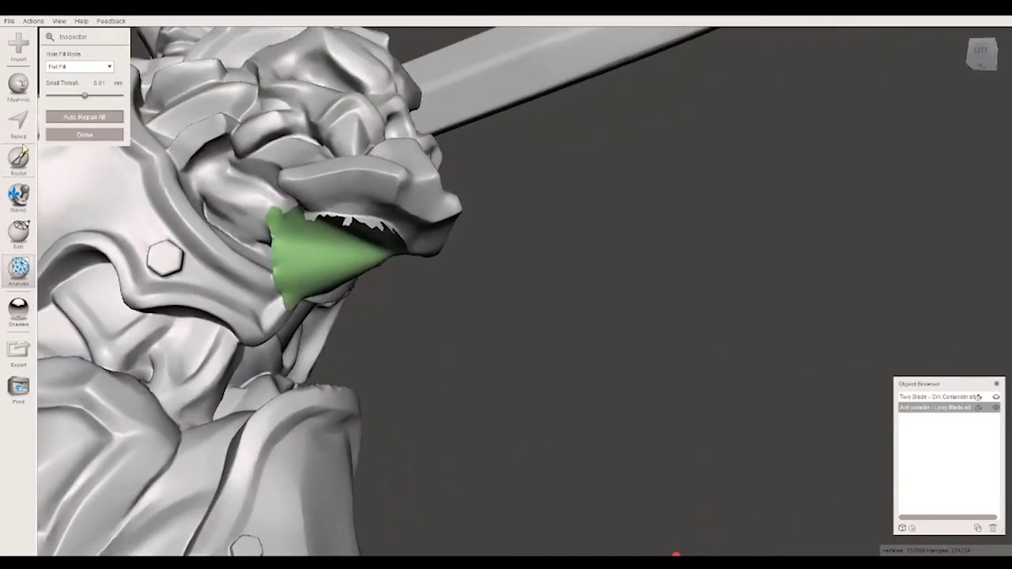
Step: Switch to Sculpt and bring the filled stump into view
{"action": "left_click", "coordinate": [18, 158]}
{"action": "middle_click_drag", "start_coordinate": [562, 353], "coordinate": [553, 408]}
{"action": "mouse_move", "coordinate": [555, 408]}
{"action": "right_mouse_down"}
{"action": "mouse_move", "coordinate": [745, 406]}
{"action": "mouse_move", "coordinate": [535, 397]}
{"action": "mouse_move", "coordinate": [490, 292]}
{"action": "right_mouse_up"}
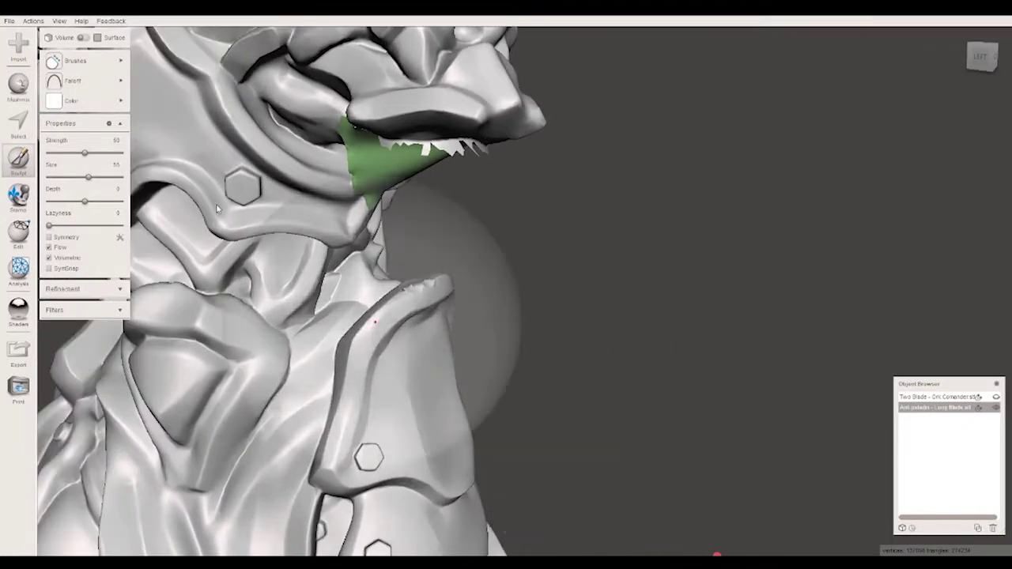
{"action": "mouse_move", "coordinate": [79, 61]}
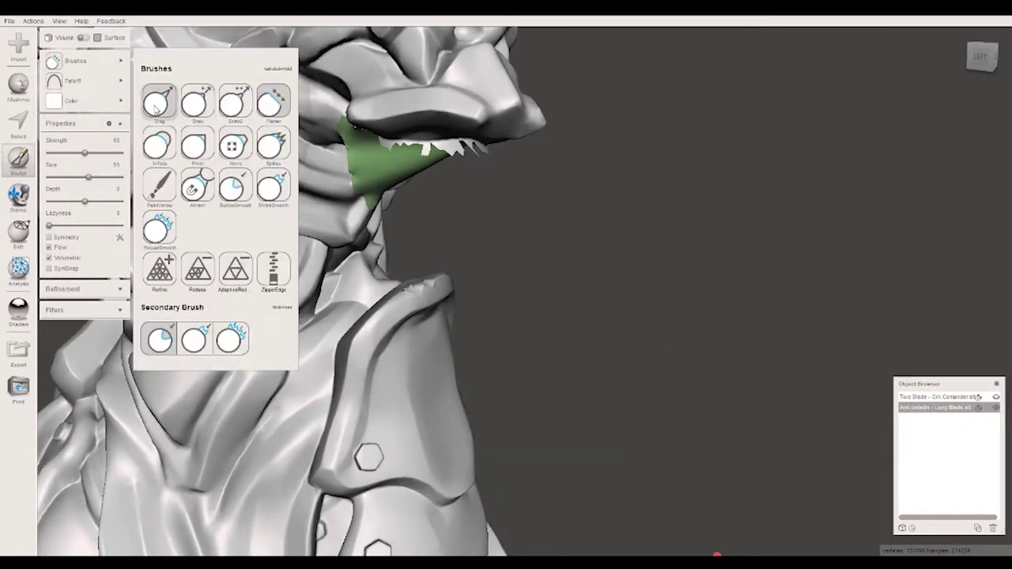
Step: Set the brush Strength to about 77 and Size to about 28
{"action": "mouse_move", "coordinate": [85, 153]}
{"action": "left_mouse_down"}
{"action": "mouse_move", "coordinate": [99, 156]}
{"action": "mouse_move", "coordinate": [89, 155]}
{"action": "left_mouse_up"}
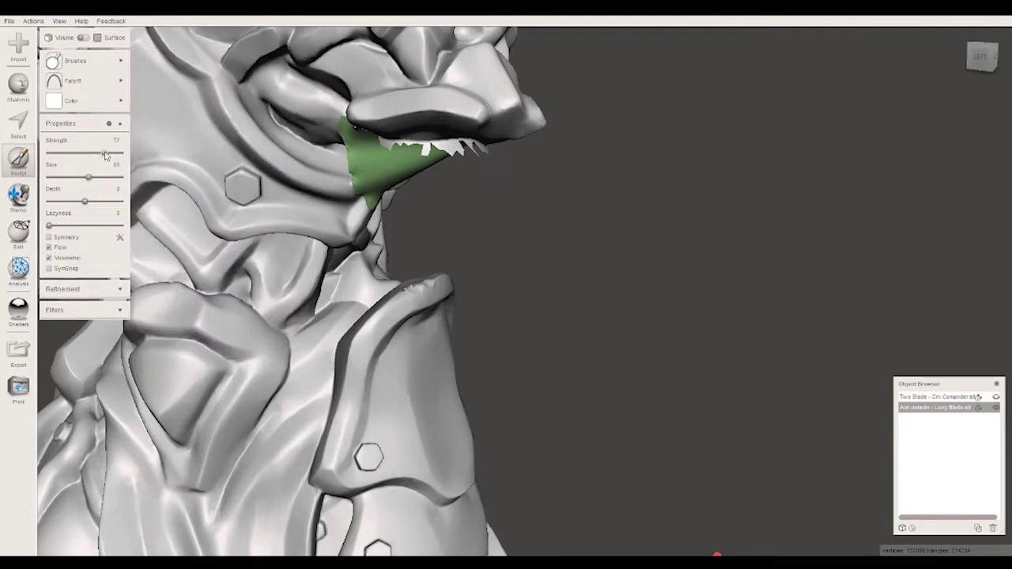
{"action": "left_click_drag", "start_coordinate": [89, 176], "coordinate": [67, 178]}
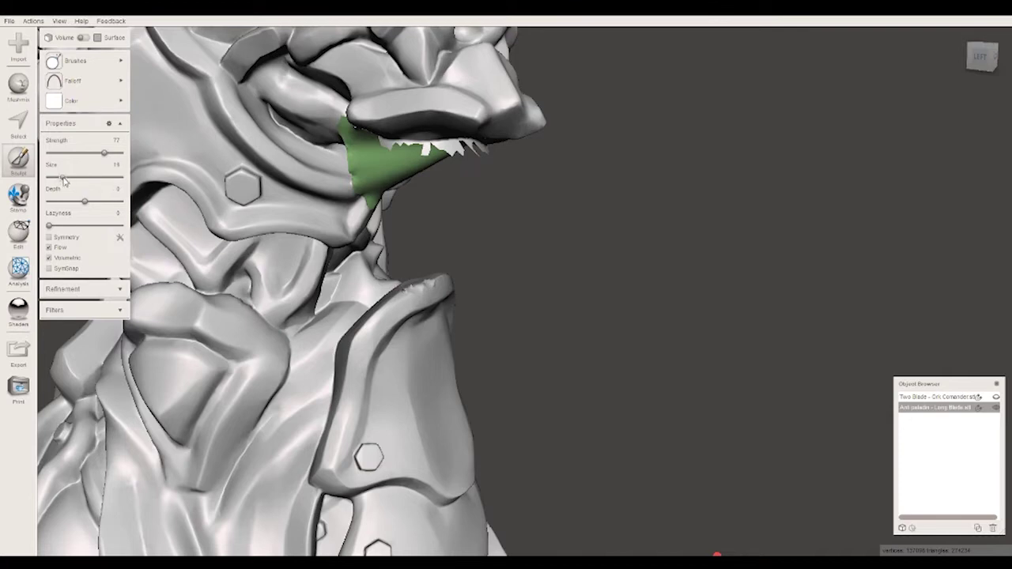
{"action": "left_click_drag", "start_coordinate": [70, 183], "coordinate": [73, 183]}
Step: Smooth the spiky edges of the stump patch, including its underside
{"action": "mouse_move", "coordinate": [429, 282]}
{"action": "left_mouse_down"}
{"action": "mouse_move", "coordinate": [494, 287]}
{"action": "mouse_move", "coordinate": [478, 288]}
{"action": "left_mouse_up"}
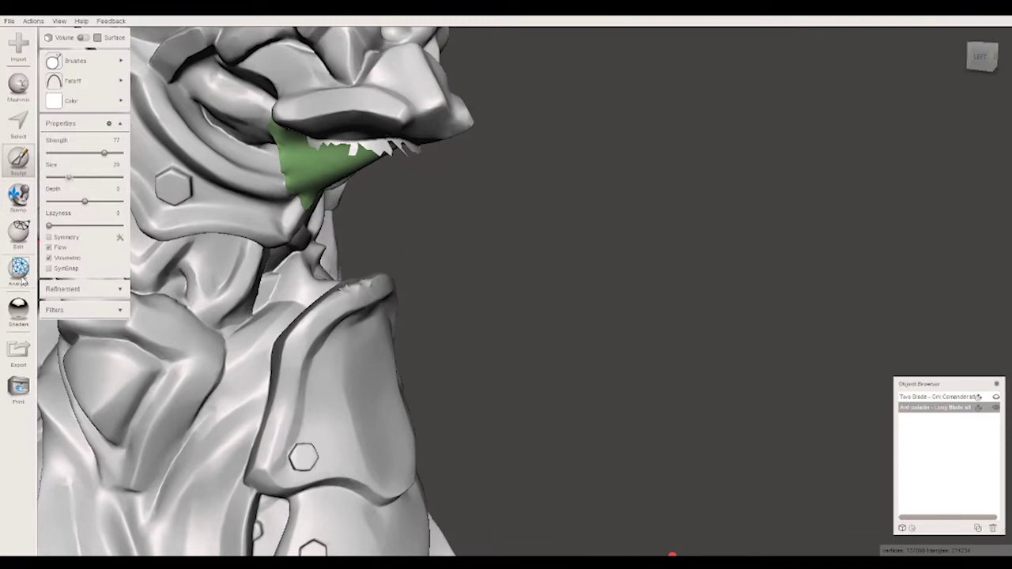
{"action": "left_click", "coordinate": [194, 278]}
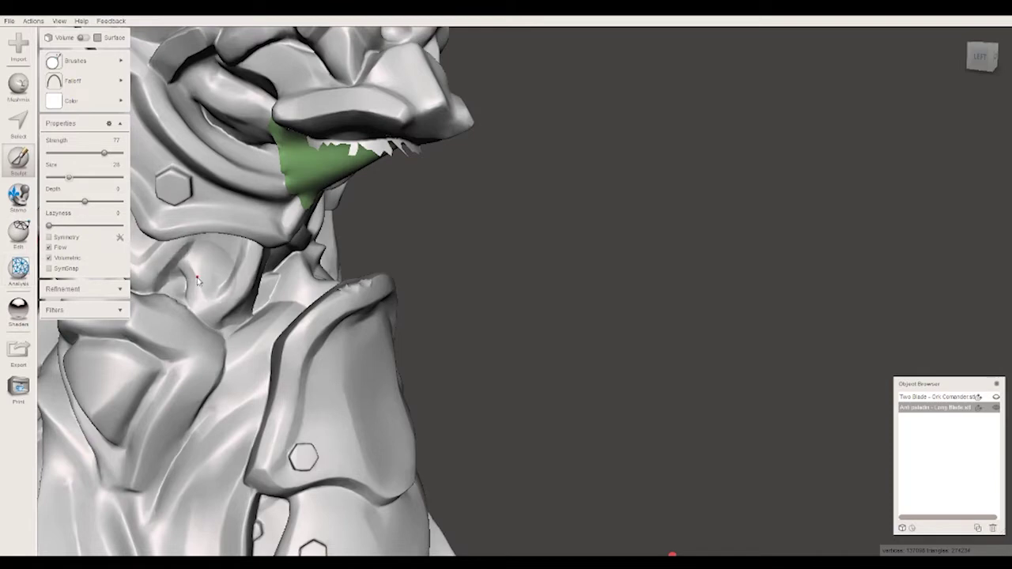
{"action": "left_click_drag", "start_coordinate": [364, 285], "coordinate": [347, 294], "text": "shift"}
{"action": "mouse_move", "coordinate": [575, 283]}
{"action": "right_mouse_down"}
{"action": "mouse_move", "coordinate": [464, 274]}
{"action": "mouse_move", "coordinate": [587, 236]}
{"action": "mouse_move", "coordinate": [340, 300]}
{"action": "right_mouse_up"}
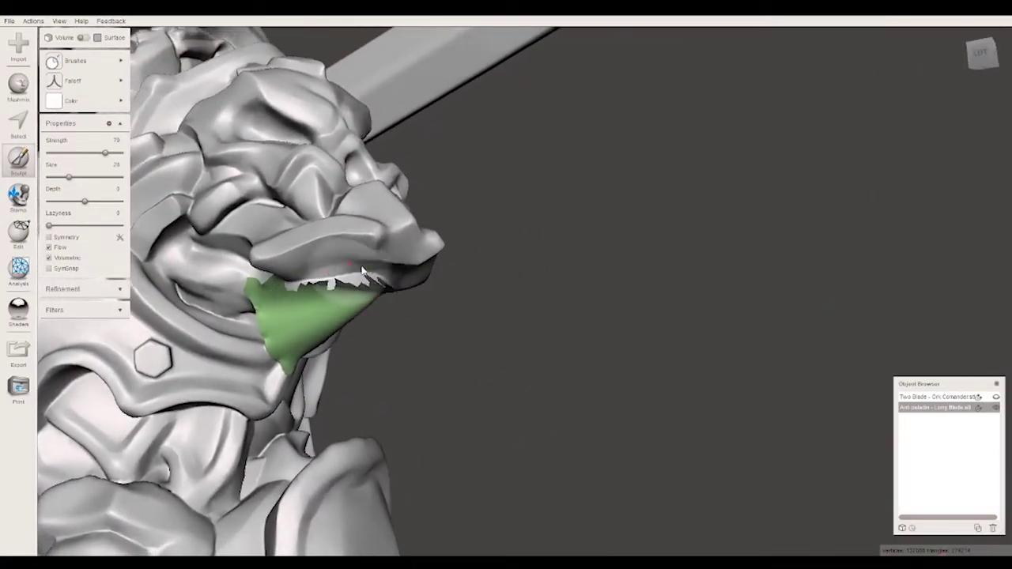
{"action": "mouse_move", "coordinate": [382, 281]}
{"action": "left_mouse_down"}
{"action": "mouse_move", "coordinate": [287, 287]}
{"action": "mouse_move", "coordinate": [351, 281]}
{"action": "mouse_move", "coordinate": [269, 314]}
{"action": "left_mouse_up"}
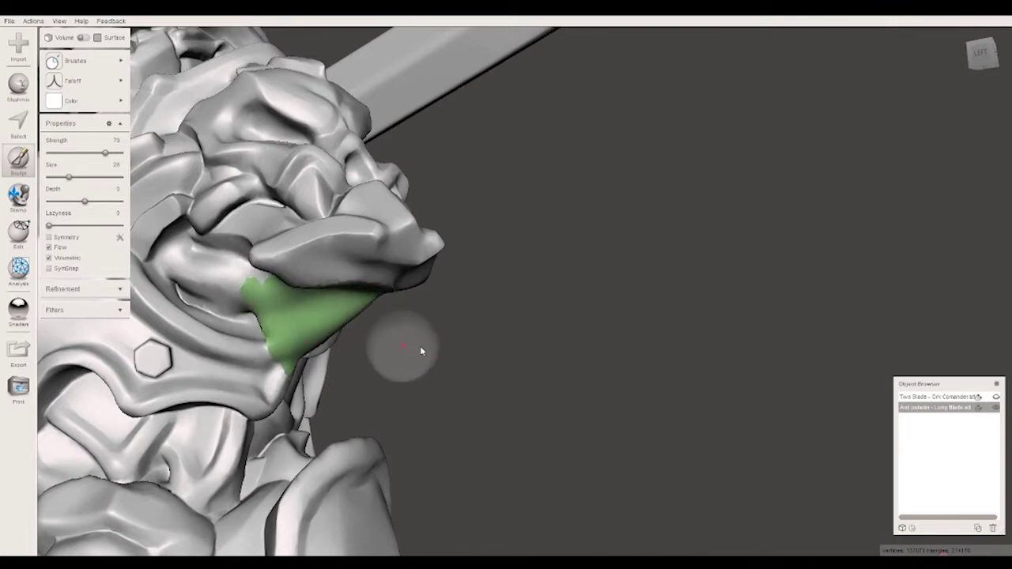
{"action": "mouse_move", "coordinate": [673, 336]}
{"action": "right_mouse_down"}
{"action": "mouse_move", "coordinate": [487, 241]}
{"action": "mouse_move", "coordinate": [560, 293]}
{"action": "right_mouse_up"}
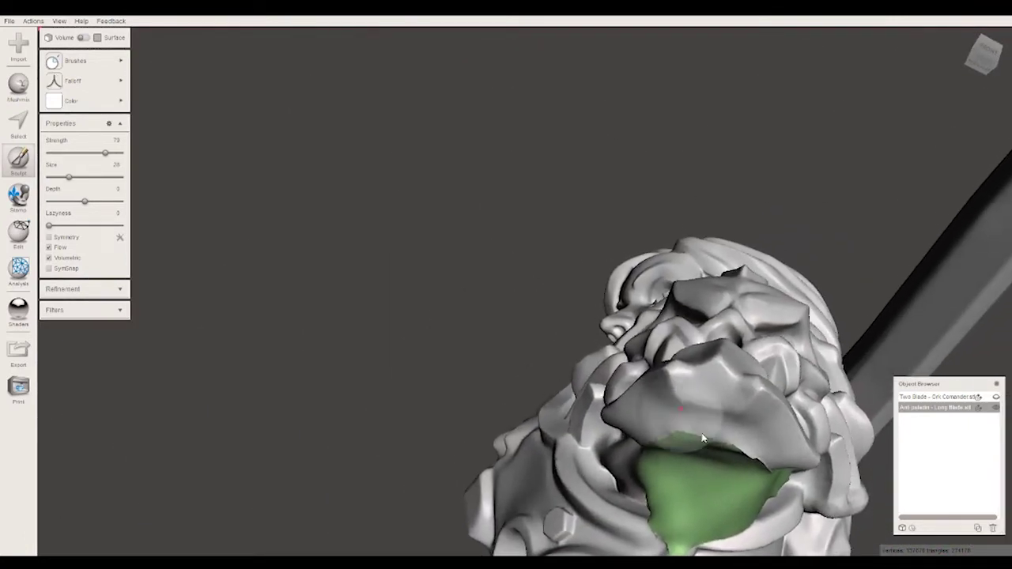
{"action": "mouse_move", "coordinate": [750, 466]}
{"action": "left_mouse_down"}
{"action": "mouse_move", "coordinate": [748, 490]}
{"action": "mouse_move", "coordinate": [700, 524]}
{"action": "mouse_move", "coordinate": [685, 501]}
{"action": "left_mouse_up"}
{"action": "mouse_move", "coordinate": [685, 500]}
{"action": "right_mouse_down"}
{"action": "mouse_move", "coordinate": [337, 305]}
{"action": "mouse_move", "coordinate": [424, 339]}
{"action": "mouse_move", "coordinate": [361, 334]}
{"action": "right_mouse_up"}
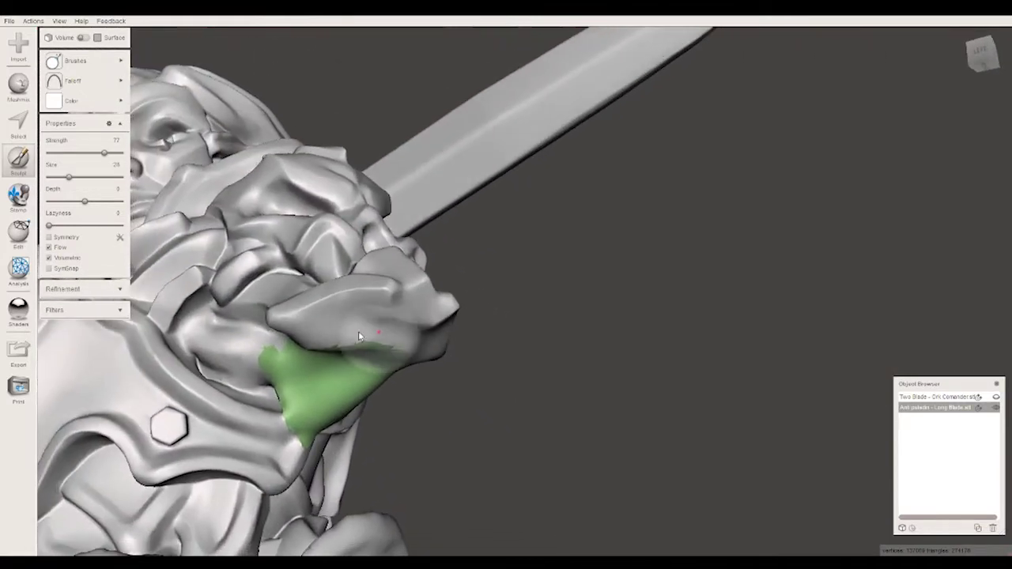
Step: Switch sculpting brush and expand the Refinement settings
{"action": "key", "text": "shift"}
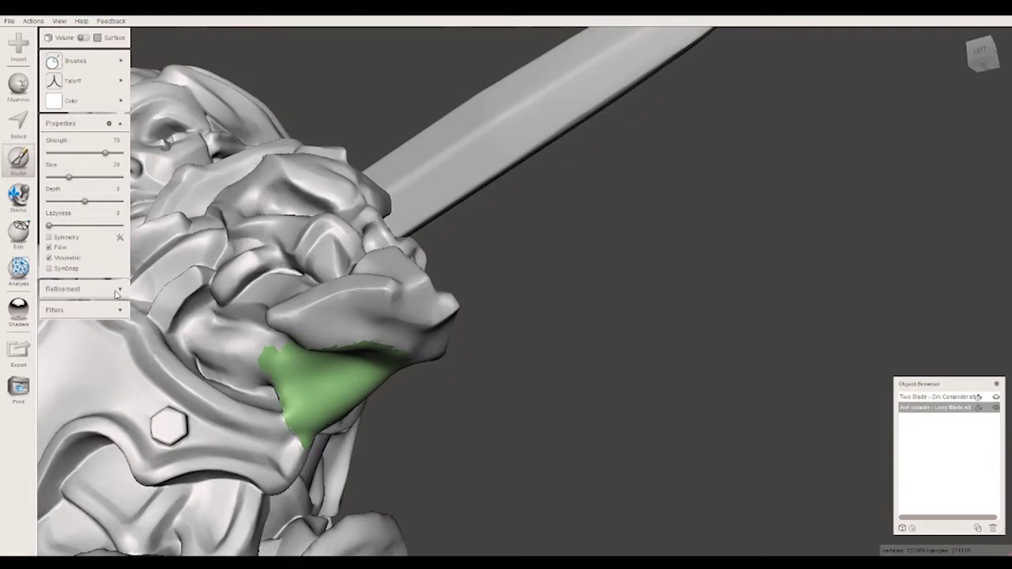
{"action": "key", "text": "space"}
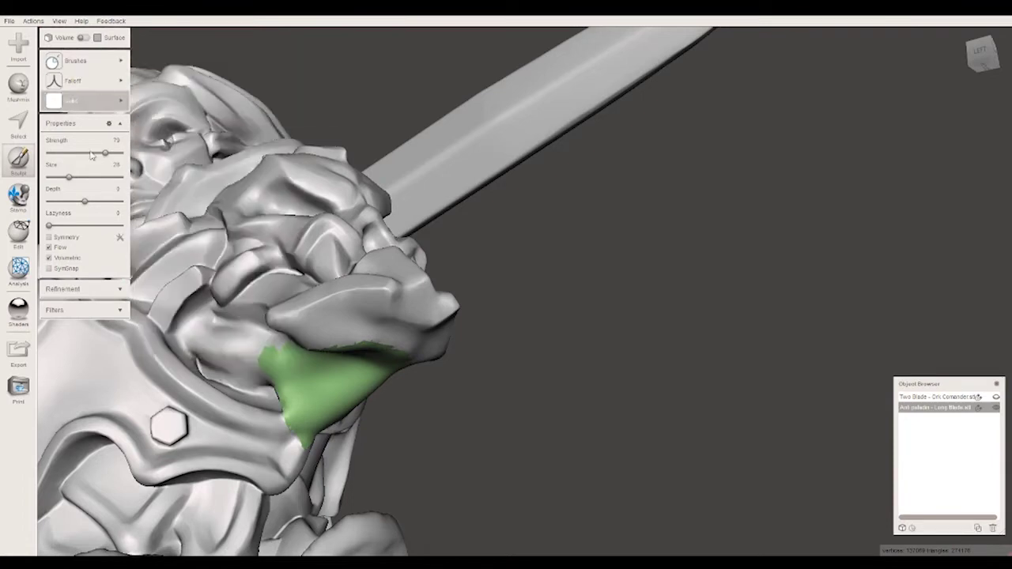
{"action": "left_click", "coordinate": [120, 293]}
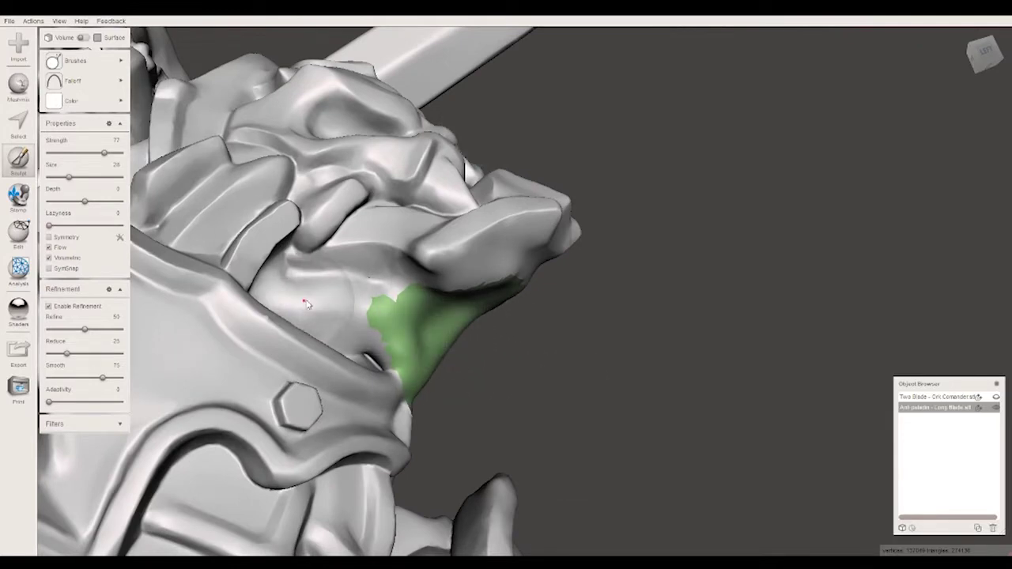
Step: Reshape the green stump patch with brush strokes, then re-frame the armor and sword
{"action": "mouse_move", "coordinate": [451, 317]}
{"action": "left_mouse_down"}
{"action": "mouse_move", "coordinate": [409, 314]}
{"action": "mouse_move", "coordinate": [443, 355]}
{"action": "mouse_move", "coordinate": [398, 332]}
{"action": "mouse_move", "coordinate": [445, 323]}
{"action": "mouse_move", "coordinate": [492, 287]}
{"action": "mouse_move", "coordinate": [499, 305]}
{"action": "mouse_move", "coordinate": [411, 320]}
{"action": "left_mouse_up"}
{"action": "right_click_drag", "start_coordinate": [411, 320], "coordinate": [708, 280]}
{"action": "mouse_move", "coordinate": [707, 281]}
{"action": "left_mouse_down"}
{"action": "mouse_move", "coordinate": [593, 235]}
{"action": "mouse_move", "coordinate": [542, 296]}
{"action": "left_mouse_up"}
{"action": "right_click_drag", "start_coordinate": [549, 287], "coordinate": [545, 225]}
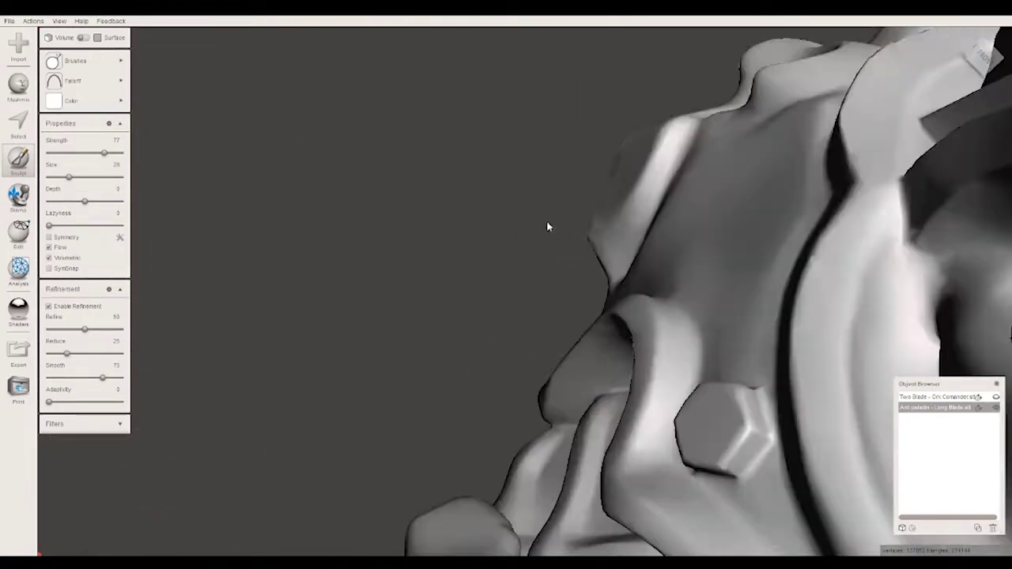
{"action": "scroll", "coordinate": [544, 225], "scroll_direction": "down", "scroll_amount": 5}
{"action": "right_click_drag", "start_coordinate": [475, 227], "coordinate": [560, 417]}
{"action": "scroll", "coordinate": [559, 379], "scroll_direction": "down", "scroll_amount": 3}
{"action": "mouse_move", "coordinate": [577, 340]}
{"action": "right_mouse_down"}
{"action": "mouse_move", "coordinate": [570, 292]}
{"action": "mouse_move", "coordinate": [578, 311]}
{"action": "right_mouse_up"}
{"action": "scroll", "coordinate": [578, 311], "scroll_direction": "up", "scroll_amount": 3}
{"action": "scroll", "coordinate": [569, 346], "scroll_direction": "up", "scroll_amount": 3}
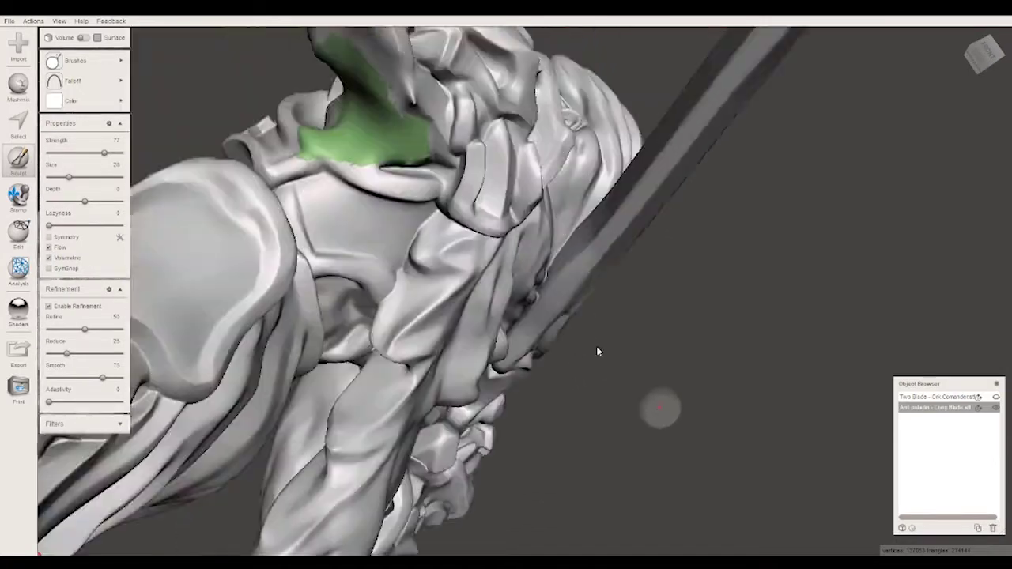
{"action": "right_click_drag", "start_coordinate": [597, 351], "coordinate": [601, 362]}
Step: Continue smoothing the green patch, then pull back to see the upper figure and sword
{"action": "left_click_drag", "start_coordinate": [415, 184], "coordinate": [409, 158]}
{"action": "mouse_move", "coordinate": [408, 201]}
{"action": "left_mouse_down"}
{"action": "mouse_move", "coordinate": [395, 224]}
{"action": "mouse_move", "coordinate": [397, 215]}
{"action": "mouse_move", "coordinate": [440, 238]}
{"action": "mouse_move", "coordinate": [412, 172]}
{"action": "left_mouse_up"}
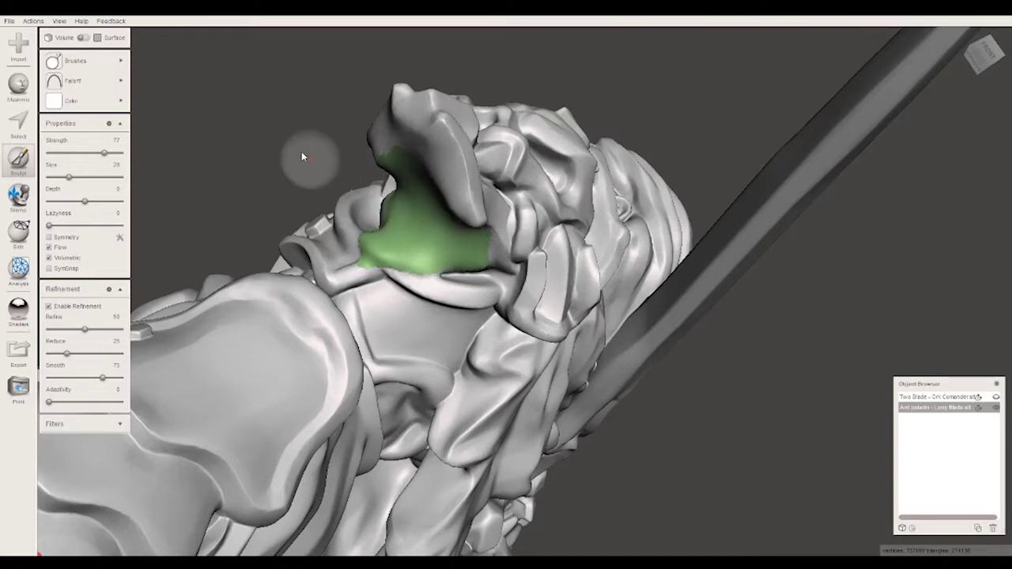
{"action": "scroll", "coordinate": [334, 163], "scroll_direction": "up", "scroll_amount": 3}
{"action": "scroll", "coordinate": [388, 198], "scroll_direction": "up", "scroll_amount": 2}
{"action": "scroll", "coordinate": [441, 229], "scroll_direction": "up", "scroll_amount": 2}
{"action": "scroll", "coordinate": [440, 230], "scroll_direction": "down", "scroll_amount": 5}
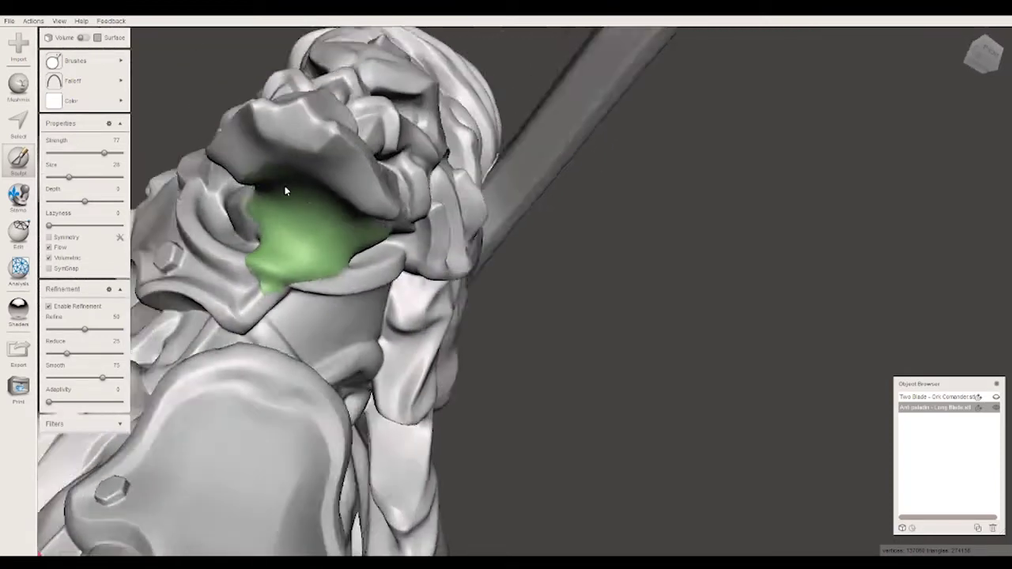
{"action": "right_click_drag", "start_coordinate": [441, 230], "coordinate": [380, 260]}
{"action": "left_click_drag", "start_coordinate": [380, 261], "coordinate": [345, 259]}
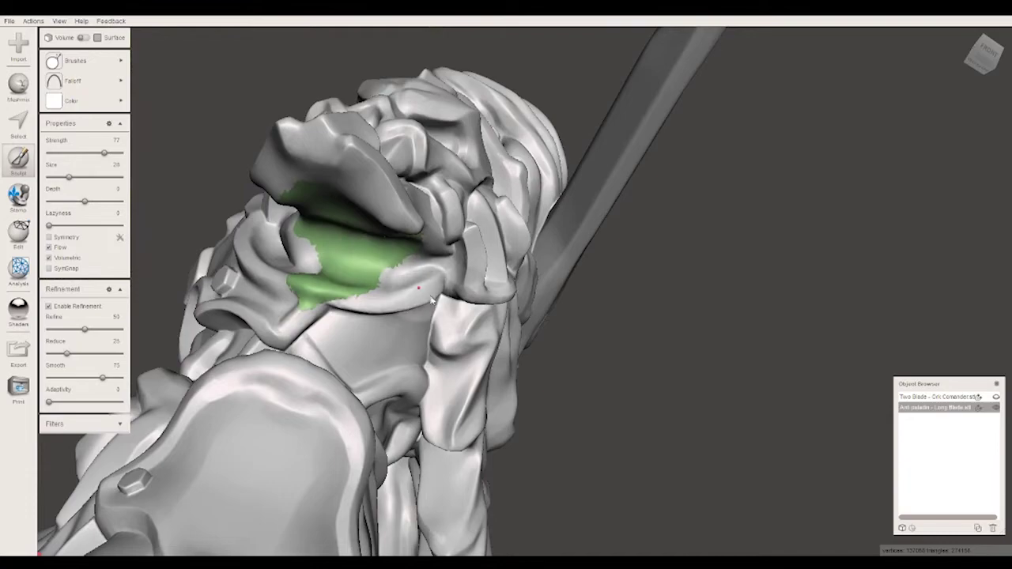
{"action": "mouse_move", "coordinate": [714, 357]}
{"action": "right_mouse_down"}
{"action": "mouse_move", "coordinate": [531, 340]}
{"action": "mouse_move", "coordinate": [448, 260]}
{"action": "right_mouse_up"}
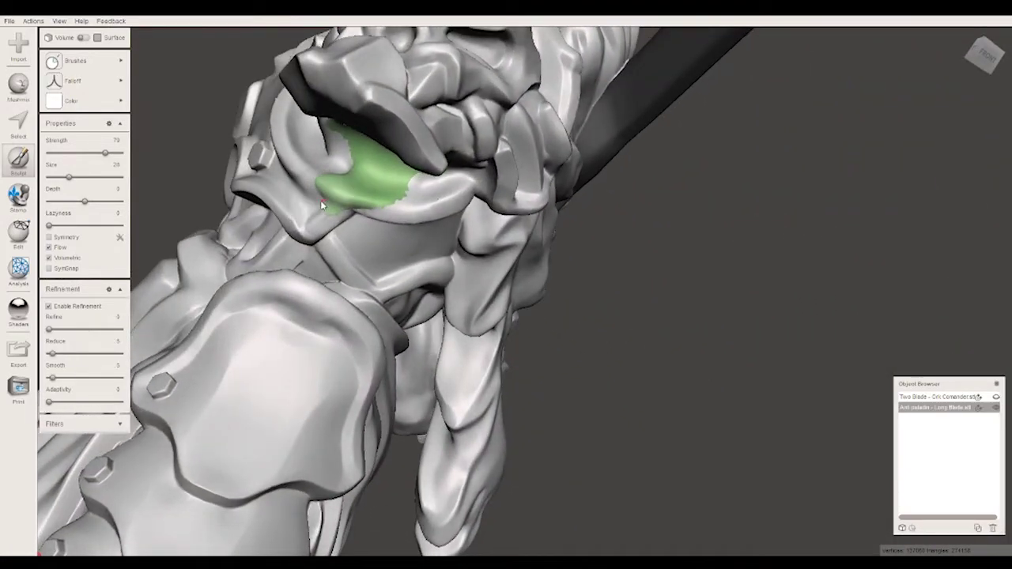
{"action": "right_click_drag", "start_coordinate": [496, 255], "coordinate": [492, 315]}
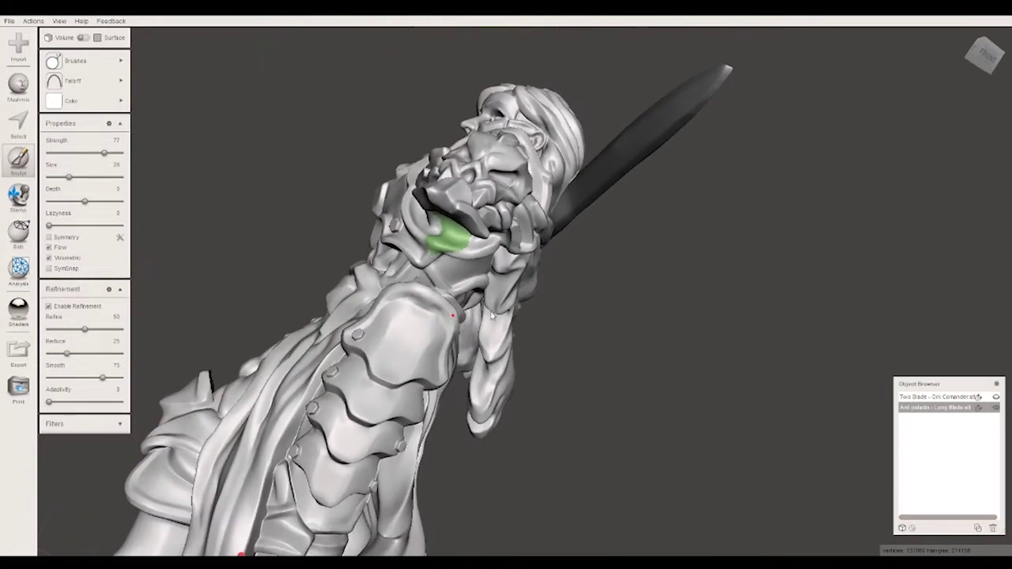
{"action": "scroll", "coordinate": [553, 315], "scroll_direction": "down", "scroll_amount": 5}
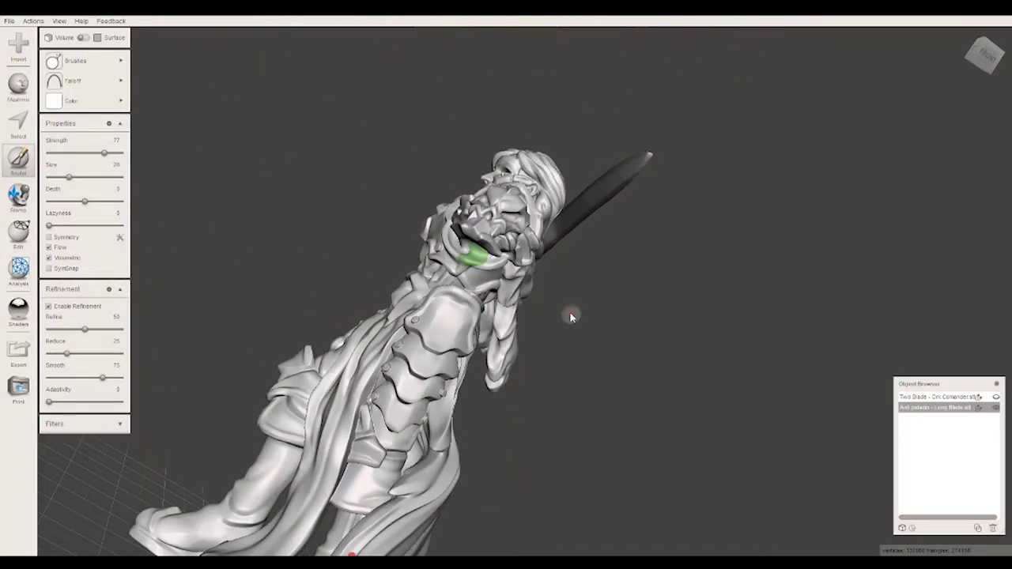
Step: Touch up the patch beside the chest armour, review the whole figure, and toggle the orc's visibility
{"action": "right_click_drag", "start_coordinate": [569, 314], "coordinate": [538, 348]}
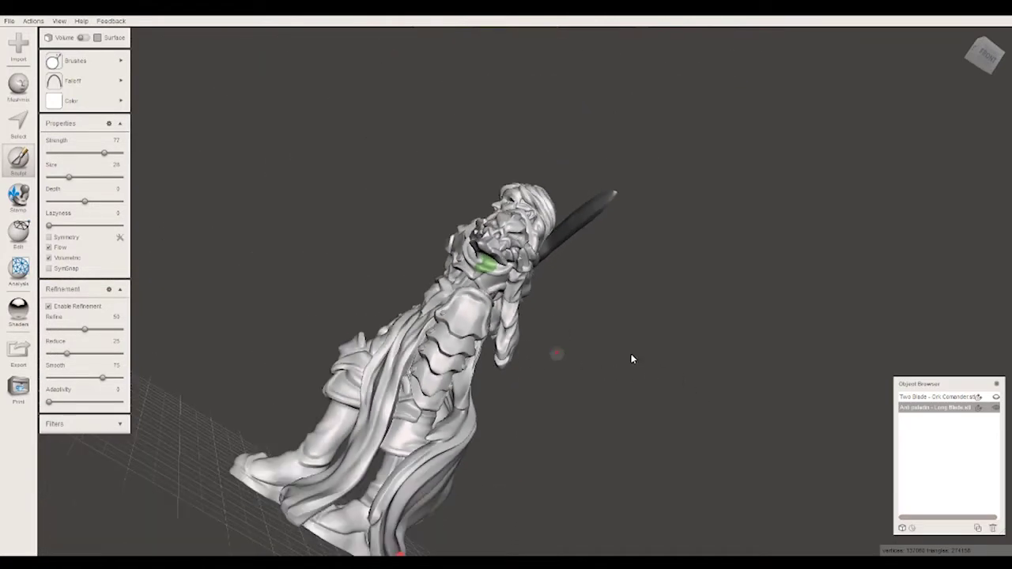
{"action": "right_click_drag", "start_coordinate": [623, 400], "coordinate": [594, 359]}
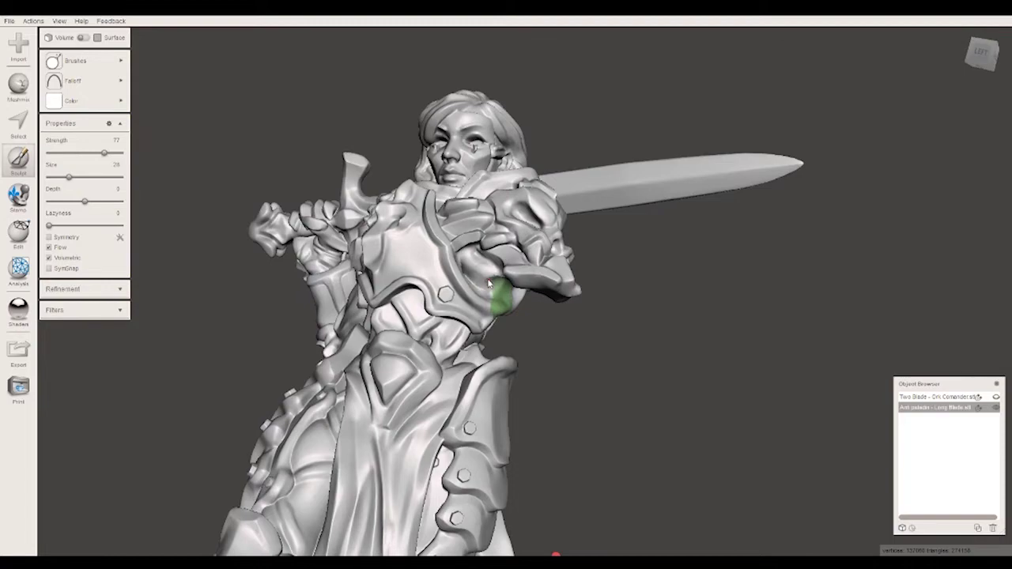
{"action": "left_click_drag", "start_coordinate": [487, 283], "coordinate": [487, 279]}
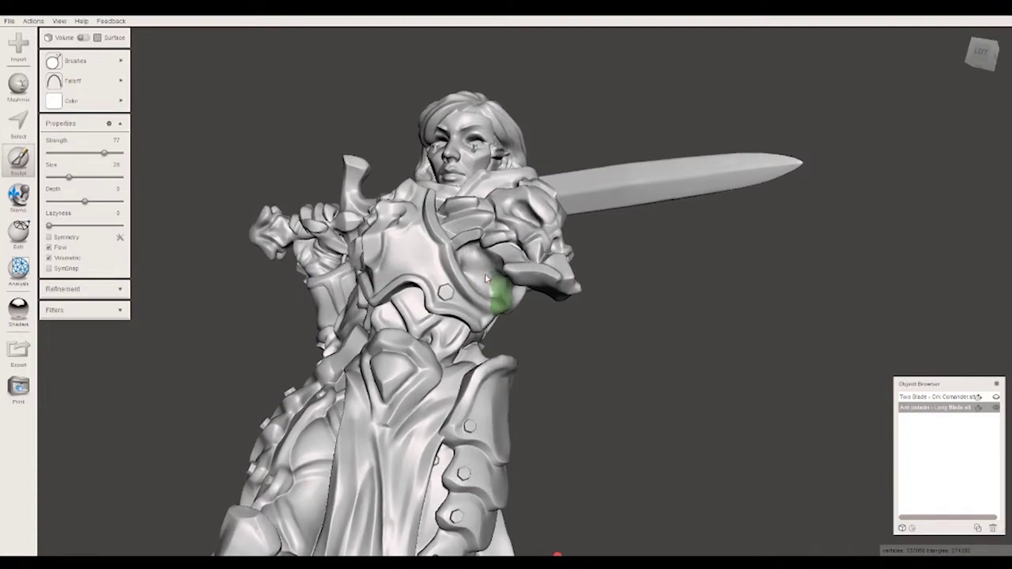
{"action": "mouse_move", "coordinate": [664, 344]}
{"action": "right_mouse_down"}
{"action": "mouse_move", "coordinate": [697, 380]}
{"action": "mouse_move", "coordinate": [721, 385]}
{"action": "mouse_move", "coordinate": [693, 393]}
{"action": "mouse_move", "coordinate": [701, 377]}
{"action": "right_mouse_up"}
{"action": "scroll", "coordinate": [719, 420], "scroll_direction": "up", "scroll_amount": 5}
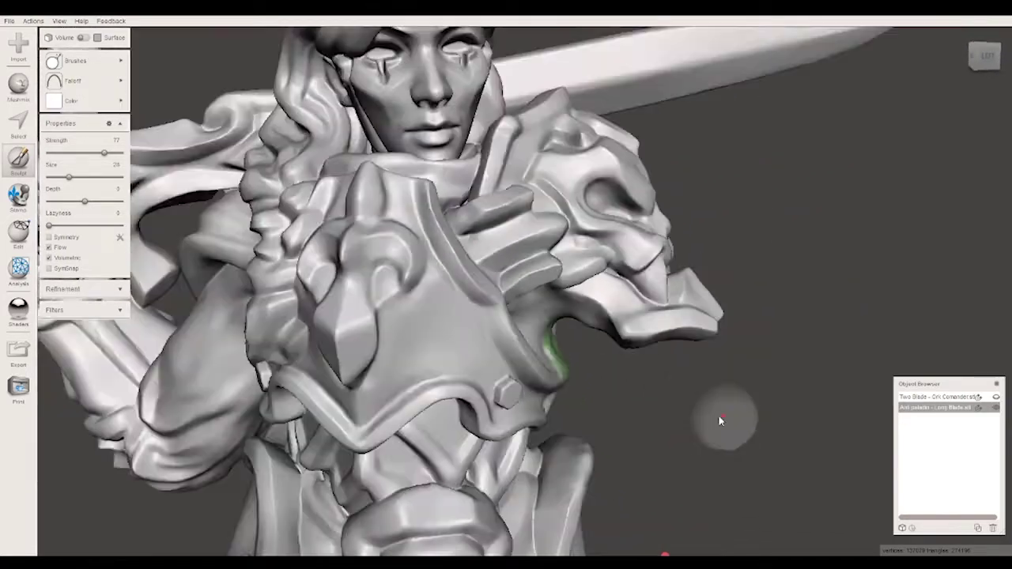
{"action": "scroll", "coordinate": [719, 421], "scroll_direction": "down", "scroll_amount": 5}
{"action": "mouse_move", "coordinate": [592, 305]}
{"action": "right_mouse_down"}
{"action": "mouse_move", "coordinate": [605, 345]}
{"action": "mouse_move", "coordinate": [592, 332]}
{"action": "right_mouse_up"}
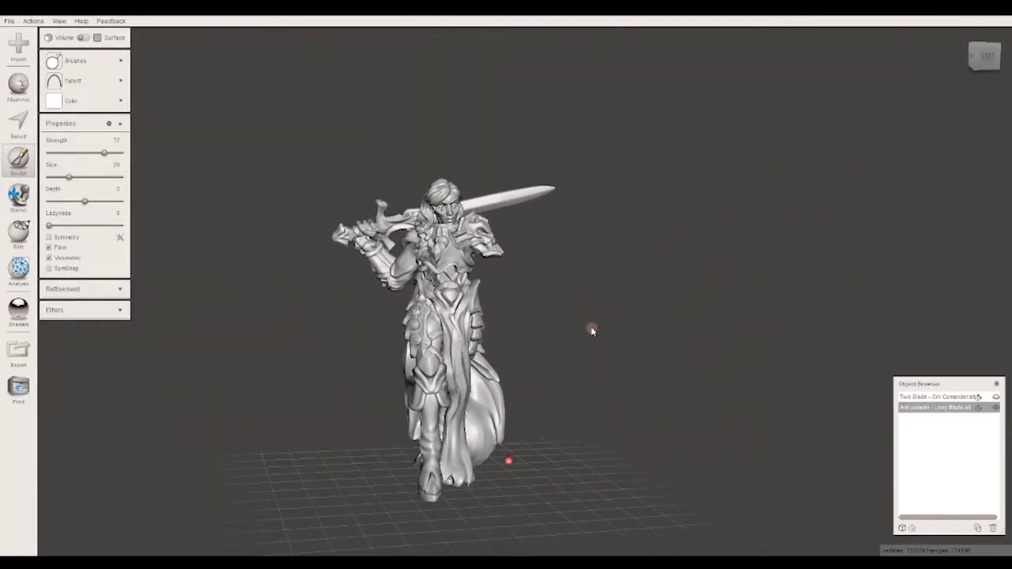
{"action": "left_click", "coordinate": [994, 398]}
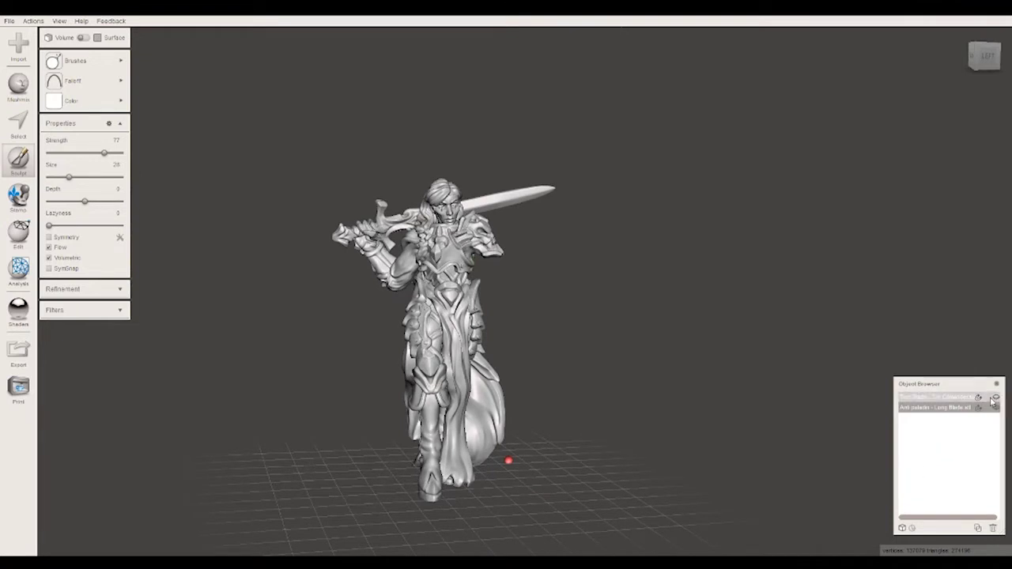
Step: Show and select the Orc Commander, hide the Anti paladin model, and open Select
{"action": "left_click", "coordinate": [995, 397]}
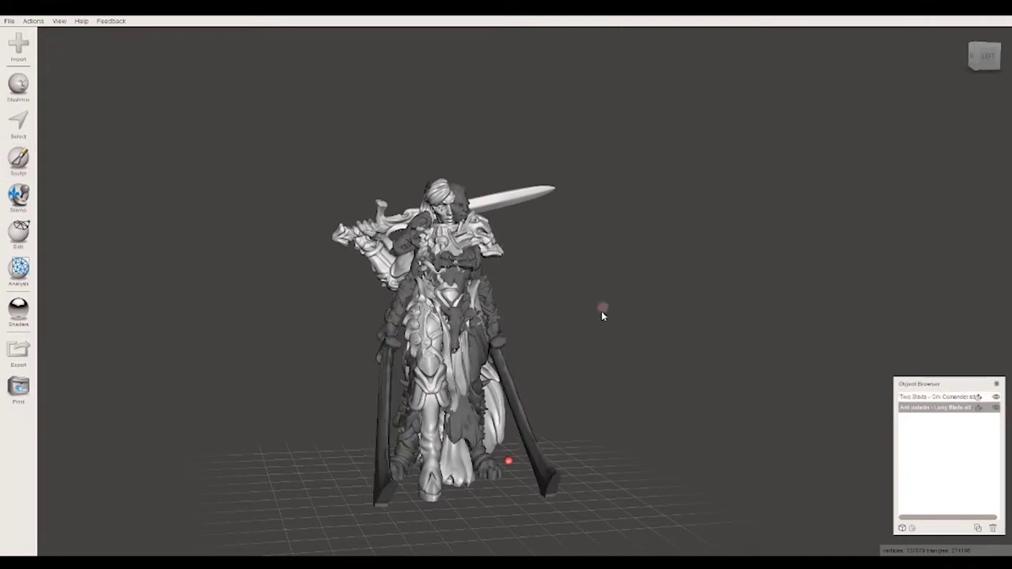
{"action": "left_click", "coordinate": [929, 397]}
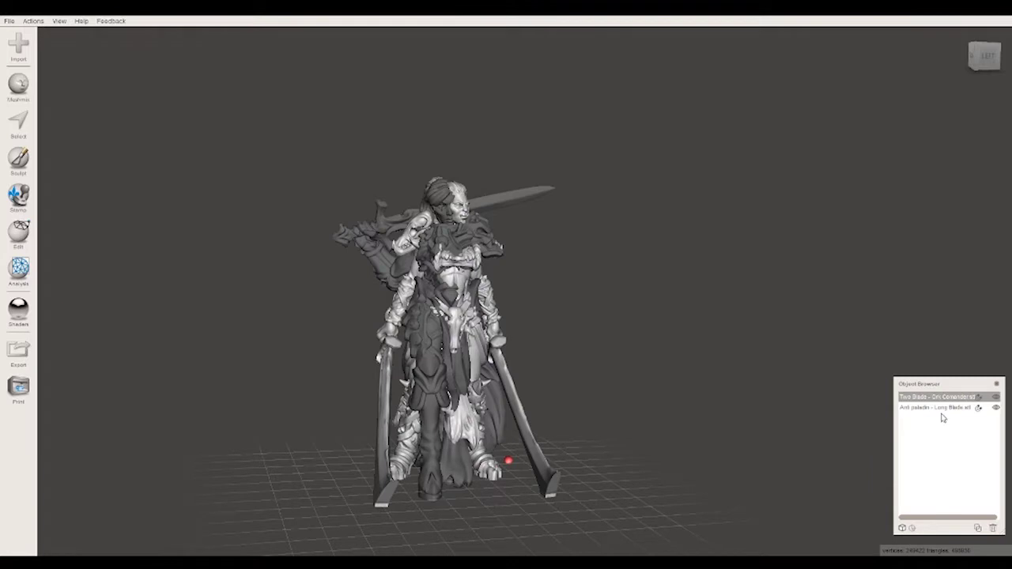
{"action": "left_click", "coordinate": [995, 407]}
{"action": "mouse_move", "coordinate": [682, 298]}
{"action": "right_mouse_down"}
{"action": "mouse_move", "coordinate": [616, 302]}
{"action": "mouse_move", "coordinate": [591, 427]}
{"action": "mouse_move", "coordinate": [600, 472]}
{"action": "mouse_move", "coordinate": [648, 429]}
{"action": "mouse_move", "coordinate": [654, 513]}
{"action": "right_mouse_up"}
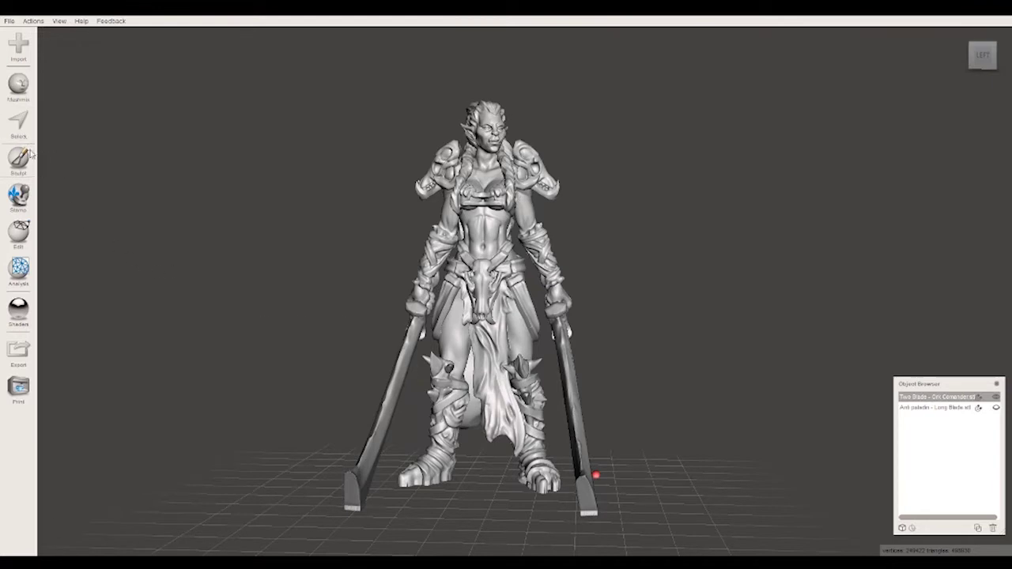
{"action": "left_click", "coordinate": [19, 126]}
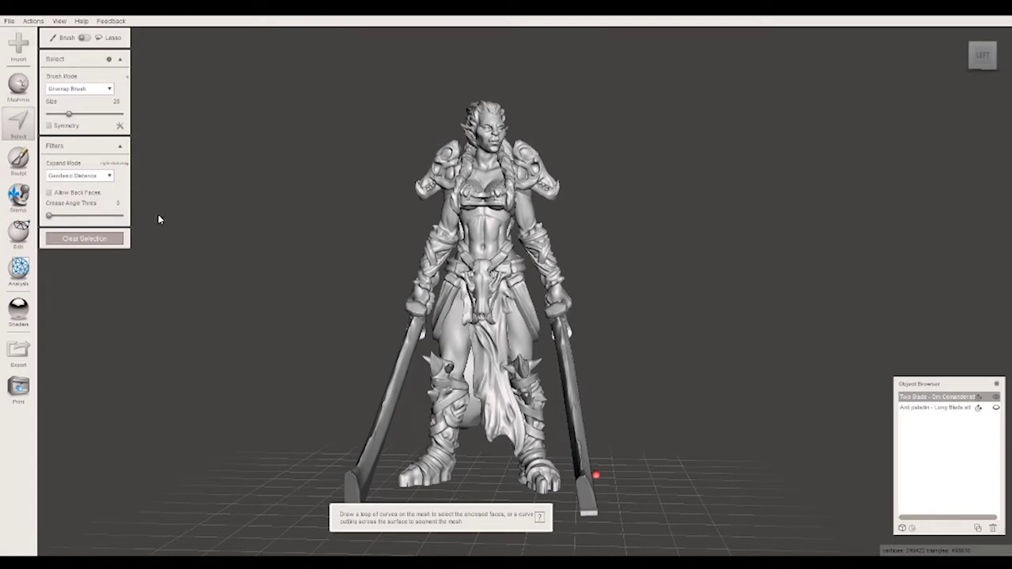
Step: Draw a lasso loop around the orc's arm and blade on the right of the figure
{"action": "left_click", "coordinate": [83, 38]}
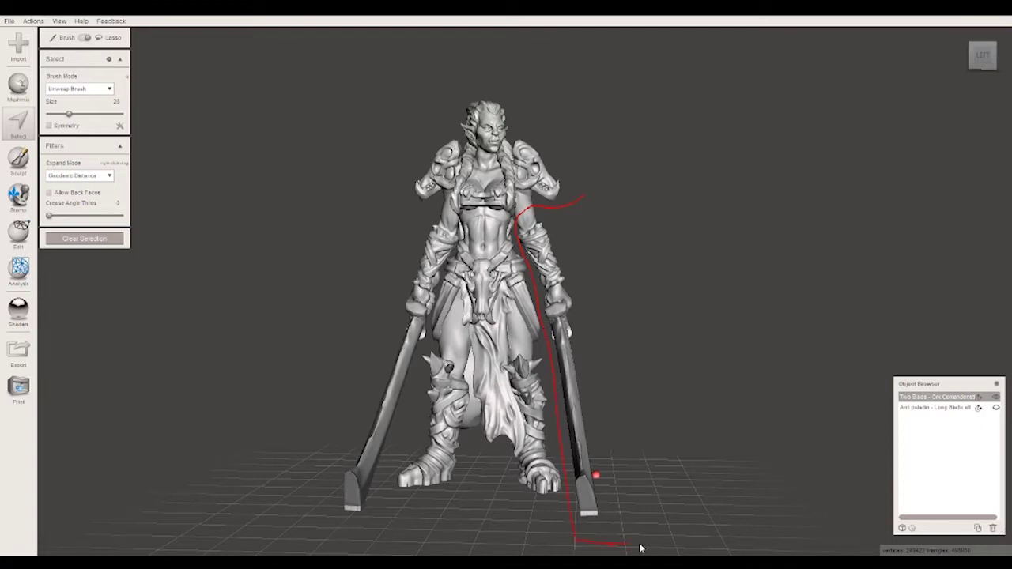
{"action": "left_click_drag", "start_coordinate": [640, 547], "coordinate": [626, 401]}
{"action": "scroll", "coordinate": [630, 173], "scroll_direction": "up", "scroll_amount": 2}
{"action": "scroll", "coordinate": [710, 186], "scroll_direction": "up", "scroll_amount": 3}
{"action": "scroll", "coordinate": [707, 187], "scroll_direction": "up", "scroll_amount": 4}
{"action": "scroll", "coordinate": [699, 247], "scroll_direction": "up", "scroll_amount": 3}
{"action": "scroll", "coordinate": [711, 229], "scroll_direction": "down", "scroll_amount": 2}
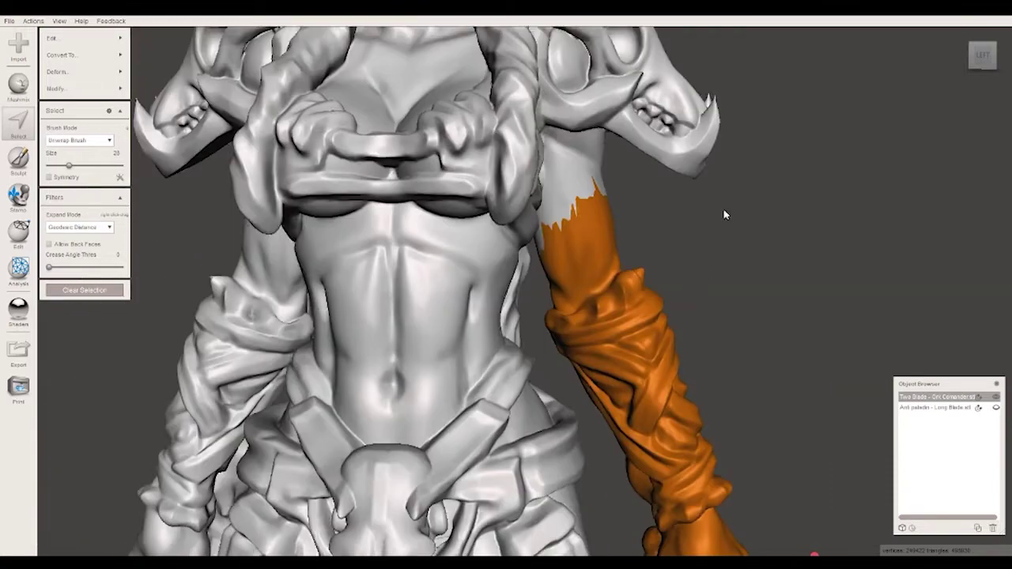
{"action": "scroll", "coordinate": [734, 225], "scroll_direction": "up", "scroll_amount": 3}
{"action": "scroll", "coordinate": [735, 217], "scroll_direction": "down", "scroll_amount": 1}
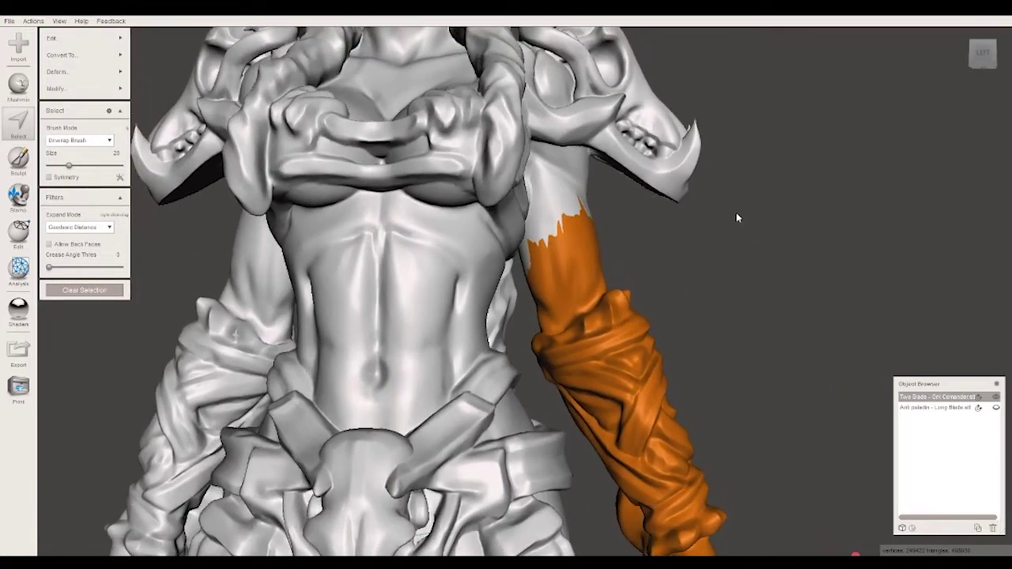
{"action": "scroll", "coordinate": [738, 212], "scroll_direction": "up", "scroll_amount": 1}
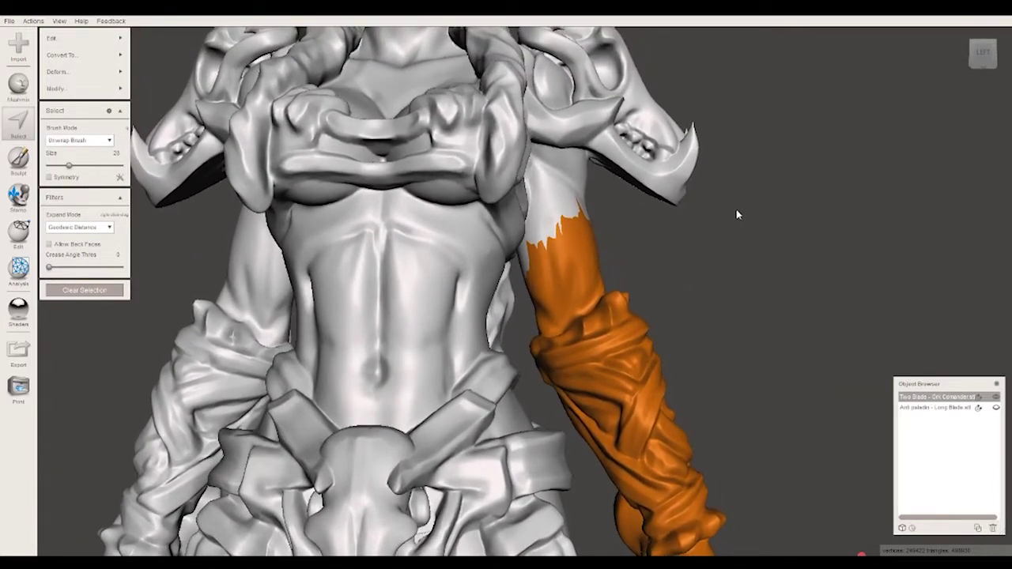
Step: Refine the selection edge along the upper arm and grow it over the forearm and blade
{"action": "mouse_move", "coordinate": [558, 208]}
{"action": "left_mouse_down"}
{"action": "mouse_move", "coordinate": [521, 261]}
{"action": "mouse_move", "coordinate": [646, 341]}
{"action": "left_mouse_up"}
{"action": "mouse_move", "coordinate": [630, 217]}
{"action": "left_mouse_down"}
{"action": "mouse_move", "coordinate": [528, 247]}
{"action": "mouse_move", "coordinate": [519, 274]}
{"action": "left_mouse_up"}
{"action": "left_click_drag", "start_coordinate": [634, 351], "coordinate": [721, 414]}
{"action": "scroll", "coordinate": [727, 444], "scroll_direction": "up", "scroll_amount": 2}
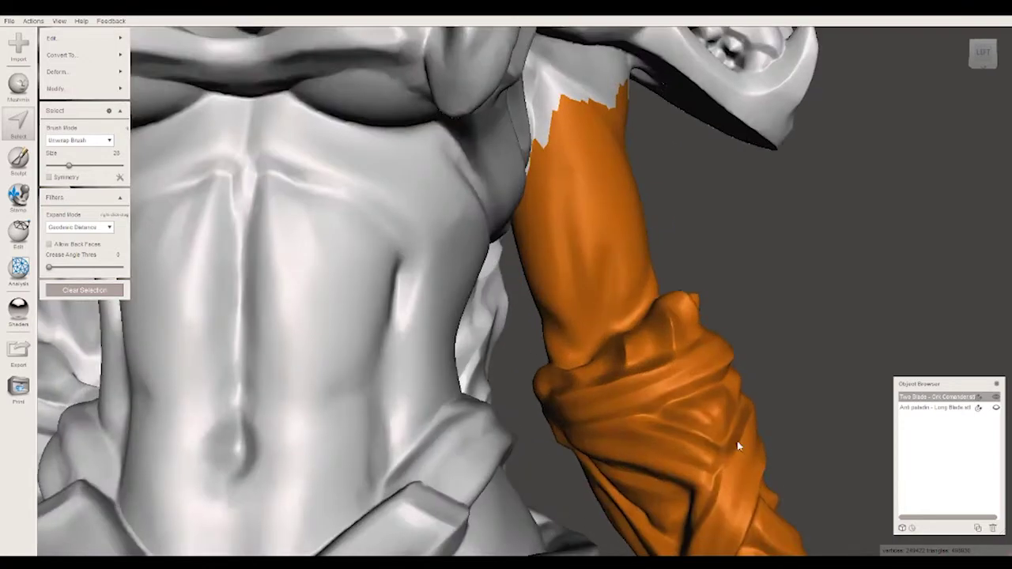
{"action": "scroll", "coordinate": [726, 443], "scroll_direction": "down", "scroll_amount": 5}
{"action": "left_click_drag", "start_coordinate": [653, 348], "coordinate": [654, 326]}
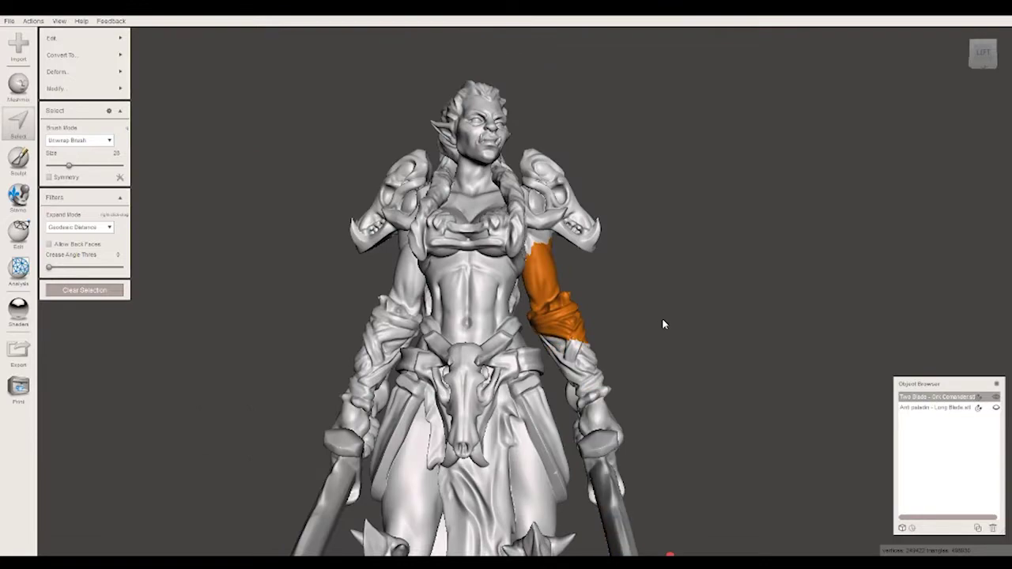
{"action": "key", "text": "ctrl+z"}
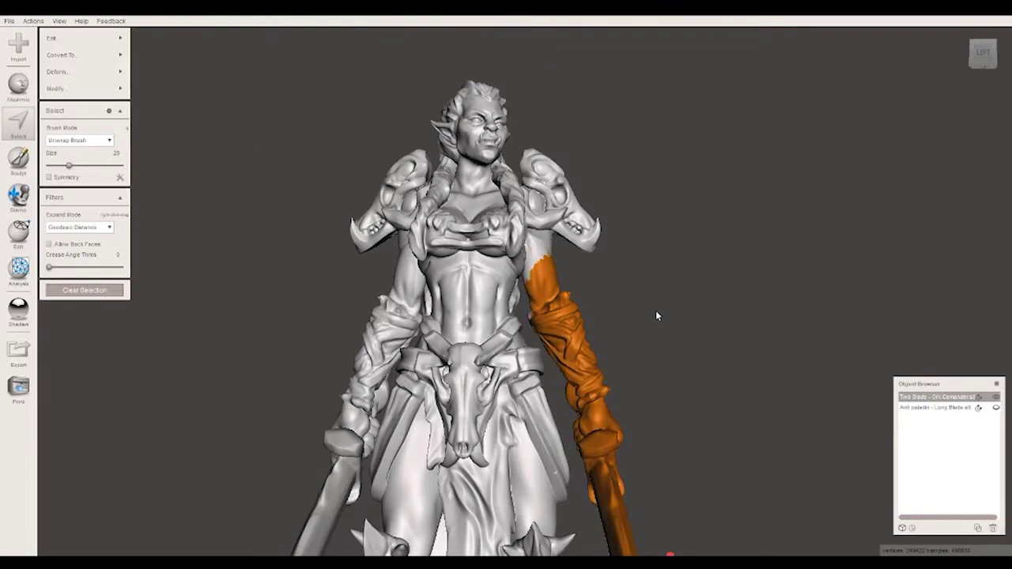
{"action": "mouse_move", "coordinate": [691, 324]}
{"action": "right_mouse_down"}
{"action": "mouse_move", "coordinate": [397, 350]}
{"action": "mouse_move", "coordinate": [390, 295]}
{"action": "mouse_move", "coordinate": [474, 309]}
{"action": "mouse_move", "coordinate": [671, 222]}
{"action": "right_mouse_up"}
{"action": "mouse_move", "coordinate": [83, 38]}
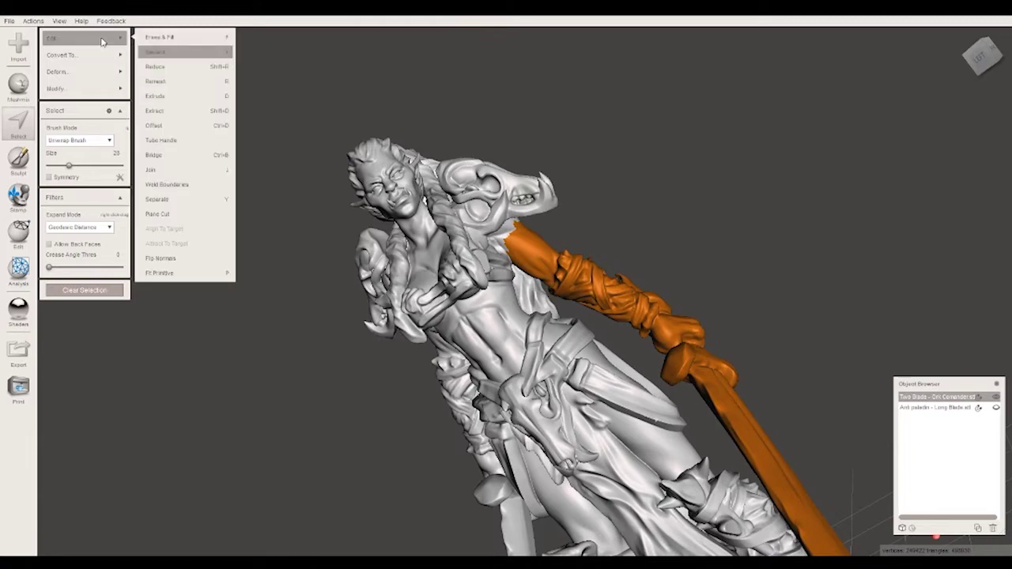
Step: Extract the selected arm and blade as a 3.1607 mm offset shell using the default Offset
{"action": "left_click", "coordinate": [183, 118]}
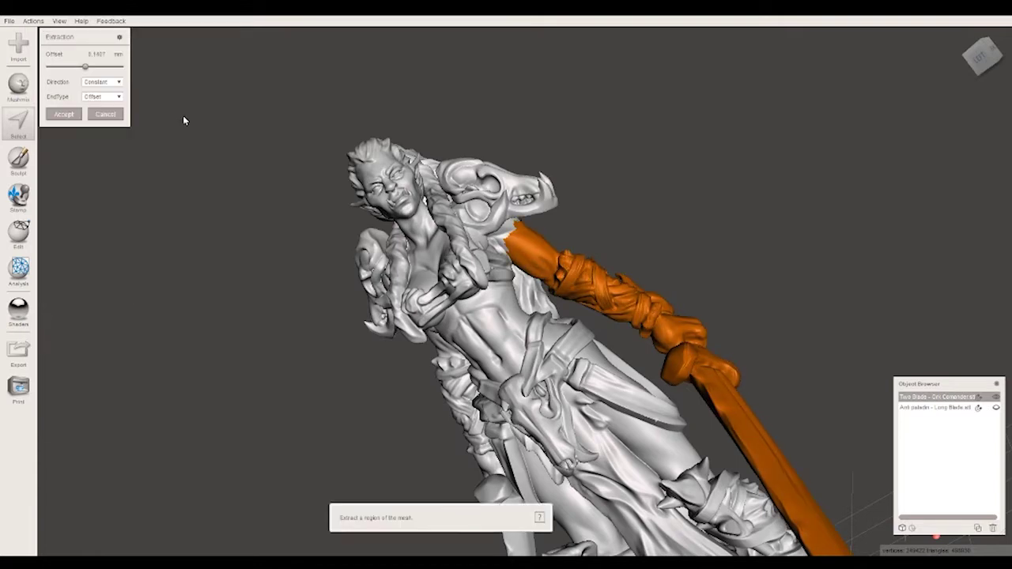
{"action": "left_click", "coordinate": [62, 115]}
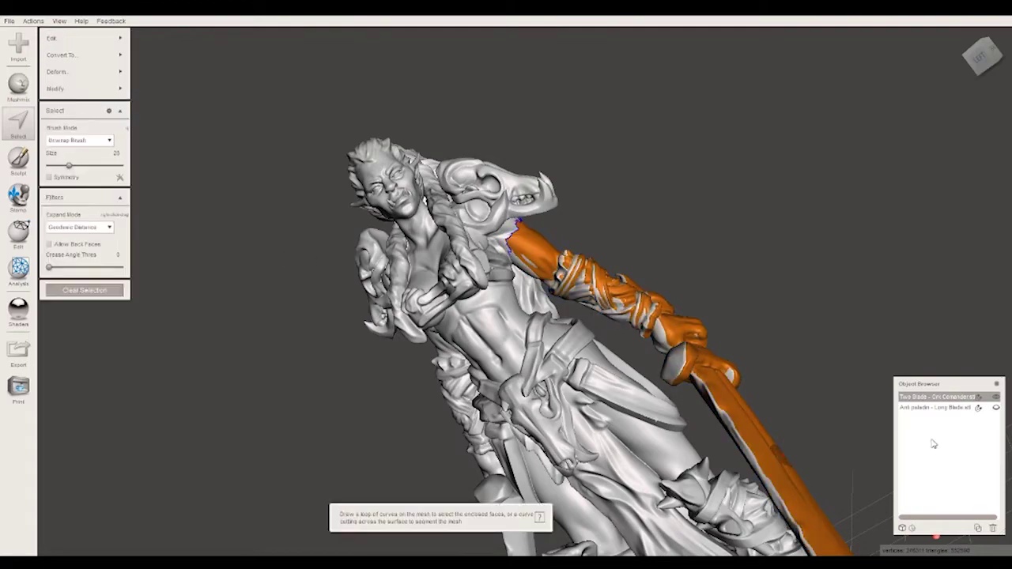
{"action": "mouse_move", "coordinate": [616, 167]}
{"action": "right_mouse_down"}
{"action": "mouse_move", "coordinate": [641, 140]}
{"action": "mouse_move", "coordinate": [599, 145]}
{"action": "mouse_move", "coordinate": [589, 196]}
{"action": "right_mouse_up"}
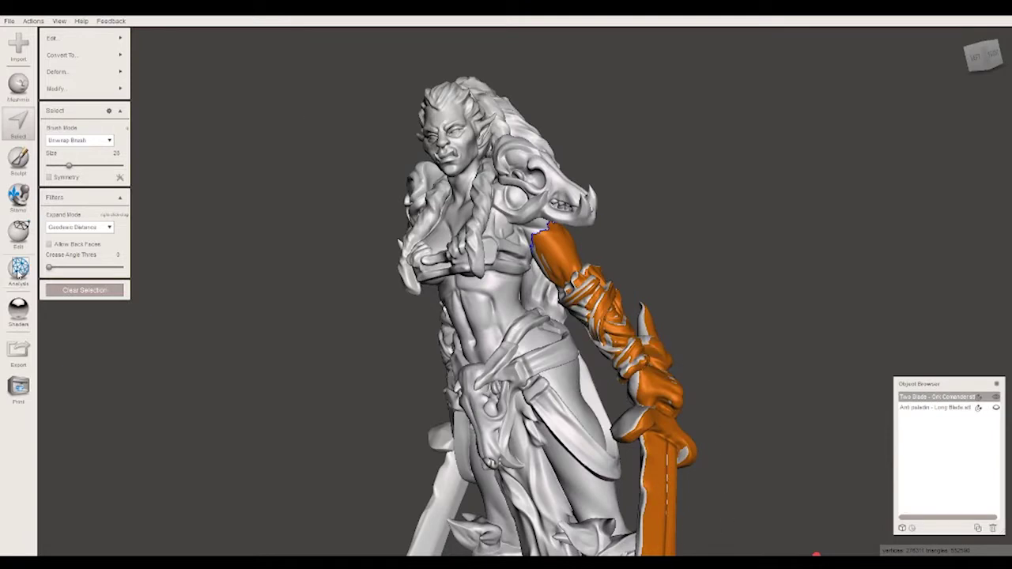
{"action": "left_click", "coordinate": [26, 228]}
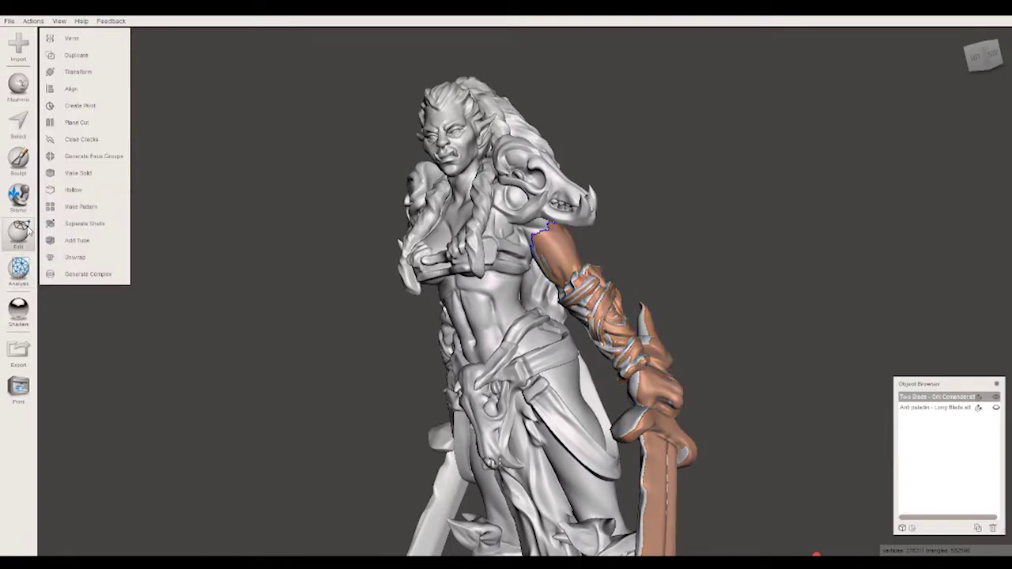
Step: Separate the orc into shell 1 and shell 2, enlarging the Object Browser to read them
{"action": "left_click", "coordinate": [98, 233]}
{"action": "right_click_drag", "start_coordinate": [703, 408], "coordinate": [743, 366]}
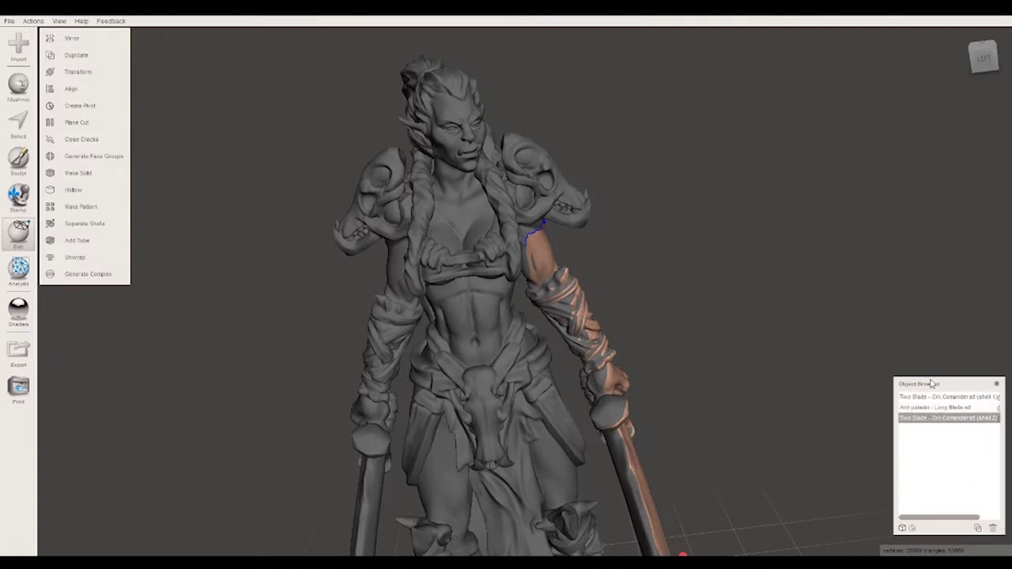
{"action": "left_click_drag", "start_coordinate": [917, 384], "coordinate": [840, 264]}
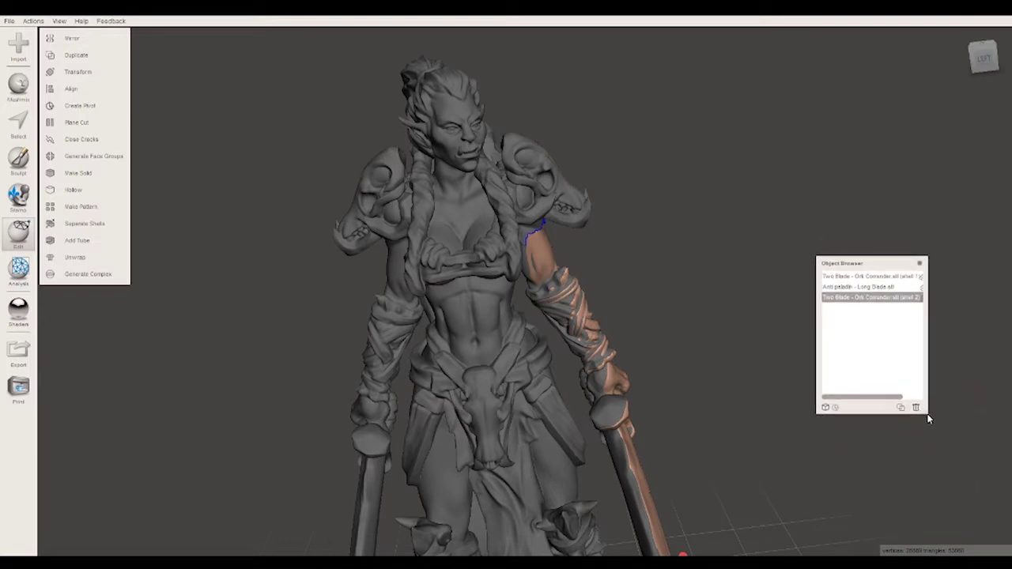
{"action": "left_click_drag", "start_coordinate": [928, 415], "coordinate": [977, 450]}
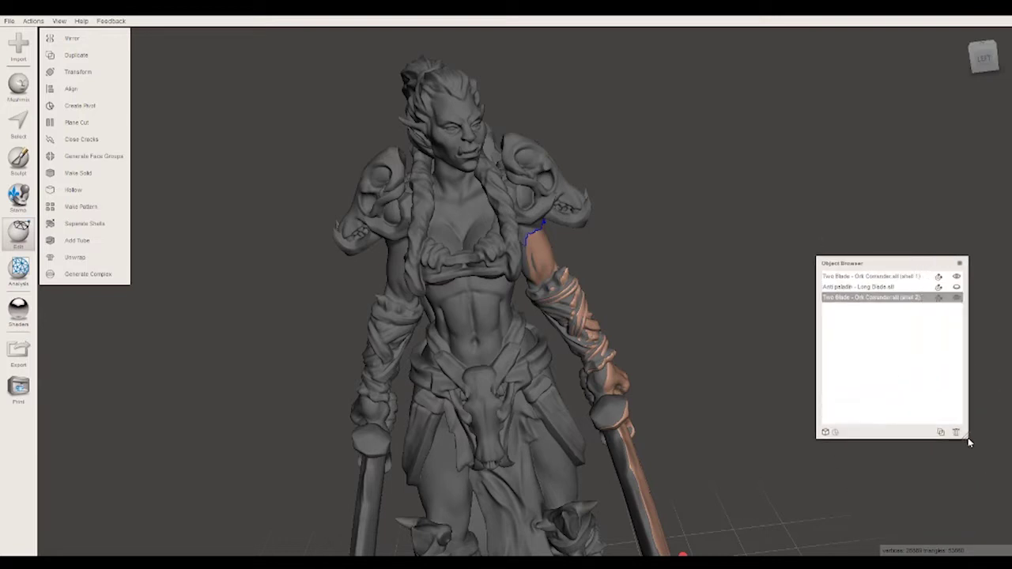
{"action": "mouse_move", "coordinate": [903, 265]}
{"action": "left_mouse_down"}
{"action": "mouse_move", "coordinate": [957, 361]}
{"action": "mouse_move", "coordinate": [940, 343]}
{"action": "left_mouse_up"}
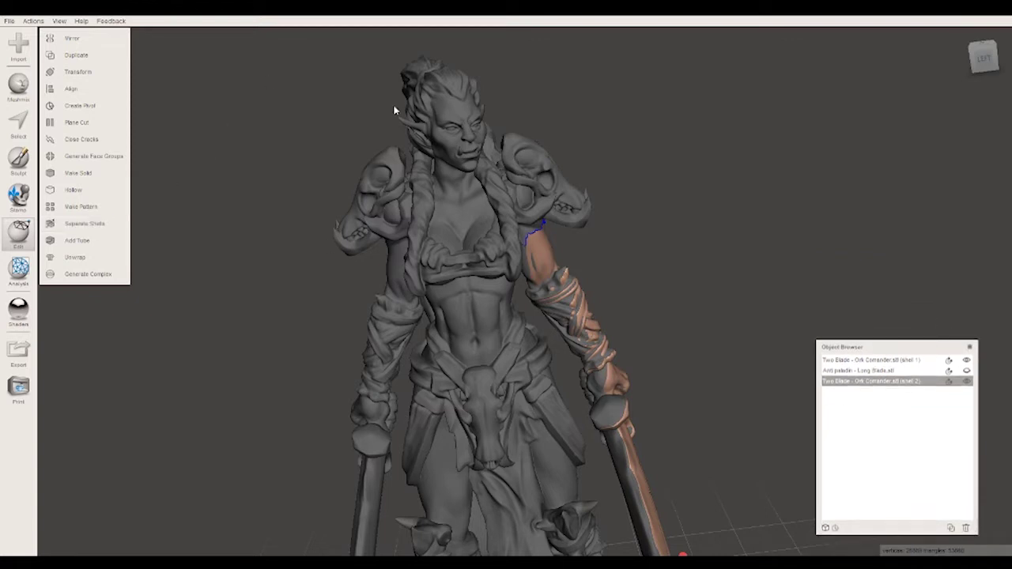
{"action": "left_click", "coordinate": [18, 114]}
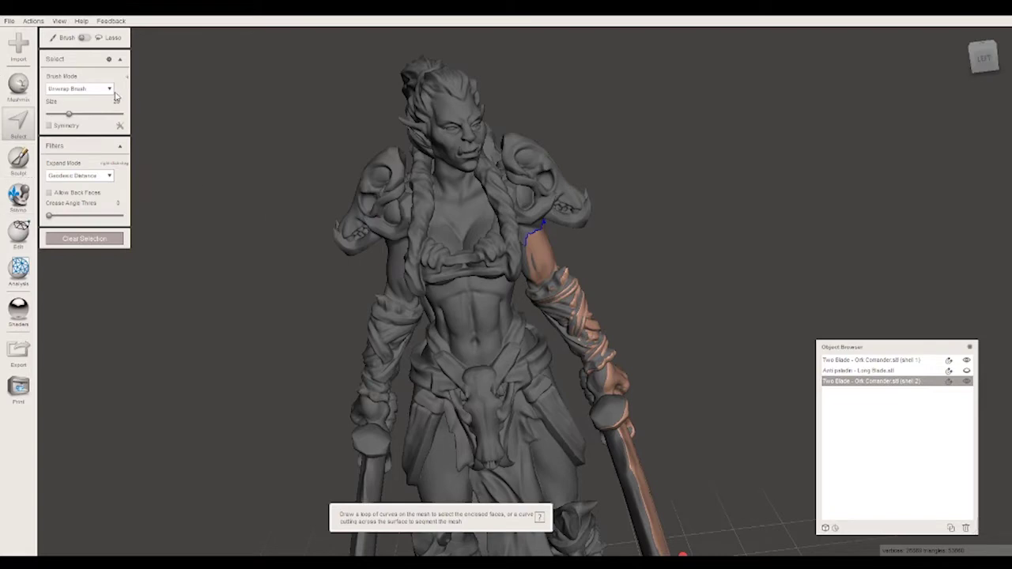
Step: Turn the orc to face front and hide the body shell, leaving only the arm-and-blade shell
{"action": "mouse_move", "coordinate": [621, 263]}
{"action": "right_mouse_down"}
{"action": "mouse_move", "coordinate": [644, 233]}
{"action": "mouse_move", "coordinate": [584, 220]}
{"action": "mouse_move", "coordinate": [546, 263]}
{"action": "right_mouse_up"}
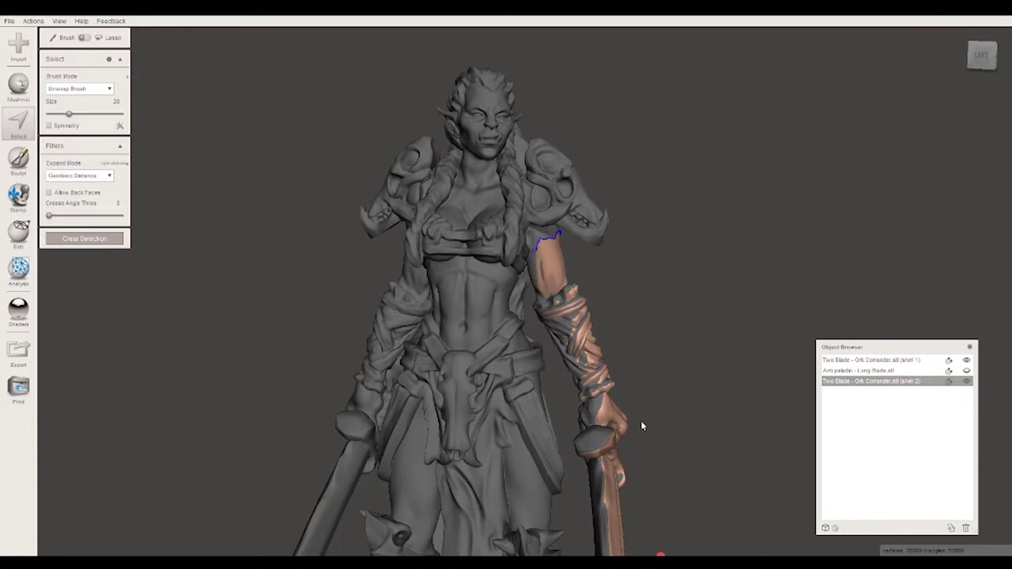
{"action": "right_click_drag", "start_coordinate": [633, 431], "coordinate": [648, 419]}
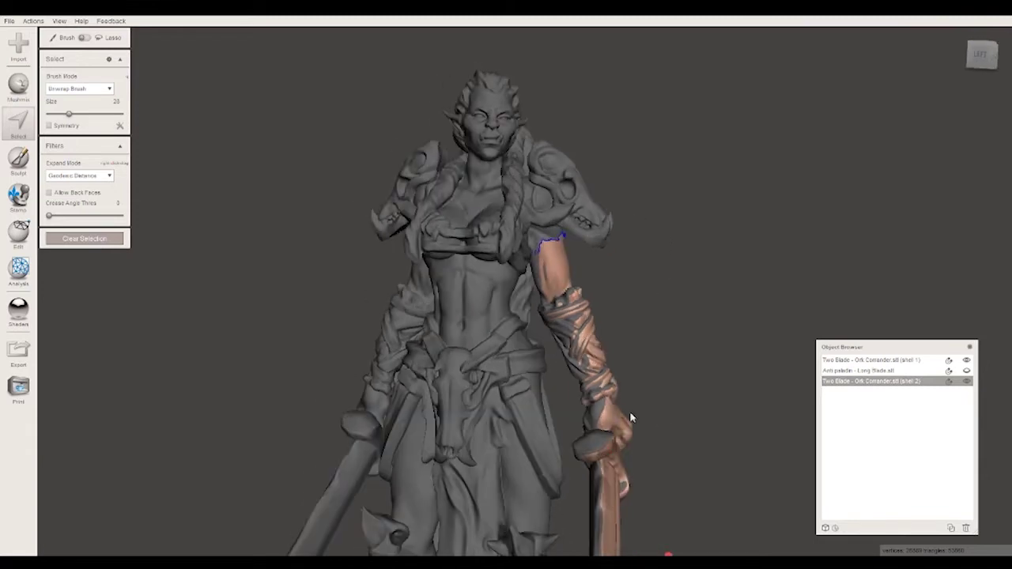
{"action": "left_click", "coordinate": [20, 237]}
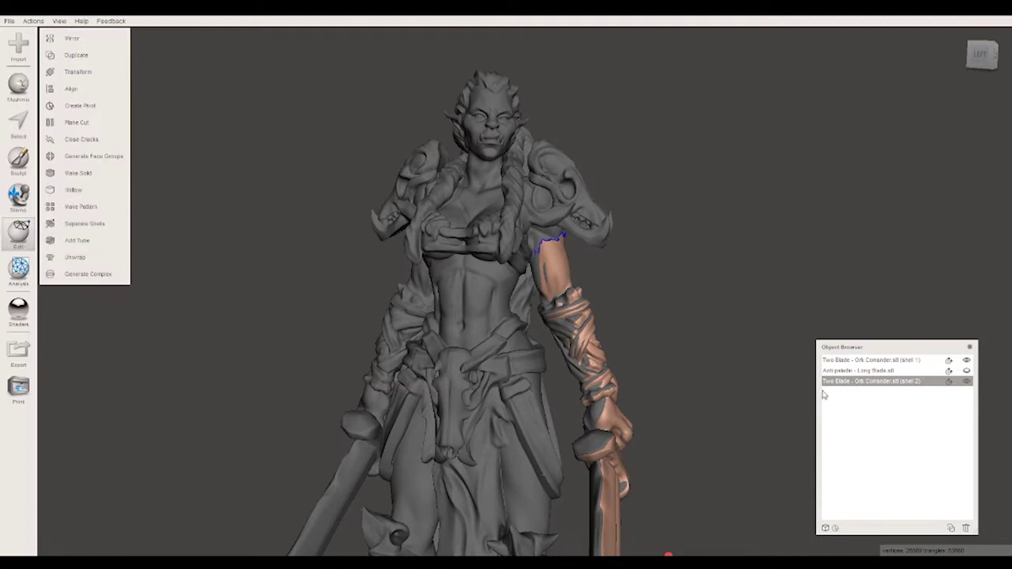
{"action": "left_click", "coordinate": [965, 361]}
{"action": "left_click", "coordinate": [965, 370]}
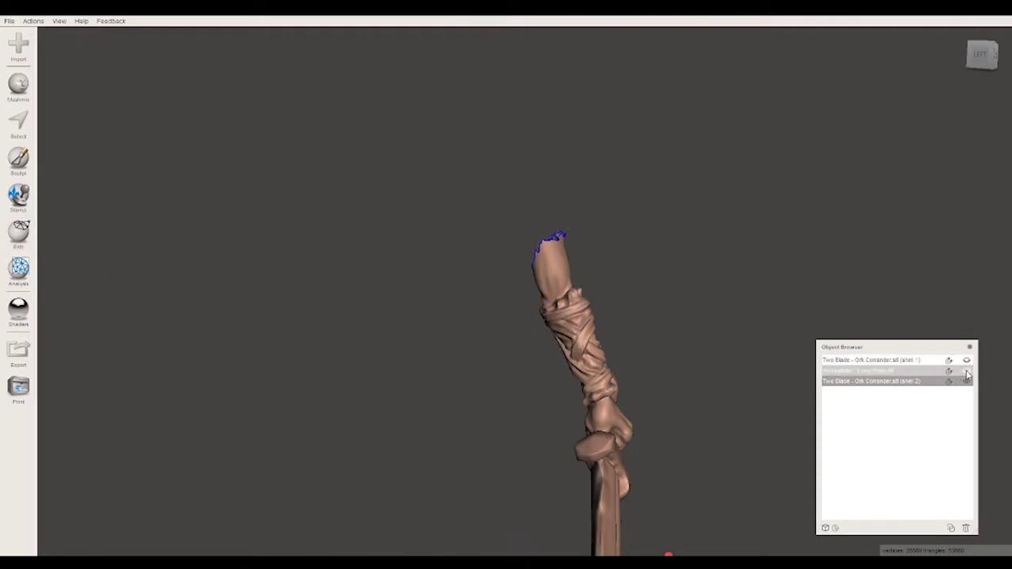
Step: Orbit to the cut shoulder end and run Analysis > Inspector to flag its open hole
{"action": "middle_click_drag", "start_coordinate": [519, 372], "coordinate": [530, 213]}
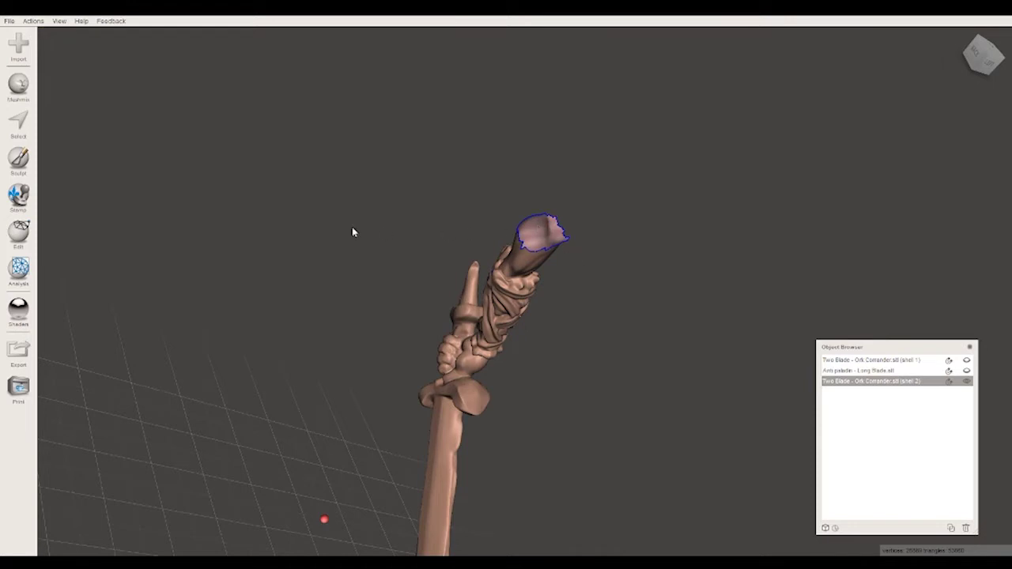
{"action": "left_click", "coordinate": [19, 269]}
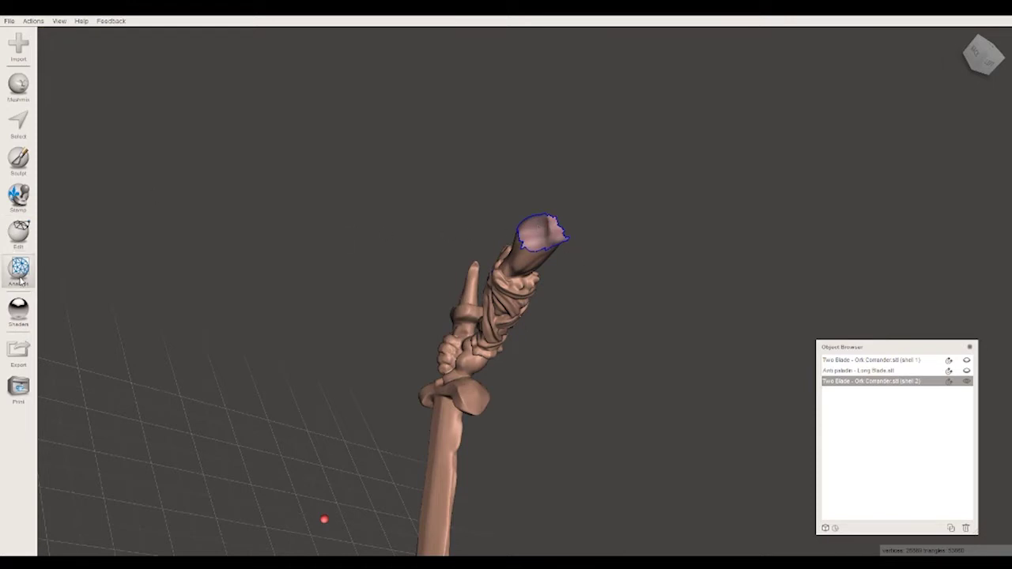
{"action": "left_click", "coordinate": [78, 43]}
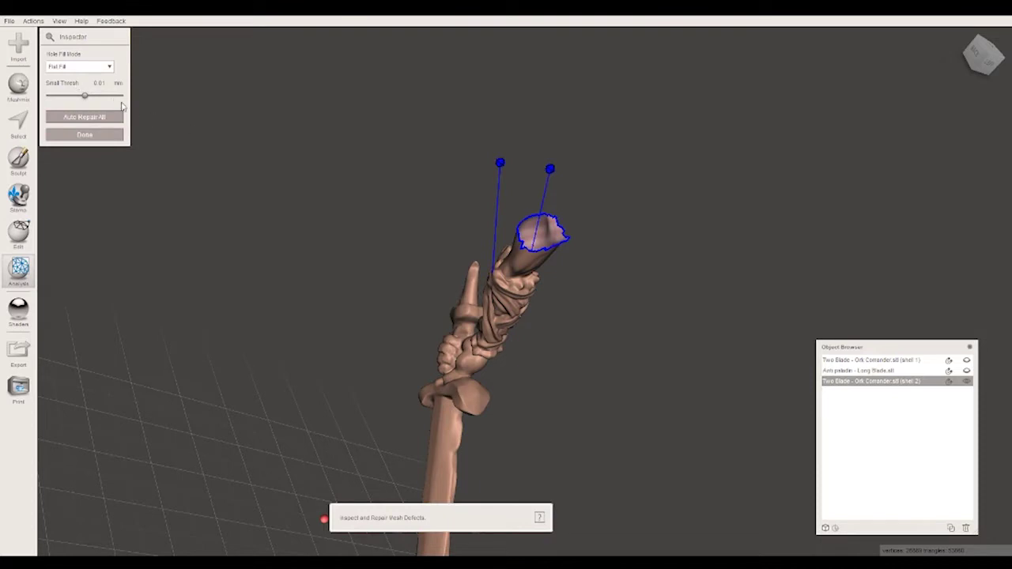
Step: Auto-fill the shoulder-end hole and begin brushing the jagged rim in Sculpt
{"action": "left_click", "coordinate": [88, 117]}
{"action": "mouse_move", "coordinate": [637, 340]}
{"action": "right_mouse_down"}
{"action": "mouse_move", "coordinate": [510, 264]}
{"action": "mouse_move", "coordinate": [570, 287]}
{"action": "mouse_move", "coordinate": [569, 246]}
{"action": "mouse_move", "coordinate": [637, 287]}
{"action": "mouse_move", "coordinate": [585, 239]}
{"action": "right_mouse_up"}
{"action": "scroll", "coordinate": [584, 237], "scroll_direction": "up", "scroll_amount": 3}
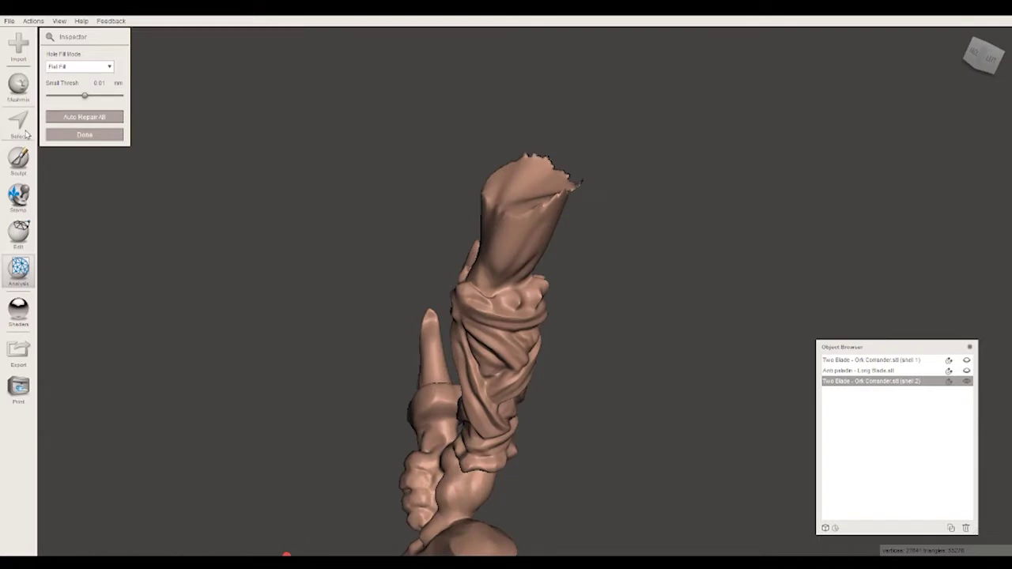
{"action": "left_click", "coordinate": [19, 160]}
{"action": "mouse_move", "coordinate": [537, 162]}
{"action": "left_mouse_down"}
{"action": "mouse_move", "coordinate": [519, 197]}
{"action": "mouse_move", "coordinate": [563, 176]}
{"action": "mouse_move", "coordinate": [556, 198]}
{"action": "mouse_move", "coordinate": [551, 171]}
{"action": "mouse_move", "coordinate": [526, 167]}
{"action": "left_mouse_up"}
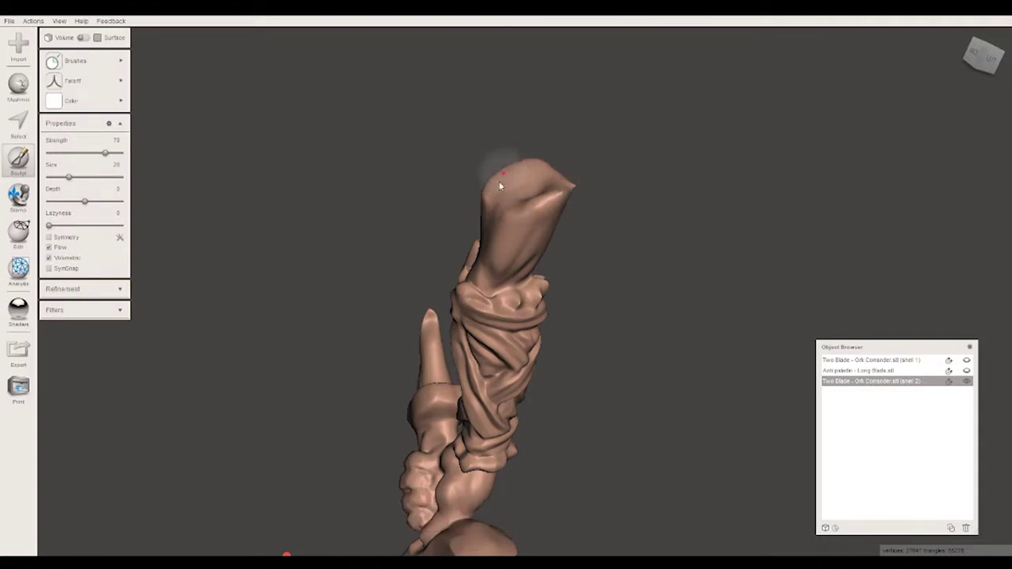
Step: Set a rounded brush falloff and smooth the stump tip into a rounded cap from several angles
{"action": "left_click", "coordinate": [235, 90]}
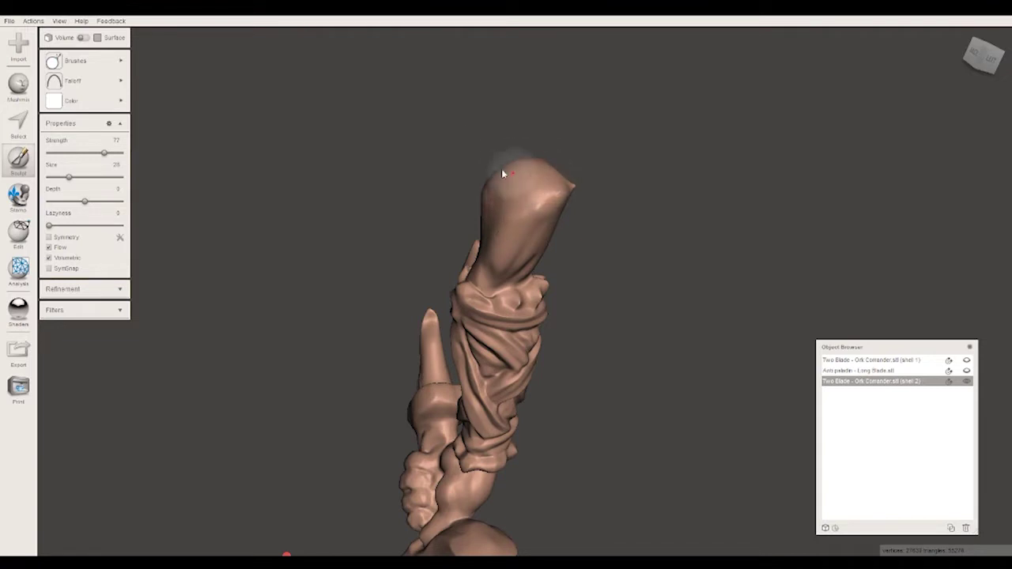
{"action": "mouse_move", "coordinate": [721, 135]}
{"action": "right_mouse_down"}
{"action": "mouse_move", "coordinate": [620, 143]}
{"action": "mouse_move", "coordinate": [490, 181]}
{"action": "right_mouse_up"}
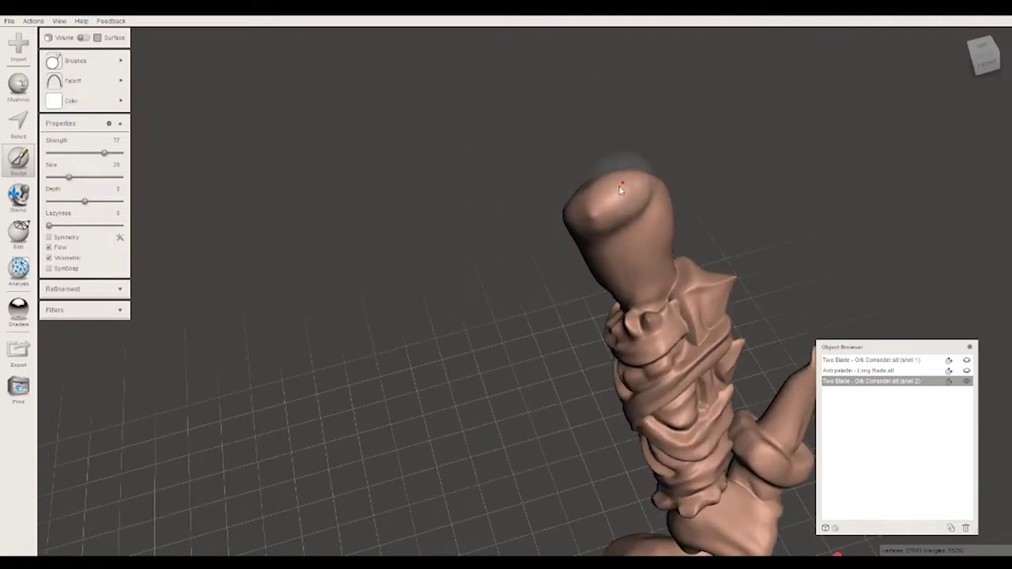
{"action": "left_click_drag", "start_coordinate": [587, 208], "coordinate": [596, 204], "text": "shift"}
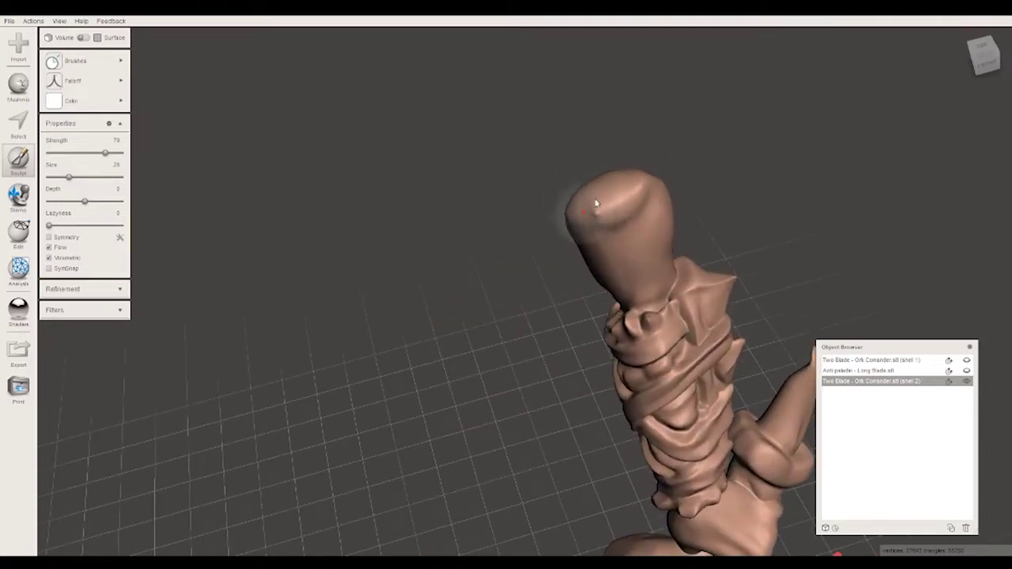
{"action": "right_click_drag", "start_coordinate": [497, 187], "coordinate": [643, 151]}
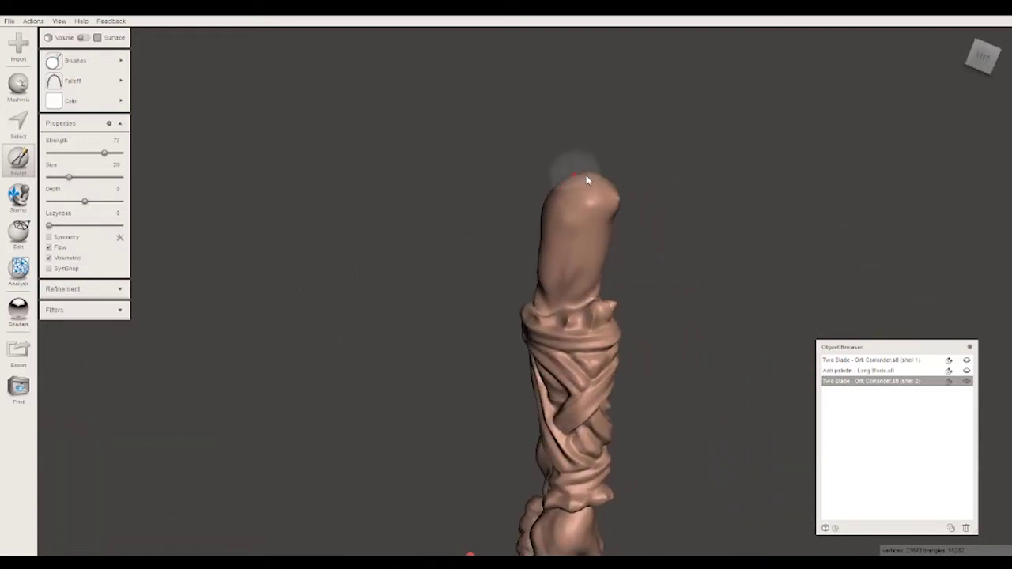
{"action": "left_click_drag", "start_coordinate": [586, 180], "coordinate": [595, 188]}
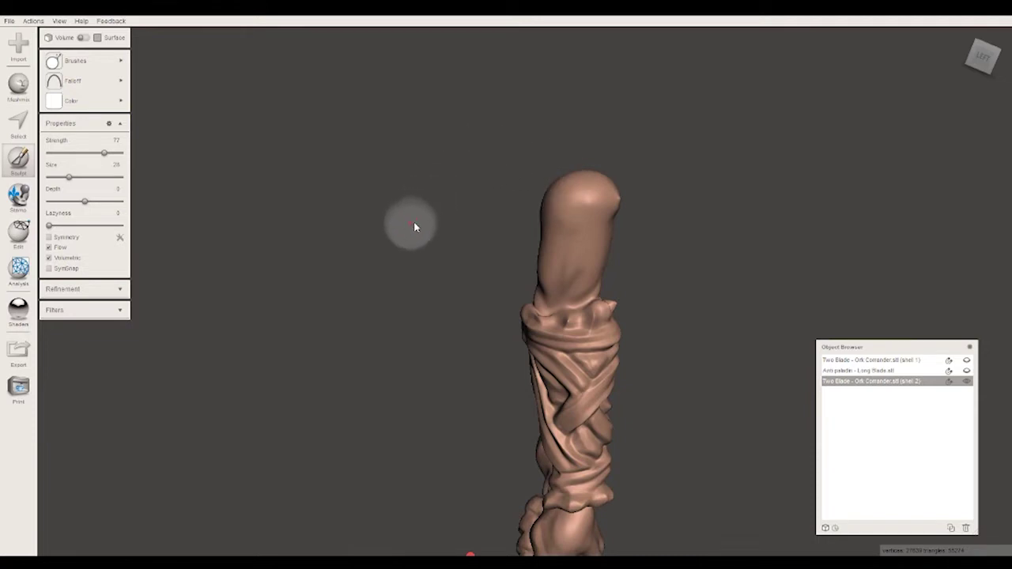
{"action": "right_click_drag", "start_coordinate": [398, 198], "coordinate": [518, 208]}
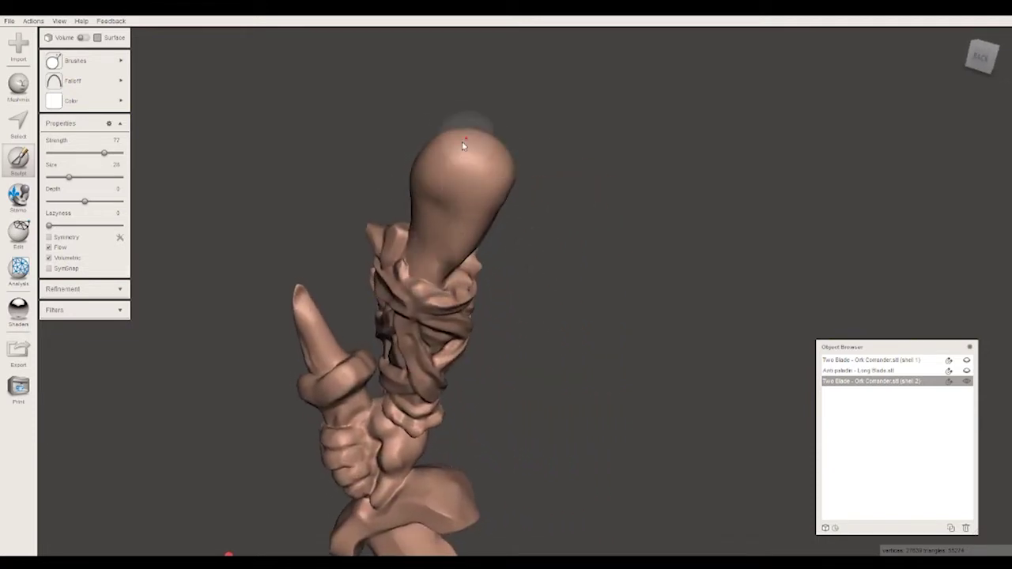
{"action": "scroll", "coordinate": [473, 415], "scroll_direction": "up", "scroll_amount": 5}
{"action": "scroll", "coordinate": [506, 287], "scroll_direction": "down", "scroll_amount": 7}
{"action": "mouse_move", "coordinate": [507, 293]}
{"action": "right_mouse_down"}
{"action": "mouse_move", "coordinate": [637, 334]}
{"action": "mouse_move", "coordinate": [481, 219]}
{"action": "mouse_move", "coordinate": [490, 264]}
{"action": "mouse_move", "coordinate": [602, 357]}
{"action": "mouse_move", "coordinate": [583, 287]}
{"action": "mouse_move", "coordinate": [486, 290]}
{"action": "mouse_move", "coordinate": [427, 328]}
{"action": "mouse_move", "coordinate": [542, 313]}
{"action": "right_mouse_up"}
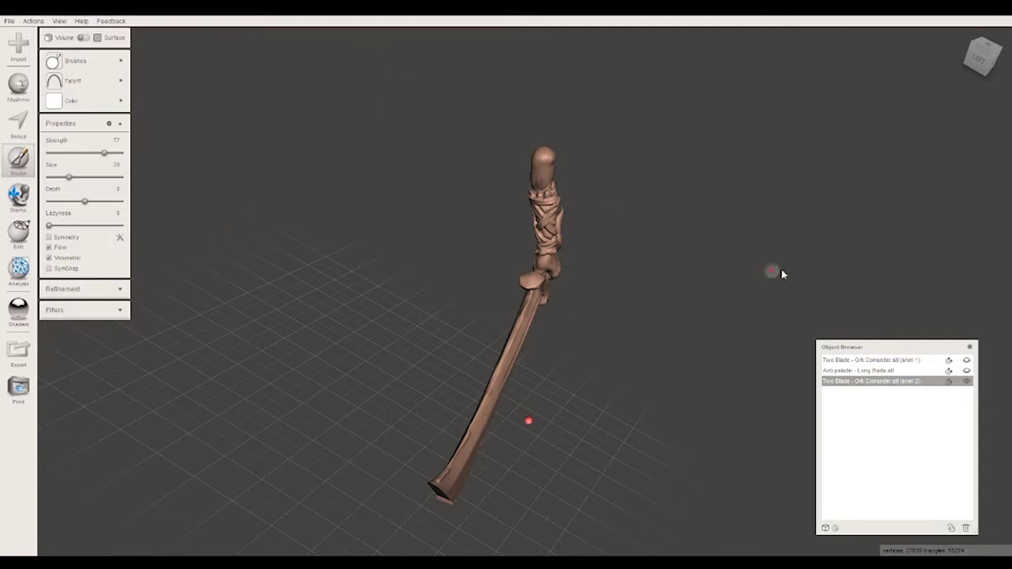
Step: Show the paladin alongside the arm-and-blade shell and start the Transform tool on the arm
{"action": "left_click", "coordinate": [966, 361]}
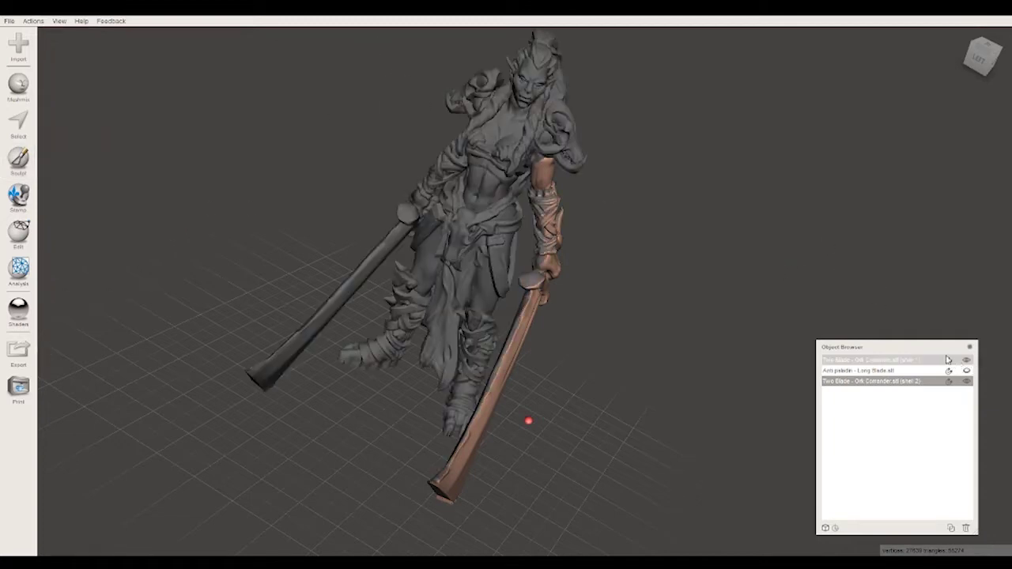
{"action": "left_click", "coordinate": [967, 370]}
{"action": "left_click", "coordinate": [966, 371]}
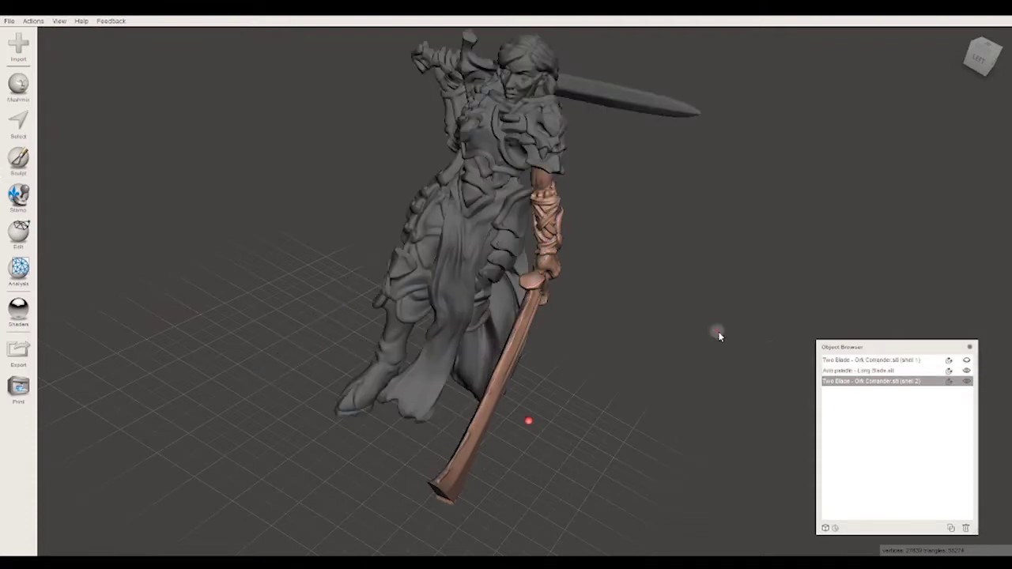
{"action": "right_click_drag", "start_coordinate": [716, 334], "coordinate": [751, 298]}
{"action": "mouse_move", "coordinate": [675, 342]}
{"action": "right_mouse_down"}
{"action": "mouse_move", "coordinate": [607, 368]}
{"action": "mouse_move", "coordinate": [669, 380]}
{"action": "right_mouse_up"}
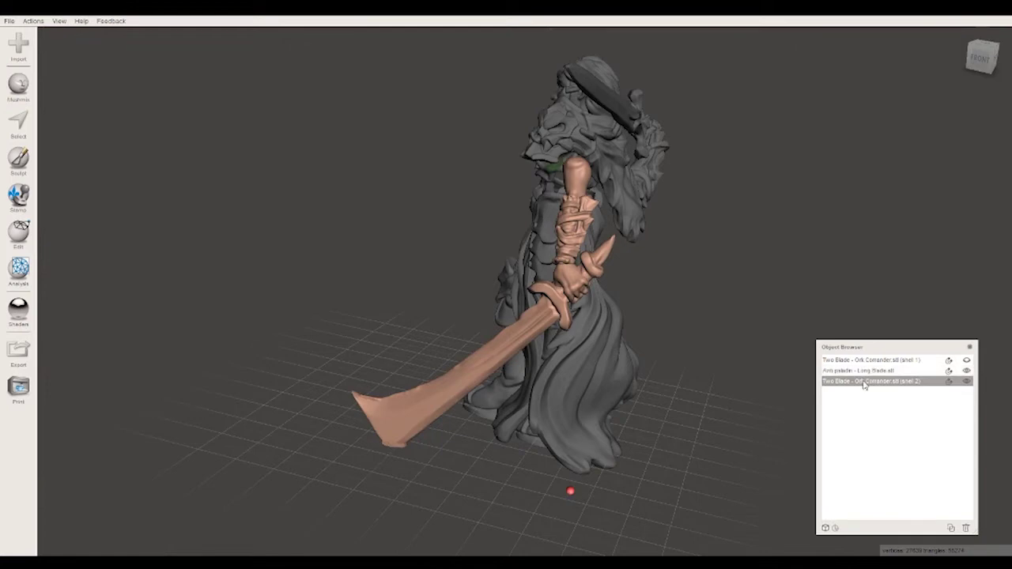
{"action": "mouse_move", "coordinate": [672, 323]}
{"action": "right_mouse_down"}
{"action": "mouse_move", "coordinate": [860, 323]}
{"action": "mouse_move", "coordinate": [704, 300]}
{"action": "mouse_move", "coordinate": [690, 316]}
{"action": "right_mouse_up"}
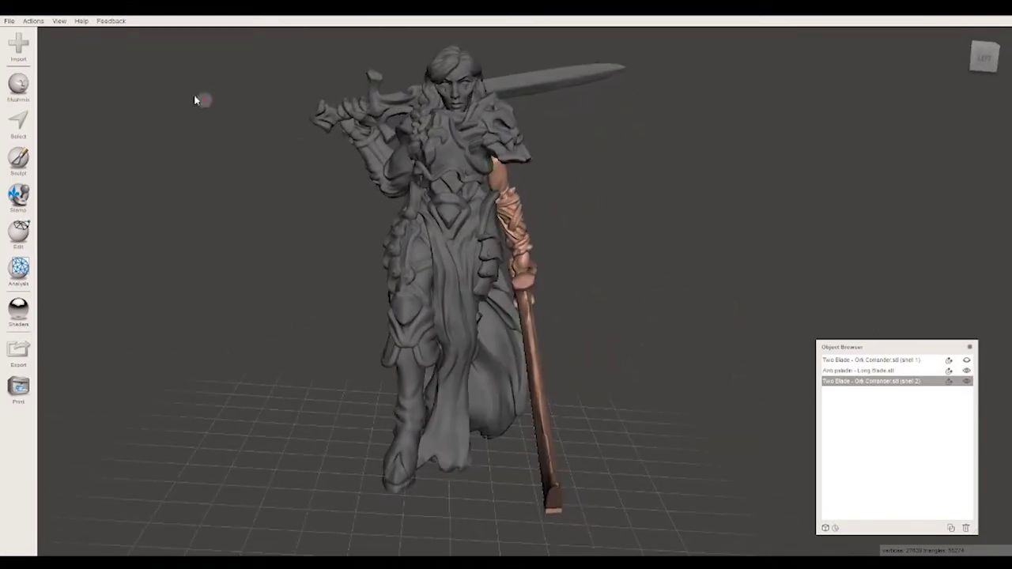
{"action": "left_click", "coordinate": [28, 234]}
{"action": "left_click", "coordinate": [78, 71]}
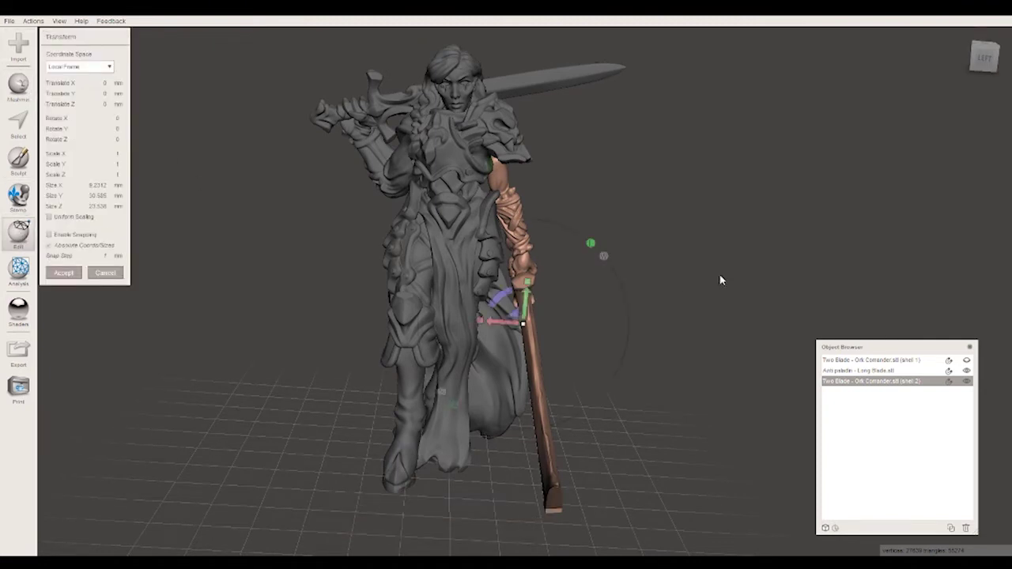
Step: Move the arm-and-blade shell back toward the paladin's shoulder
{"action": "right_click_drag", "start_coordinate": [717, 281], "coordinate": [553, 305]}
{"action": "mouse_move", "coordinate": [505, 320]}
{"action": "left_mouse_down"}
{"action": "mouse_move", "coordinate": [486, 324]}
{"action": "mouse_move", "coordinate": [614, 247]}
{"action": "left_mouse_up"}
{"action": "mouse_move", "coordinate": [613, 247]}
{"action": "right_mouse_down"}
{"action": "mouse_move", "coordinate": [809, 237]}
{"action": "mouse_move", "coordinate": [763, 247]}
{"action": "right_mouse_up"}
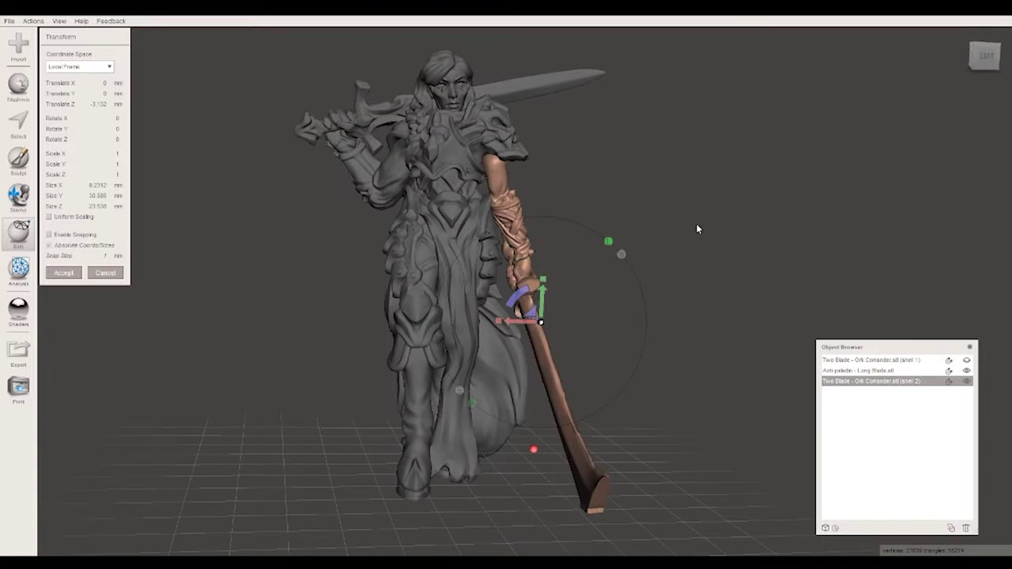
{"action": "mouse_move", "coordinate": [699, 244]}
{"action": "right_mouse_down"}
{"action": "mouse_move", "coordinate": [609, 242]}
{"action": "mouse_move", "coordinate": [489, 327]}
{"action": "right_mouse_up"}
{"action": "left_click_drag", "start_coordinate": [488, 327], "coordinate": [467, 327]}
Step: Scale the arm to 1.0546, tilt it lower-left onto the shoulder, then also select the paladin
{"action": "right_click_drag", "start_coordinate": [727, 246], "coordinate": [811, 233]}
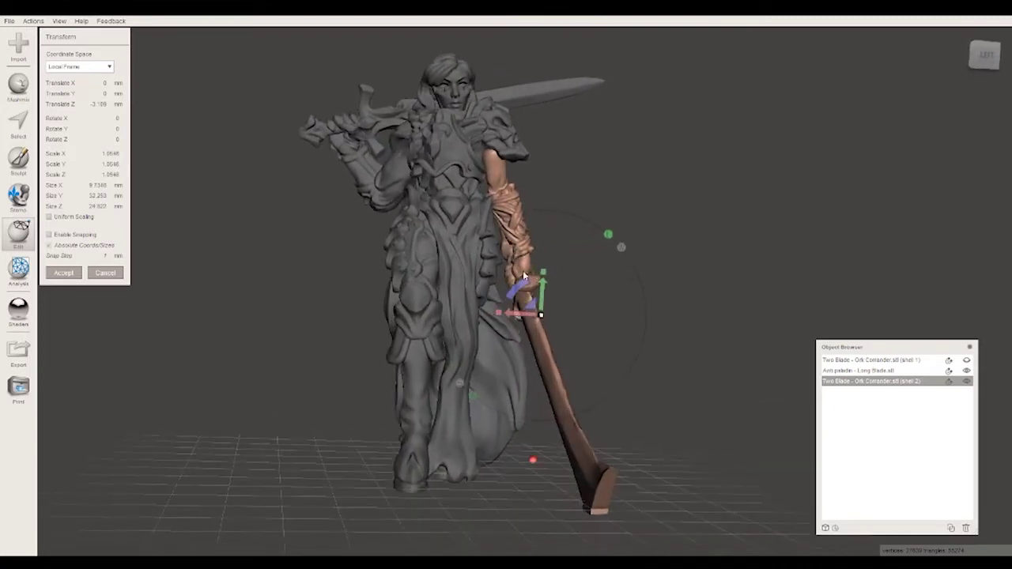
{"action": "left_click_drag", "start_coordinate": [541, 294], "coordinate": [509, 310]}
{"action": "mouse_move", "coordinate": [624, 244]}
{"action": "right_mouse_down"}
{"action": "mouse_move", "coordinate": [582, 185]}
{"action": "mouse_move", "coordinate": [430, 172]}
{"action": "mouse_move", "coordinate": [403, 153]}
{"action": "mouse_move", "coordinate": [671, 129]}
{"action": "mouse_move", "coordinate": [716, 108]}
{"action": "mouse_move", "coordinate": [603, 172]}
{"action": "mouse_move", "coordinate": [553, 253]}
{"action": "right_mouse_up"}
{"action": "left_click_drag", "start_coordinate": [498, 334], "coordinate": [482, 336]}
{"action": "mouse_move", "coordinate": [482, 336]}
{"action": "right_mouse_down"}
{"action": "mouse_move", "coordinate": [727, 145]}
{"action": "mouse_move", "coordinate": [751, 150]}
{"action": "mouse_move", "coordinate": [728, 193]}
{"action": "mouse_move", "coordinate": [491, 344]}
{"action": "right_mouse_up"}
{"action": "left_click_drag", "start_coordinate": [494, 343], "coordinate": [508, 339]}
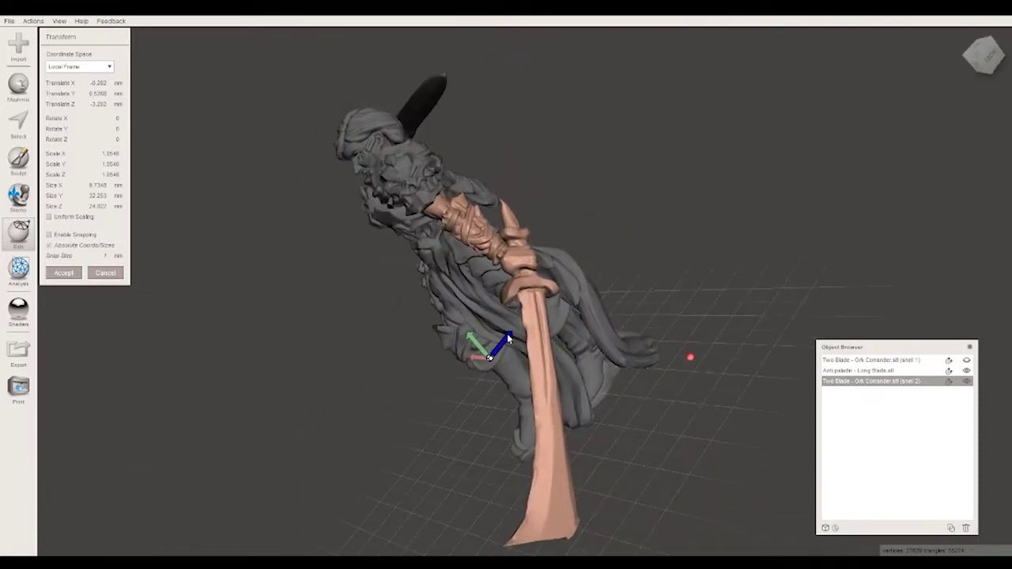
{"action": "right_click_drag", "start_coordinate": [509, 338], "coordinate": [770, 130]}
{"action": "left_click_drag", "start_coordinate": [507, 323], "coordinate": [501, 321]}
{"action": "mouse_move", "coordinate": [709, 195]}
{"action": "right_mouse_down"}
{"action": "mouse_move", "coordinate": [384, 295]}
{"action": "mouse_move", "coordinate": [413, 334]}
{"action": "mouse_move", "coordinate": [681, 250]}
{"action": "mouse_move", "coordinate": [723, 257]}
{"action": "right_mouse_up"}
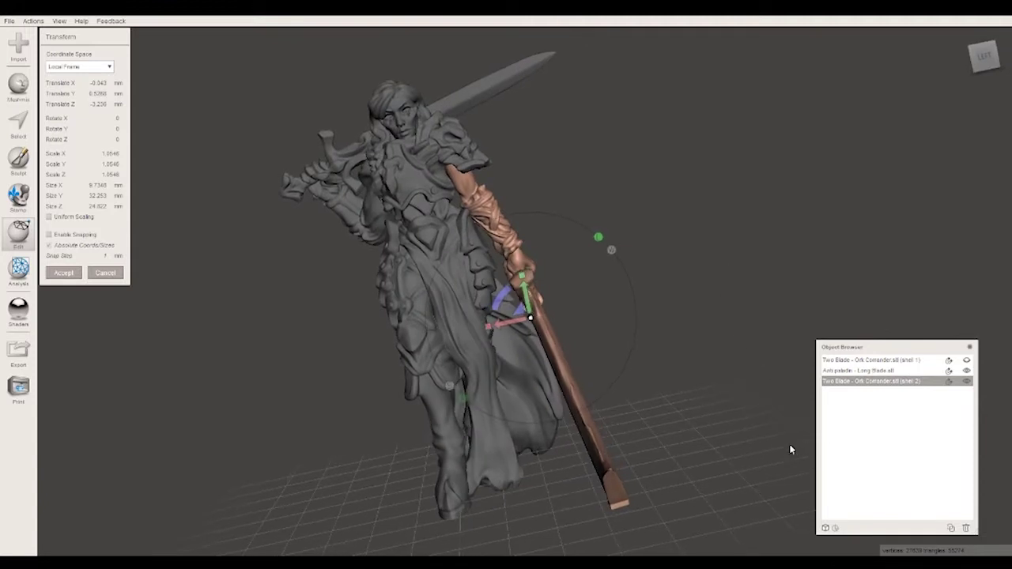
{"action": "left_click", "coordinate": [881, 383]}
{"action": "left_click", "coordinate": [892, 371], "text": "shift"}
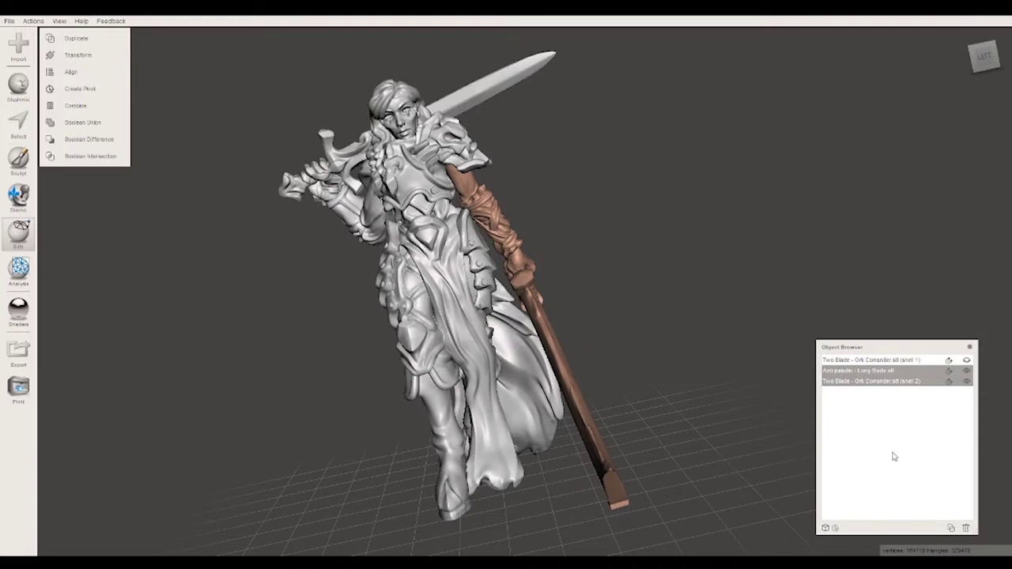
Step: Duplicate the arm shell, remove the extra copy, and select the arm together with the Anti paladin
{"action": "left_click", "coordinate": [902, 385]}
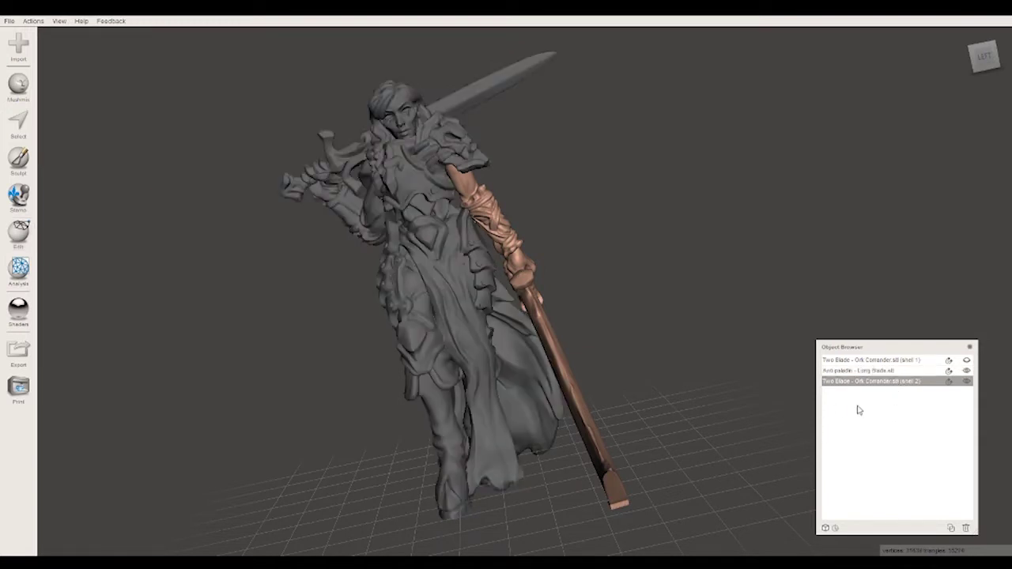
{"action": "left_click", "coordinate": [951, 529]}
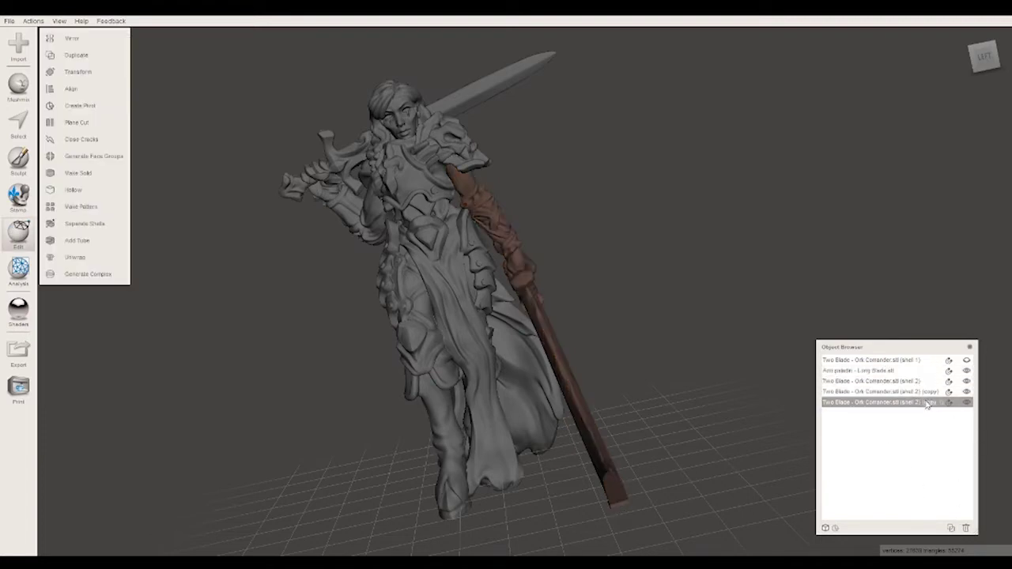
{"action": "left_click", "coordinate": [918, 393]}
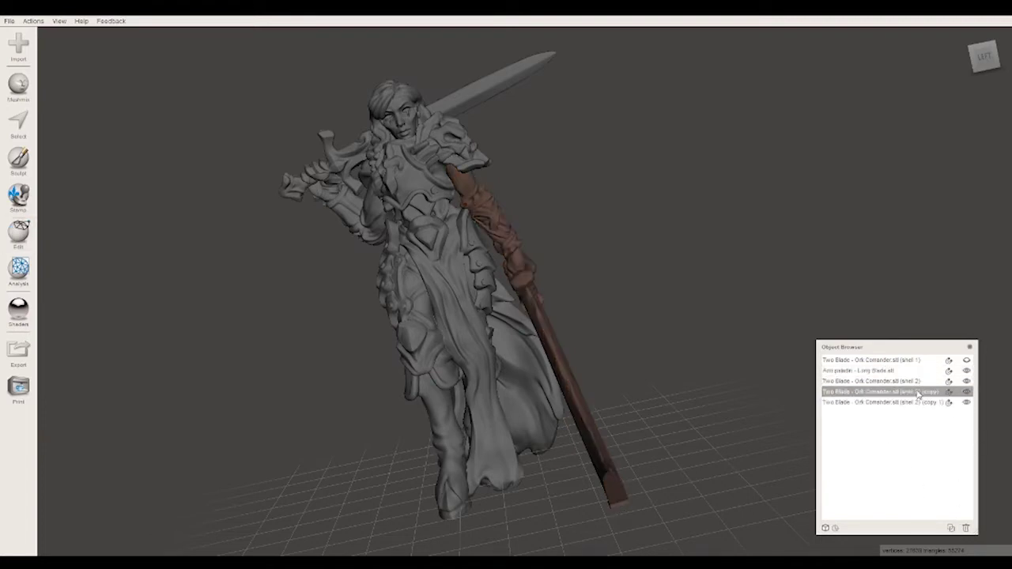
{"action": "left_click", "coordinate": [917, 401], "text": "shift"}
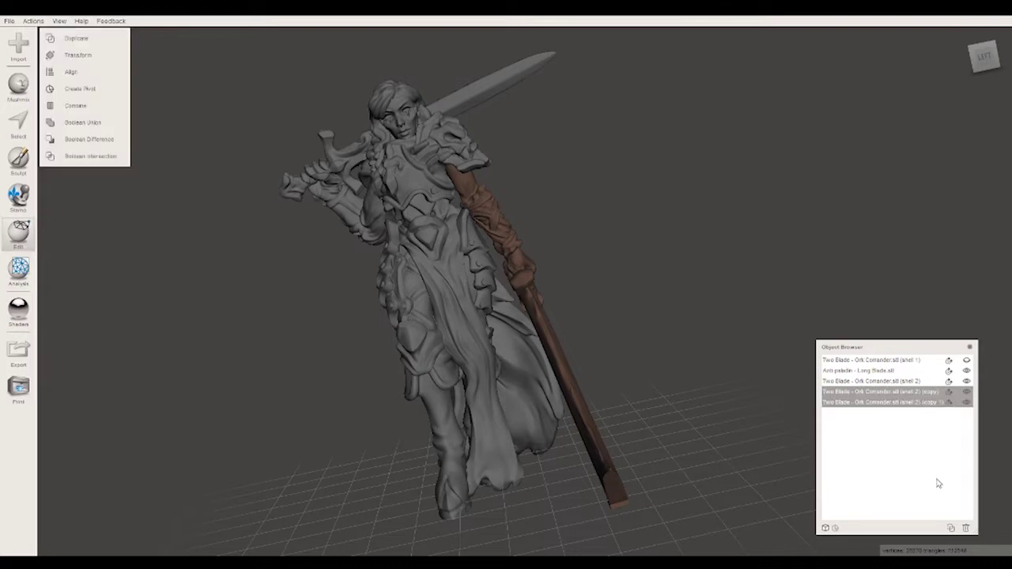
{"action": "key", "text": "ctrl+z"}
{"action": "left_click", "coordinate": [899, 383]}
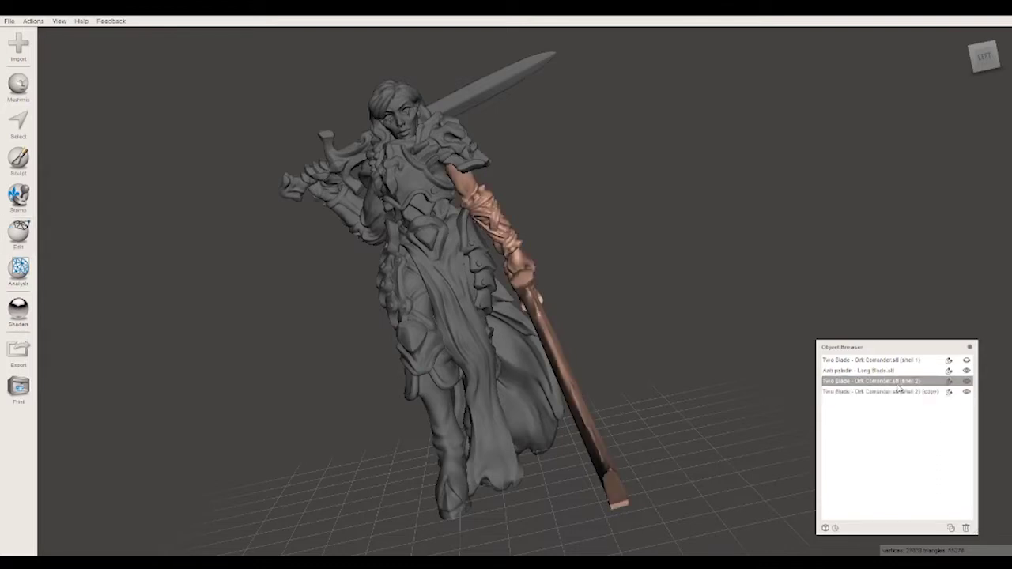
{"action": "left_click", "coordinate": [893, 372], "text": "shift"}
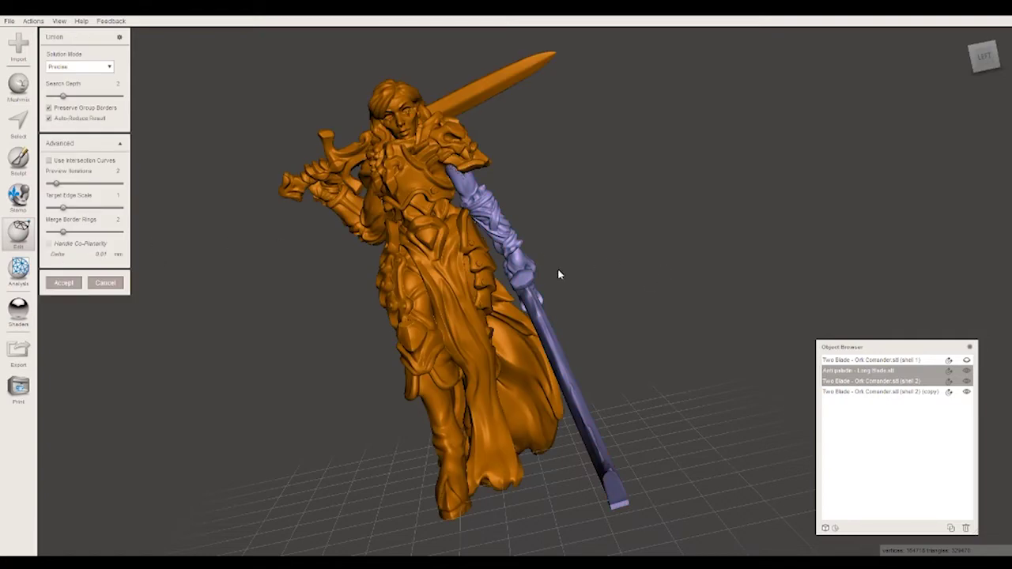
Step: Check the Union preview of the paladin and orc arm, accept it, and zoom in on the shoulder joint
{"action": "right_click_drag", "start_coordinate": [618, 234], "coordinate": [127, 330]}
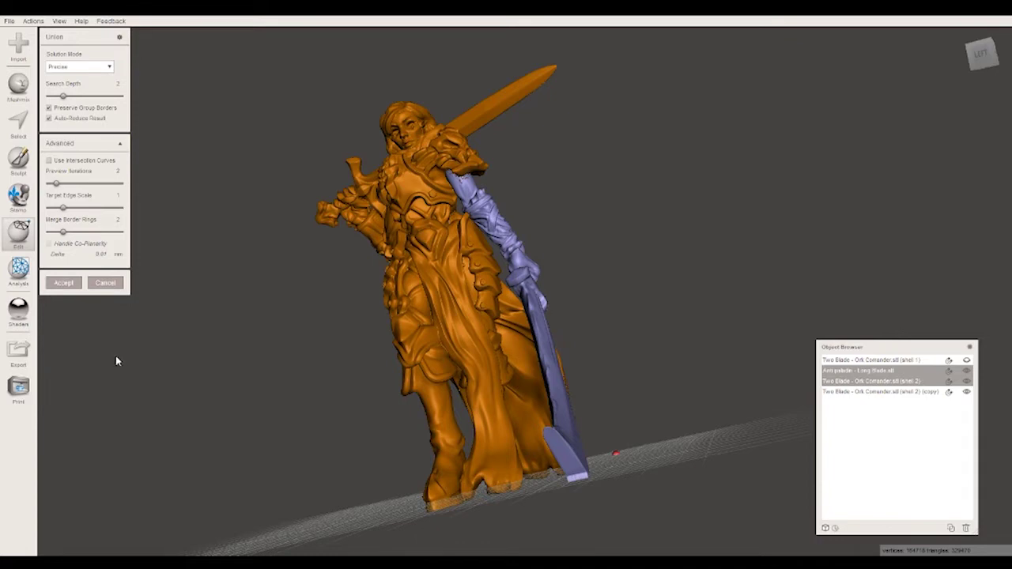
{"action": "mouse_move", "coordinate": [618, 331]}
{"action": "right_mouse_down"}
{"action": "mouse_move", "coordinate": [614, 255]}
{"action": "mouse_move", "coordinate": [673, 264]}
{"action": "mouse_move", "coordinate": [686, 242]}
{"action": "mouse_move", "coordinate": [573, 285]}
{"action": "mouse_move", "coordinate": [617, 305]}
{"action": "right_mouse_up"}
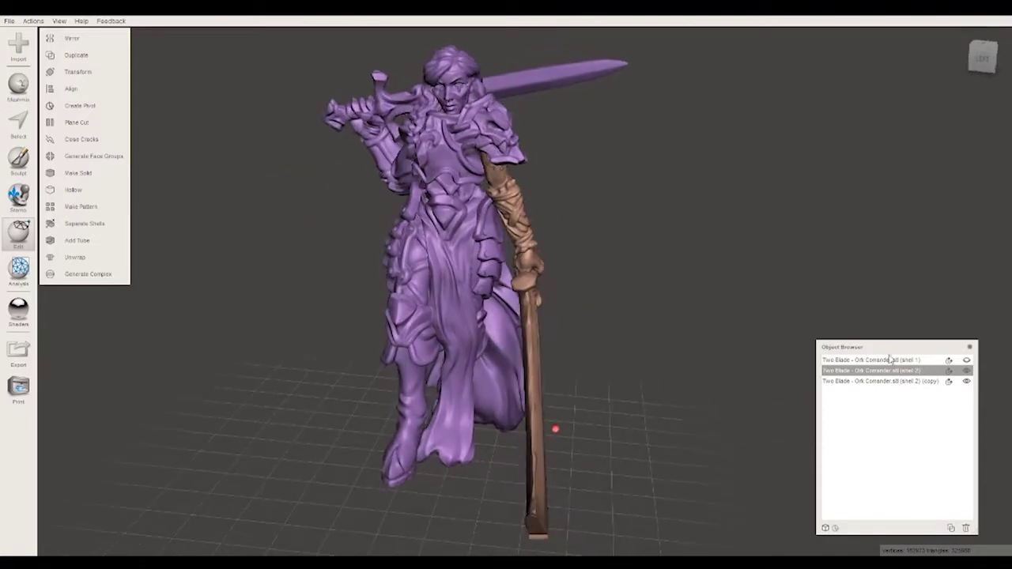
{"action": "left_click", "coordinate": [969, 391]}
{"action": "mouse_move", "coordinate": [670, 345]}
{"action": "right_mouse_down"}
{"action": "mouse_move", "coordinate": [727, 301]}
{"action": "mouse_move", "coordinate": [551, 333]}
{"action": "mouse_move", "coordinate": [723, 344]}
{"action": "mouse_move", "coordinate": [705, 232]}
{"action": "mouse_move", "coordinate": [703, 255]}
{"action": "mouse_move", "coordinate": [699, 241]}
{"action": "mouse_move", "coordinate": [388, 181]}
{"action": "mouse_move", "coordinate": [445, 203]}
{"action": "mouse_move", "coordinate": [702, 242]}
{"action": "mouse_move", "coordinate": [703, 233]}
{"action": "mouse_move", "coordinate": [675, 241]}
{"action": "mouse_move", "coordinate": [680, 223]}
{"action": "mouse_move", "coordinate": [612, 108]}
{"action": "mouse_move", "coordinate": [603, 283]}
{"action": "right_mouse_up"}
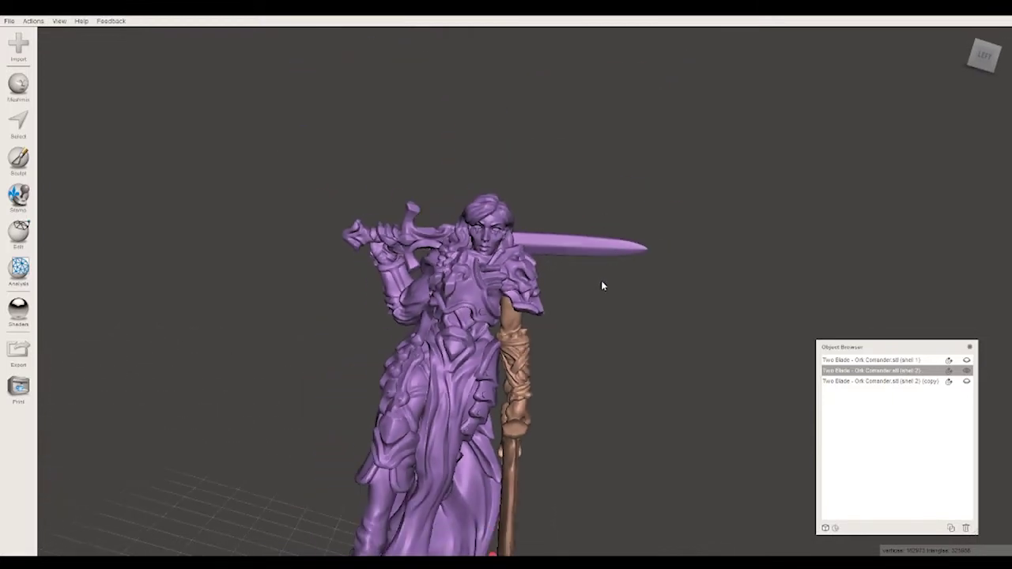
{"action": "scroll", "coordinate": [603, 284], "scroll_direction": "up", "scroll_amount": 3}
{"action": "scroll", "coordinate": [587, 368], "scroll_direction": "up", "scroll_amount": 3}
{"action": "scroll", "coordinate": [637, 342], "scroll_direction": "up", "scroll_amount": 2}
{"action": "scroll", "coordinate": [624, 305], "scroll_direction": "up", "scroll_amount": 1}
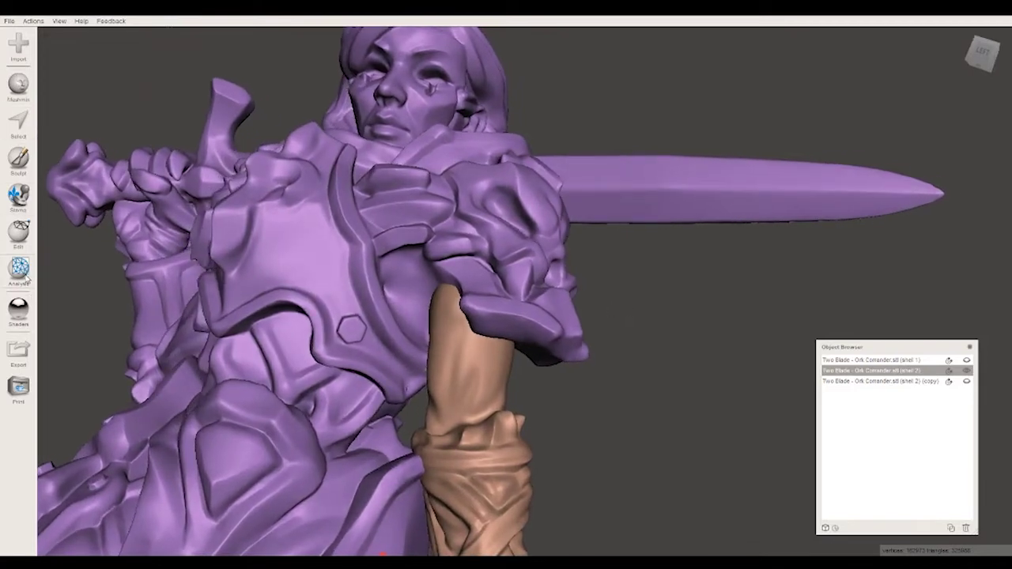
Step: Switch to sculpting with brush size 19 and a different sculpt brush
{"action": "left_click", "coordinate": [18, 169]}
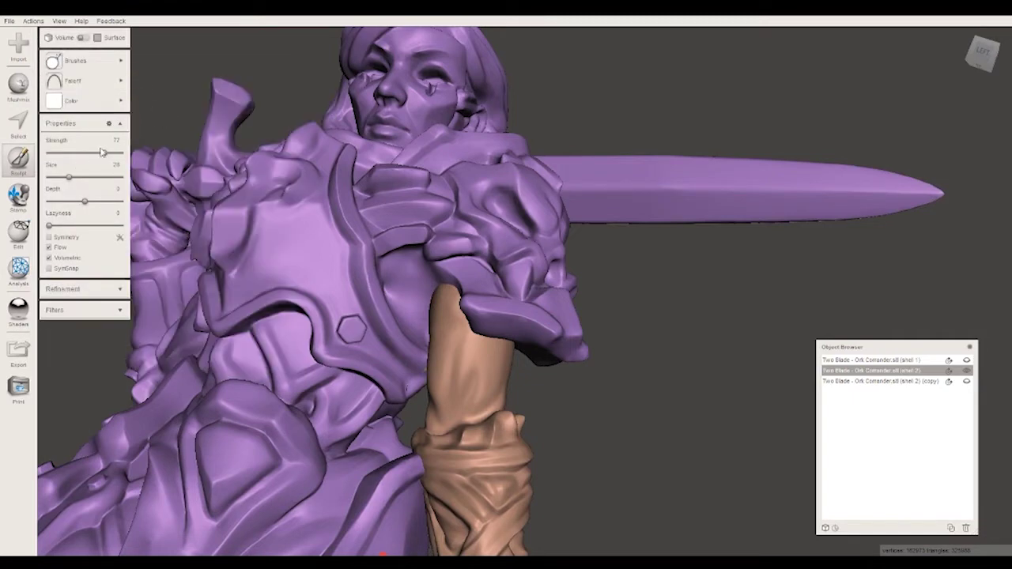
{"action": "left_click_drag", "start_coordinate": [58, 182], "coordinate": [62, 181]}
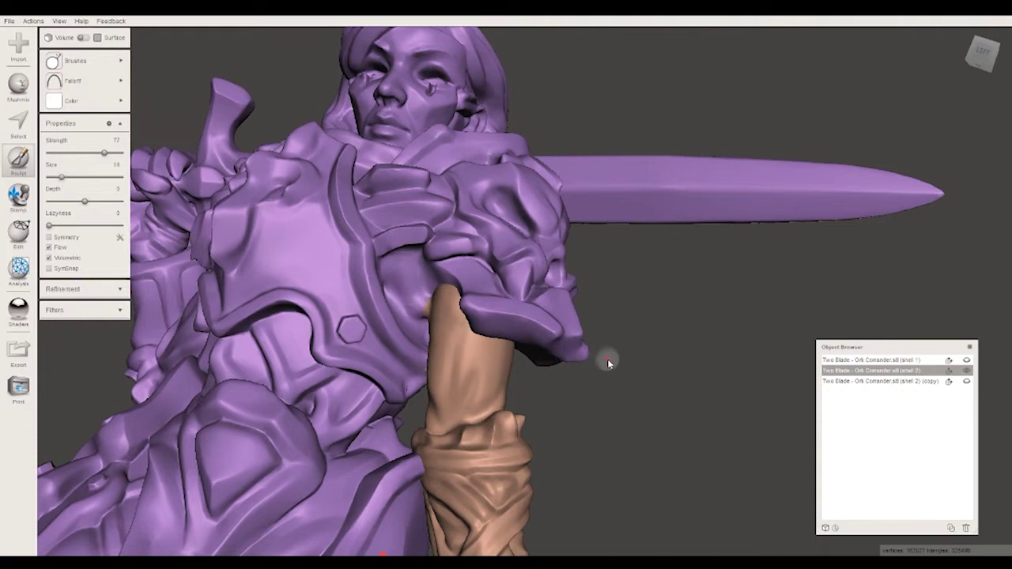
{"action": "right_click_drag", "start_coordinate": [607, 359], "coordinate": [551, 356]}
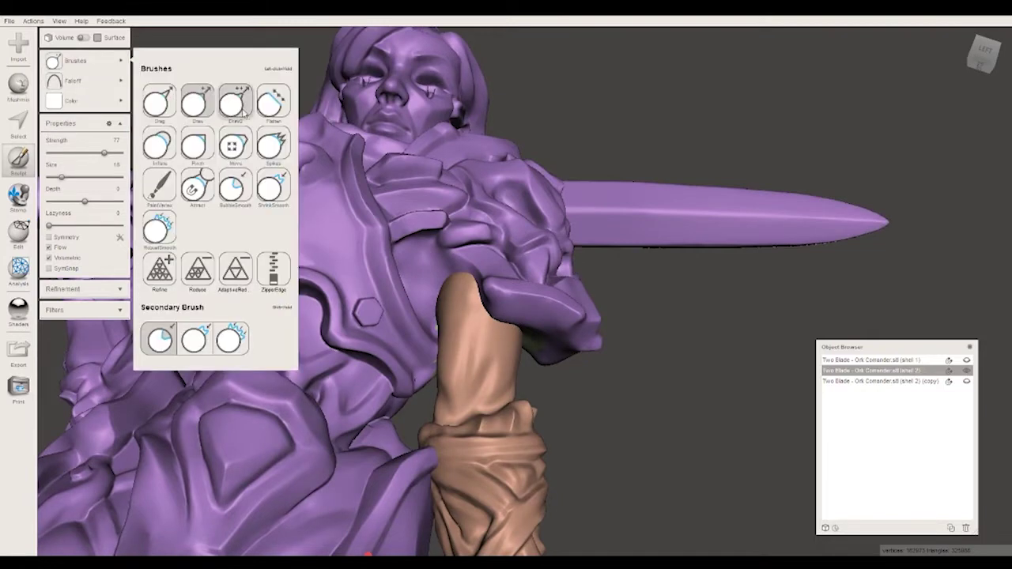
{"action": "left_click", "coordinate": [243, 113]}
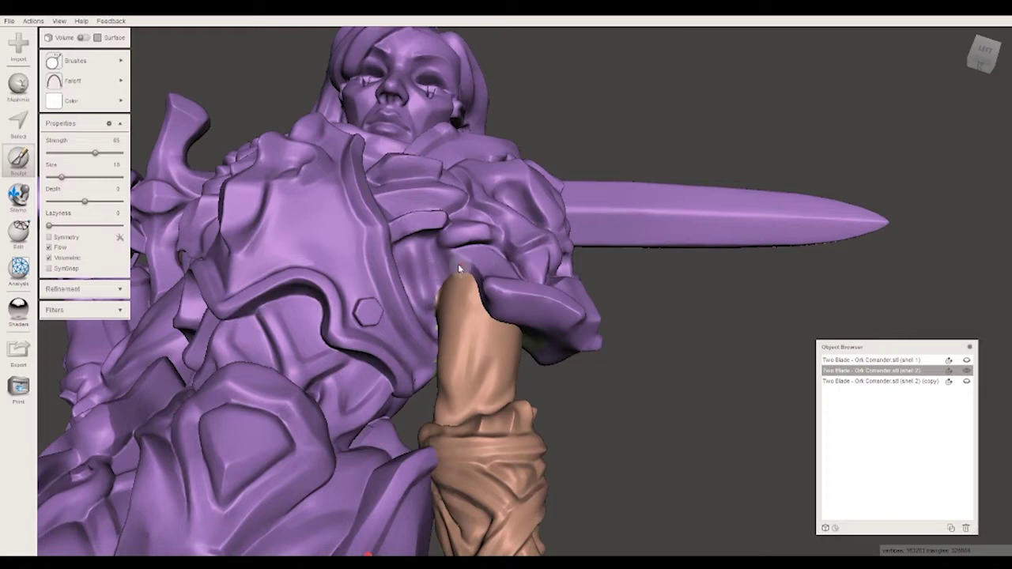
Step: Sculpt along the seam between the orc arm and the shoulder armour, then check the whole figure
{"action": "right_click_drag", "start_coordinate": [462, 270], "coordinate": [694, 310]}
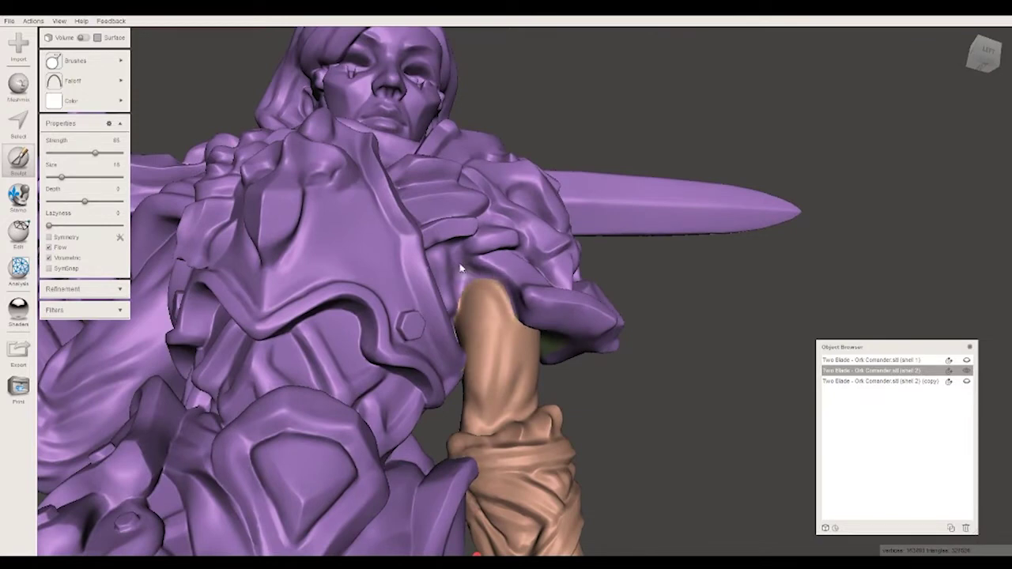
{"action": "mouse_move", "coordinate": [677, 291]}
{"action": "right_mouse_down"}
{"action": "mouse_move", "coordinate": [737, 294]}
{"action": "mouse_move", "coordinate": [688, 219]}
{"action": "mouse_move", "coordinate": [680, 266]}
{"action": "mouse_move", "coordinate": [716, 305]}
{"action": "mouse_move", "coordinate": [731, 225]}
{"action": "mouse_move", "coordinate": [689, 237]}
{"action": "right_mouse_up"}
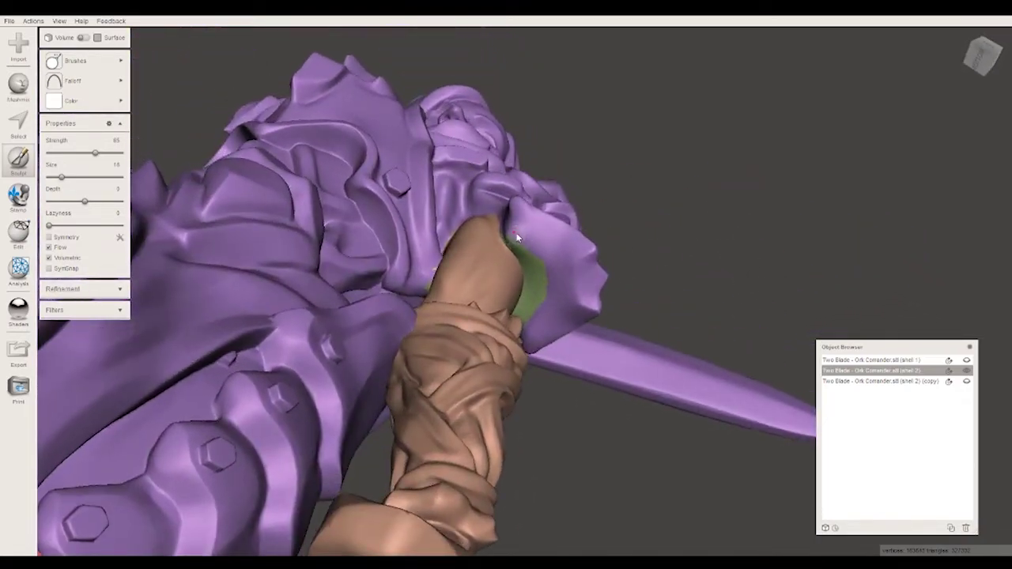
{"action": "mouse_move", "coordinate": [575, 296]}
{"action": "right_mouse_down"}
{"action": "mouse_move", "coordinate": [641, 237]}
{"action": "mouse_move", "coordinate": [534, 313]}
{"action": "right_mouse_up"}
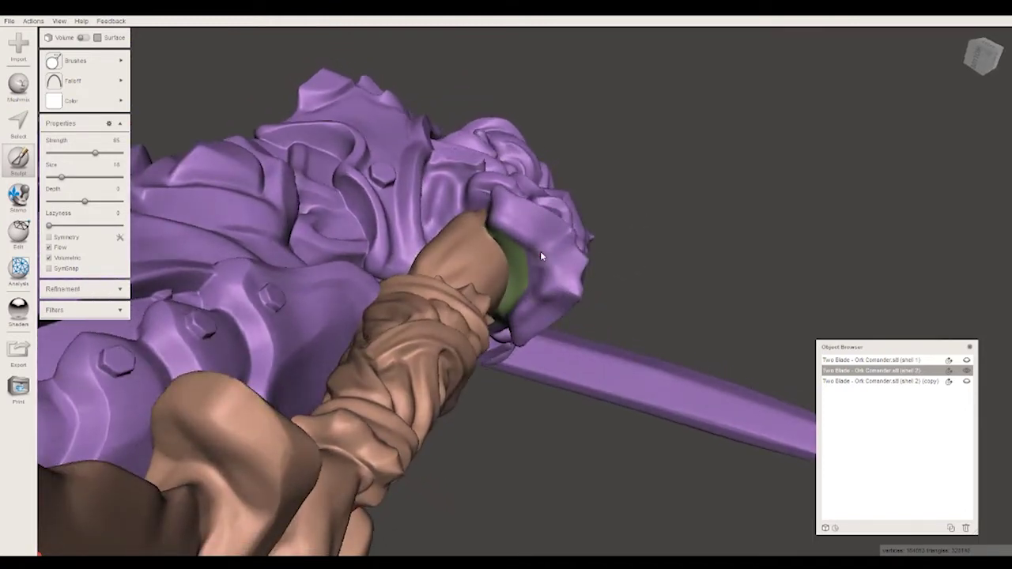
{"action": "mouse_move", "coordinate": [659, 245]}
{"action": "right_mouse_down"}
{"action": "mouse_move", "coordinate": [693, 287]}
{"action": "mouse_move", "coordinate": [767, 248]}
{"action": "mouse_move", "coordinate": [662, 162]}
{"action": "mouse_move", "coordinate": [624, 153]}
{"action": "mouse_move", "coordinate": [386, 226]}
{"action": "mouse_move", "coordinate": [674, 308]}
{"action": "mouse_move", "coordinate": [728, 334]}
{"action": "mouse_move", "coordinate": [772, 398]}
{"action": "mouse_move", "coordinate": [752, 380]}
{"action": "mouse_move", "coordinate": [444, 307]}
{"action": "mouse_move", "coordinate": [441, 248]}
{"action": "mouse_move", "coordinate": [531, 322]}
{"action": "right_mouse_up"}
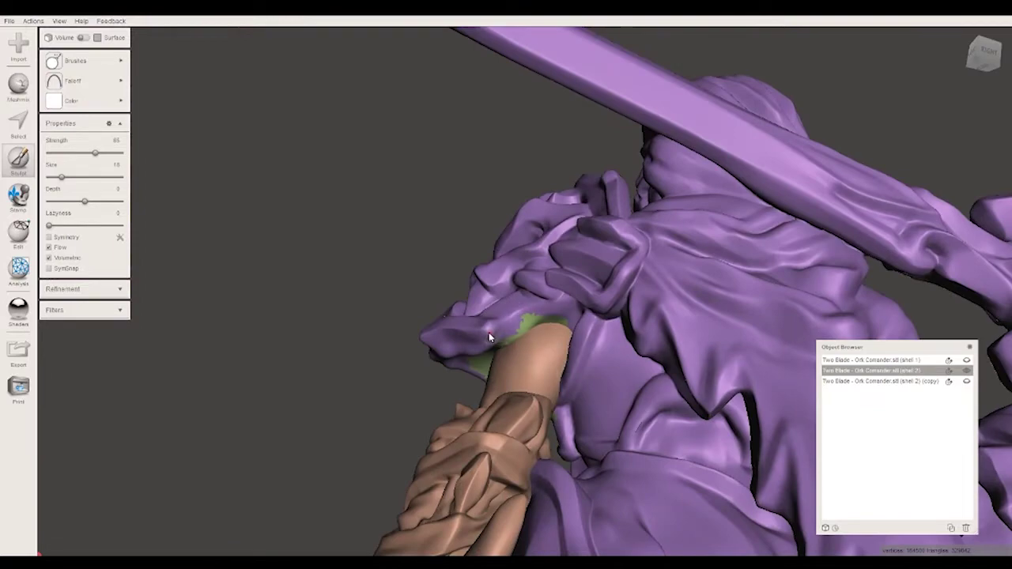
{"action": "left_click_drag", "start_coordinate": [480, 346], "coordinate": [561, 324]}
{"action": "mouse_move", "coordinate": [309, 303]}
{"action": "right_mouse_down"}
{"action": "mouse_move", "coordinate": [767, 353]}
{"action": "mouse_move", "coordinate": [583, 297]}
{"action": "right_mouse_up"}
{"action": "scroll", "coordinate": [553, 276], "scroll_direction": "down", "scroll_amount": 2}
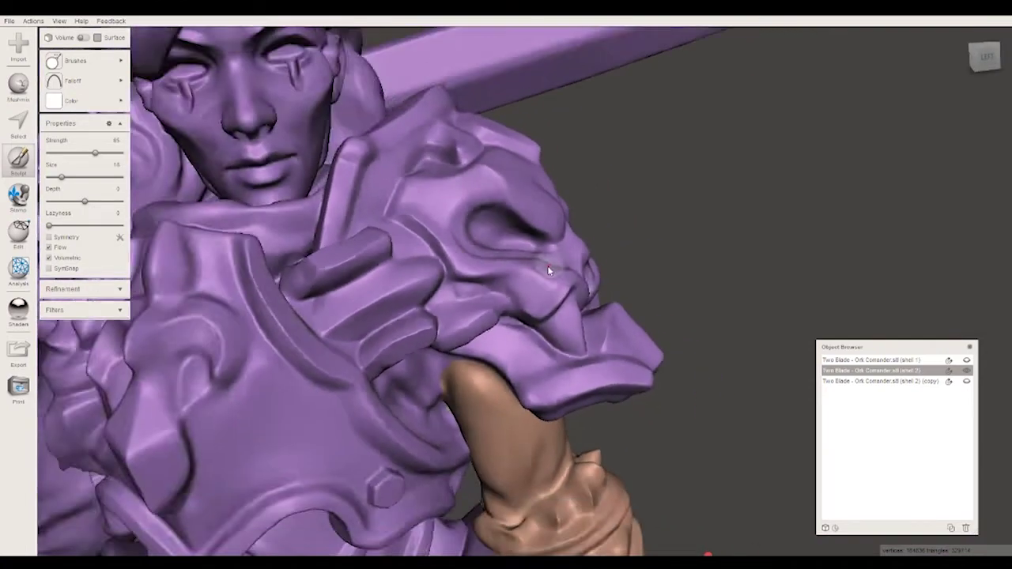
{"action": "scroll", "coordinate": [546, 265], "scroll_direction": "down", "scroll_amount": 5}
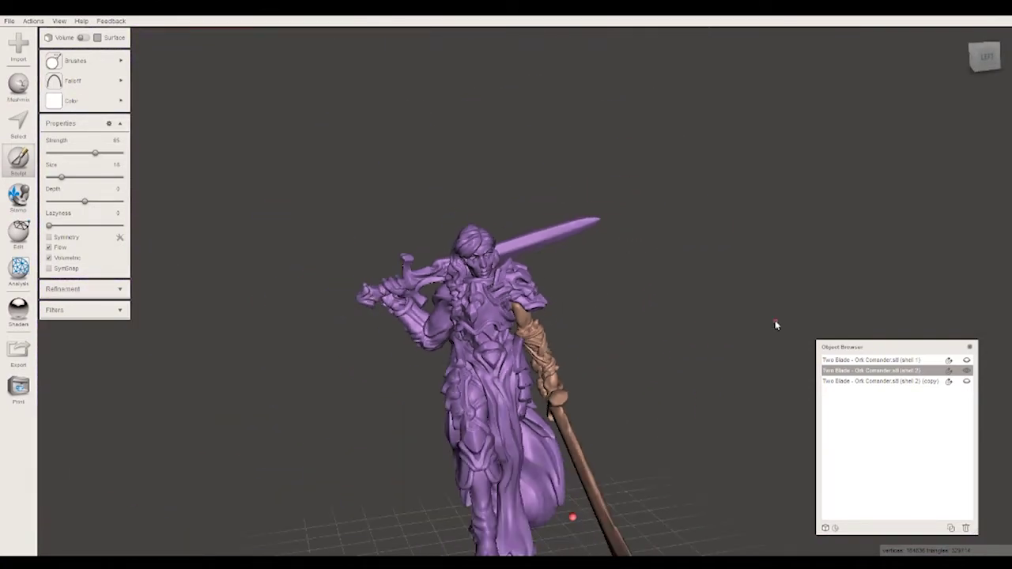
{"action": "mouse_move", "coordinate": [718, 295]}
{"action": "middle_mouse_down"}
{"action": "mouse_move", "coordinate": [671, 244]}
{"action": "mouse_move", "coordinate": [678, 219]}
{"action": "mouse_move", "coordinate": [684, 253]}
{"action": "mouse_move", "coordinate": [664, 250]}
{"action": "middle_mouse_up"}
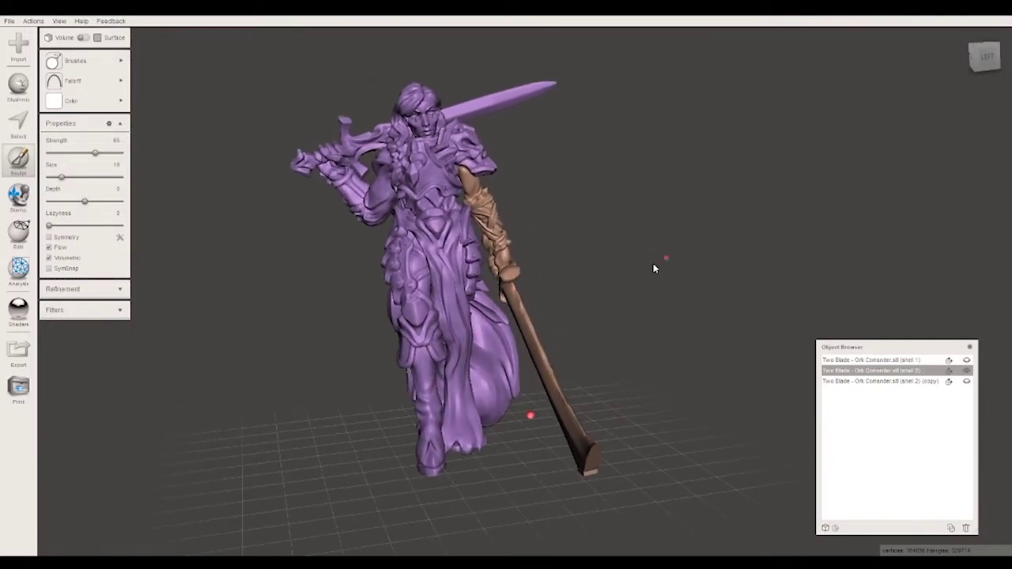
{"action": "mouse_move", "coordinate": [604, 263]}
{"action": "right_mouse_down"}
{"action": "mouse_move", "coordinate": [676, 244]}
{"action": "mouse_move", "coordinate": [633, 247]}
{"action": "right_mouse_up"}
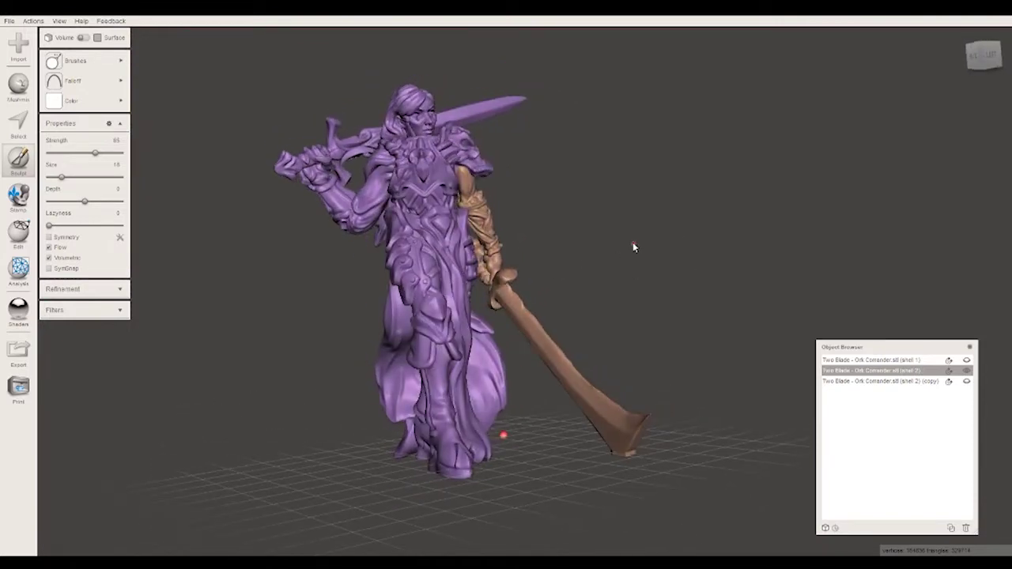
{"action": "left_click", "coordinate": [24, 123]}
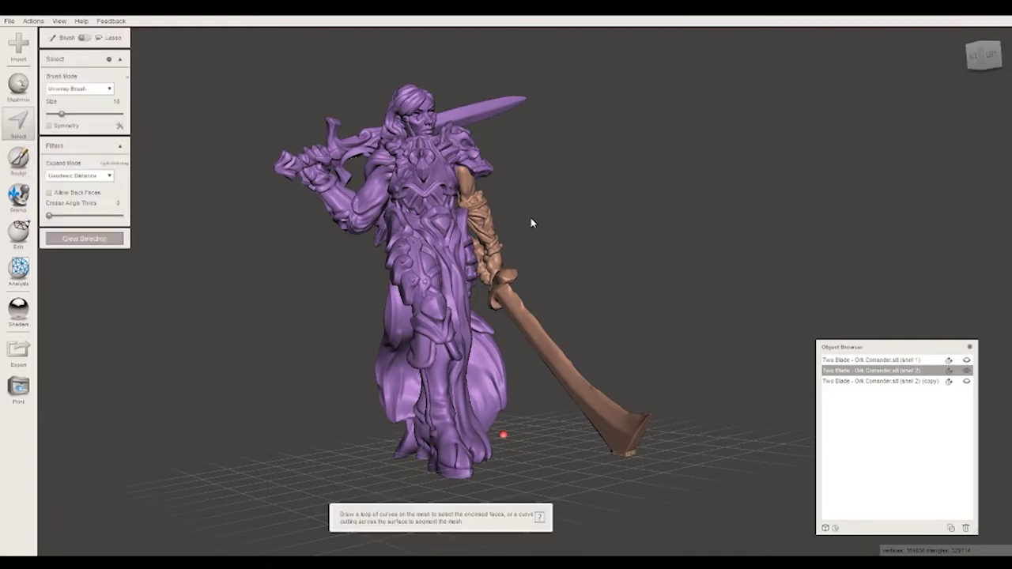
Step: Select the entire merged model and clear its face groups so it shows uniform grey
{"action": "key", "text": "ctrl+a"}
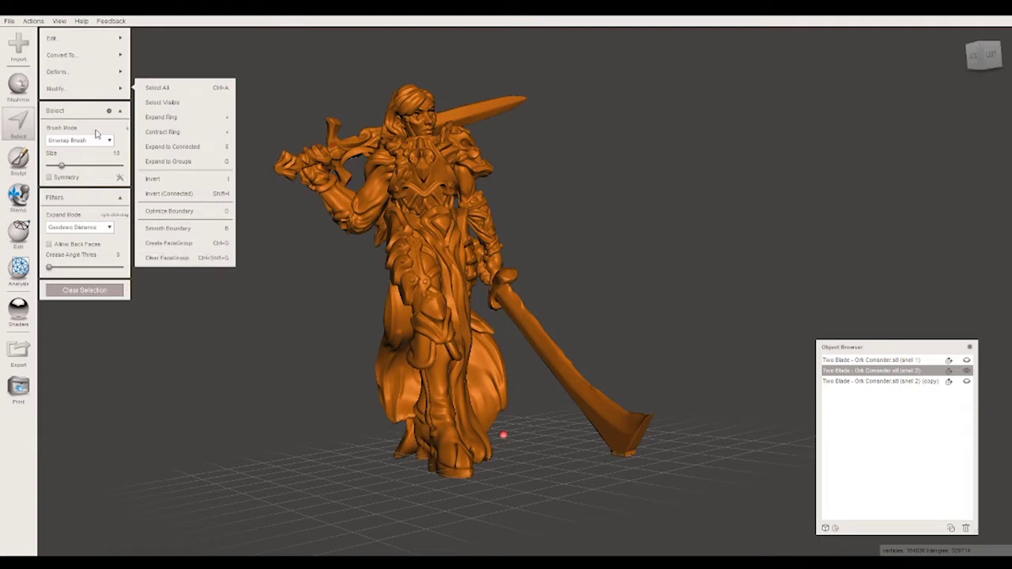
{"action": "left_click", "coordinate": [15, 123]}
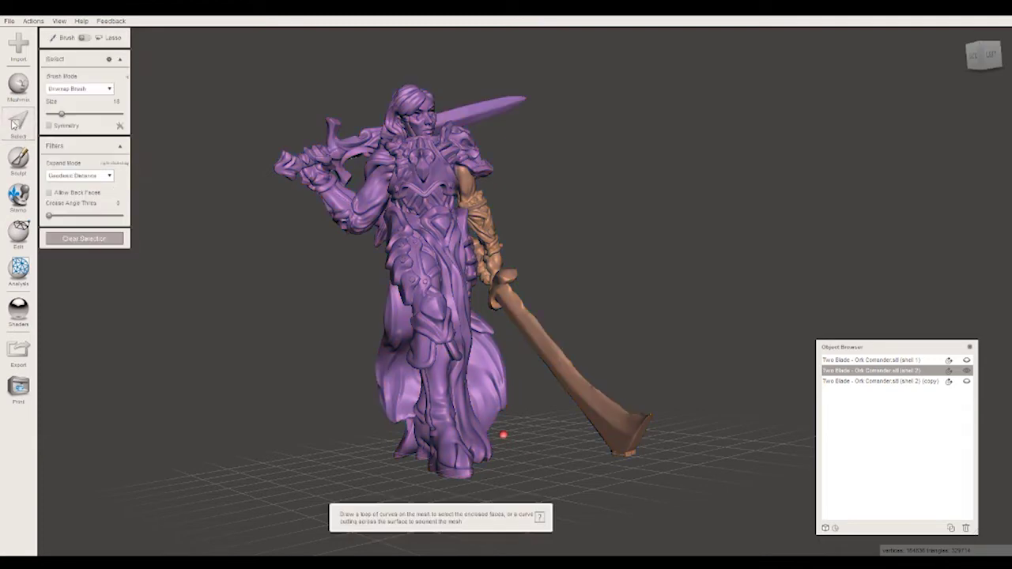
{"action": "key", "text": "ctrl+a"}
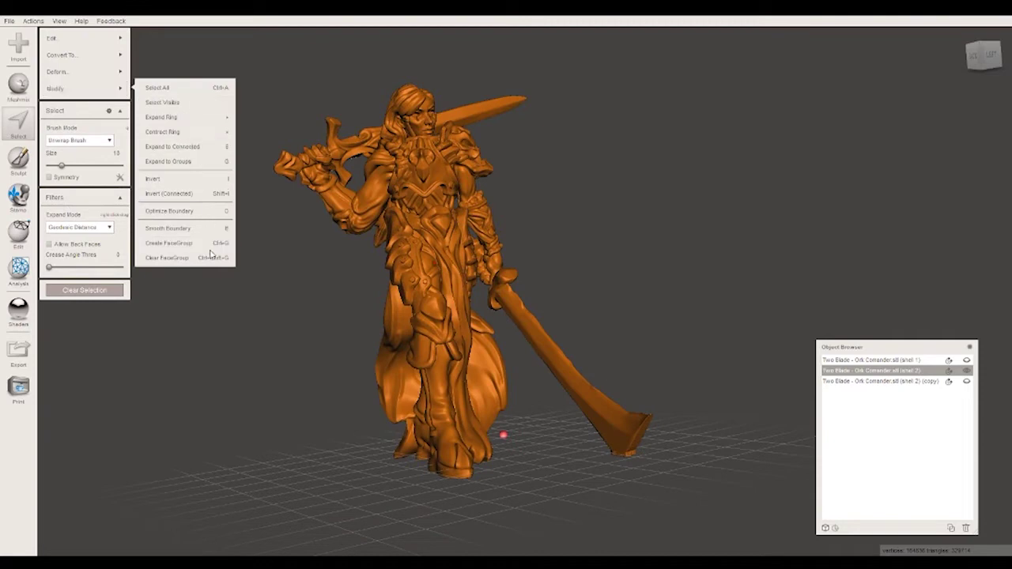
{"action": "key", "text": "Escape"}
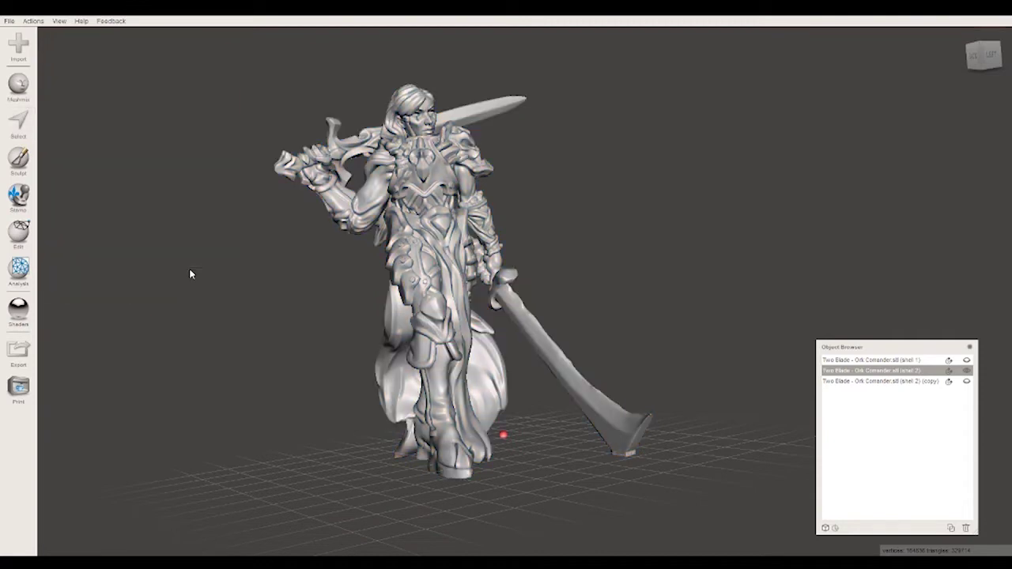
{"action": "mouse_move", "coordinate": [664, 237]}
{"action": "right_mouse_down"}
{"action": "mouse_move", "coordinate": [304, 312]}
{"action": "mouse_move", "coordinate": [615, 270]}
{"action": "right_mouse_up"}
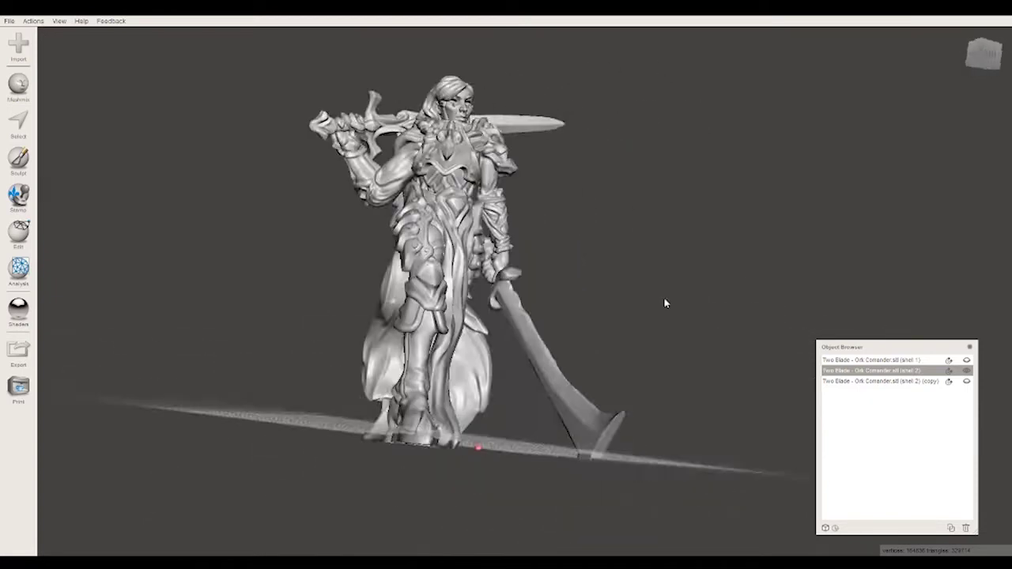
{"action": "mouse_move", "coordinate": [615, 270]}
{"action": "middle_mouse_down"}
{"action": "mouse_move", "coordinate": [584, 495]}
{"action": "mouse_move", "coordinate": [573, 320]}
{"action": "mouse_move", "coordinate": [576, 371]}
{"action": "middle_mouse_up"}
{"action": "scroll", "coordinate": [572, 320], "scroll_direction": "up", "scroll_amount": 3}
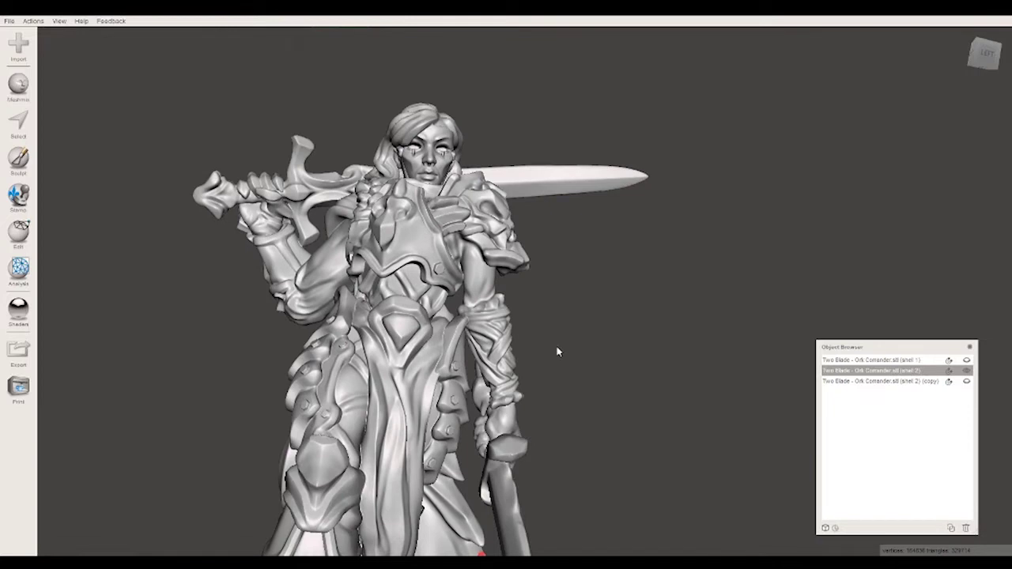
{"action": "left_click", "coordinate": [19, 157]}
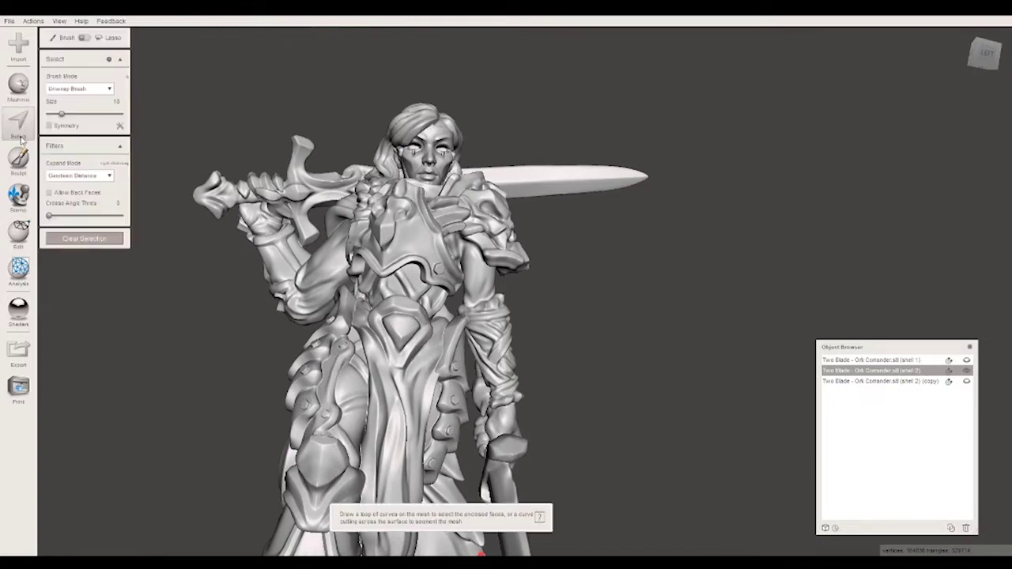
{"action": "key", "text": "shift"}
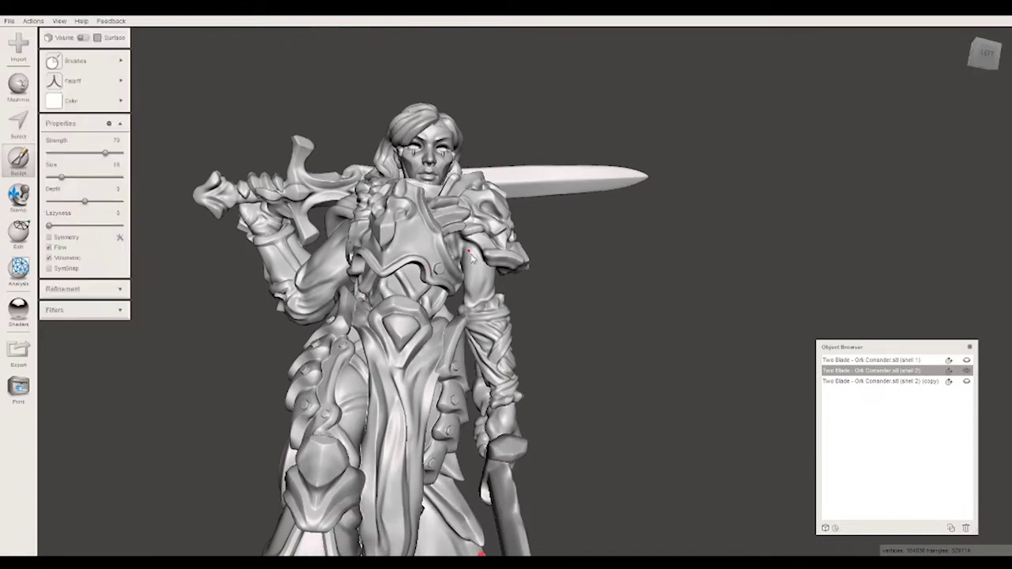
{"action": "key", "text": "shift"}
{"action": "scroll", "coordinate": [481, 306], "scroll_direction": "up", "scroll_amount": 2}
{"action": "scroll", "coordinate": [514, 332], "scroll_direction": "down", "scroll_amount": 4}
{"action": "scroll", "coordinate": [551, 366], "scroll_direction": "down", "scroll_amount": 2}
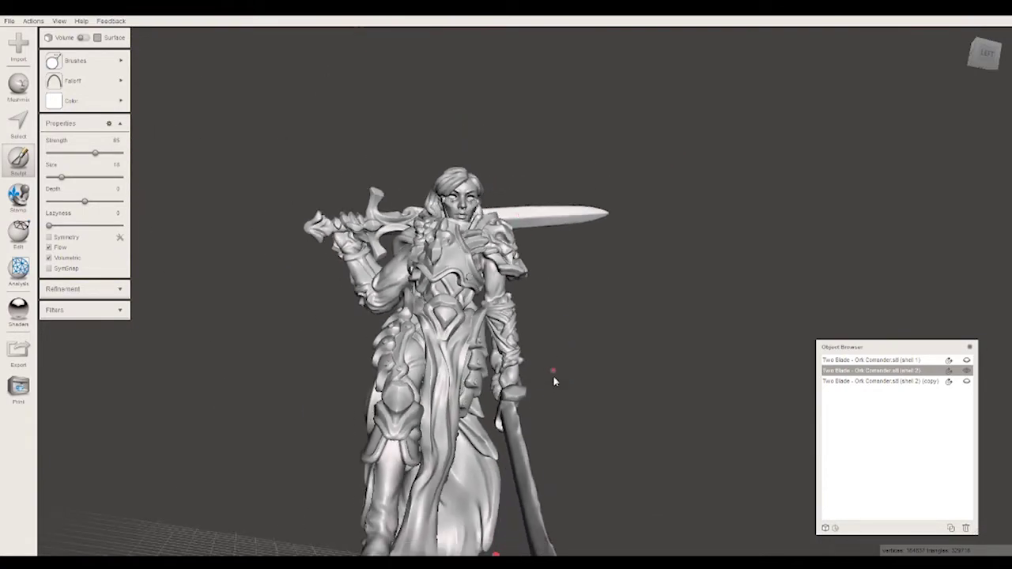
{"action": "scroll", "coordinate": [621, 309], "scroll_direction": "up", "scroll_amount": 3}
{"action": "mouse_move", "coordinate": [583, 313]}
{"action": "right_mouse_down"}
{"action": "mouse_move", "coordinate": [739, 295]}
{"action": "mouse_move", "coordinate": [610, 474]}
{"action": "mouse_move", "coordinate": [648, 343]}
{"action": "mouse_move", "coordinate": [648, 379]}
{"action": "mouse_move", "coordinate": [628, 360]}
{"action": "mouse_move", "coordinate": [633, 415]}
{"action": "mouse_move", "coordinate": [625, 378]}
{"action": "mouse_move", "coordinate": [611, 381]}
{"action": "right_mouse_up"}
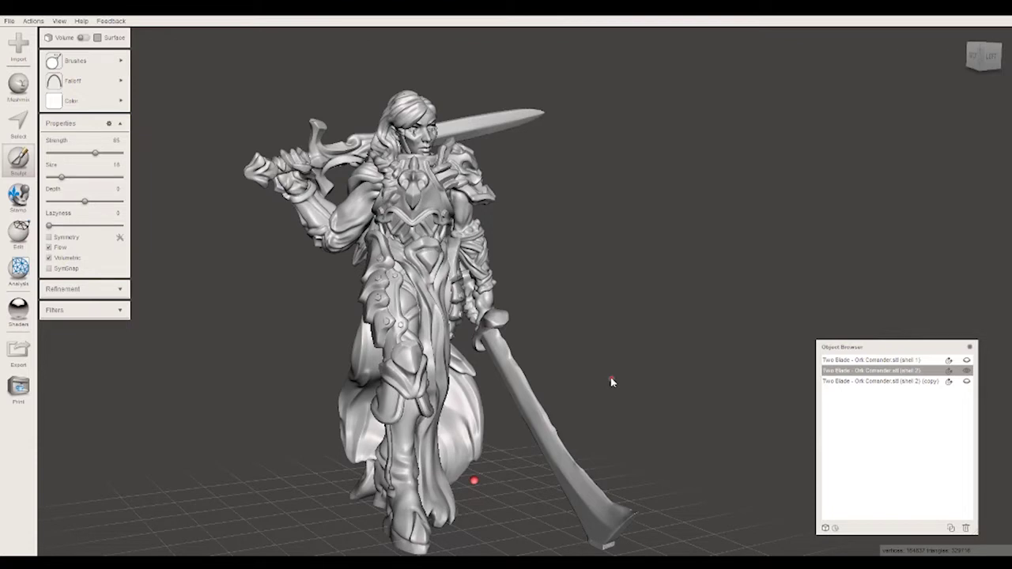
Step: Close the Sculpt panel and make '(shell 2) (copy)' the active object
{"action": "left_click", "coordinate": [966, 382]}
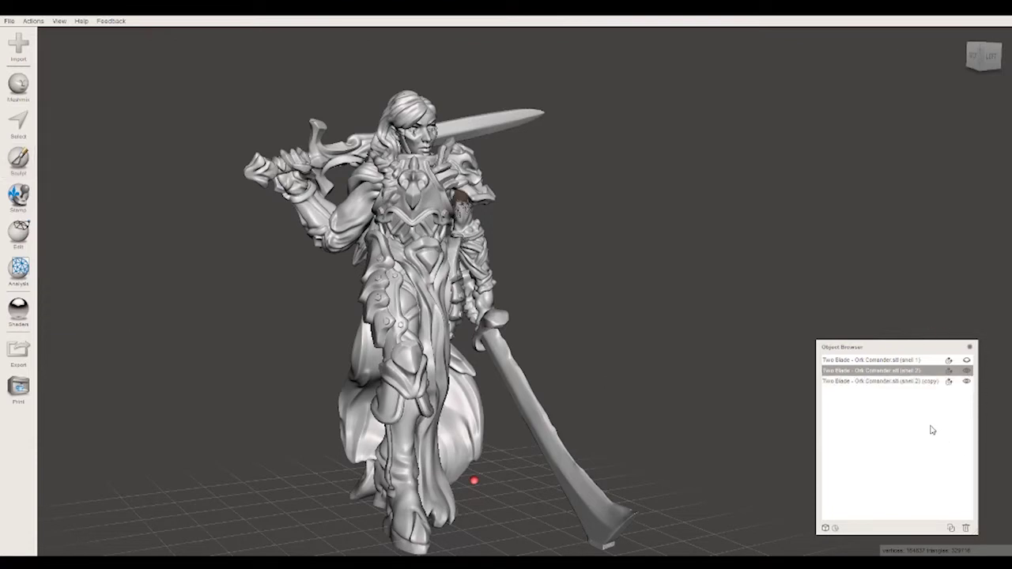
{"action": "left_click", "coordinate": [863, 381]}
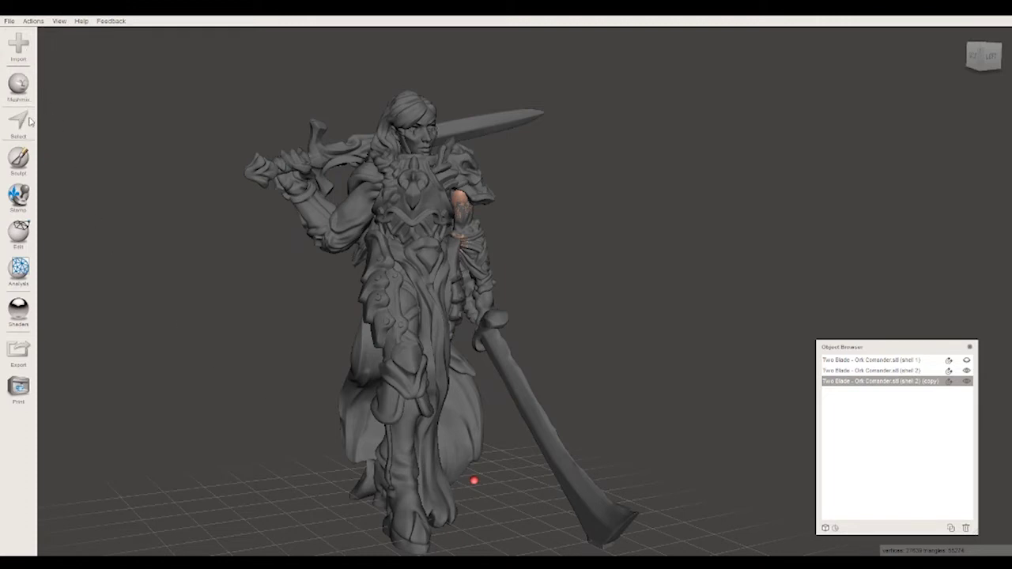
{"action": "left_click", "coordinate": [19, 232]}
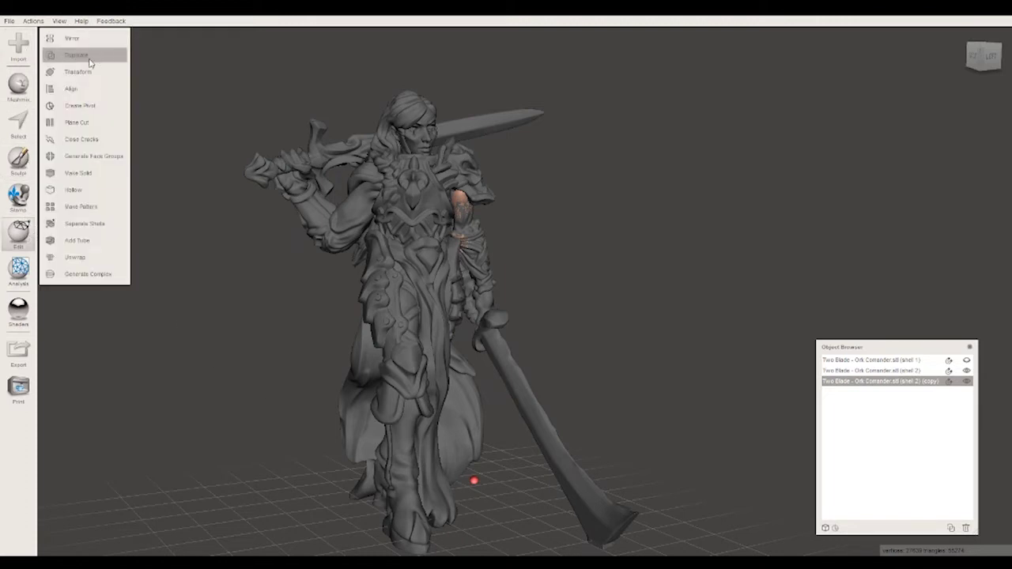
Step: Move the shell 2 copy 2.6342 mm in X and -15.63 mm in Z, away from the figure
{"action": "left_click", "coordinate": [79, 72]}
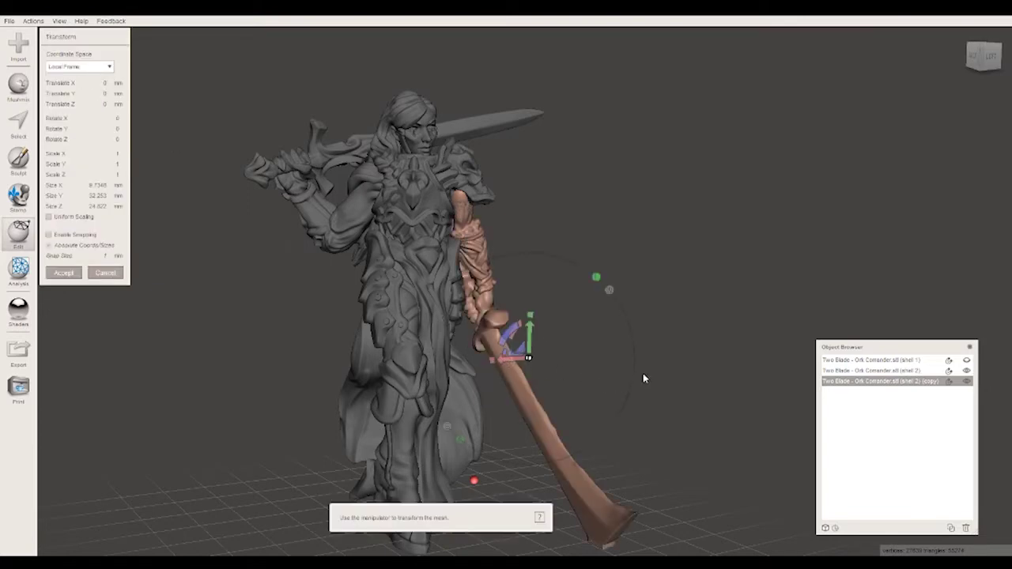
{"action": "mouse_move", "coordinate": [687, 386]}
{"action": "right_mouse_down"}
{"action": "mouse_move", "coordinate": [659, 398]}
{"action": "mouse_move", "coordinate": [693, 414]}
{"action": "right_mouse_up"}
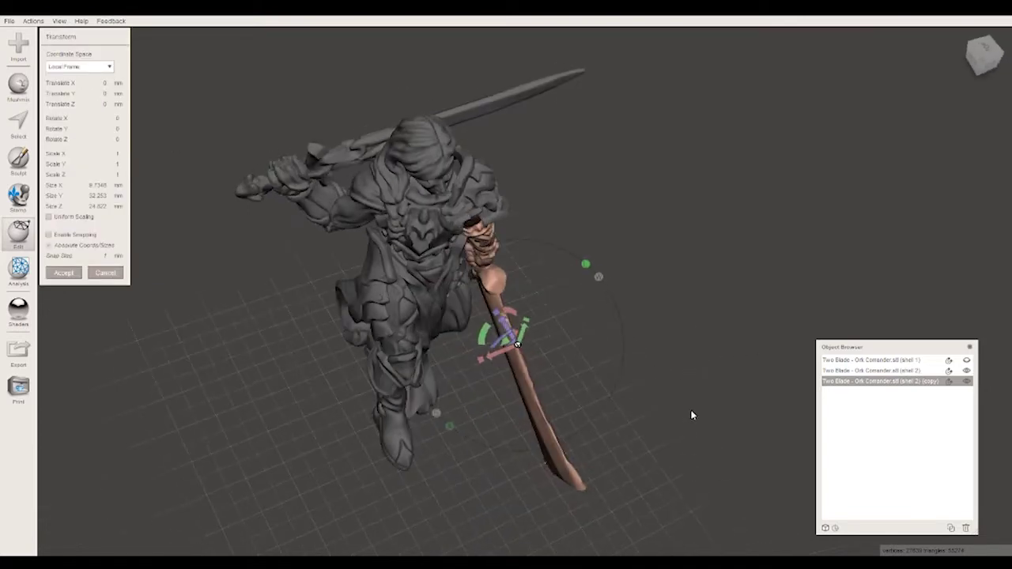
{"action": "mouse_move", "coordinate": [507, 324]}
{"action": "left_mouse_down"}
{"action": "mouse_move", "coordinate": [554, 417]}
{"action": "mouse_move", "coordinate": [594, 468]}
{"action": "mouse_move", "coordinate": [556, 491]}
{"action": "left_mouse_up"}
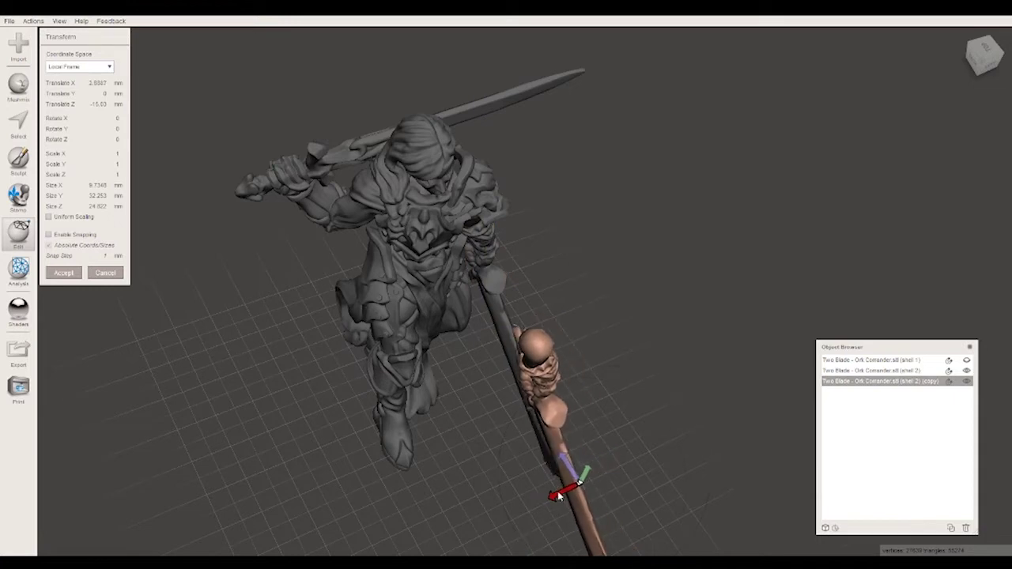
{"action": "left_click", "coordinate": [64, 272]}
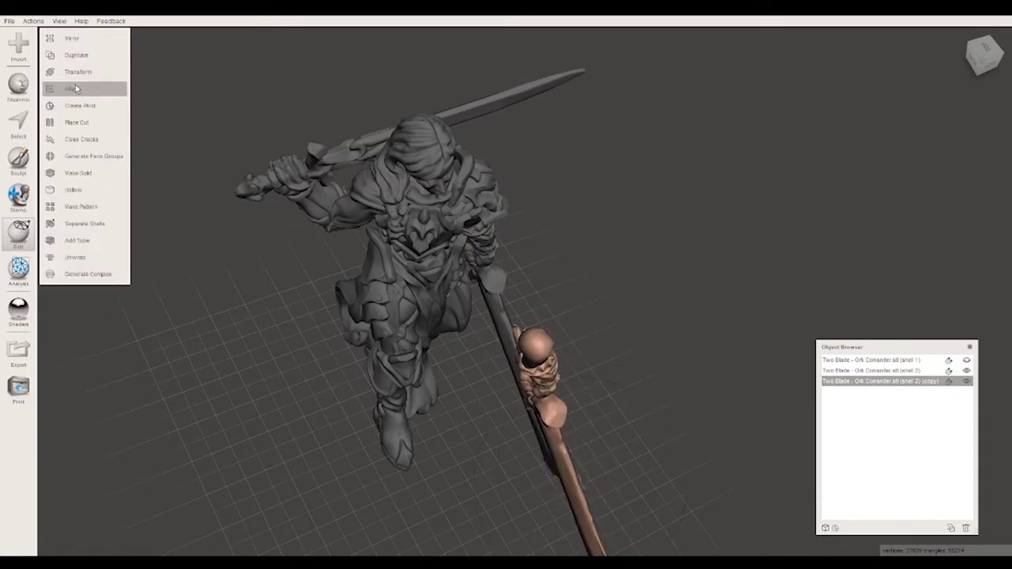
{"action": "left_click", "coordinate": [84, 40]}
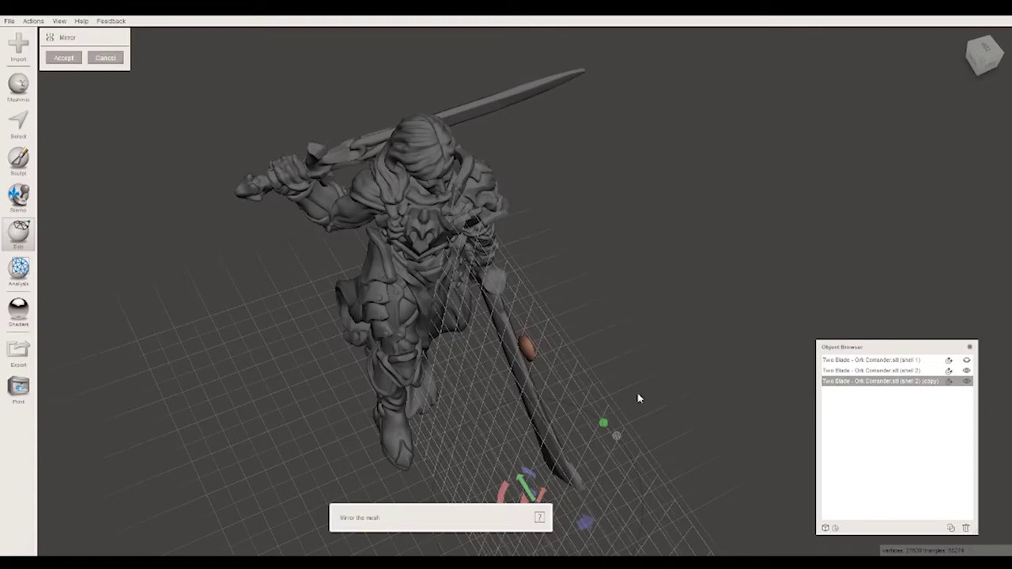
Step: Slide the mirror plane until the mirrored hand-and-sword twin clears the original, then accept
{"action": "mouse_move", "coordinate": [569, 492]}
{"action": "right_mouse_down"}
{"action": "mouse_move", "coordinate": [602, 338]}
{"action": "mouse_move", "coordinate": [611, 365]}
{"action": "right_mouse_up"}
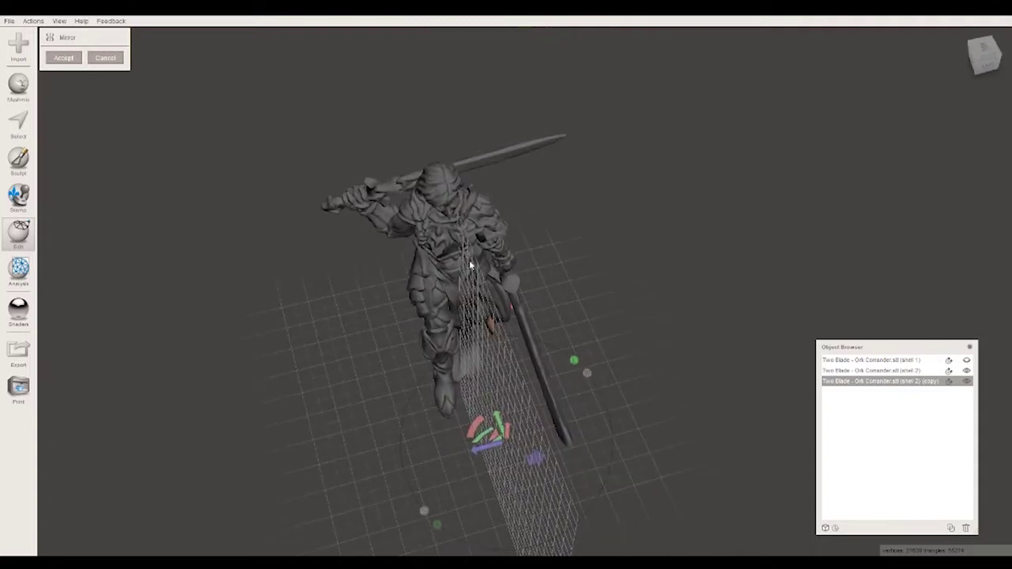
{"action": "mouse_move", "coordinate": [476, 450]}
{"action": "left_mouse_down"}
{"action": "mouse_move", "coordinate": [536, 443]}
{"action": "mouse_move", "coordinate": [479, 457]}
{"action": "mouse_move", "coordinate": [490, 455]}
{"action": "left_mouse_up"}
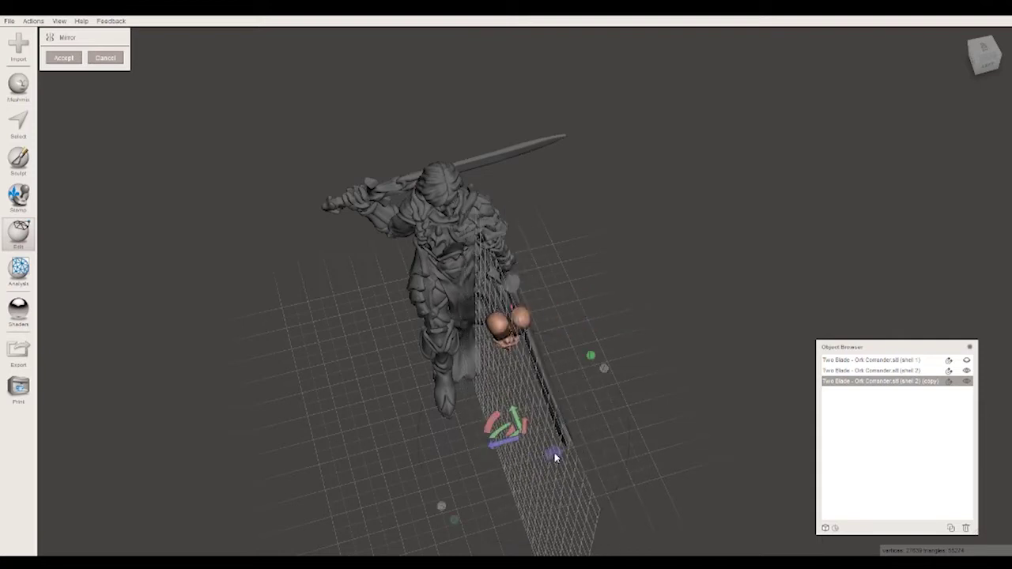
{"action": "mouse_move", "coordinate": [552, 455]}
{"action": "left_mouse_down"}
{"action": "mouse_move", "coordinate": [572, 427]}
{"action": "mouse_move", "coordinate": [522, 447]}
{"action": "mouse_move", "coordinate": [528, 436]}
{"action": "left_mouse_up"}
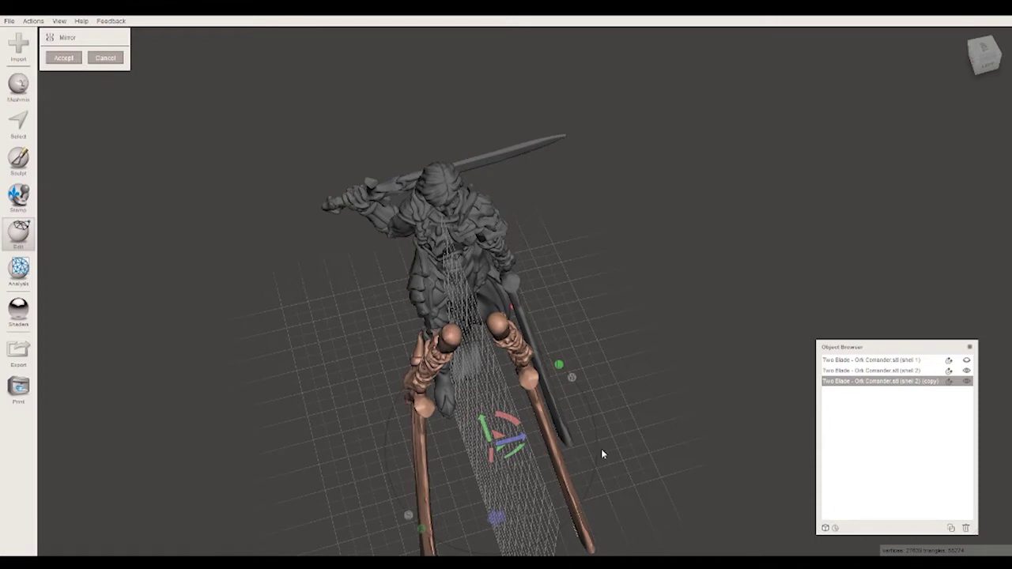
{"action": "left_click", "coordinate": [72, 59]}
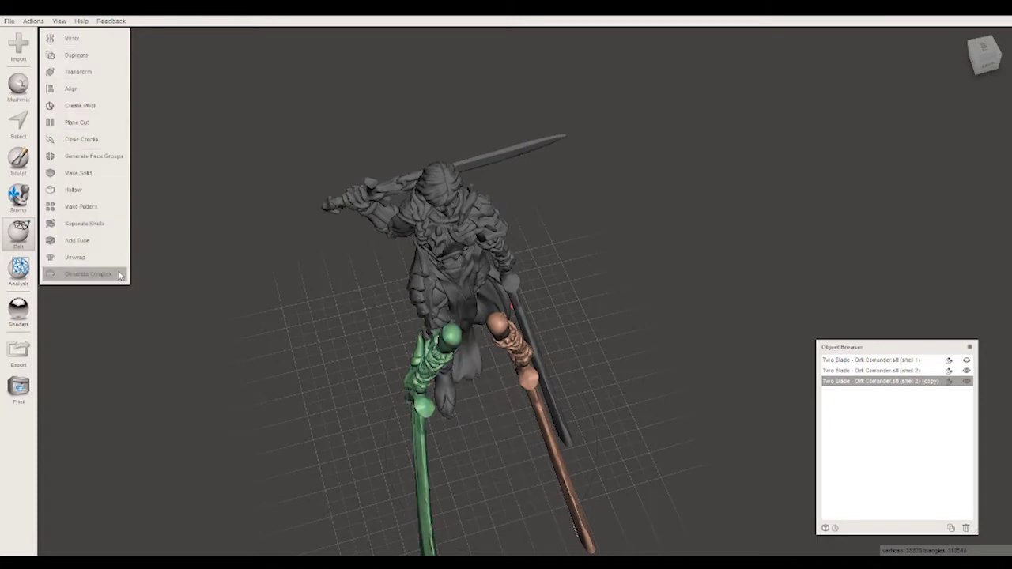
Step: Separate the mirrored sword into its own object, select it, and hide the leftover unmirrored copy
{"action": "left_click", "coordinate": [83, 228]}
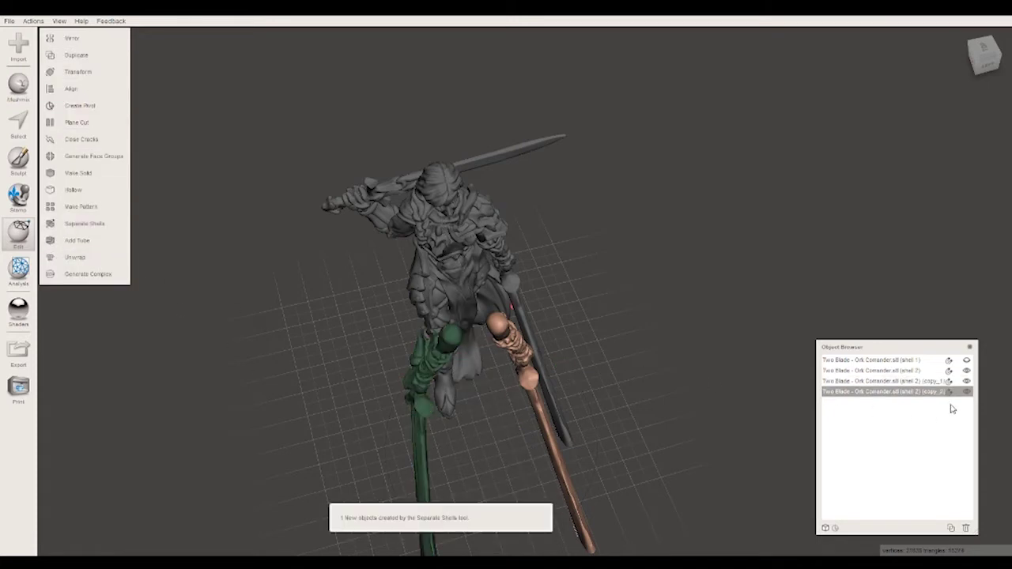
{"action": "left_click", "coordinate": [925, 382]}
{"action": "left_click", "coordinate": [969, 393]}
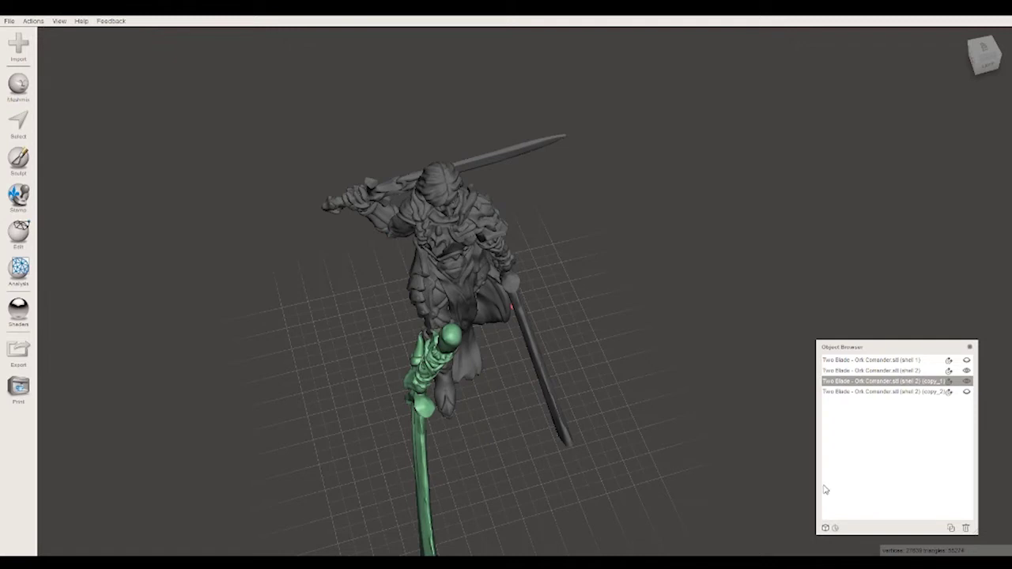
{"action": "right_click_drag", "start_coordinate": [569, 404], "coordinate": [620, 418]}
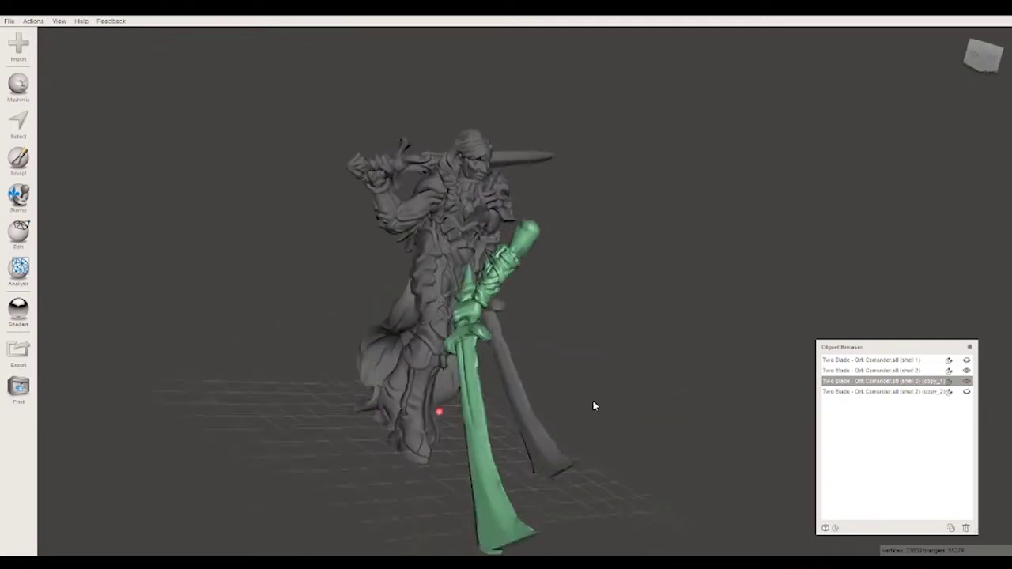
{"action": "mouse_move", "coordinate": [620, 418]}
{"action": "right_mouse_down"}
{"action": "mouse_move", "coordinate": [612, 355]}
{"action": "mouse_move", "coordinate": [649, 325]}
{"action": "right_mouse_up"}
{"action": "scroll", "coordinate": [616, 348], "scroll_direction": "up", "scroll_amount": 5}
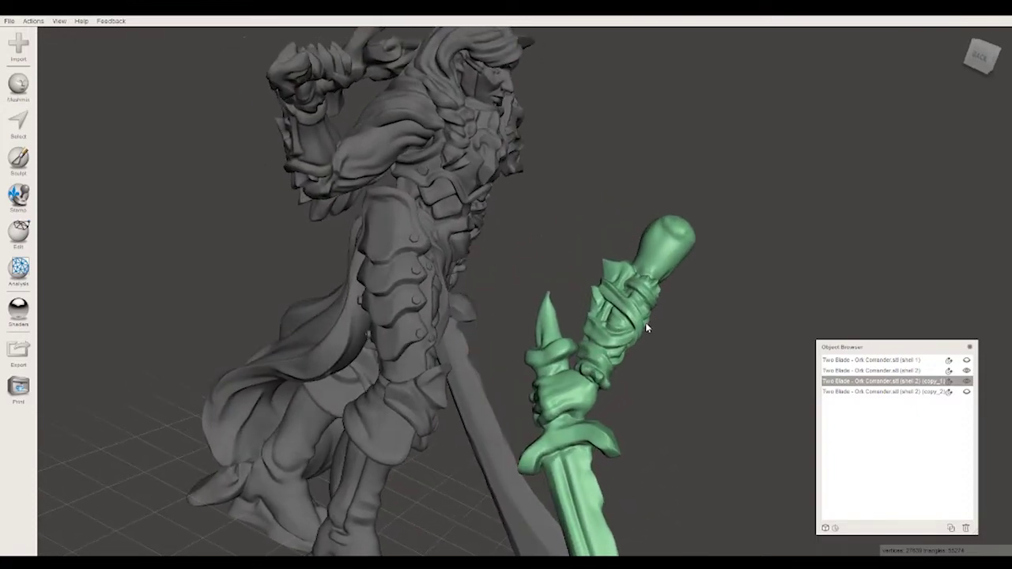
{"action": "mouse_move", "coordinate": [693, 414]}
{"action": "right_mouse_down"}
{"action": "mouse_move", "coordinate": [722, 395]}
{"action": "mouse_move", "coordinate": [713, 402]}
{"action": "mouse_move", "coordinate": [755, 248]}
{"action": "right_mouse_up"}
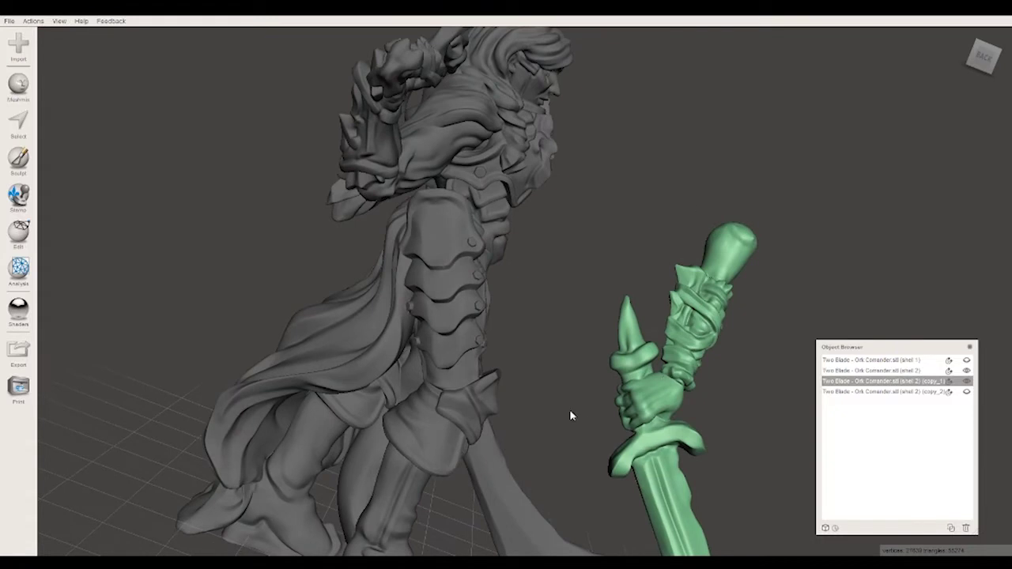
{"action": "left_click", "coordinate": [27, 135]}
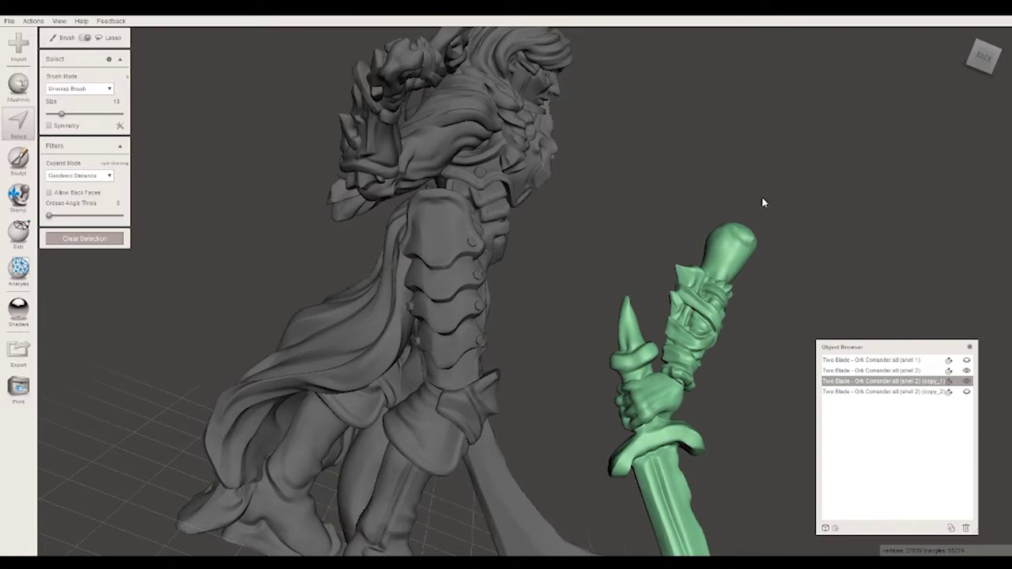
Step: Select the grip and pommel above the green fist and erase and fill them with Smooth MVC
{"action": "left_click_drag", "start_coordinate": [659, 285], "coordinate": [657, 315]}
{"action": "left_click_drag", "start_coordinate": [660, 372], "coordinate": [686, 393]}
{"action": "left_click_drag", "start_coordinate": [778, 384], "coordinate": [781, 435]}
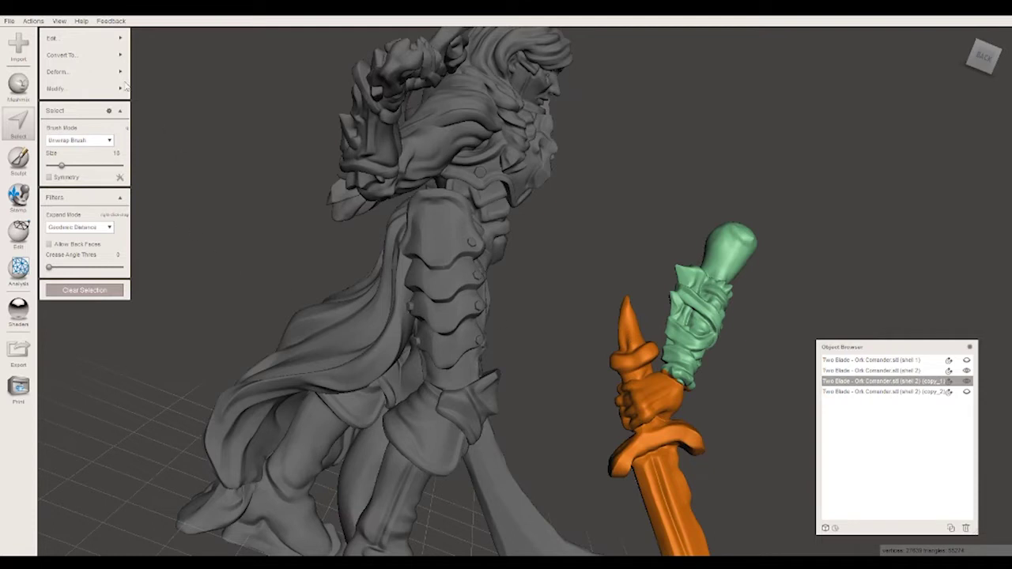
{"action": "mouse_move", "coordinate": [56, 88]}
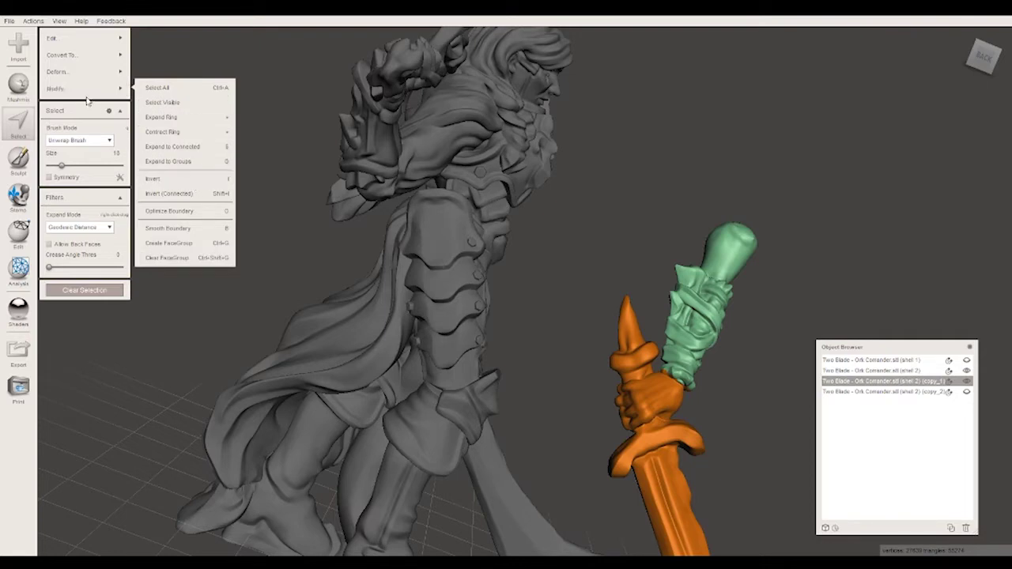
{"action": "left_click", "coordinate": [176, 183]}
{"action": "mouse_move", "coordinate": [79, 38]}
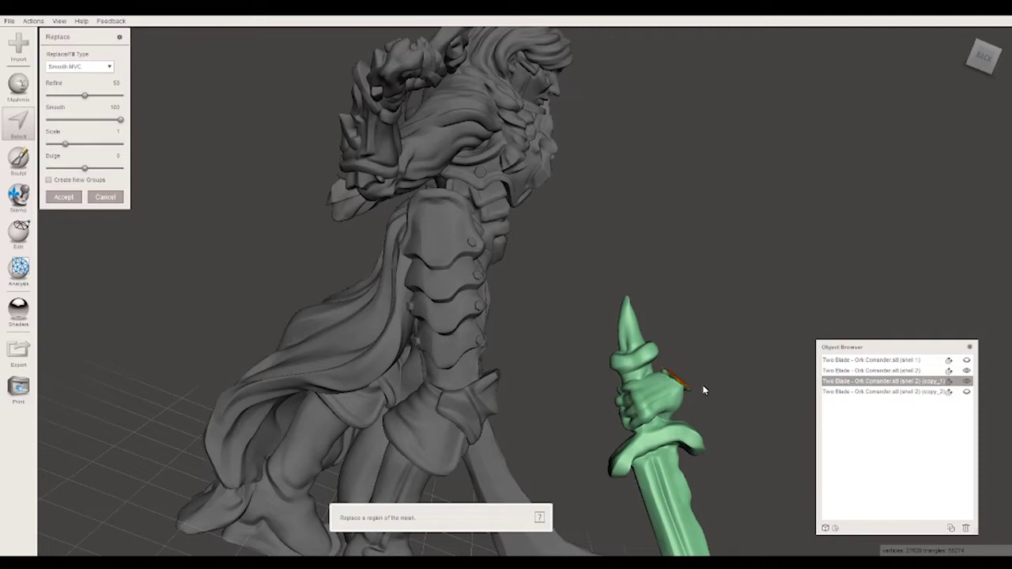
{"action": "left_click", "coordinate": [64, 197]}
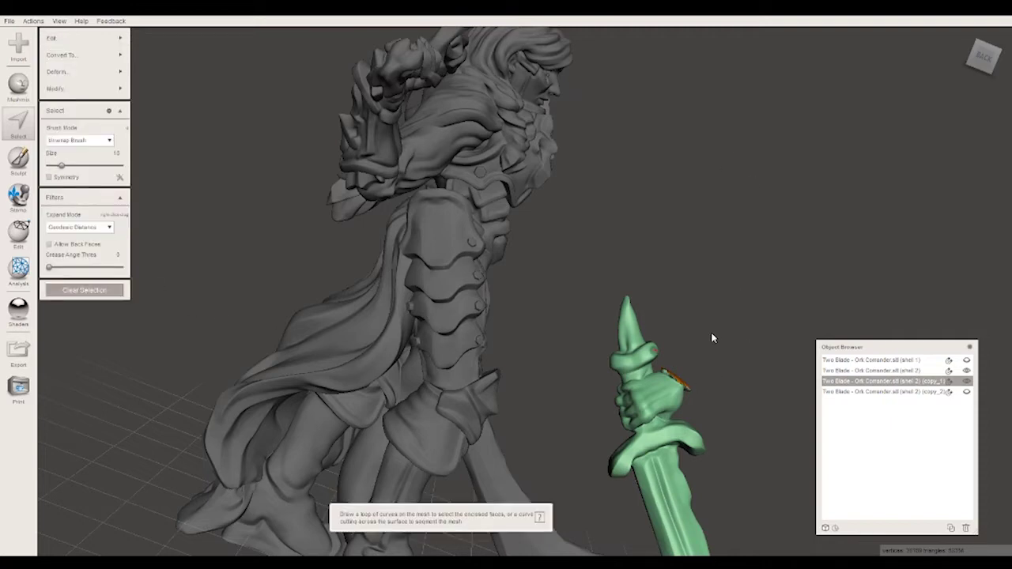
Step: Smooth the filled top of the green fist with a size 36, strength 79 sculpt brush
{"action": "left_click", "coordinate": [18, 158]}
{"action": "right_click_drag", "start_coordinate": [744, 288], "coordinate": [677, 305]}
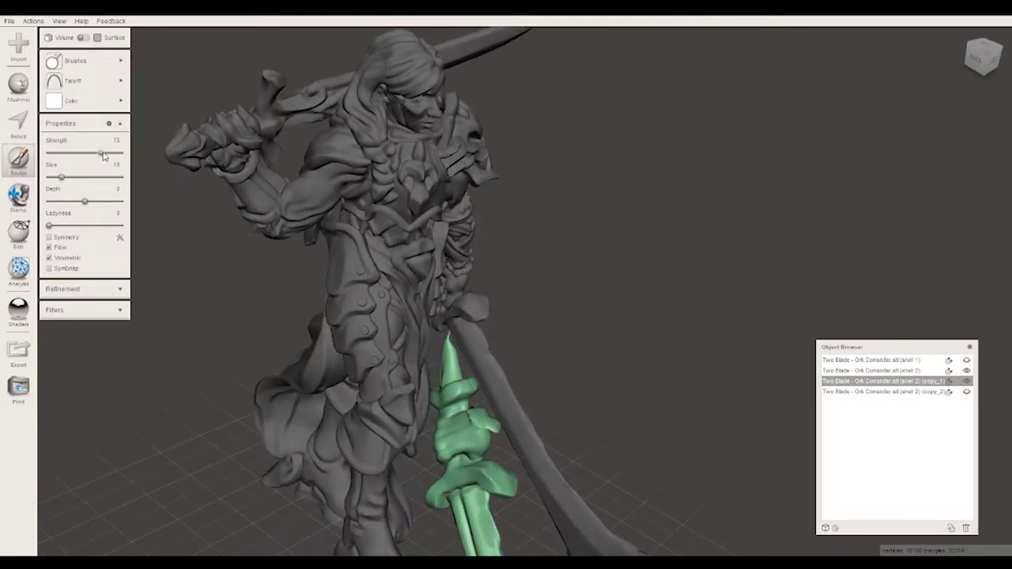
{"action": "left_click_drag", "start_coordinate": [107, 155], "coordinate": [71, 181]}
{"action": "right_click_drag", "start_coordinate": [689, 348], "coordinate": [529, 401]}
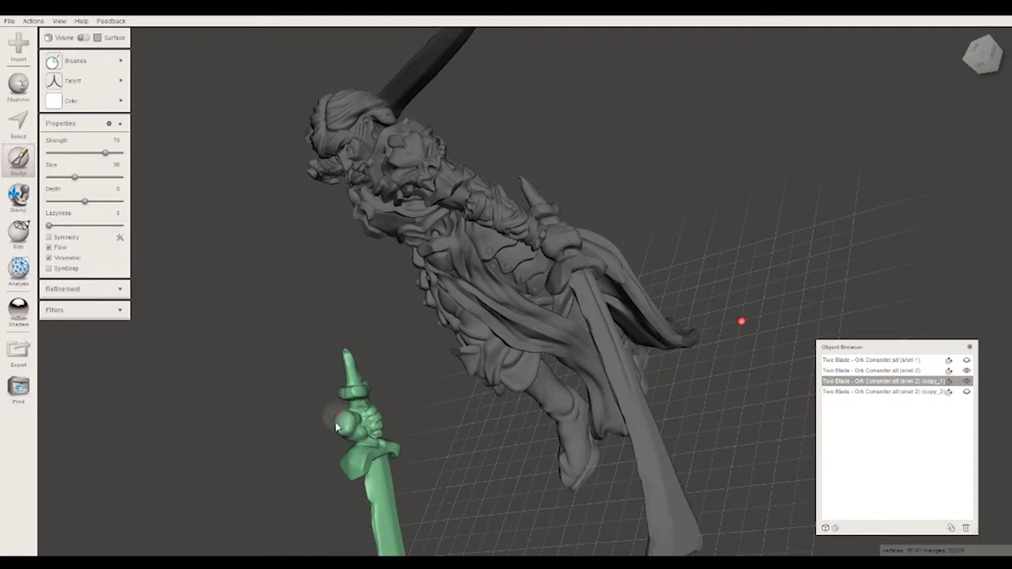
{"action": "mouse_move", "coordinate": [336, 428]}
{"action": "right_mouse_down"}
{"action": "mouse_move", "coordinate": [366, 307]}
{"action": "mouse_move", "coordinate": [178, 269]}
{"action": "mouse_move", "coordinate": [481, 314]}
{"action": "mouse_move", "coordinate": [458, 293]}
{"action": "mouse_move", "coordinate": [311, 301]}
{"action": "mouse_move", "coordinate": [380, 270]}
{"action": "mouse_move", "coordinate": [368, 257]}
{"action": "right_mouse_up"}
{"action": "right_click_drag", "start_coordinate": [296, 207], "coordinate": [358, 220]}
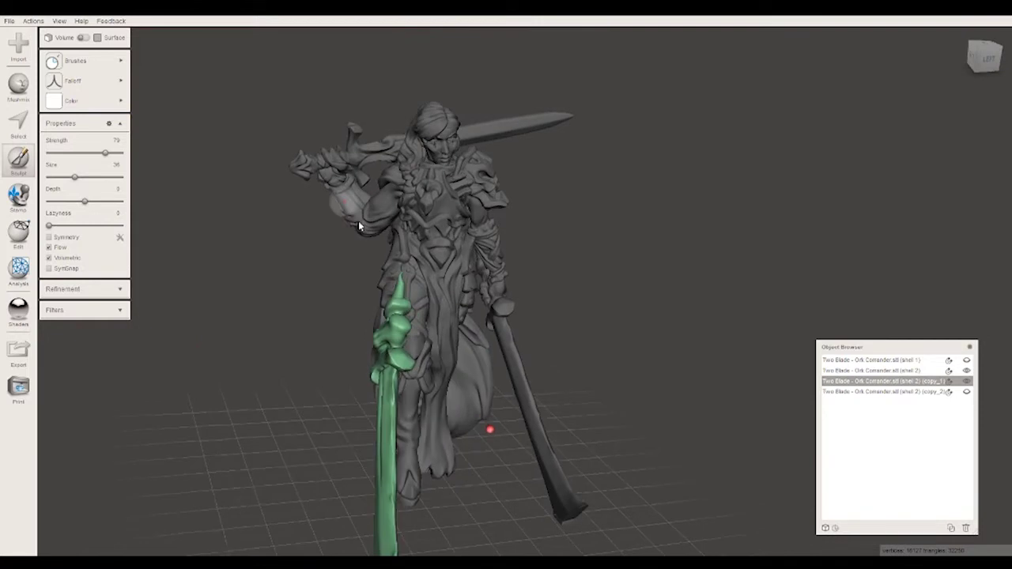
{"action": "right_click", "coordinate": [201, 263]}
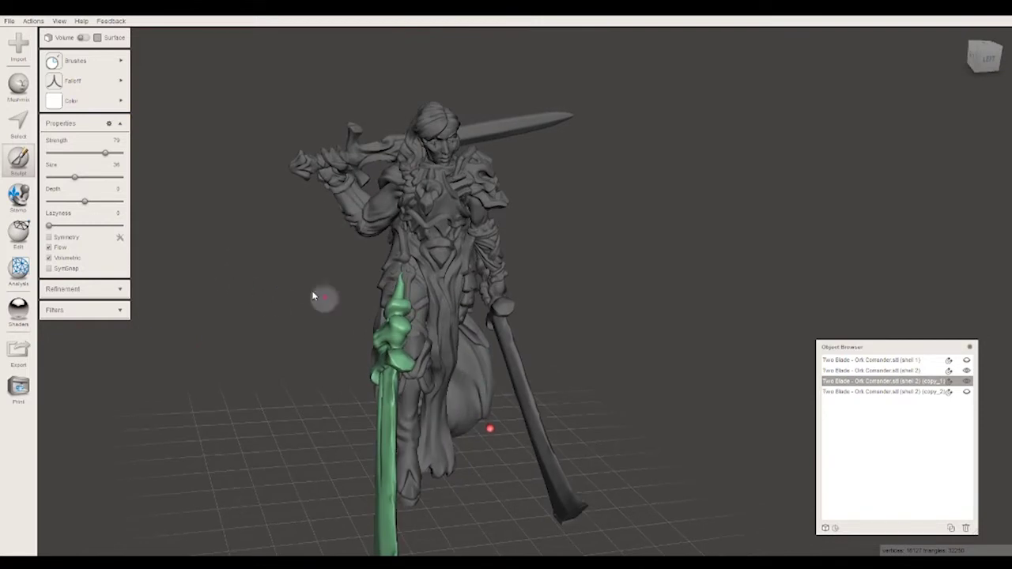
{"action": "key", "text": "Up"}
{"action": "right_click_drag", "start_coordinate": [501, 264], "coordinate": [661, 258]}
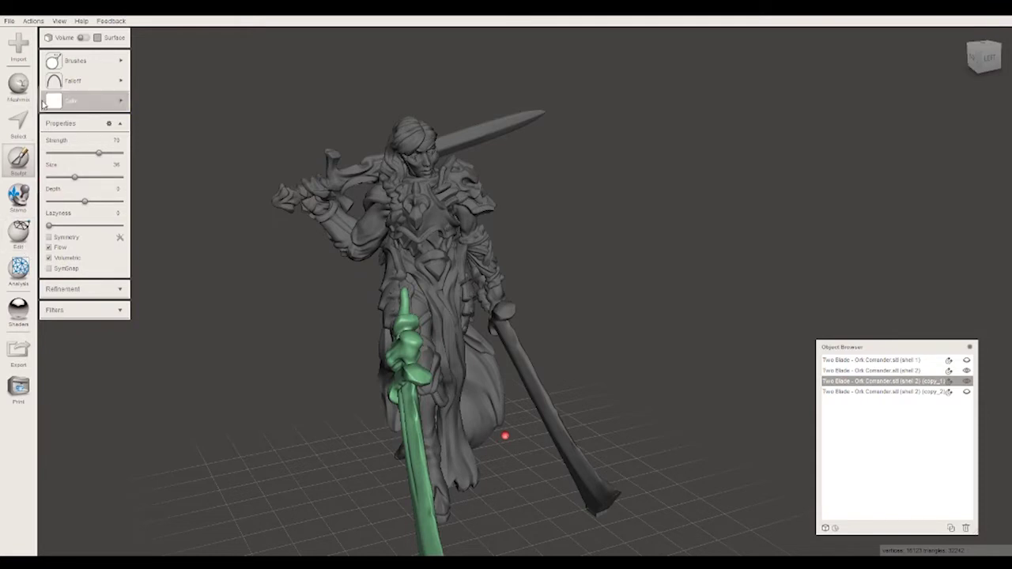
Step: Transform the green sword copy in World Frame, rotating it so the hilt points left
{"action": "left_click", "coordinate": [19, 233]}
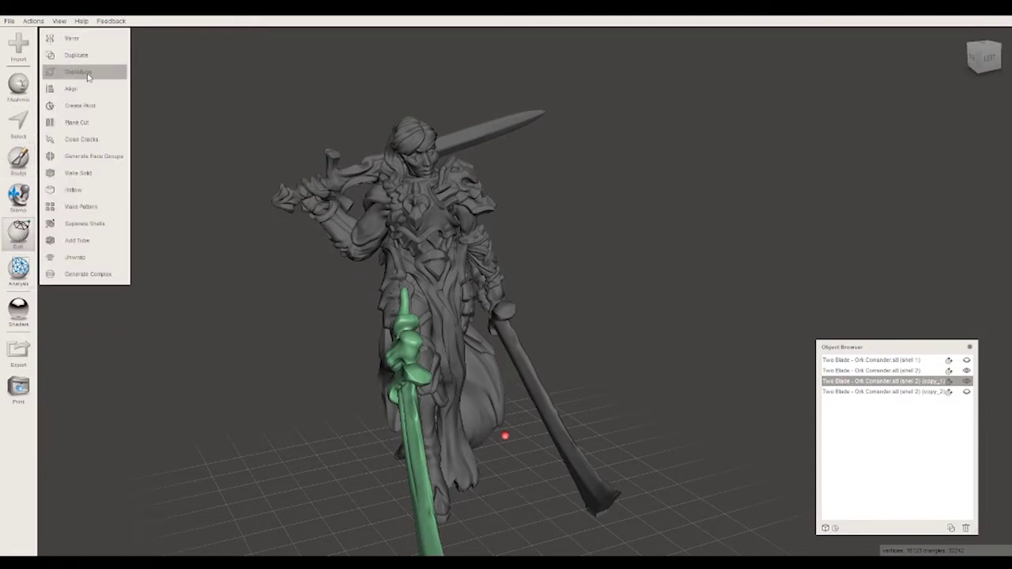
{"action": "left_click", "coordinate": [81, 73]}
{"action": "left_click_drag", "start_coordinate": [416, 428], "coordinate": [433, 459]}
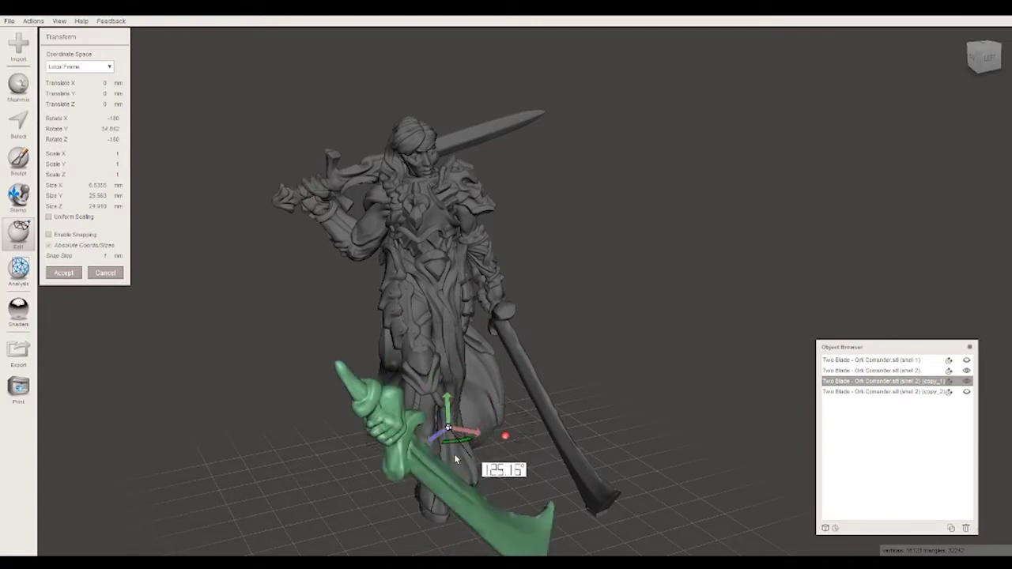
{"action": "mouse_move", "coordinate": [433, 458]}
{"action": "left_mouse_down"}
{"action": "mouse_move", "coordinate": [461, 414]}
{"action": "mouse_move", "coordinate": [564, 410]}
{"action": "left_mouse_up"}
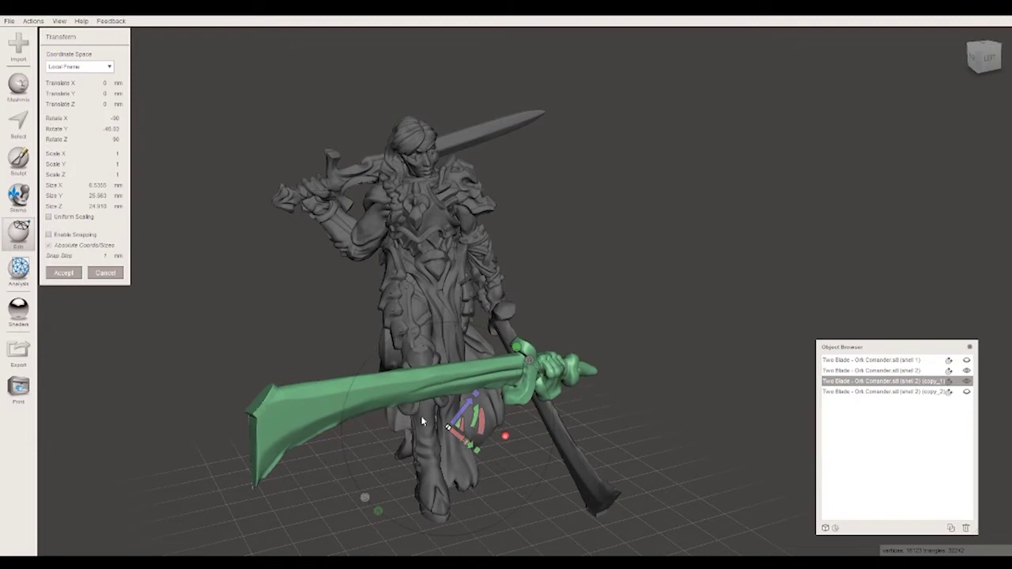
{"action": "key", "text": "w"}
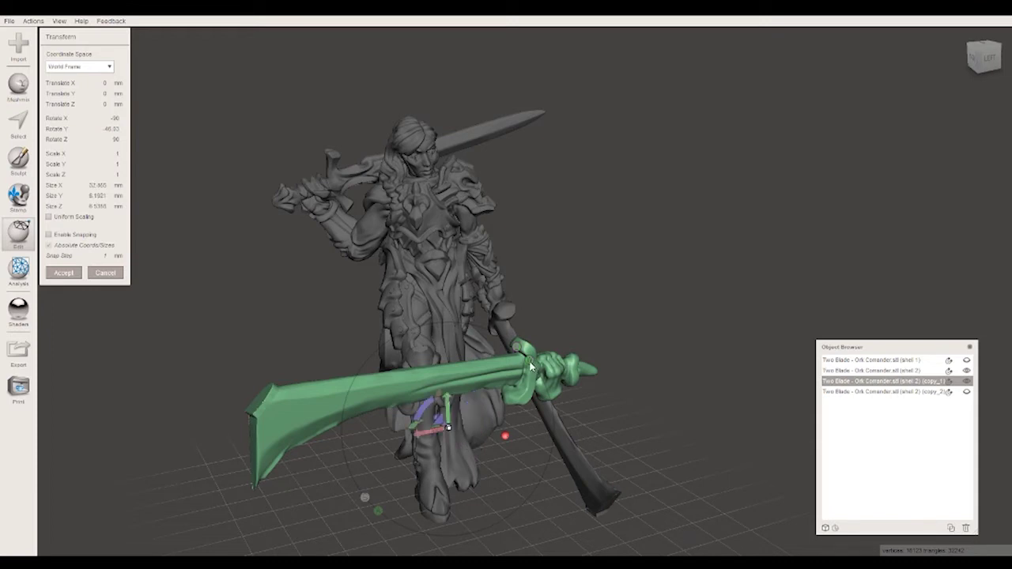
{"action": "left_click_drag", "start_coordinate": [412, 427], "coordinate": [536, 439]}
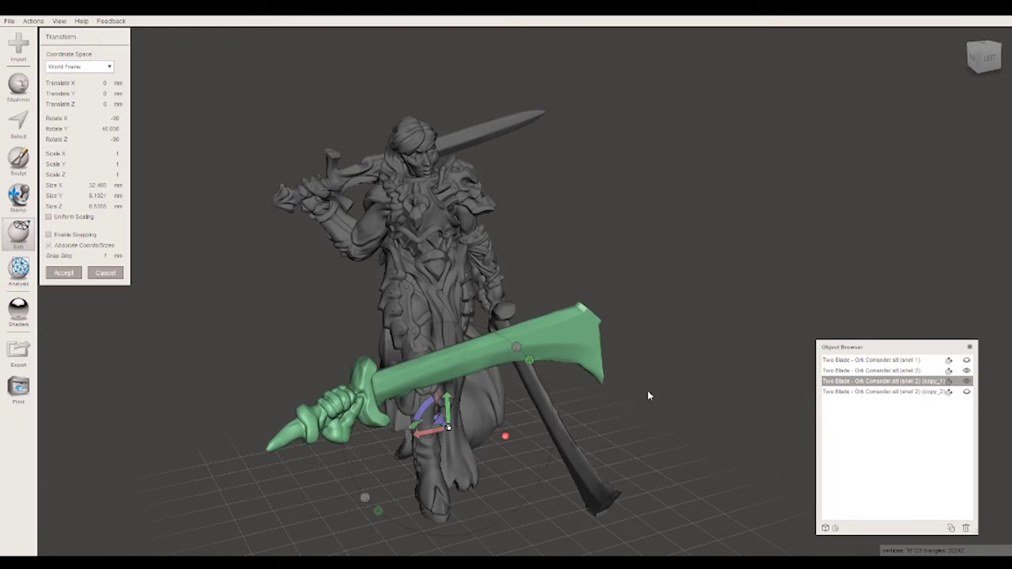
Step: Move the sword up onto the paladin's shoulder and tilt it to lie along the shoulder
{"action": "right_click_drag", "start_coordinate": [611, 425], "coordinate": [664, 398]}
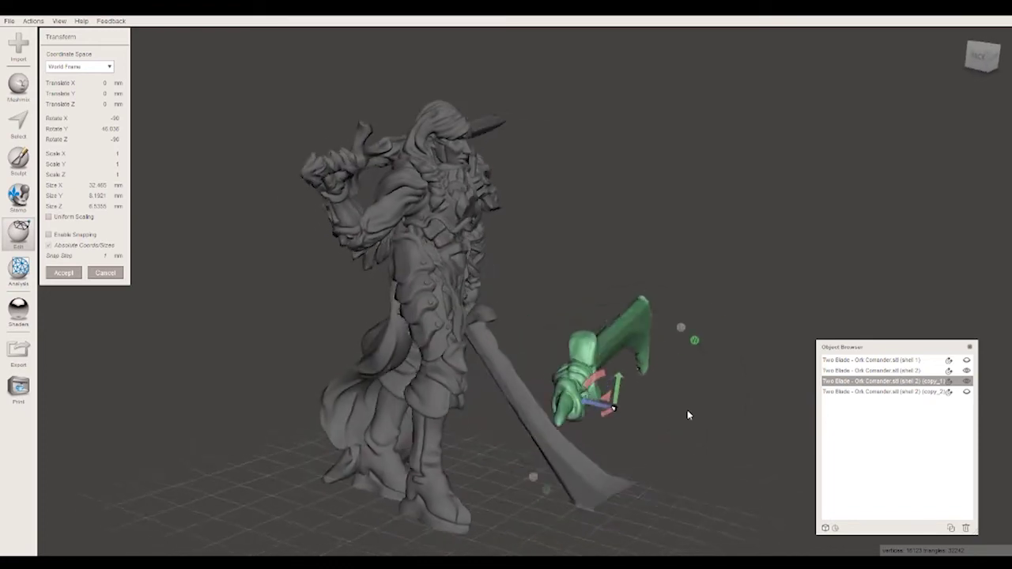
{"action": "left_click_drag", "start_coordinate": [665, 398], "coordinate": [364, 360]}
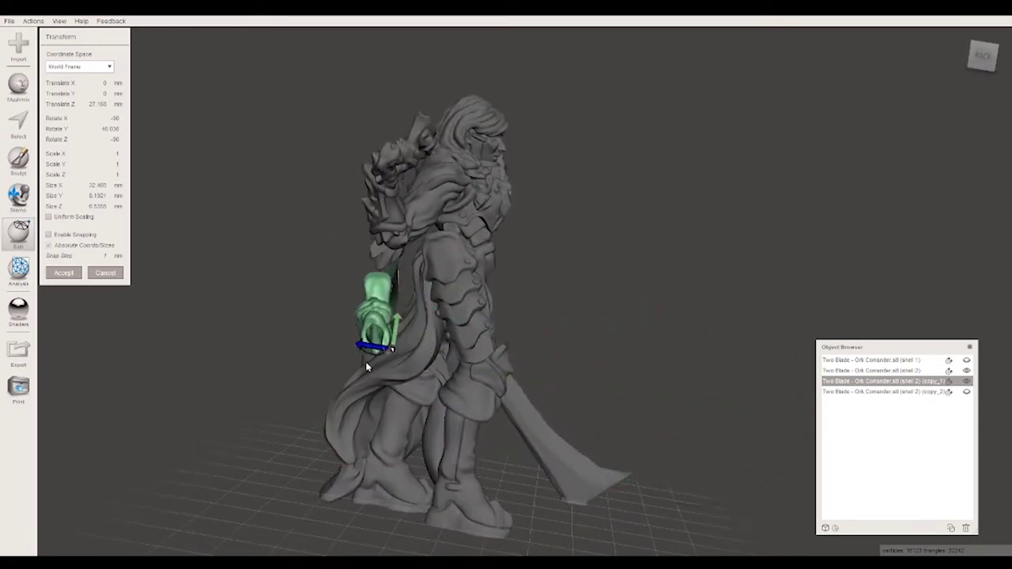
{"action": "left_click_drag", "start_coordinate": [423, 317], "coordinate": [421, 169]}
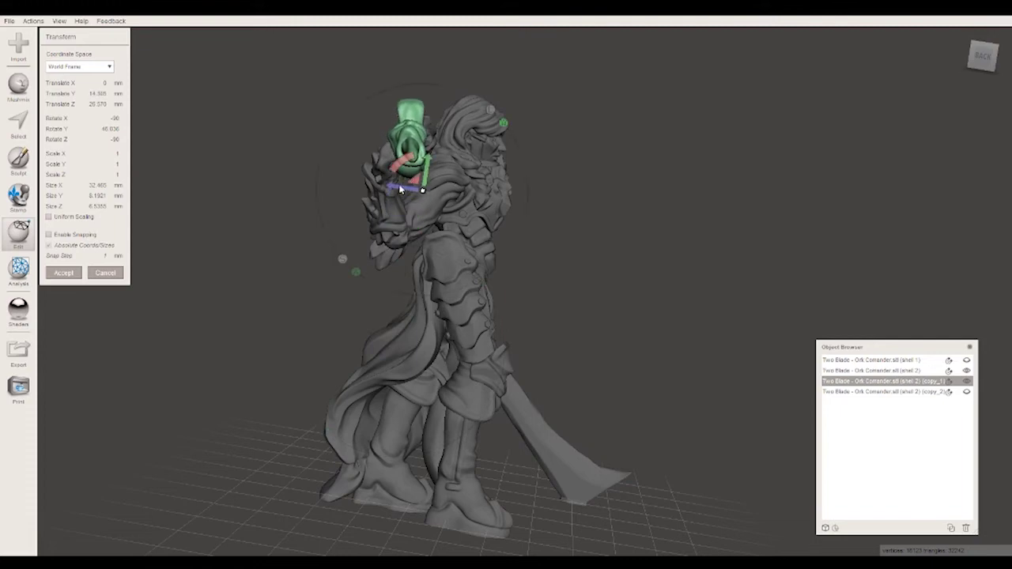
{"action": "mouse_move", "coordinate": [528, 197]}
{"action": "right_mouse_down"}
{"action": "mouse_move", "coordinate": [616, 232]}
{"action": "mouse_move", "coordinate": [605, 271]}
{"action": "right_mouse_up"}
{"action": "mouse_move", "coordinate": [307, 316]}
{"action": "left_mouse_down"}
{"action": "mouse_move", "coordinate": [324, 296]}
{"action": "mouse_move", "coordinate": [340, 303]}
{"action": "mouse_move", "coordinate": [368, 263]}
{"action": "left_mouse_up"}
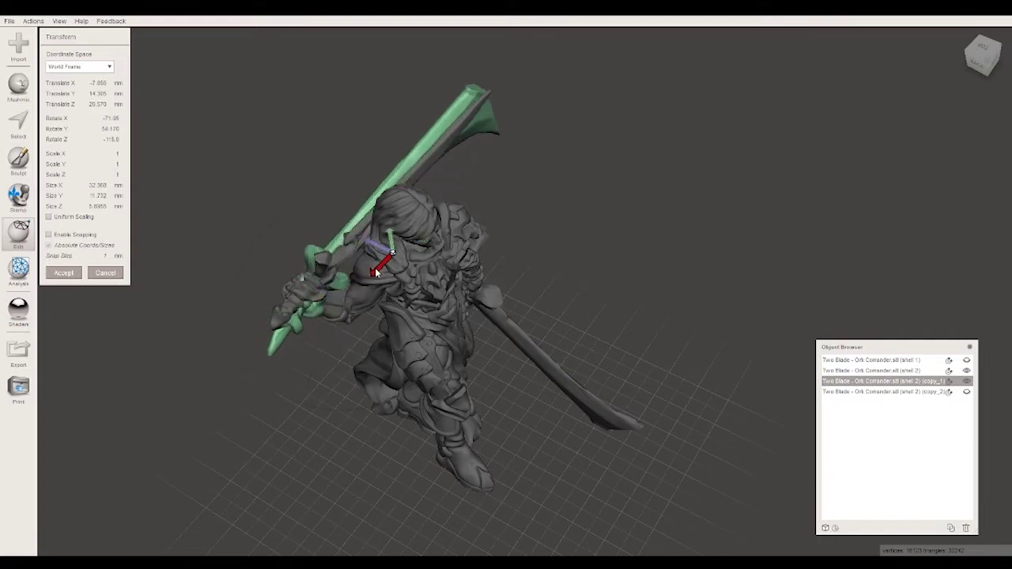
{"action": "mouse_move", "coordinate": [387, 251]}
{"action": "right_mouse_down"}
{"action": "mouse_move", "coordinate": [567, 216]}
{"action": "mouse_move", "coordinate": [467, 183]}
{"action": "right_mouse_up"}
{"action": "left_click_drag", "start_coordinate": [377, 202], "coordinate": [370, 238]}
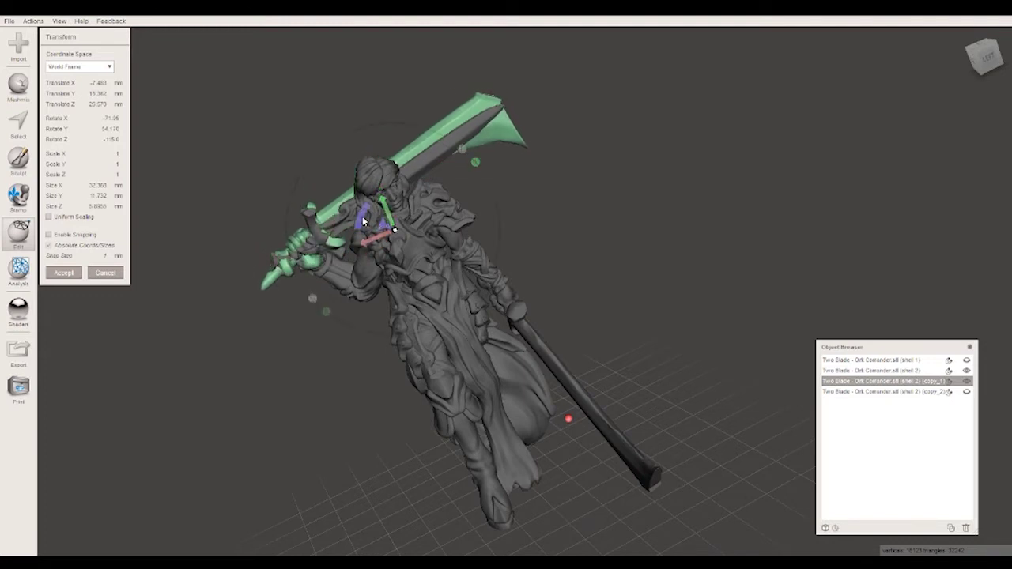
{"action": "left_click_drag", "start_coordinate": [363, 223], "coordinate": [393, 224]}
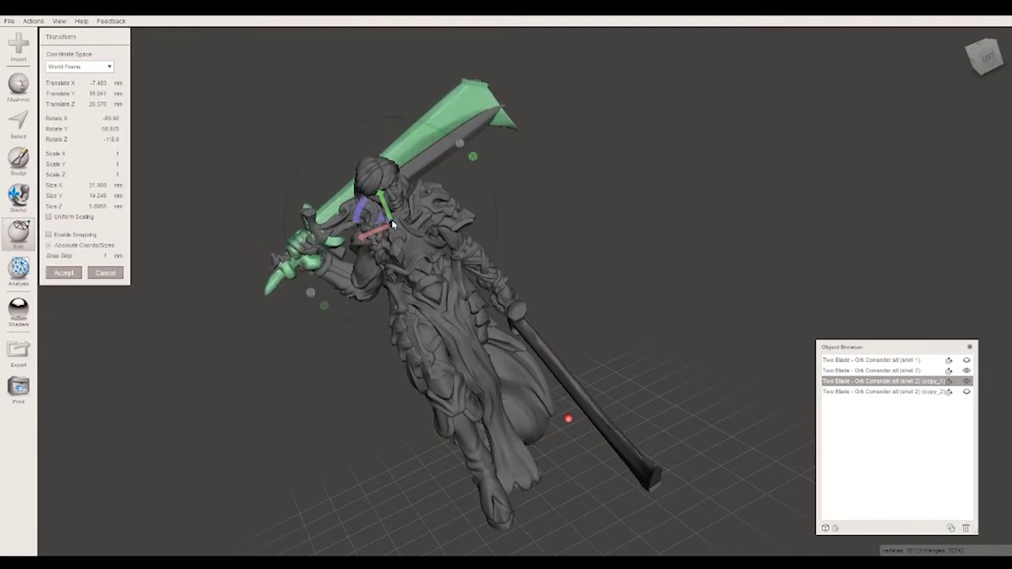
{"action": "left_click_drag", "start_coordinate": [360, 212], "coordinate": [309, 177]}
{"action": "right_click_drag", "start_coordinate": [309, 181], "coordinate": [448, 251]}
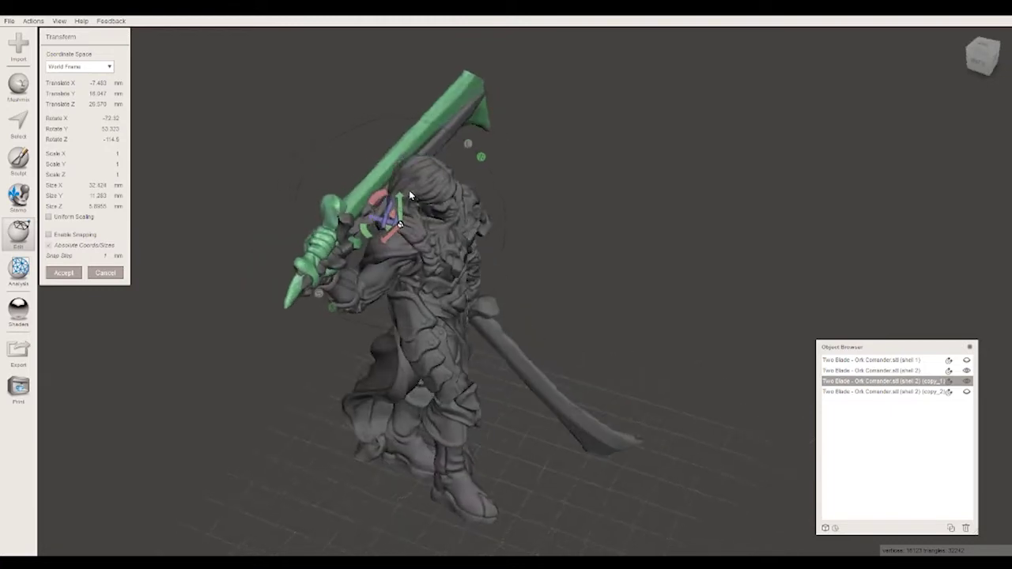
Step: Fine-tune the sword's rotation and position so its hilt rests in her raised hand, then select shell 2
{"action": "mouse_move", "coordinate": [417, 300]}
{"action": "left_mouse_down"}
{"action": "mouse_move", "coordinate": [436, 309]}
{"action": "mouse_move", "coordinate": [427, 323]}
{"action": "left_mouse_up"}
{"action": "mouse_move", "coordinate": [645, 279]}
{"action": "right_mouse_down"}
{"action": "mouse_move", "coordinate": [506, 172]}
{"action": "mouse_move", "coordinate": [475, 189]}
{"action": "right_mouse_up"}
{"action": "left_click_drag", "start_coordinate": [373, 218], "coordinate": [293, 221]}
{"action": "right_click_drag", "start_coordinate": [293, 221], "coordinate": [458, 195]}
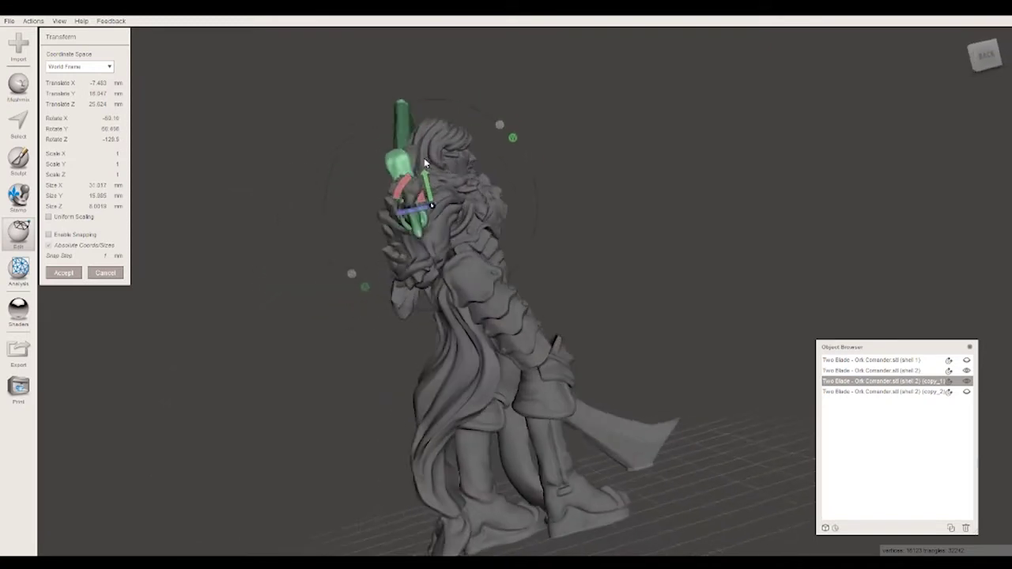
{"action": "left_click_drag", "start_coordinate": [408, 190], "coordinate": [384, 115]}
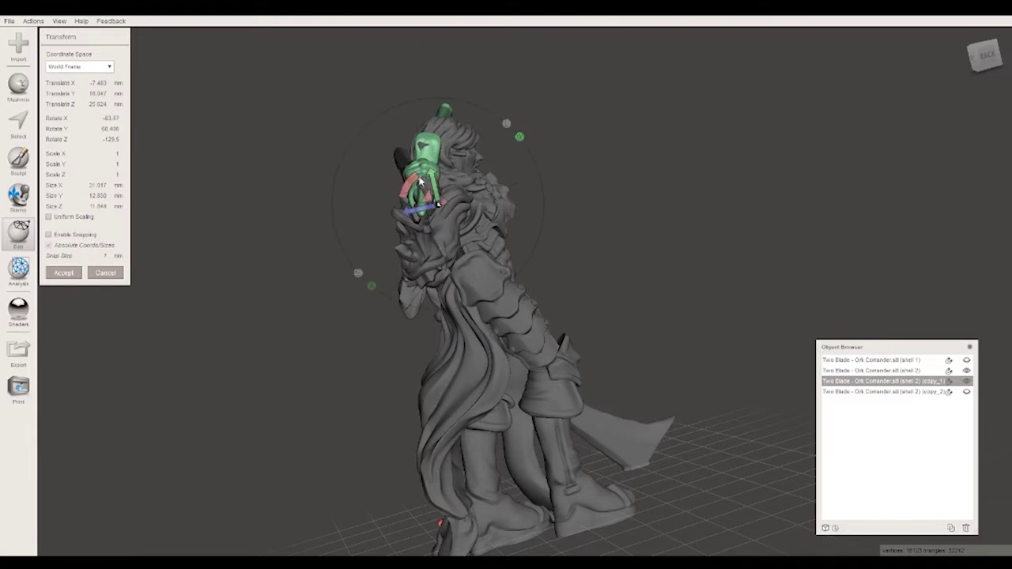
{"action": "mouse_move", "coordinate": [435, 192]}
{"action": "left_mouse_down"}
{"action": "mouse_move", "coordinate": [432, 204]}
{"action": "mouse_move", "coordinate": [454, 214]}
{"action": "left_mouse_up"}
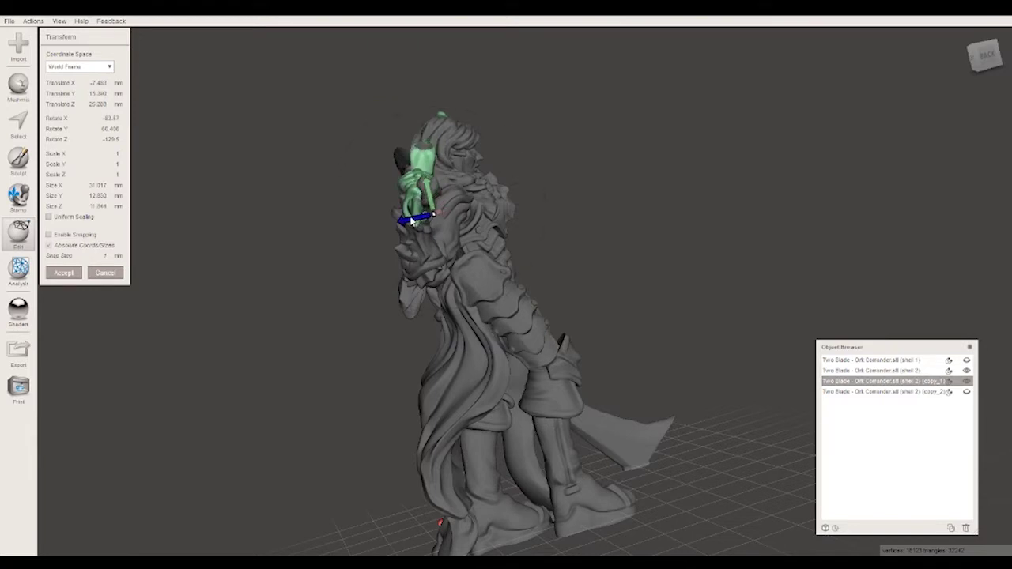
{"action": "mouse_move", "coordinate": [415, 223]}
{"action": "right_mouse_down"}
{"action": "mouse_move", "coordinate": [571, 225]}
{"action": "mouse_move", "coordinate": [582, 265]}
{"action": "right_mouse_up"}
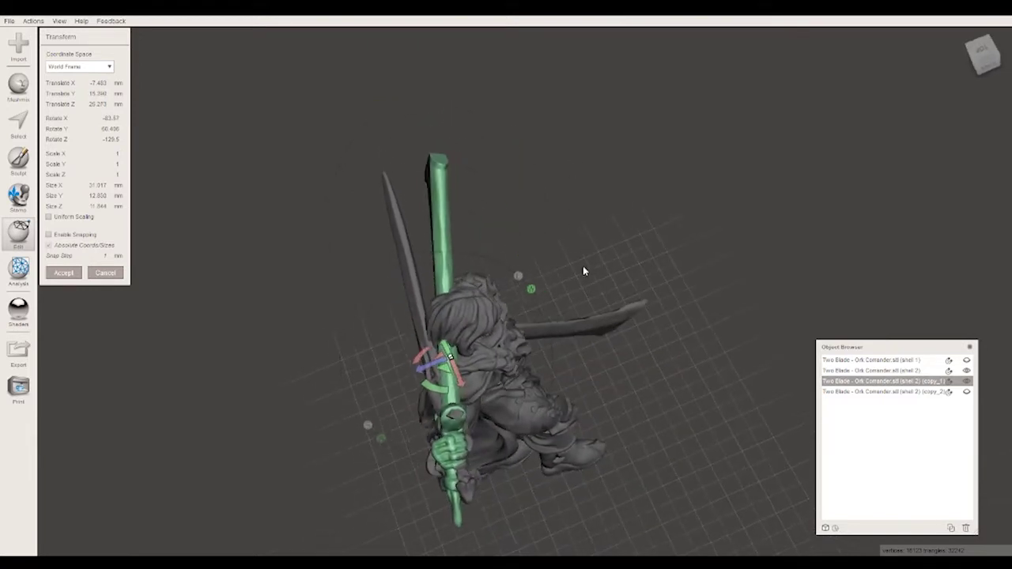
{"action": "mouse_move", "coordinate": [440, 385]}
{"action": "left_mouse_down"}
{"action": "mouse_move", "coordinate": [449, 398]}
{"action": "mouse_move", "coordinate": [412, 375]}
{"action": "mouse_move", "coordinate": [433, 406]}
{"action": "mouse_move", "coordinate": [403, 465]}
{"action": "left_mouse_up"}
{"action": "mouse_move", "coordinate": [426, 442]}
{"action": "right_mouse_down"}
{"action": "mouse_move", "coordinate": [693, 234]}
{"action": "mouse_move", "coordinate": [491, 241]}
{"action": "mouse_move", "coordinate": [471, 228]}
{"action": "right_mouse_up"}
{"action": "mouse_move", "coordinate": [421, 201]}
{"action": "left_mouse_down"}
{"action": "mouse_move", "coordinate": [397, 229]}
{"action": "mouse_move", "coordinate": [402, 219]}
{"action": "left_mouse_up"}
{"action": "mouse_move", "coordinate": [618, 253]}
{"action": "right_mouse_down"}
{"action": "mouse_move", "coordinate": [606, 443]}
{"action": "mouse_move", "coordinate": [604, 355]}
{"action": "mouse_move", "coordinate": [635, 274]}
{"action": "mouse_move", "coordinate": [657, 285]}
{"action": "mouse_move", "coordinate": [740, 378]}
{"action": "mouse_move", "coordinate": [605, 267]}
{"action": "mouse_move", "coordinate": [623, 275]}
{"action": "right_mouse_up"}
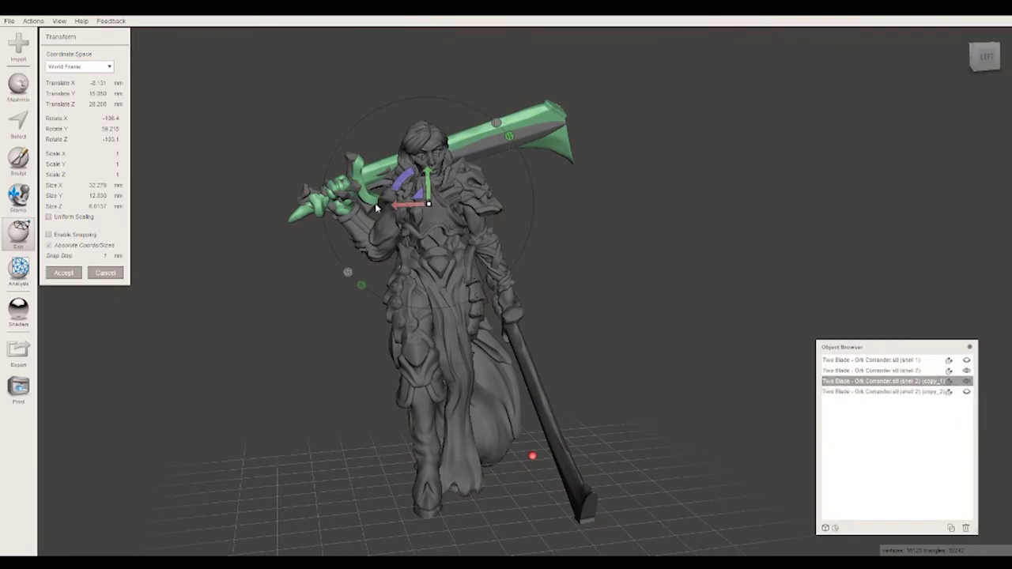
{"action": "left_click", "coordinate": [900, 371]}
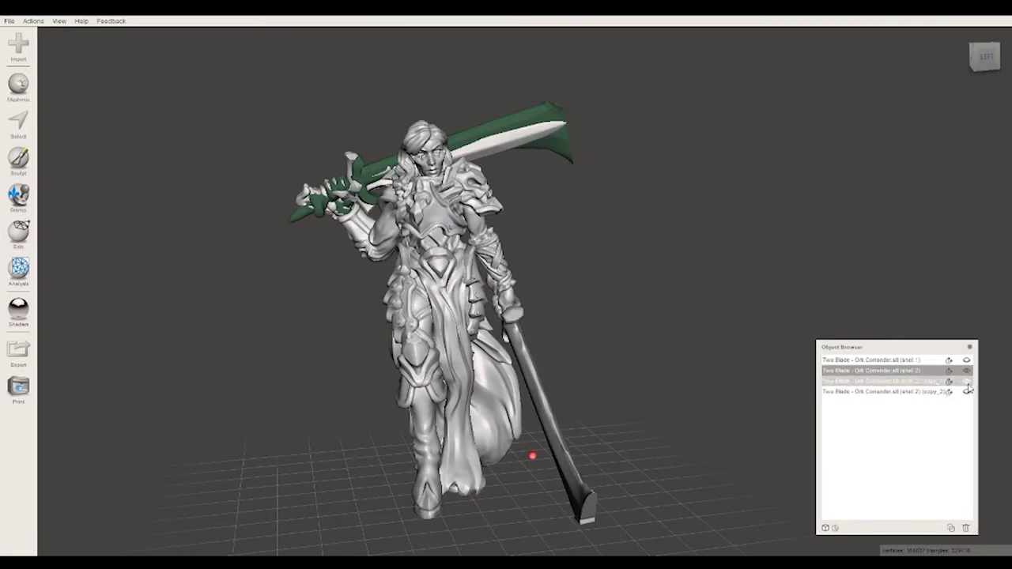
Step: Hide the copy_1 orc sword and zoom in on the paladin's original sword hand, ready to select
{"action": "left_click", "coordinate": [967, 383]}
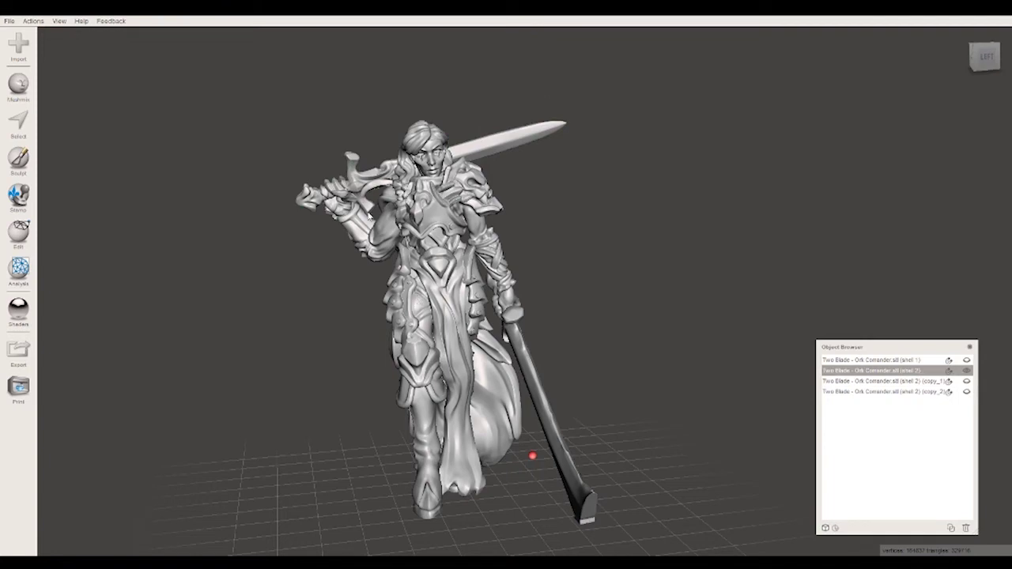
{"action": "scroll", "coordinate": [368, 215], "scroll_direction": "up", "scroll_amount": 2}
{"action": "scroll", "coordinate": [380, 237], "scroll_direction": "up", "scroll_amount": 2}
{"action": "scroll", "coordinate": [403, 300], "scroll_direction": "up", "scroll_amount": 2}
{"action": "scroll", "coordinate": [431, 372], "scroll_direction": "up", "scroll_amount": 2}
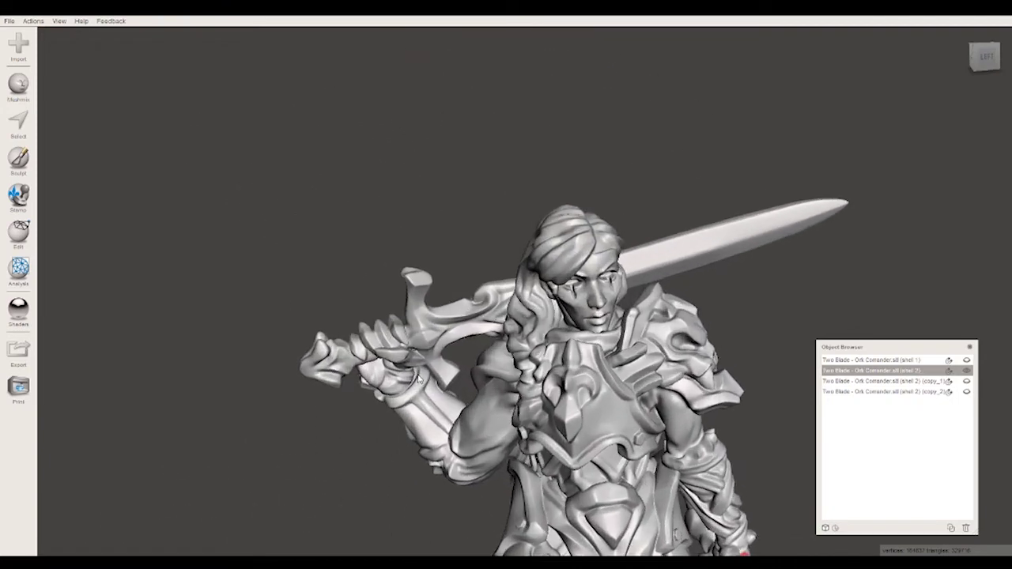
{"action": "mouse_move", "coordinate": [174, 459]}
{"action": "right_mouse_down"}
{"action": "mouse_move", "coordinate": [237, 341]}
{"action": "mouse_move", "coordinate": [260, 363]}
{"action": "mouse_move", "coordinate": [299, 357]}
{"action": "mouse_move", "coordinate": [294, 343]}
{"action": "right_mouse_up"}
{"action": "scroll", "coordinate": [241, 351], "scroll_direction": "up", "scroll_amount": 3}
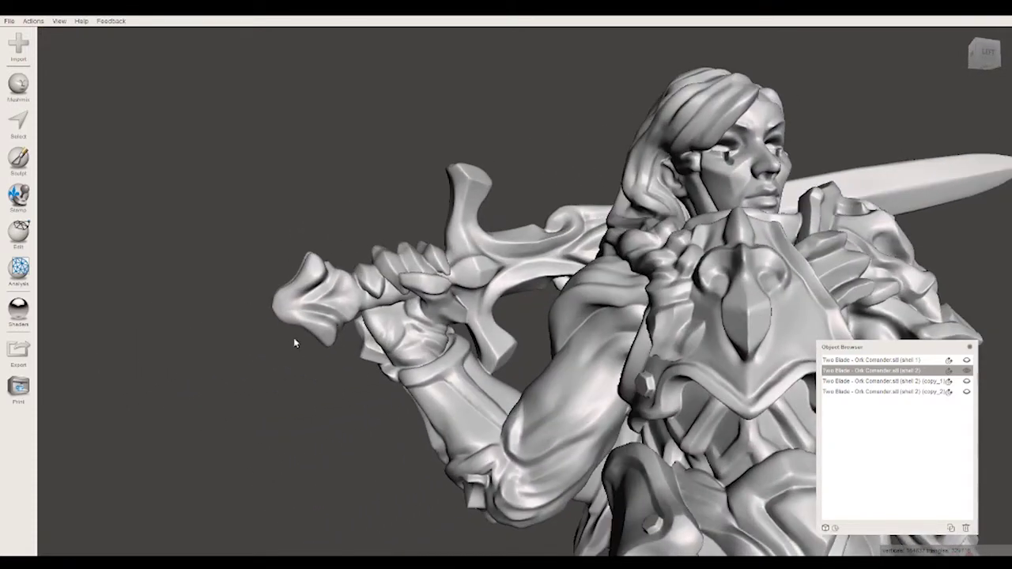
{"action": "left_click", "coordinate": [19, 123]}
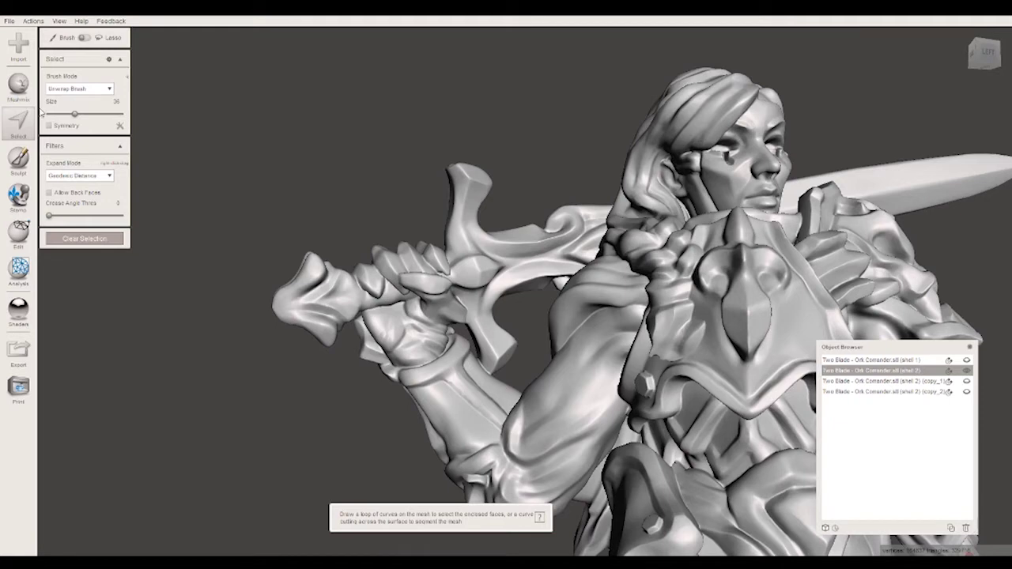
Step: Paint a face selection over the paladin's hand, fingers, hilt and crossguard
{"action": "left_click_drag", "start_coordinate": [324, 284], "coordinate": [289, 266]}
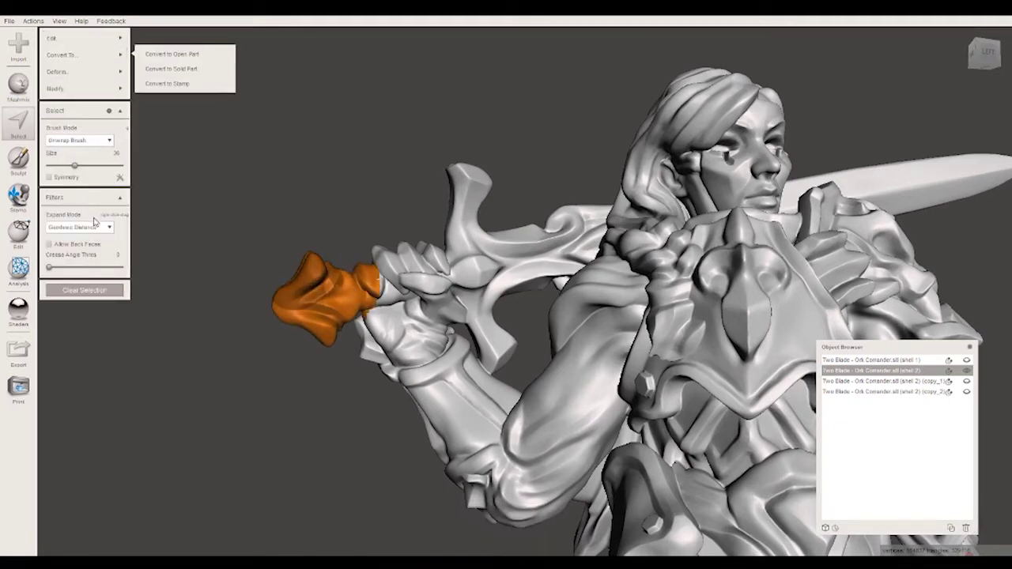
{"action": "left_click", "coordinate": [84, 290]}
{"action": "left_click", "coordinate": [19, 122]}
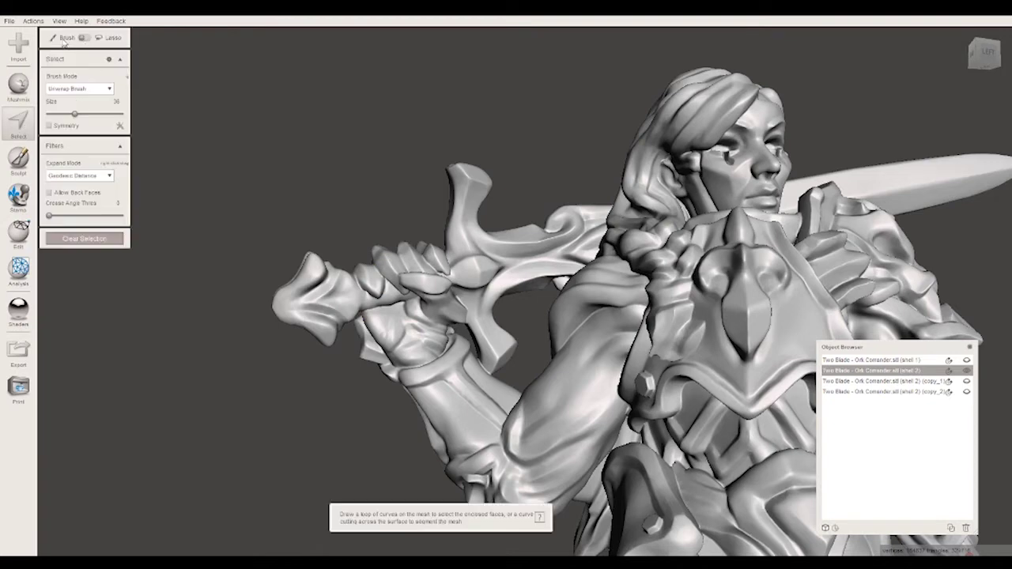
{"action": "left_click_drag", "start_coordinate": [284, 293], "coordinate": [410, 327]}
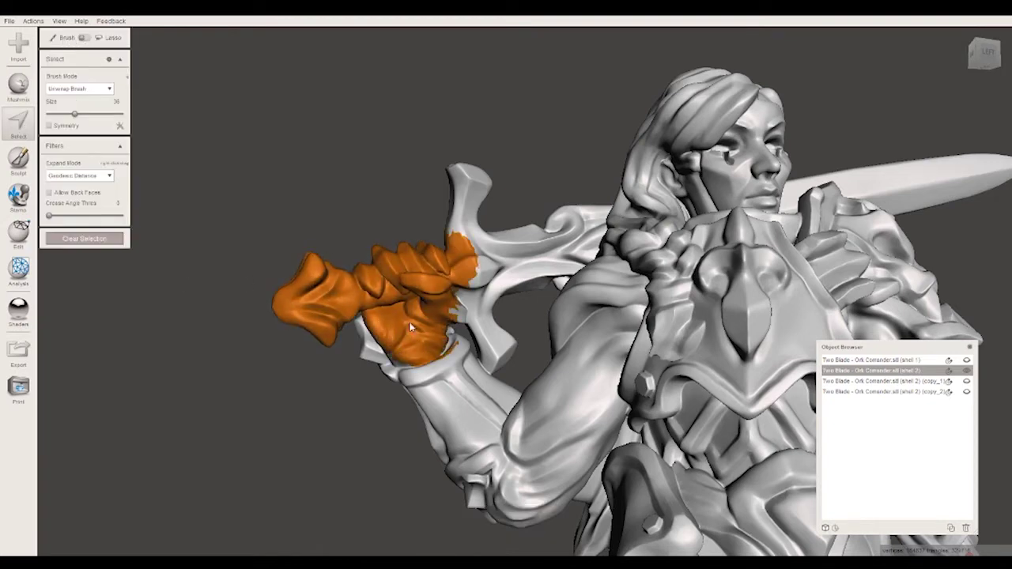
{"action": "mouse_move", "coordinate": [430, 324]}
{"action": "left_mouse_down"}
{"action": "mouse_move", "coordinate": [510, 346]}
{"action": "mouse_move", "coordinate": [532, 276]}
{"action": "mouse_move", "coordinate": [542, 276]}
{"action": "left_mouse_up"}
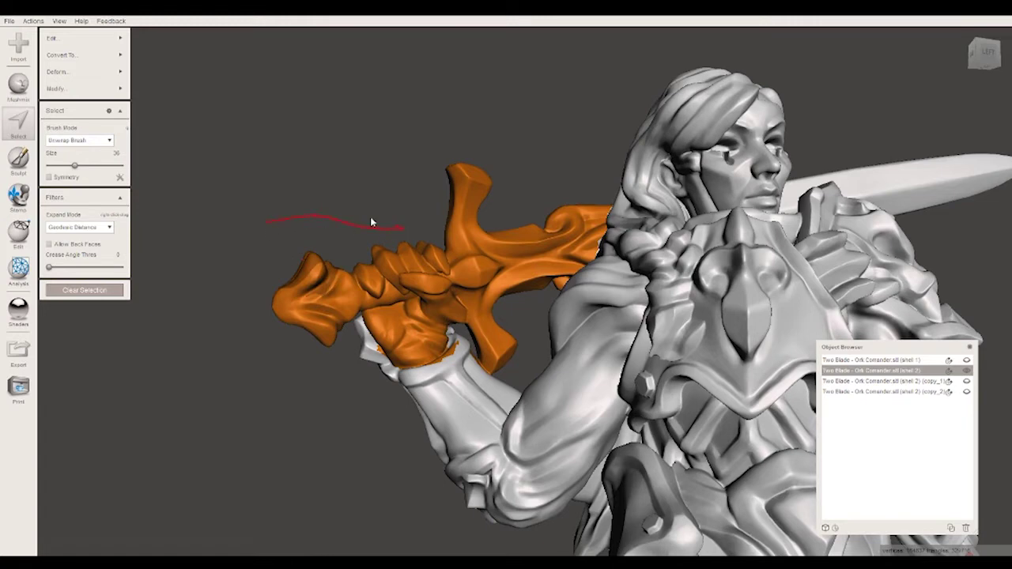
Step: Verify the last selection stroke with undo and redo, then orbit closer to the hilt
{"action": "key", "text": "ctrl+z"}
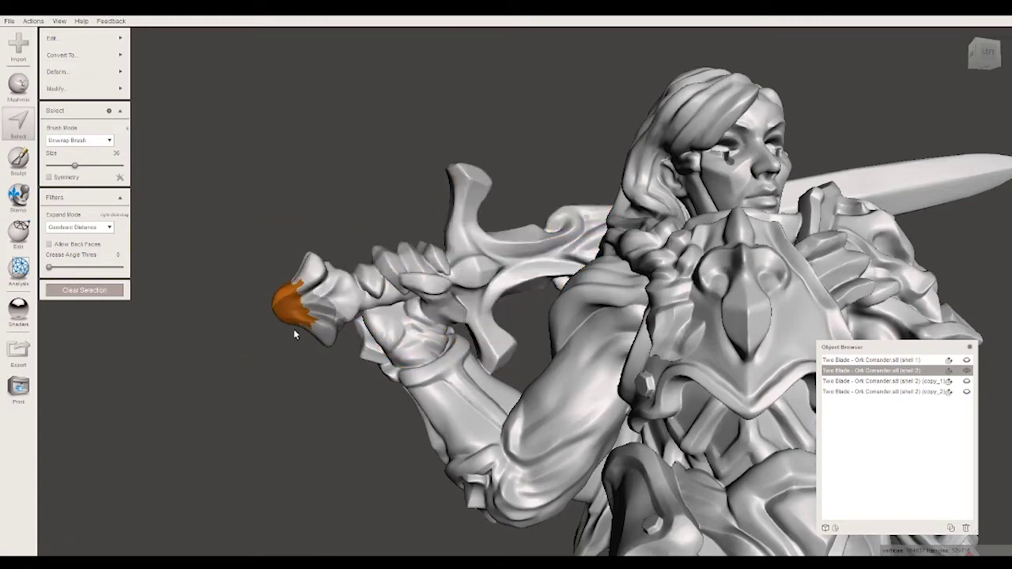
{"action": "key", "text": "ctrl+y"}
{"action": "key", "text": "ctrl+z"}
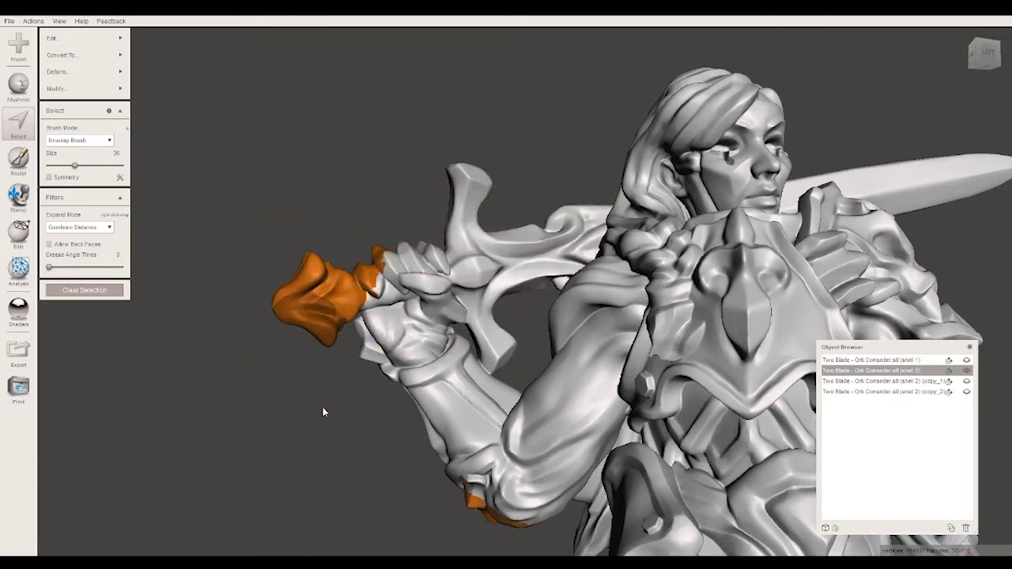
{"action": "key", "text": "ctrl+y"}
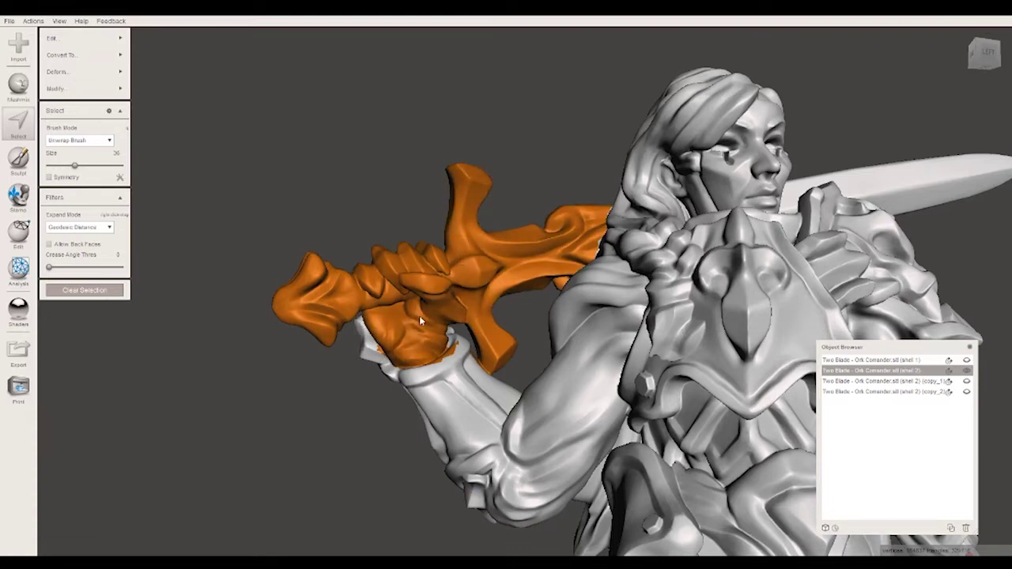
{"action": "mouse_move", "coordinate": [222, 217]}
{"action": "right_mouse_down"}
{"action": "mouse_move", "coordinate": [514, 295]}
{"action": "mouse_move", "coordinate": [734, 309]}
{"action": "mouse_move", "coordinate": [690, 261]}
{"action": "mouse_move", "coordinate": [706, 253]}
{"action": "mouse_move", "coordinate": [678, 262]}
{"action": "right_mouse_up"}
Step: Extend the selection up the guard and hilt and over the grip and pommel
{"action": "left_click_drag", "start_coordinate": [527, 275], "coordinate": [478, 201]}
{"action": "mouse_move", "coordinate": [495, 252]}
{"action": "left_mouse_down"}
{"action": "mouse_move", "coordinate": [474, 198]}
{"action": "mouse_move", "coordinate": [419, 135]}
{"action": "mouse_move", "coordinate": [466, 332]}
{"action": "mouse_move", "coordinate": [451, 340]}
{"action": "mouse_move", "coordinate": [664, 441]}
{"action": "mouse_move", "coordinate": [632, 433]}
{"action": "mouse_move", "coordinate": [584, 295]}
{"action": "mouse_move", "coordinate": [654, 402]}
{"action": "mouse_move", "coordinate": [562, 306]}
{"action": "mouse_move", "coordinate": [569, 301]}
{"action": "mouse_move", "coordinate": [537, 324]}
{"action": "mouse_move", "coordinate": [597, 407]}
{"action": "left_mouse_up"}
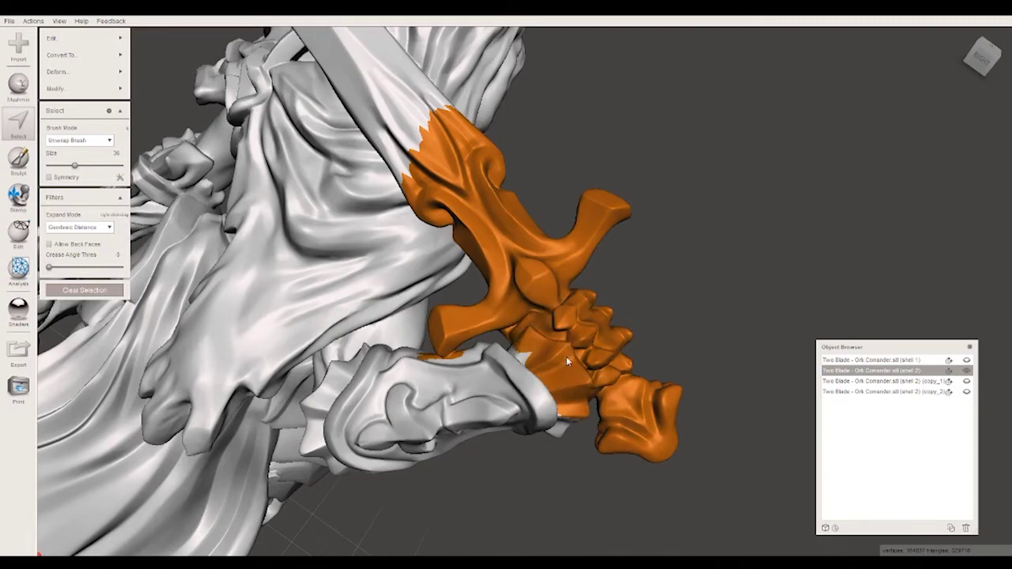
{"action": "mouse_move", "coordinate": [524, 325]}
{"action": "left_mouse_down"}
{"action": "mouse_move", "coordinate": [591, 447]}
{"action": "mouse_move", "coordinate": [739, 408]}
{"action": "left_mouse_up"}
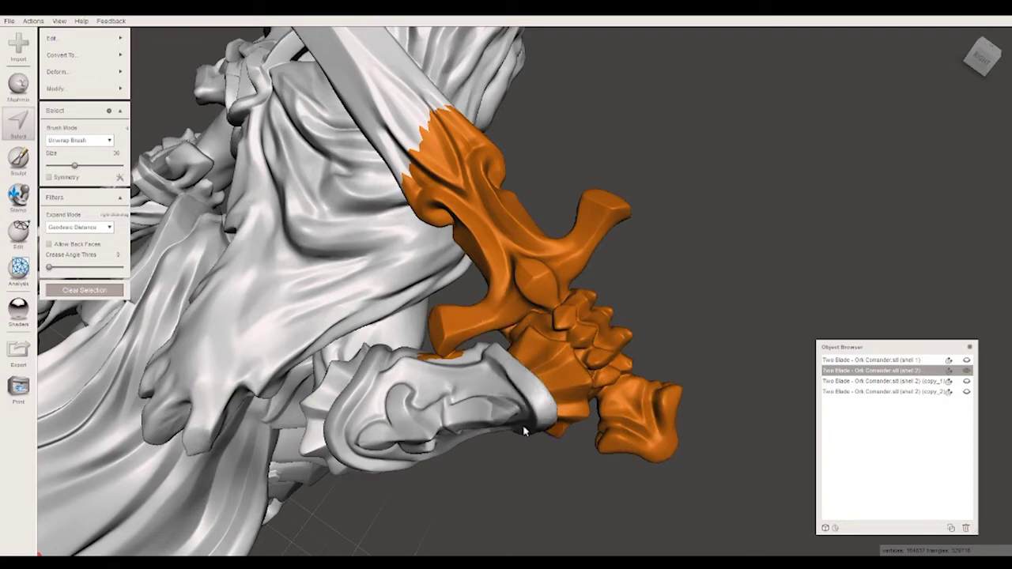
Step: With a smaller brush, fill the gaps where guard meets grip and the leftover grey grip patch
{"action": "left_click_drag", "start_coordinate": [74, 166], "coordinate": [64, 166]}
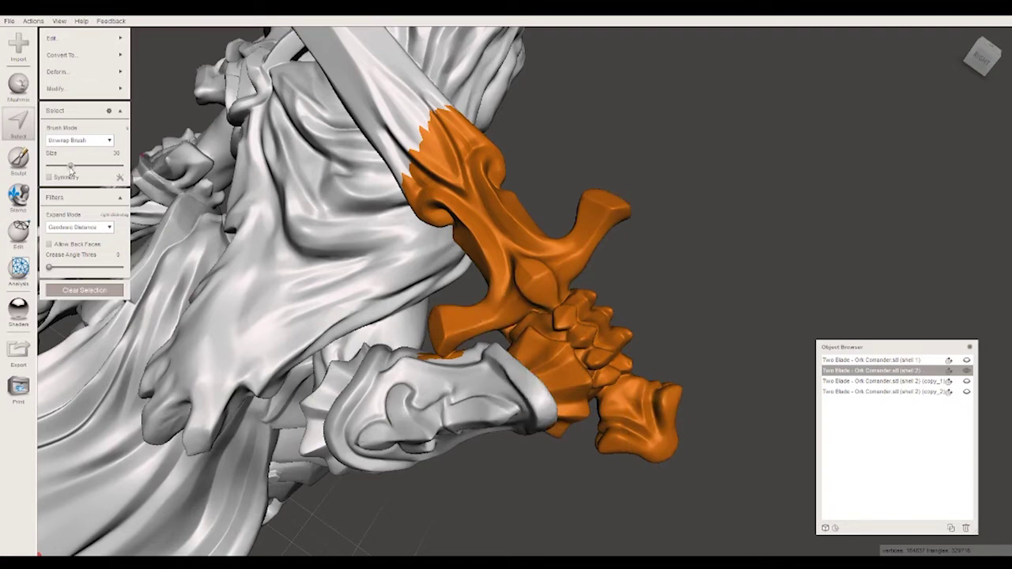
{"action": "left_click", "coordinate": [464, 366]}
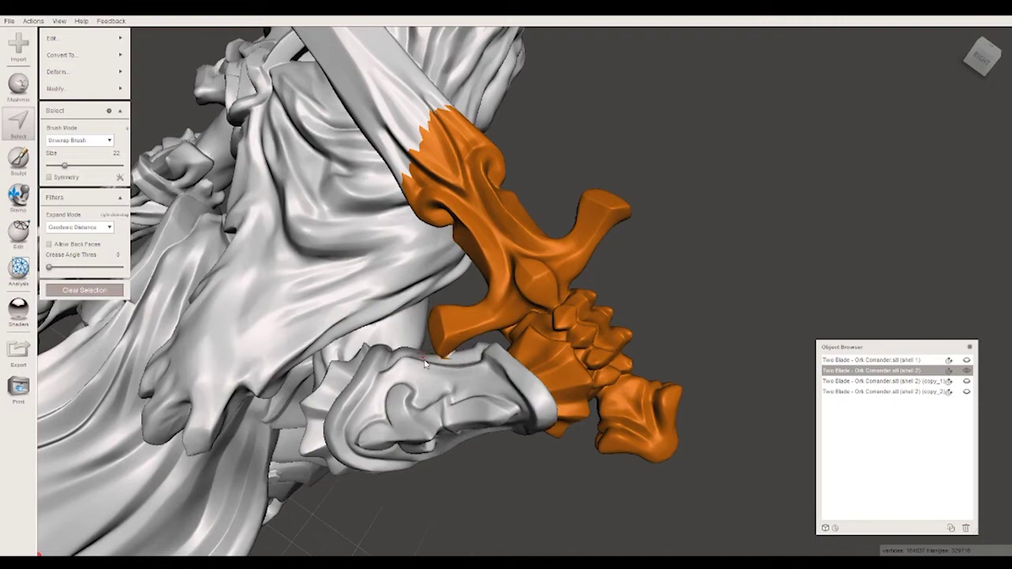
{"action": "mouse_move", "coordinate": [643, 356]}
{"action": "right_mouse_down"}
{"action": "mouse_move", "coordinate": [668, 326]}
{"action": "mouse_move", "coordinate": [587, 230]}
{"action": "mouse_move", "coordinate": [582, 282]}
{"action": "right_mouse_up"}
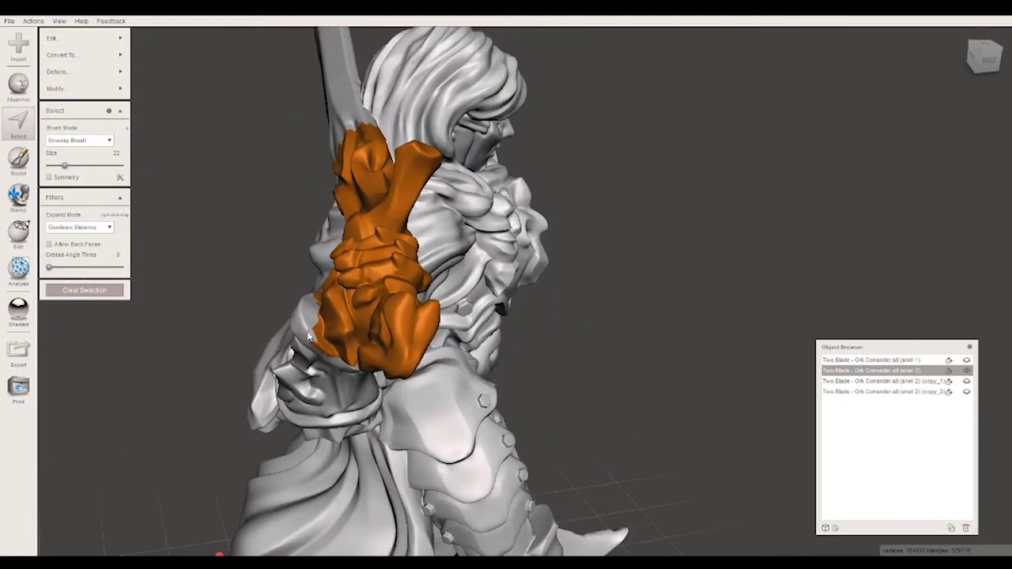
{"action": "mouse_move", "coordinate": [305, 315]}
{"action": "right_mouse_down"}
{"action": "mouse_move", "coordinate": [675, 363]}
{"action": "mouse_move", "coordinate": [341, 406]}
{"action": "right_mouse_up"}
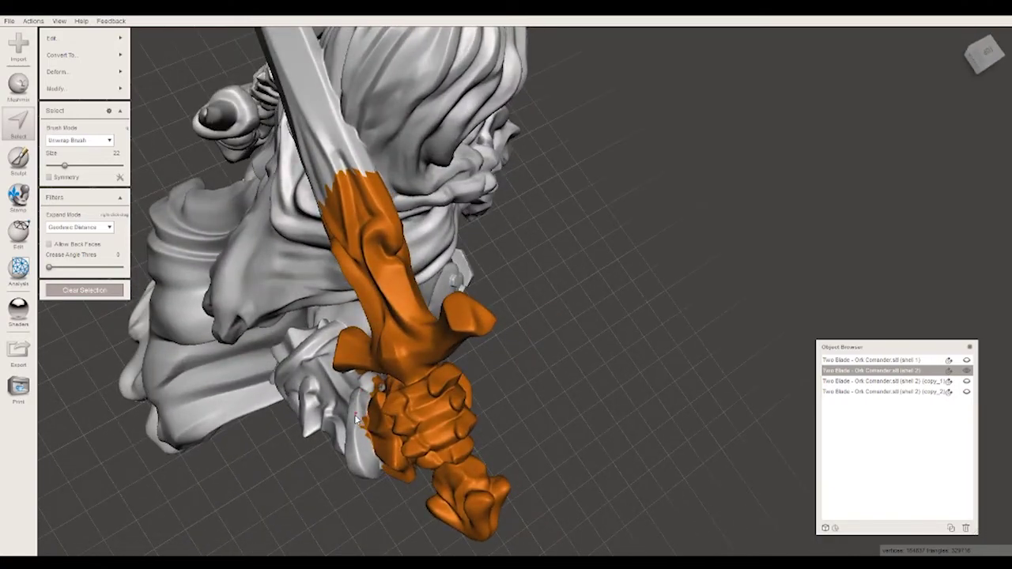
{"action": "mouse_move", "coordinate": [678, 327]}
{"action": "right_mouse_down"}
{"action": "mouse_move", "coordinate": [431, 335]}
{"action": "mouse_move", "coordinate": [510, 313]}
{"action": "right_mouse_up"}
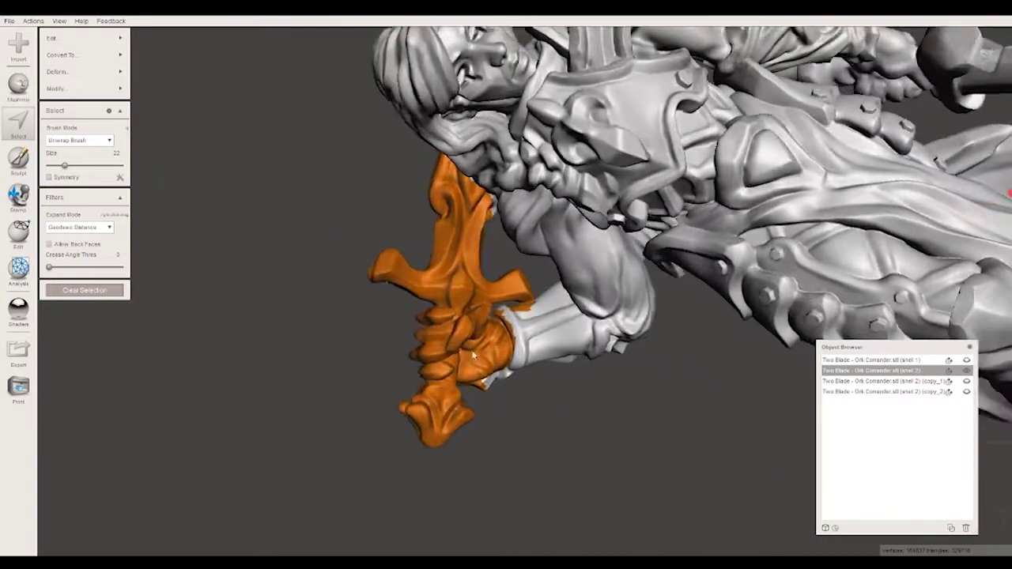
{"action": "left_click_drag", "start_coordinate": [533, 249], "coordinate": [486, 266]}
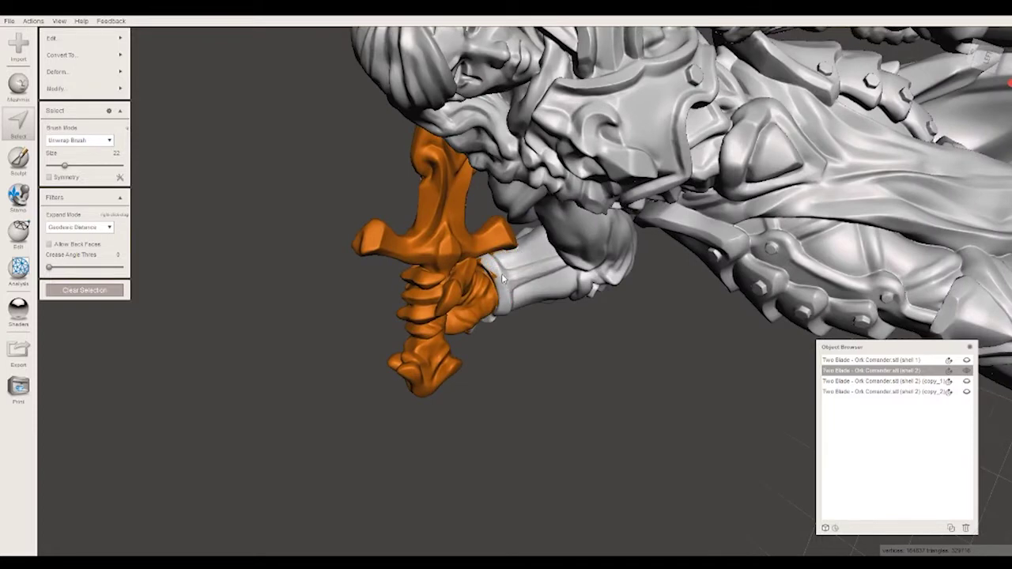
{"action": "right_click_drag", "start_coordinate": [498, 264], "coordinate": [528, 439]}
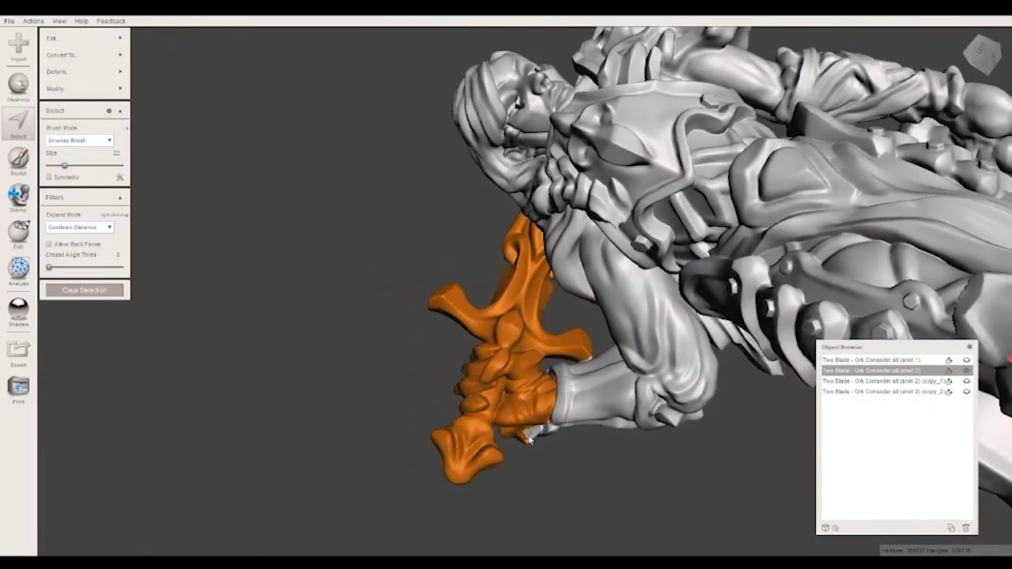
{"action": "left_click_drag", "start_coordinate": [528, 437], "coordinate": [524, 435]}
Step: Grow the selection along the sword up to the blade base, checking from several angles
{"action": "mouse_move", "coordinate": [301, 345]}
{"action": "right_mouse_down"}
{"action": "mouse_move", "coordinate": [457, 114]}
{"action": "mouse_move", "coordinate": [542, 359]}
{"action": "right_mouse_up"}
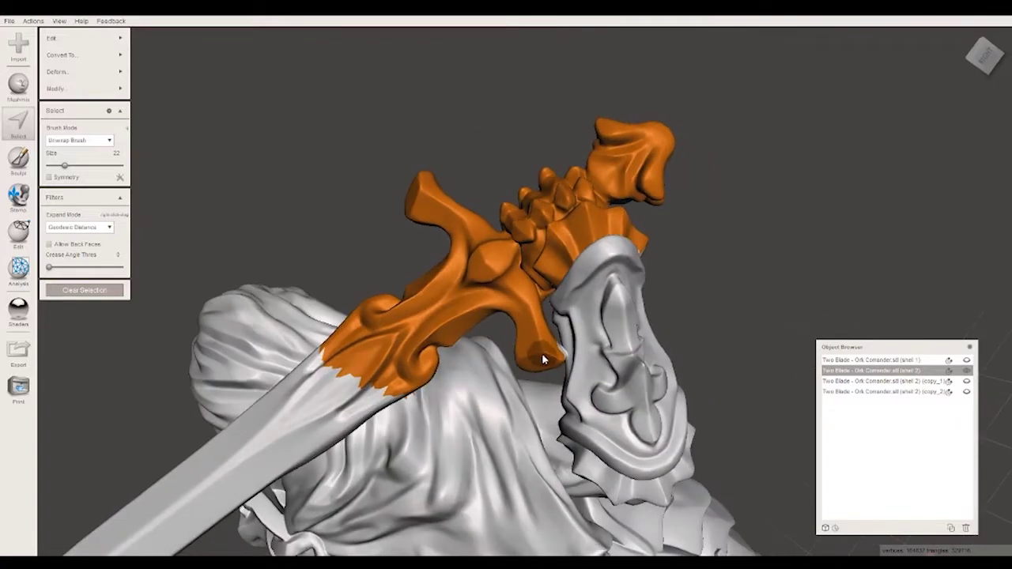
{"action": "mouse_move", "coordinate": [736, 280]}
{"action": "right_mouse_down"}
{"action": "mouse_move", "coordinate": [685, 246]}
{"action": "mouse_move", "coordinate": [718, 206]}
{"action": "mouse_move", "coordinate": [687, 170]}
{"action": "right_mouse_up"}
{"action": "left_click_drag", "start_coordinate": [352, 310], "coordinate": [333, 311]}
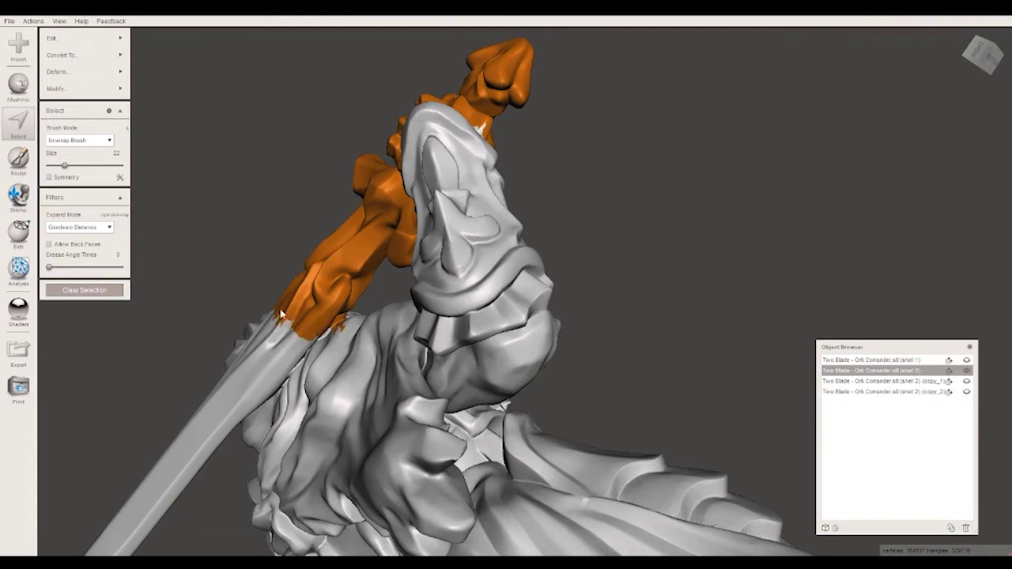
{"action": "right_click_drag", "start_coordinate": [433, 249], "coordinate": [507, 204]}
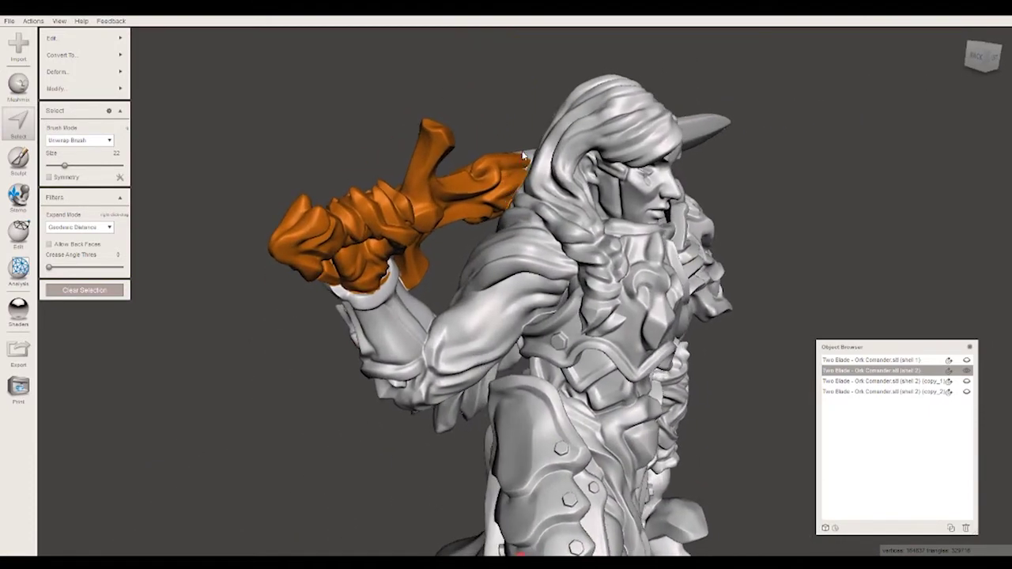
{"action": "mouse_move", "coordinate": [777, 181]}
{"action": "right_mouse_down"}
{"action": "mouse_move", "coordinate": [895, 200]}
{"action": "mouse_move", "coordinate": [745, 185]}
{"action": "mouse_move", "coordinate": [174, 234]}
{"action": "right_mouse_up"}
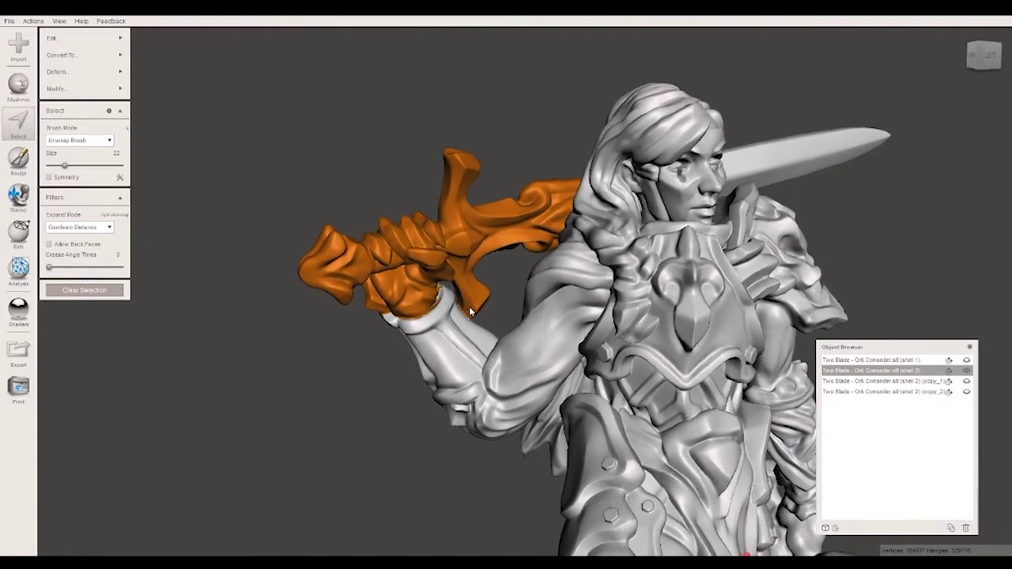
{"action": "mouse_move", "coordinate": [79, 38]}
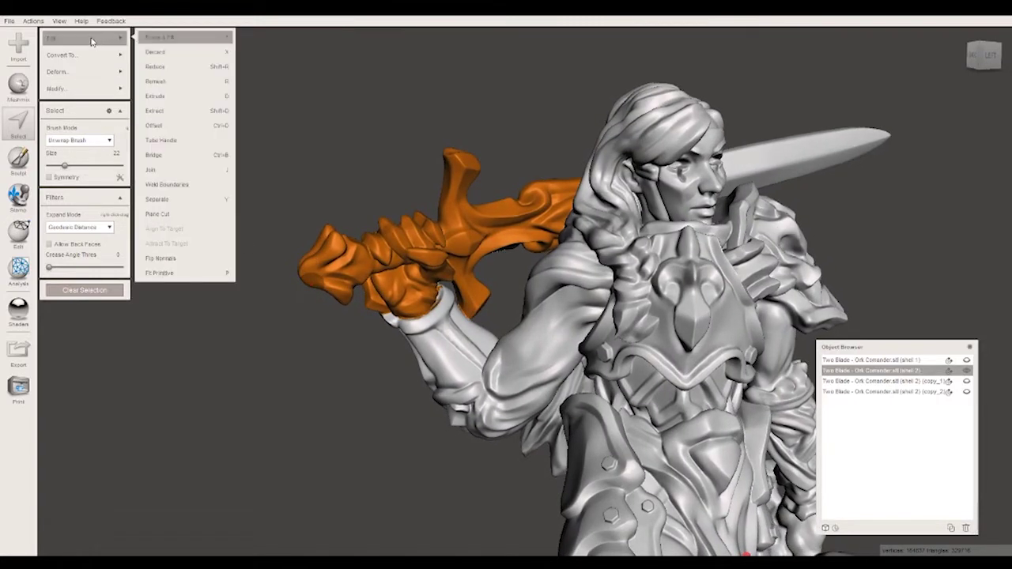
Step: Discard the selected hilt and hand, then inspect the new holes at the wrist and shoulder
{"action": "left_click", "coordinate": [169, 53]}
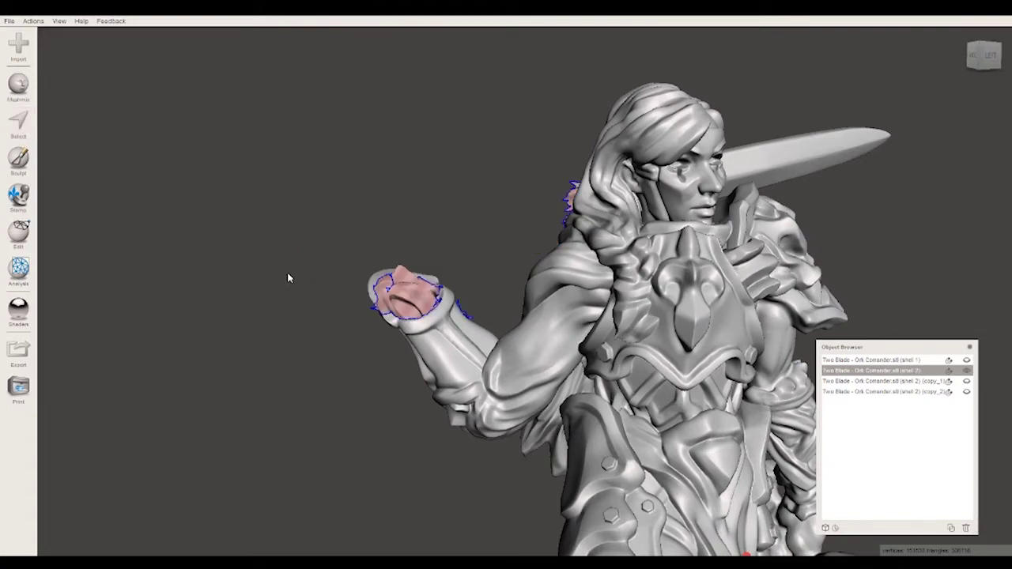
{"action": "right_click_drag", "start_coordinate": [328, 292], "coordinate": [323, 404]}
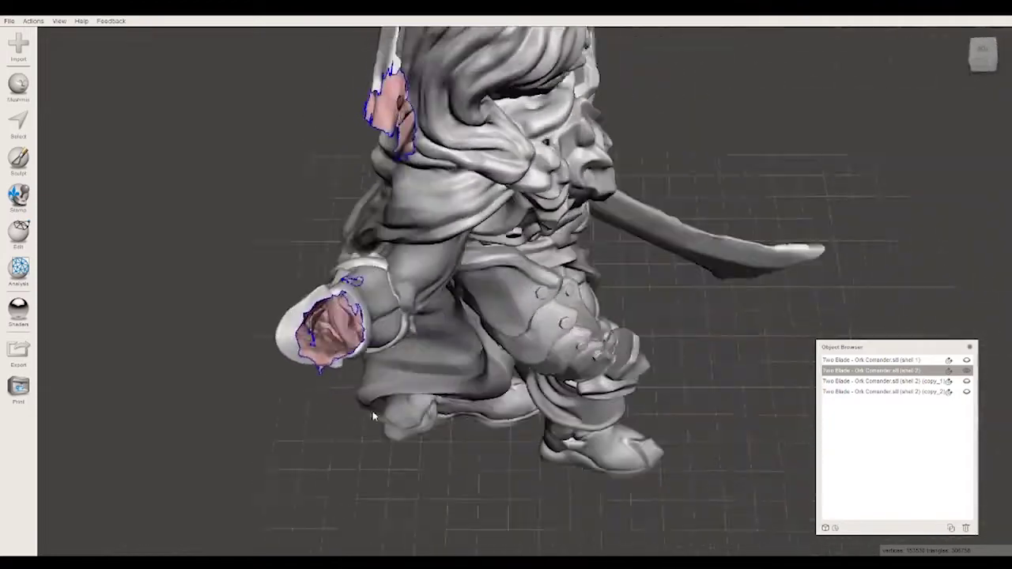
{"action": "mouse_move", "coordinate": [324, 405]}
{"action": "right_mouse_down"}
{"action": "mouse_move", "coordinate": [430, 451]}
{"action": "mouse_move", "coordinate": [322, 425]}
{"action": "mouse_move", "coordinate": [346, 336]}
{"action": "mouse_move", "coordinate": [470, 295]}
{"action": "mouse_move", "coordinate": [264, 289]}
{"action": "mouse_move", "coordinate": [229, 388]}
{"action": "mouse_move", "coordinate": [138, 245]}
{"action": "right_mouse_up"}
{"action": "left_click", "coordinate": [22, 241]}
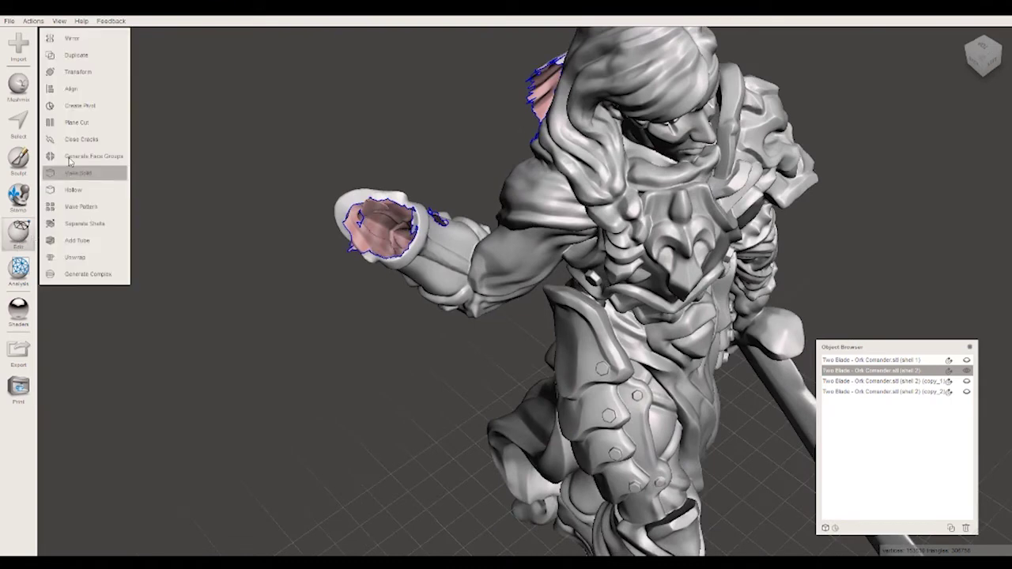
{"action": "left_click", "coordinate": [20, 268]}
Step: Use the Inspector to flat-fill the open holes at the arm stump and behind the shoulder
{"action": "left_click", "coordinate": [79, 38]}
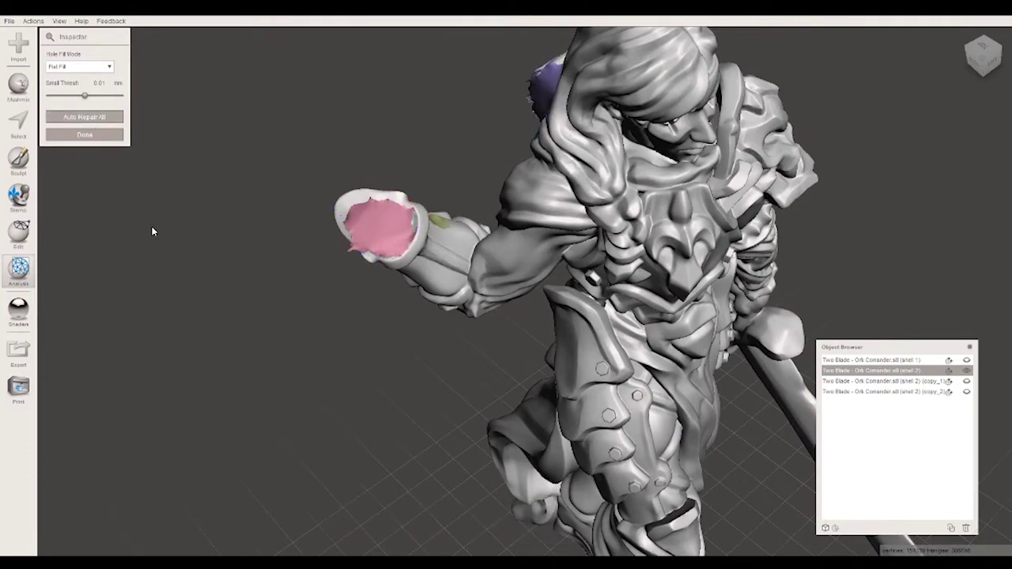
{"action": "right_click_drag", "start_coordinate": [309, 356], "coordinate": [116, 250]}
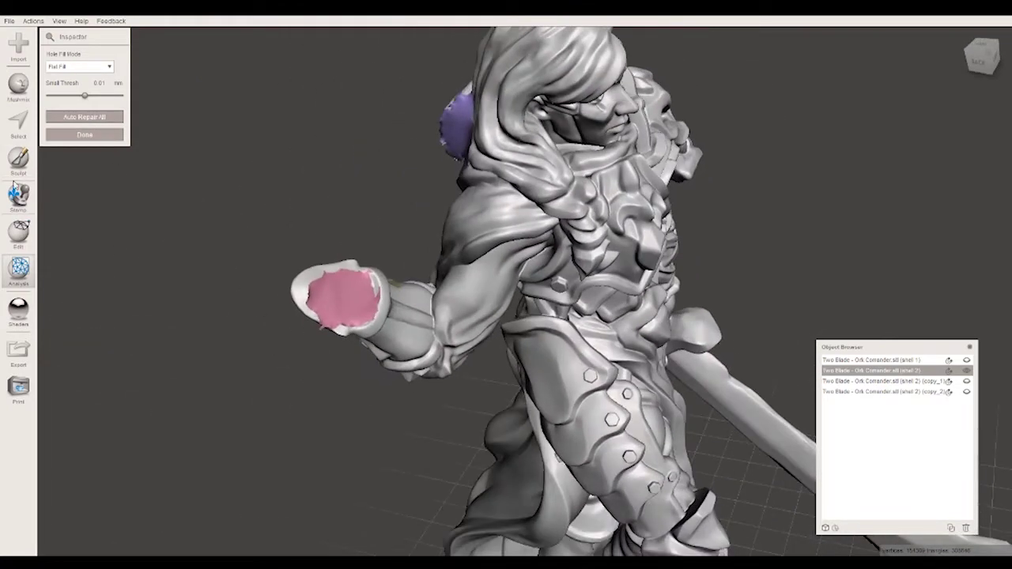
{"action": "left_click", "coordinate": [21, 168]}
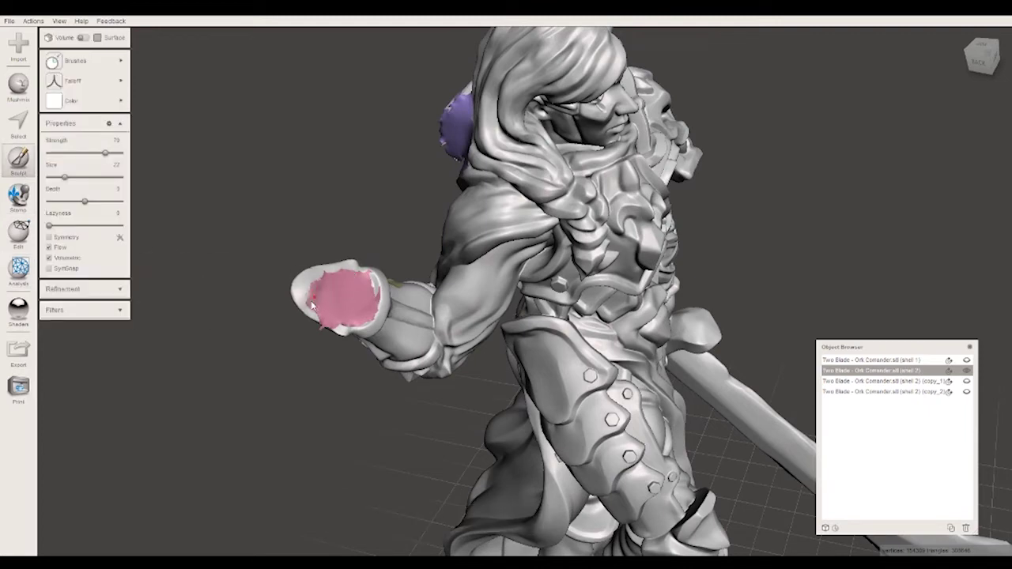
Step: Smooth the filled arm-stump patch with the sculpt brush and review it from several angles
{"action": "left_click_drag", "start_coordinate": [362, 318], "coordinate": [328, 327]}
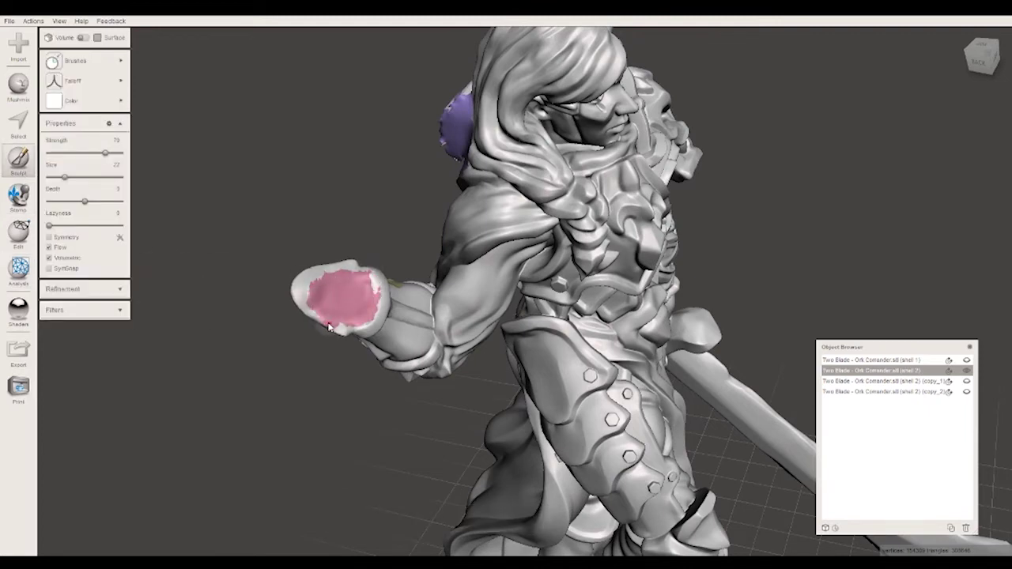
{"action": "mouse_move", "coordinate": [365, 298]}
{"action": "right_mouse_down"}
{"action": "mouse_move", "coordinate": [363, 189]}
{"action": "mouse_move", "coordinate": [376, 245]}
{"action": "right_mouse_up"}
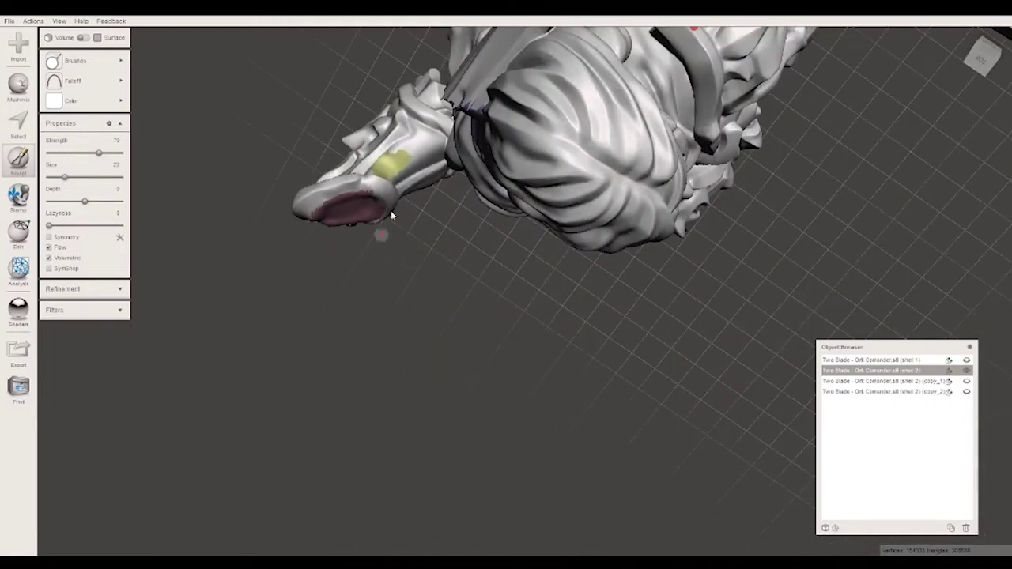
{"action": "mouse_move", "coordinate": [440, 332]}
{"action": "right_mouse_down"}
{"action": "mouse_move", "coordinate": [481, 151]}
{"action": "mouse_move", "coordinate": [361, 169]}
{"action": "mouse_move", "coordinate": [423, 140]}
{"action": "mouse_move", "coordinate": [323, 162]}
{"action": "mouse_move", "coordinate": [307, 140]}
{"action": "mouse_move", "coordinate": [198, 200]}
{"action": "mouse_move", "coordinate": [204, 166]}
{"action": "mouse_move", "coordinate": [189, 165]}
{"action": "right_mouse_up"}
{"action": "middle_click_drag", "start_coordinate": [486, 204], "coordinate": [412, 252]}
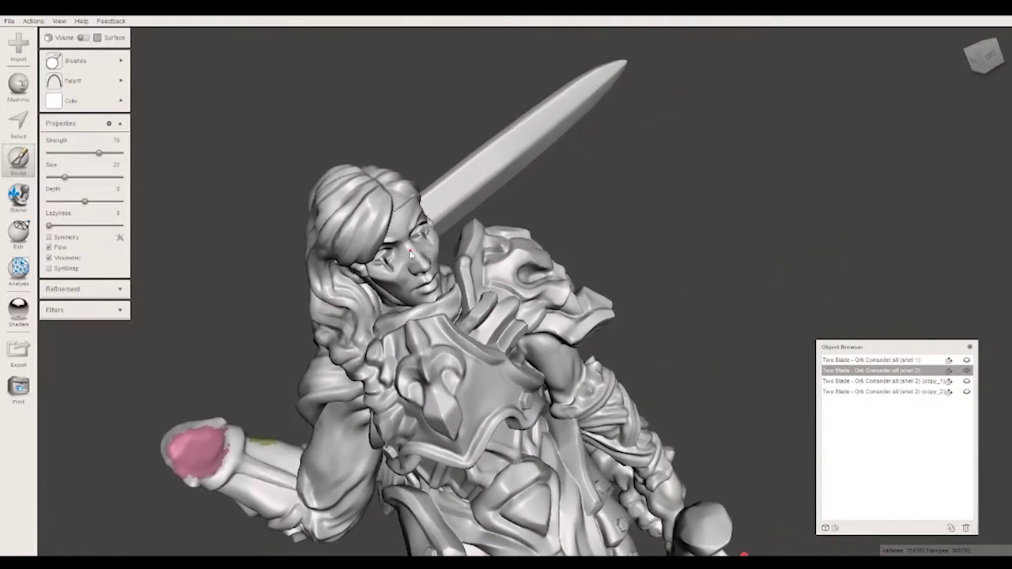
{"action": "mouse_move", "coordinate": [622, 207]}
{"action": "right_mouse_down"}
{"action": "mouse_move", "coordinate": [632, 191]}
{"action": "mouse_move", "coordinate": [617, 174]}
{"action": "mouse_move", "coordinate": [584, 202]}
{"action": "mouse_move", "coordinate": [703, 158]}
{"action": "mouse_move", "coordinate": [614, 208]}
{"action": "mouse_move", "coordinate": [650, 174]}
{"action": "mouse_move", "coordinate": [725, 203]}
{"action": "mouse_move", "coordinate": [688, 150]}
{"action": "mouse_move", "coordinate": [684, 232]}
{"action": "mouse_move", "coordinate": [550, 247]}
{"action": "mouse_move", "coordinate": [575, 243]}
{"action": "right_mouse_up"}
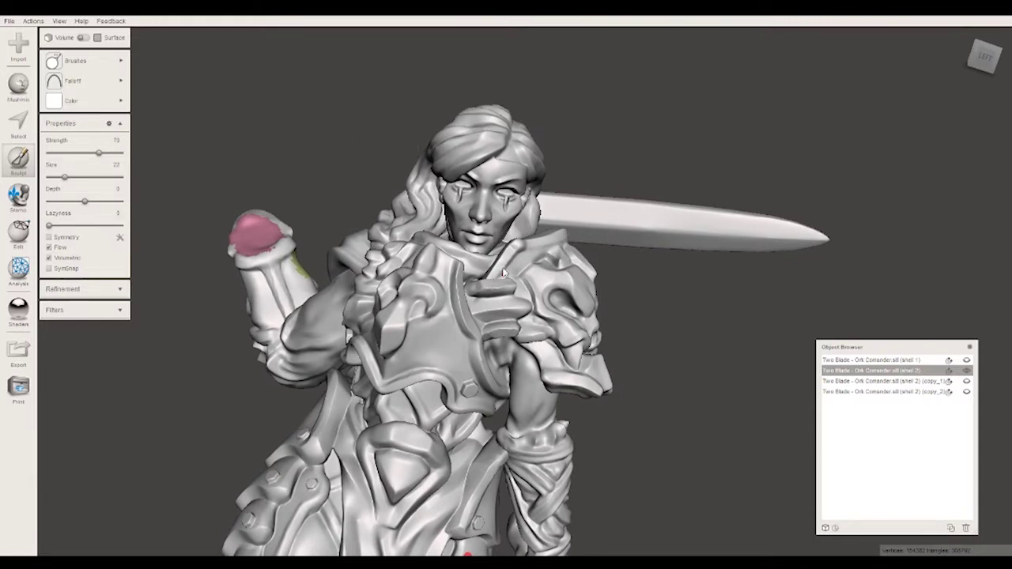
{"action": "mouse_move", "coordinate": [554, 274]}
{"action": "right_mouse_down"}
{"action": "mouse_move", "coordinate": [623, 151]}
{"action": "mouse_move", "coordinate": [637, 153]}
{"action": "mouse_move", "coordinate": [626, 139]}
{"action": "right_mouse_up"}
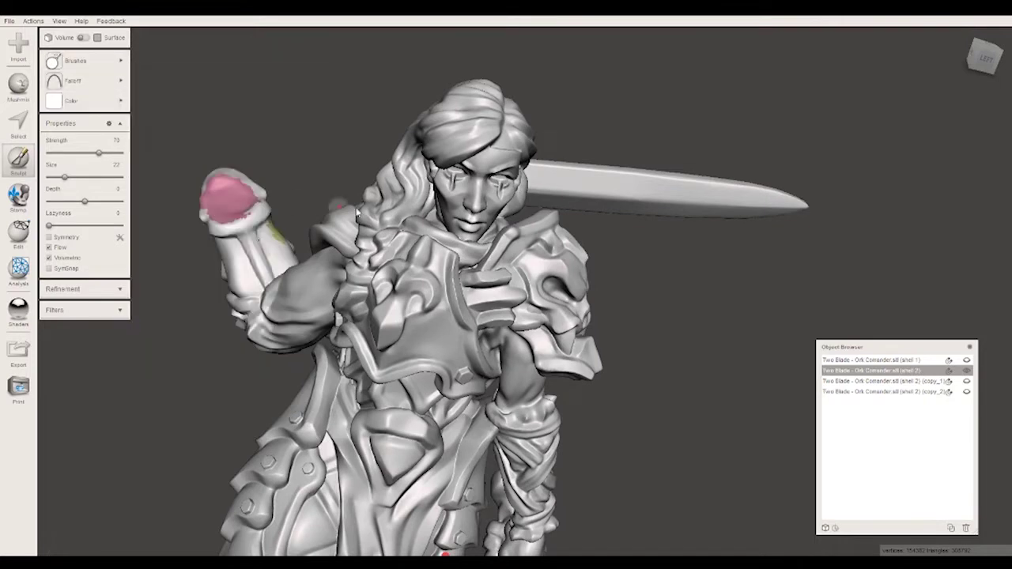
Step: Switch to Select and frame the back of the head where the blade's base begins
{"action": "left_click", "coordinate": [17, 125]}
{"action": "left_click_drag", "start_coordinate": [313, 164], "coordinate": [548, 115]}
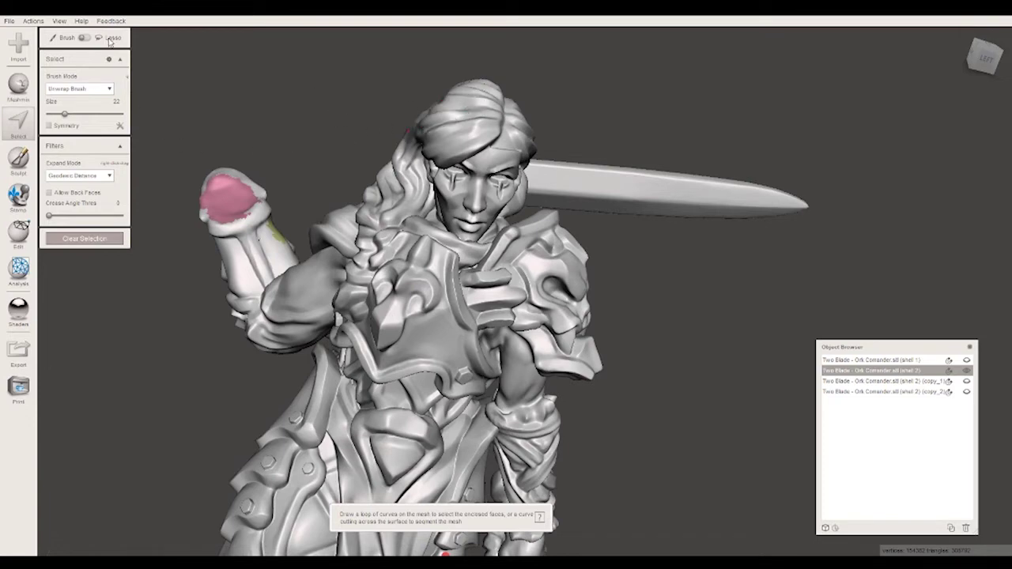
{"action": "mouse_move", "coordinate": [722, 122]}
{"action": "right_mouse_down"}
{"action": "mouse_move", "coordinate": [733, 130]}
{"action": "mouse_move", "coordinate": [722, 139]}
{"action": "right_mouse_up"}
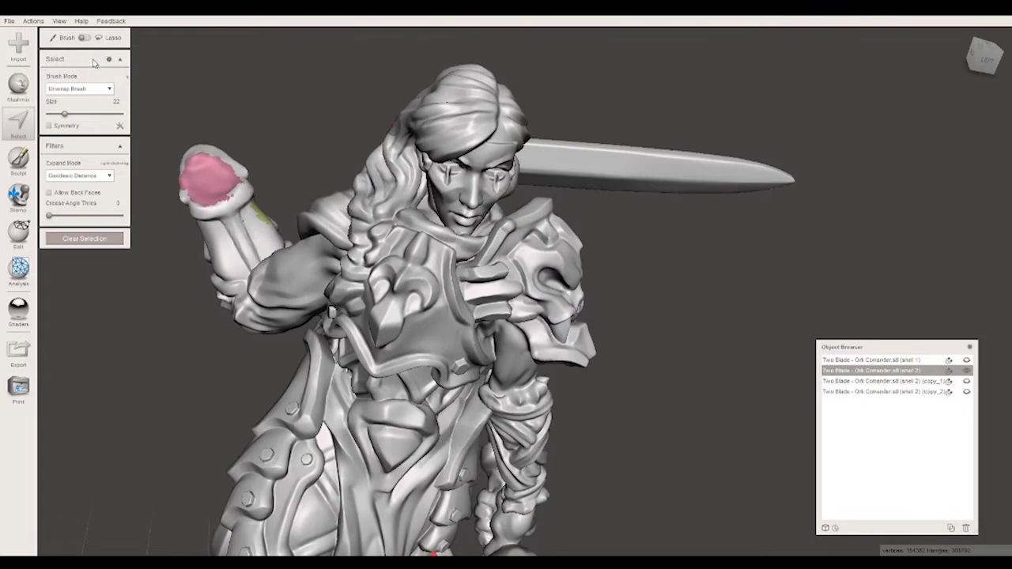
{"action": "mouse_move", "coordinate": [335, 162]}
{"action": "right_mouse_down"}
{"action": "mouse_move", "coordinate": [693, 271]}
{"action": "mouse_move", "coordinate": [795, 258]}
{"action": "mouse_move", "coordinate": [752, 213]}
{"action": "mouse_move", "coordinate": [500, 73]}
{"action": "mouse_move", "coordinate": [545, 190]}
{"action": "mouse_move", "coordinate": [670, 252]}
{"action": "mouse_move", "coordinate": [639, 203]}
{"action": "mouse_move", "coordinate": [647, 230]}
{"action": "mouse_move", "coordinate": [681, 217]}
{"action": "mouse_move", "coordinate": [808, 226]}
{"action": "mouse_move", "coordinate": [820, 219]}
{"action": "mouse_move", "coordinate": [807, 225]}
{"action": "mouse_move", "coordinate": [806, 204]}
{"action": "right_mouse_up"}
{"action": "scroll", "coordinate": [802, 197], "scroll_direction": "up", "scroll_amount": 2}
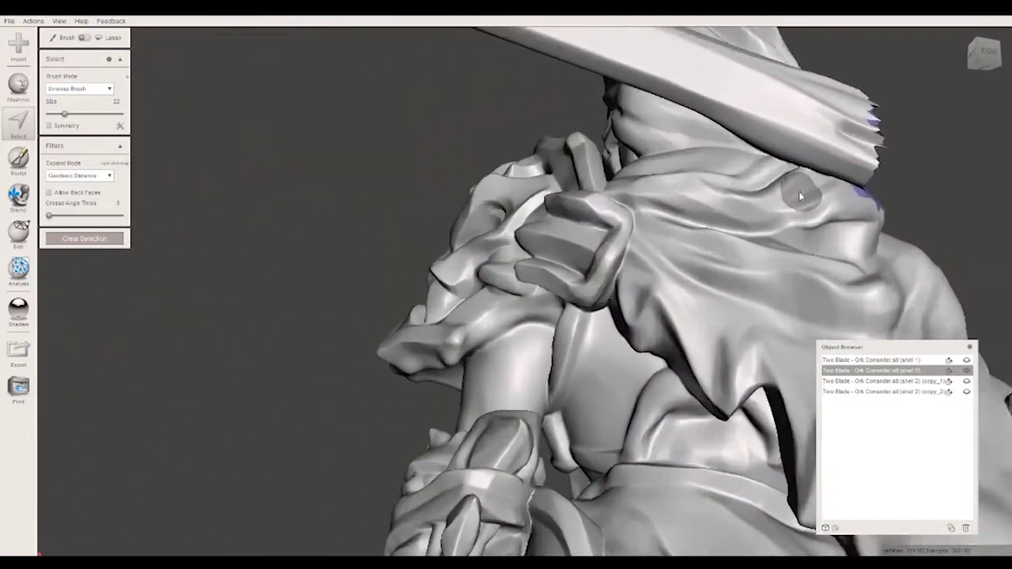
{"action": "scroll", "coordinate": [800, 186], "scroll_direction": "down", "scroll_amount": 4}
{"action": "middle_click_drag", "start_coordinate": [802, 178], "coordinate": [749, 187]}
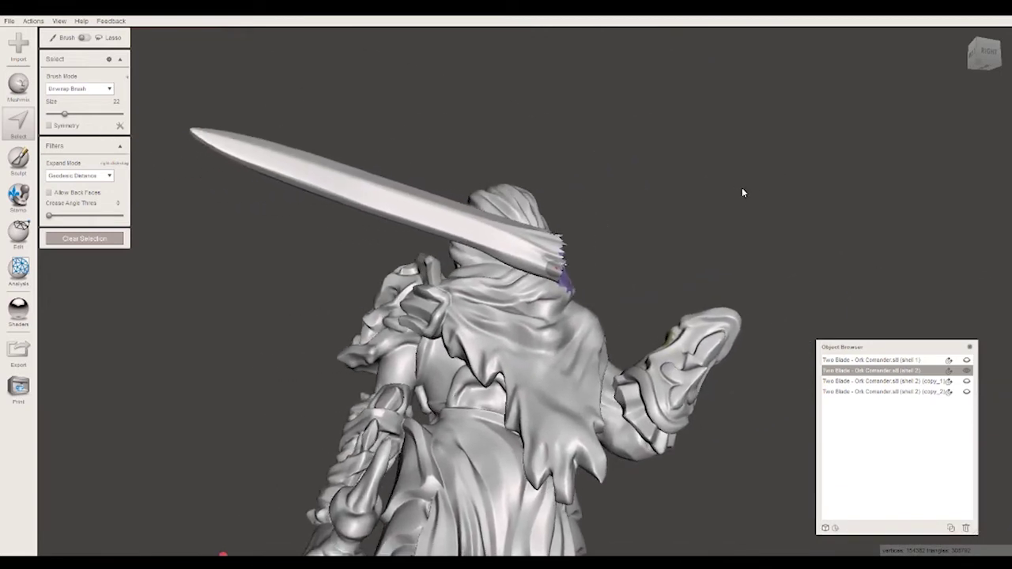
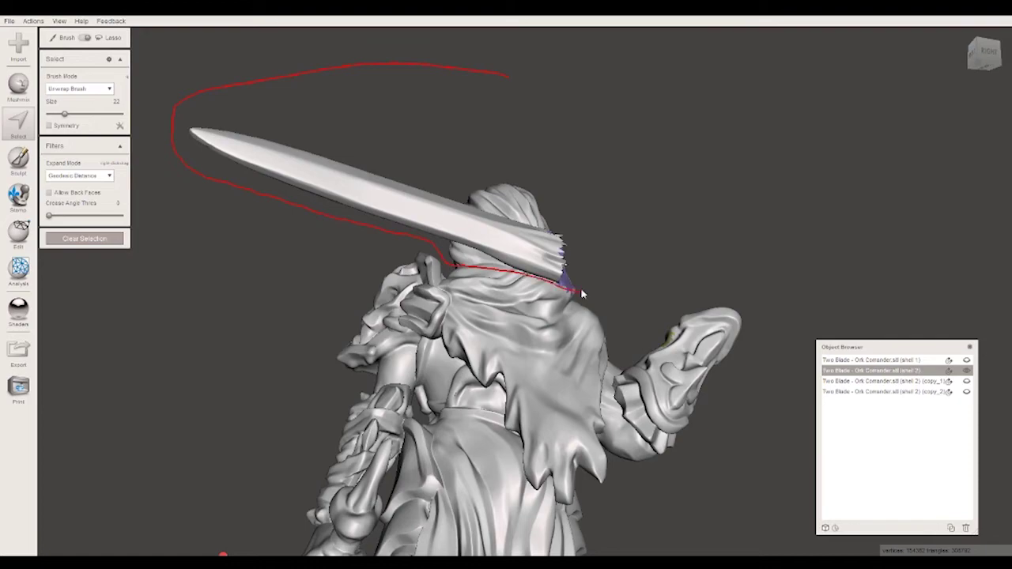
Step: Lasso the sword and hood, then paint the selection across the face, chin and jaw
{"action": "left_click_drag", "start_coordinate": [628, 223], "coordinate": [591, 317]}
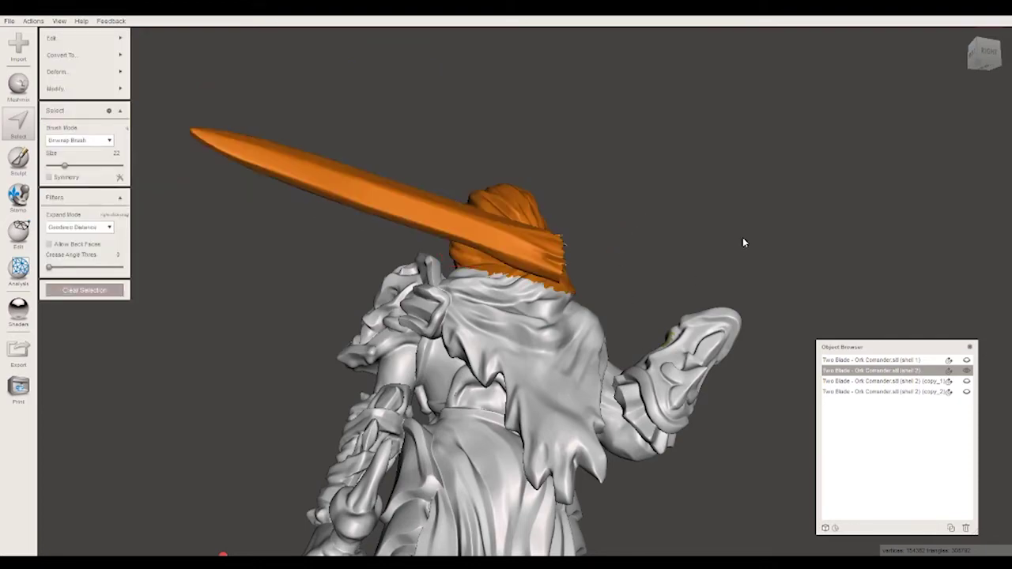
{"action": "mouse_move", "coordinate": [742, 243]}
{"action": "right_mouse_down"}
{"action": "mouse_move", "coordinate": [433, 233]}
{"action": "mouse_move", "coordinate": [427, 219]}
{"action": "mouse_move", "coordinate": [452, 219]}
{"action": "mouse_move", "coordinate": [479, 256]}
{"action": "right_mouse_up"}
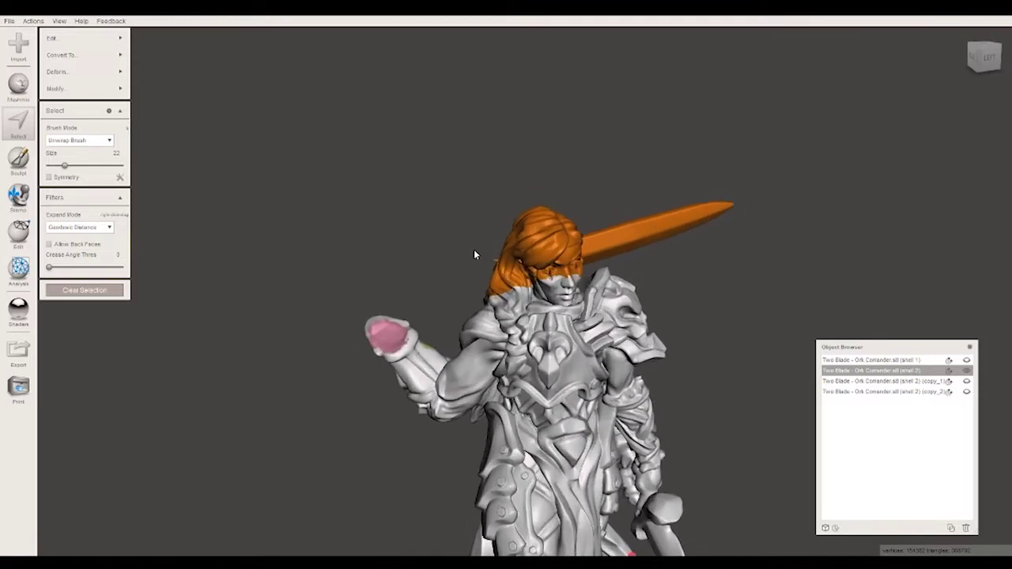
{"action": "scroll", "coordinate": [479, 256], "scroll_direction": "up", "scroll_amount": 3}
{"action": "scroll", "coordinate": [433, 305], "scroll_direction": "up", "scroll_amount": 3}
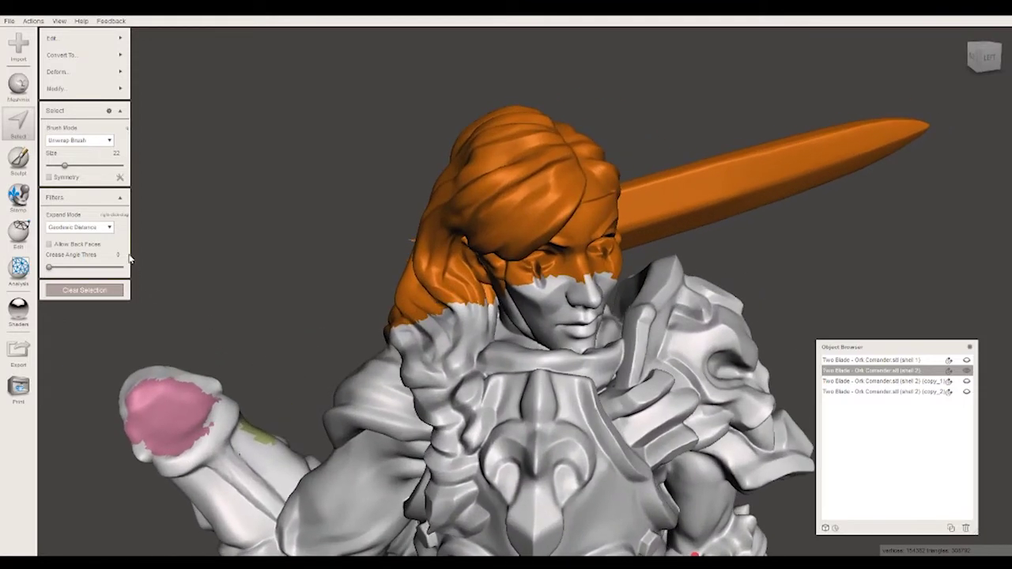
{"action": "mouse_move", "coordinate": [566, 294]}
{"action": "left_mouse_down"}
{"action": "mouse_move", "coordinate": [509, 290]}
{"action": "mouse_move", "coordinate": [425, 316]}
{"action": "left_mouse_up"}
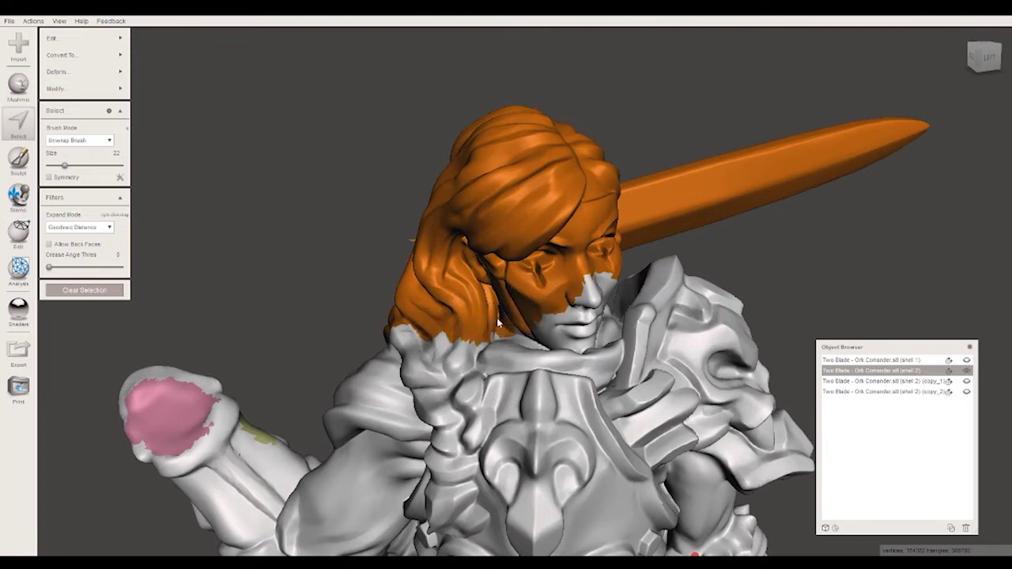
{"action": "mouse_move", "coordinate": [543, 333]}
{"action": "left_mouse_down"}
{"action": "mouse_move", "coordinate": [558, 334]}
{"action": "mouse_move", "coordinate": [583, 297]}
{"action": "left_mouse_up"}
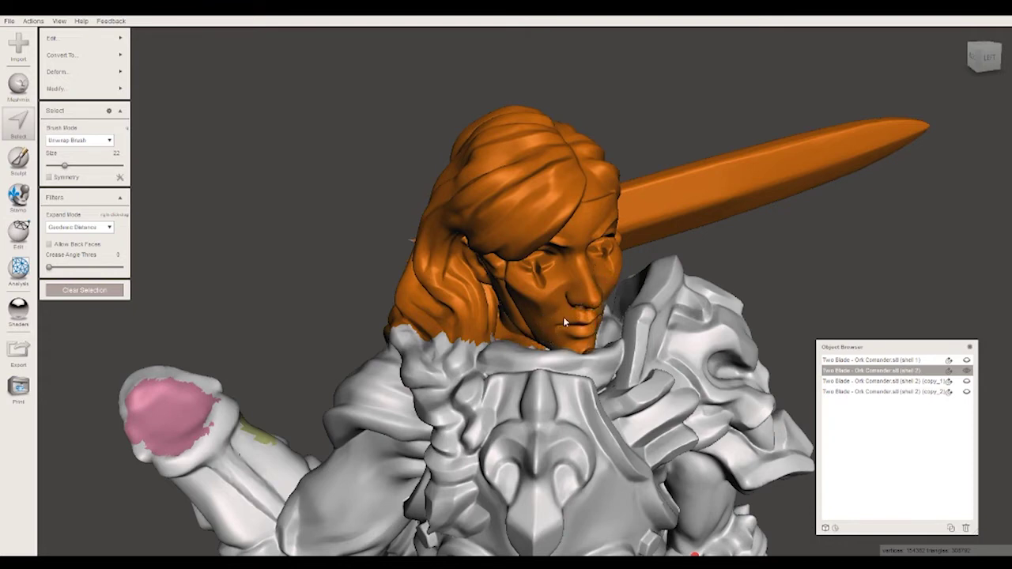
Step: Extend the selection down into the neck, checking it from above, side and behind
{"action": "right_click_drag", "start_coordinate": [856, 225], "coordinate": [682, 290]}
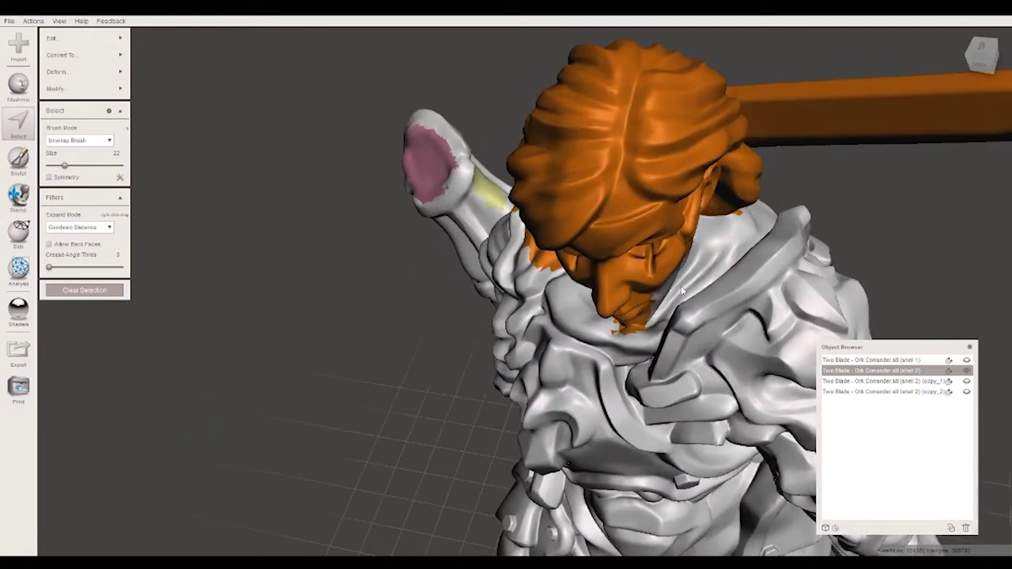
{"action": "right_click_drag", "start_coordinate": [898, 189], "coordinate": [692, 259]}
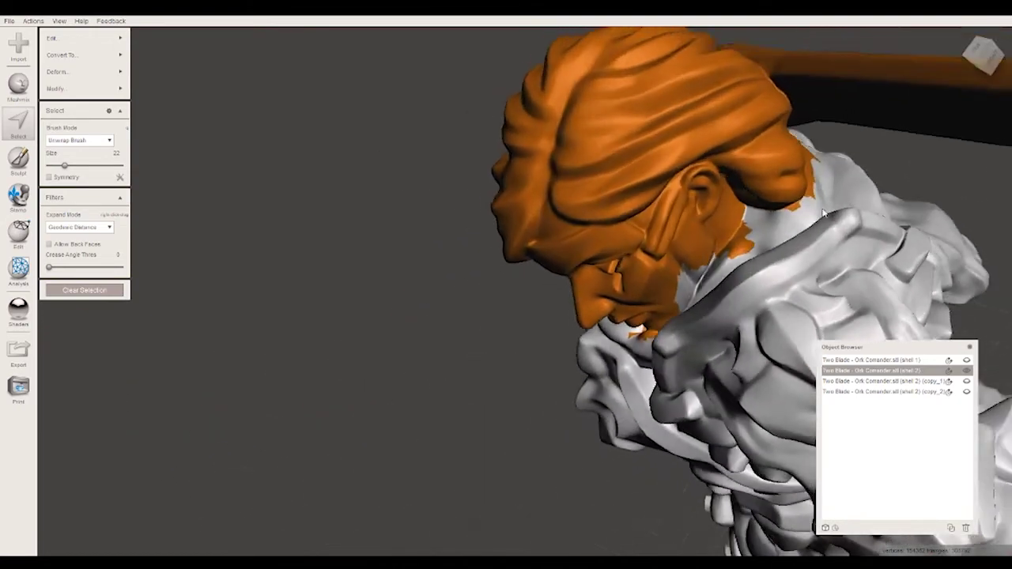
{"action": "left_click_drag", "start_coordinate": [680, 305], "coordinate": [691, 293]}
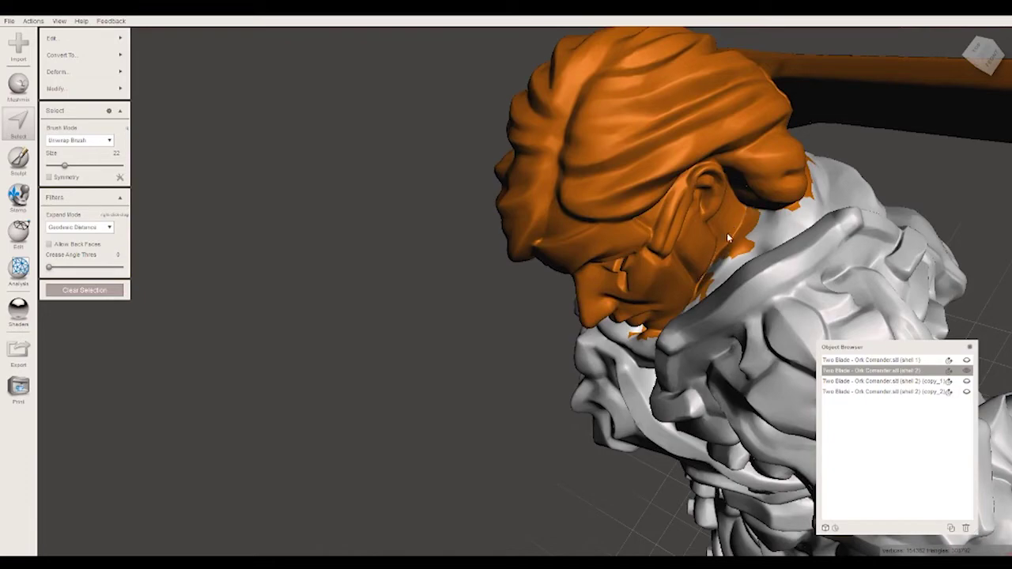
{"action": "mouse_move", "coordinate": [707, 254]}
{"action": "right_mouse_down"}
{"action": "mouse_move", "coordinate": [438, 337]}
{"action": "mouse_move", "coordinate": [621, 274]}
{"action": "mouse_move", "coordinate": [534, 329]}
{"action": "mouse_move", "coordinate": [458, 359]}
{"action": "mouse_move", "coordinate": [448, 390]}
{"action": "mouse_move", "coordinate": [640, 280]}
{"action": "mouse_move", "coordinate": [445, 314]}
{"action": "right_mouse_up"}
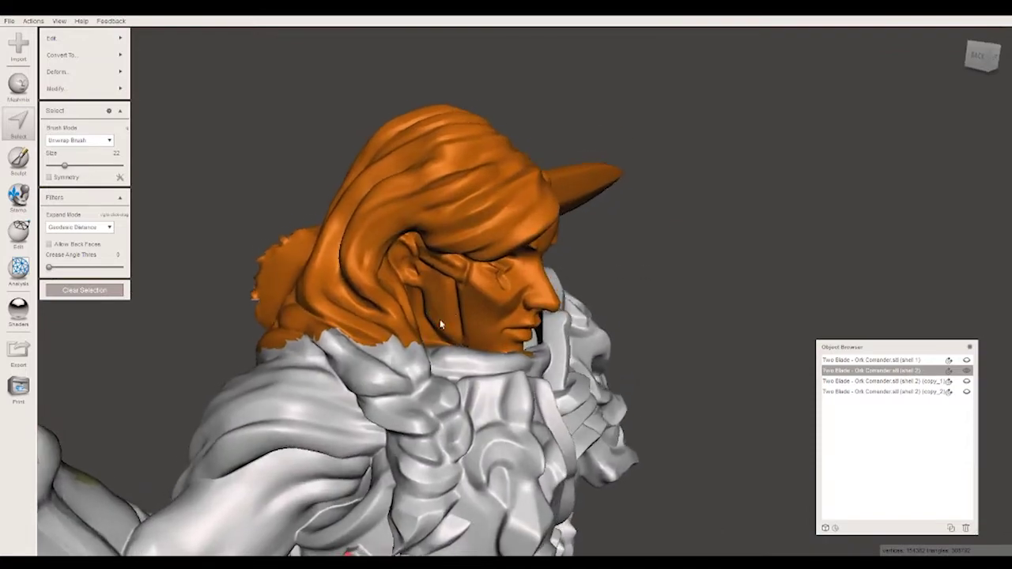
{"action": "mouse_move", "coordinate": [445, 235]}
{"action": "right_mouse_down"}
{"action": "mouse_move", "coordinate": [756, 235]}
{"action": "mouse_move", "coordinate": [729, 271]}
{"action": "mouse_move", "coordinate": [453, 366]}
{"action": "right_mouse_up"}
Step: Erase the selection from the collar so it ends at the collar line
{"action": "left_click_drag", "start_coordinate": [212, 430], "coordinate": [277, 437], "text": "ctrl"}
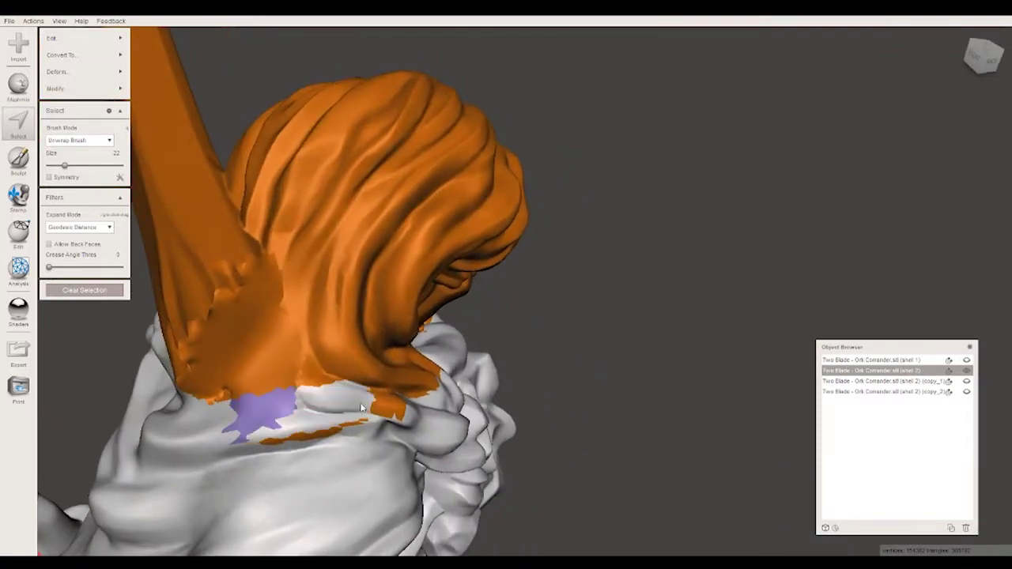
{"action": "mouse_move", "coordinate": [434, 414]}
{"action": "right_mouse_down"}
{"action": "mouse_move", "coordinate": [688, 282]}
{"action": "mouse_move", "coordinate": [630, 250]}
{"action": "mouse_move", "coordinate": [637, 315]}
{"action": "right_mouse_up"}
{"action": "mouse_move", "coordinate": [409, 346]}
{"action": "left_mouse_down", "text": "ctrl"}
{"action": "mouse_move", "coordinate": [403, 328]}
{"action": "mouse_move", "coordinate": [355, 317]}
{"action": "mouse_move", "coordinate": [373, 348]}
{"action": "left_mouse_up", "text": "ctrl"}
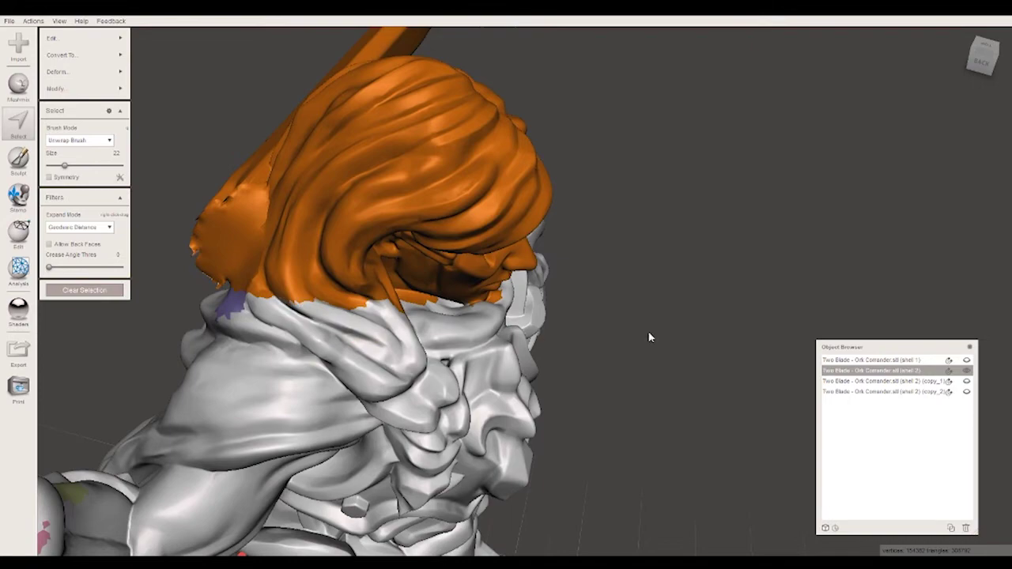
{"action": "right_click_drag", "start_coordinate": [591, 342], "coordinate": [462, 294]}
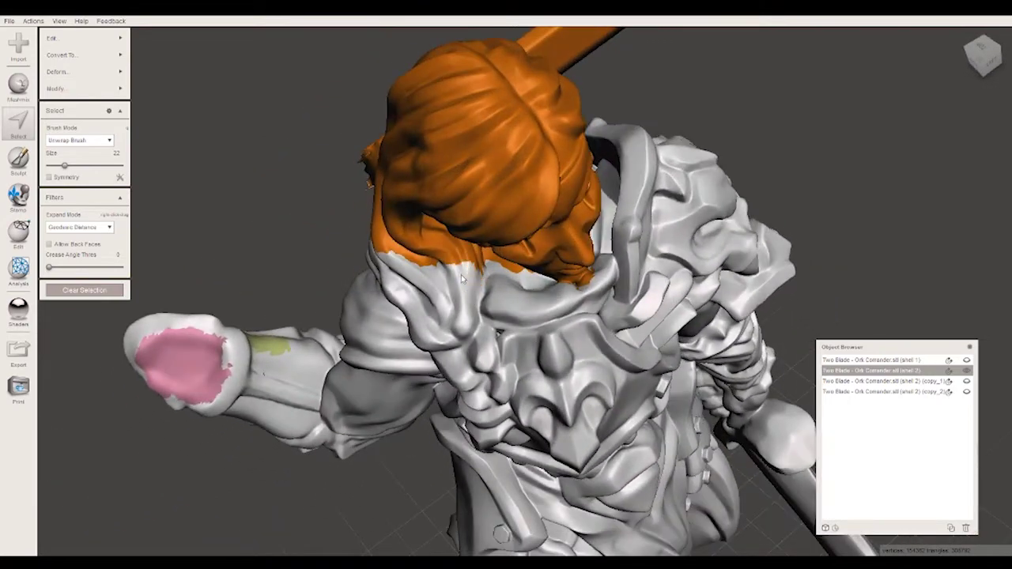
{"action": "right_click_drag", "start_coordinate": [547, 307], "coordinate": [859, 84]}
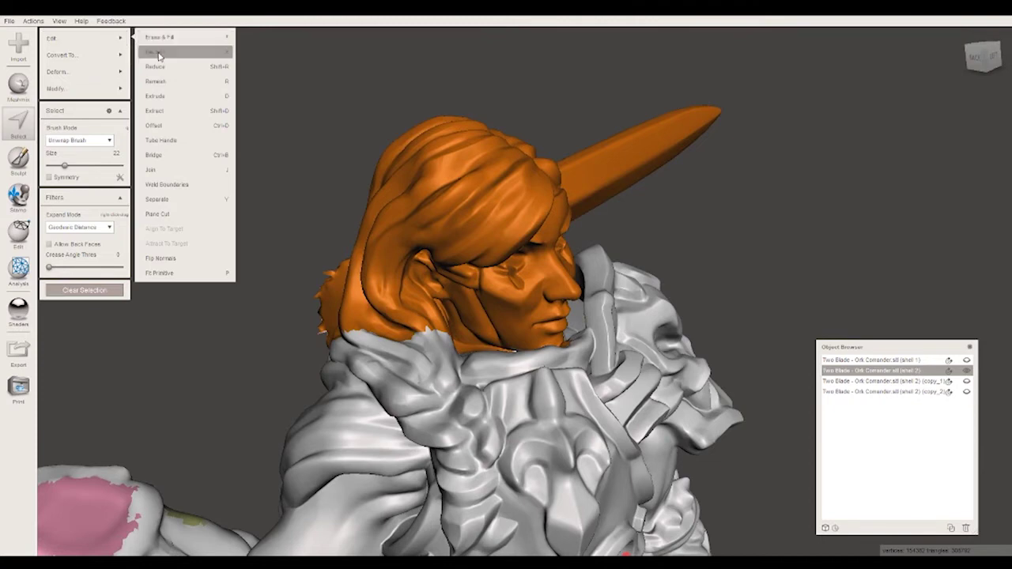
Step: Discard the selected head and sword, then flat-fill the neck hole using the Inspector
{"action": "left_click", "coordinate": [158, 52]}
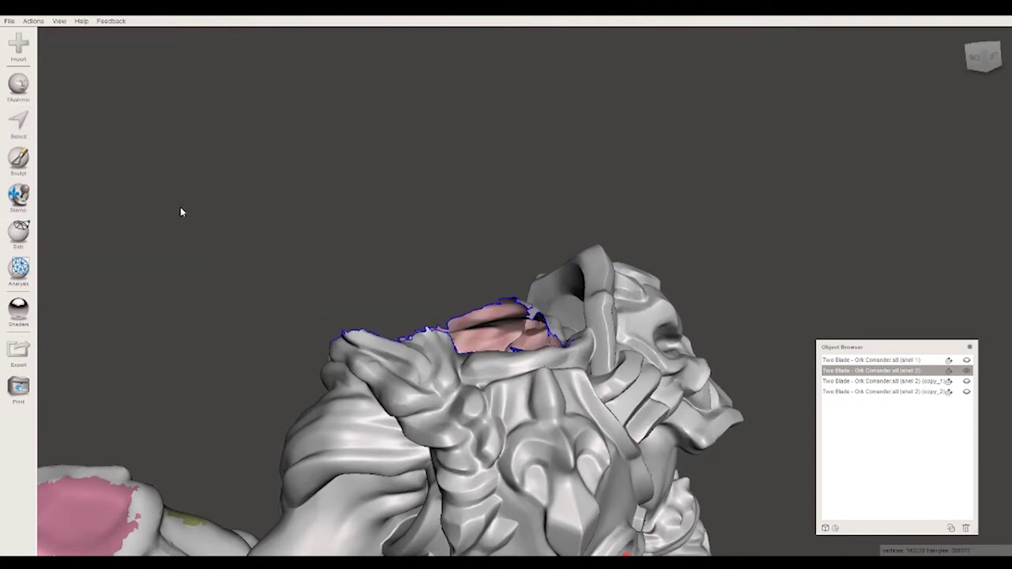
{"action": "left_click", "coordinate": [21, 271]}
{"action": "left_click", "coordinate": [74, 41]}
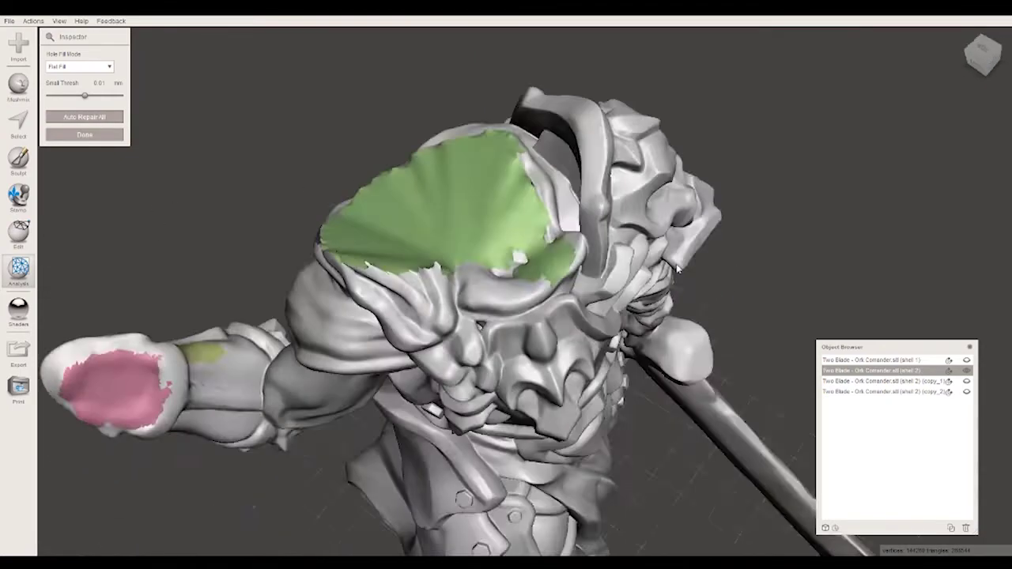
{"action": "mouse_move", "coordinate": [676, 269]}
{"action": "right_mouse_down"}
{"action": "mouse_move", "coordinate": [752, 264]}
{"action": "mouse_move", "coordinate": [767, 372]}
{"action": "mouse_move", "coordinate": [717, 241]}
{"action": "mouse_move", "coordinate": [675, 196]}
{"action": "mouse_move", "coordinate": [679, 134]}
{"action": "mouse_move", "coordinate": [632, 192]}
{"action": "mouse_move", "coordinate": [727, 254]}
{"action": "mouse_move", "coordinate": [717, 305]}
{"action": "mouse_move", "coordinate": [695, 285]}
{"action": "right_mouse_up"}
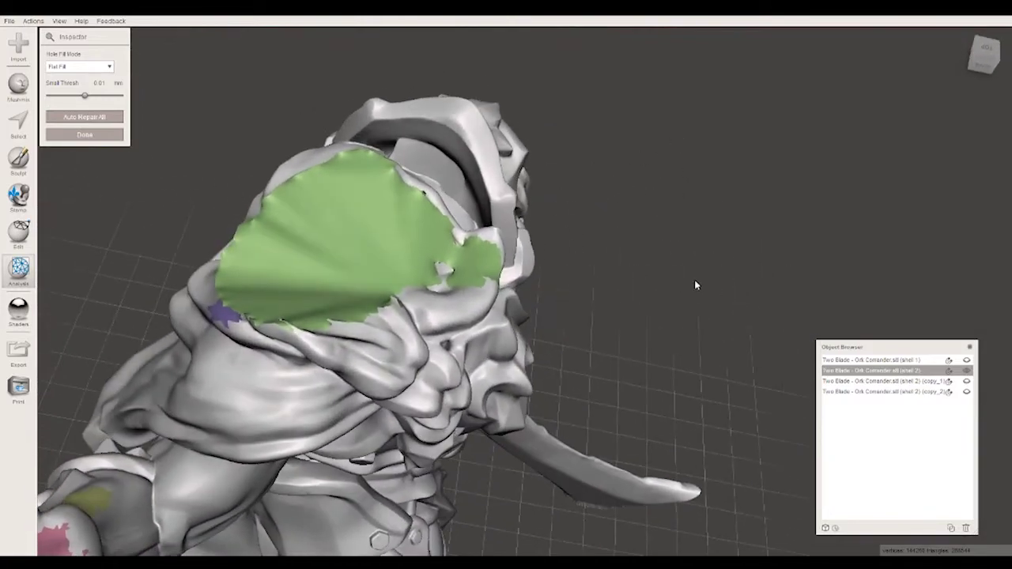
{"action": "left_click", "coordinate": [85, 135]}
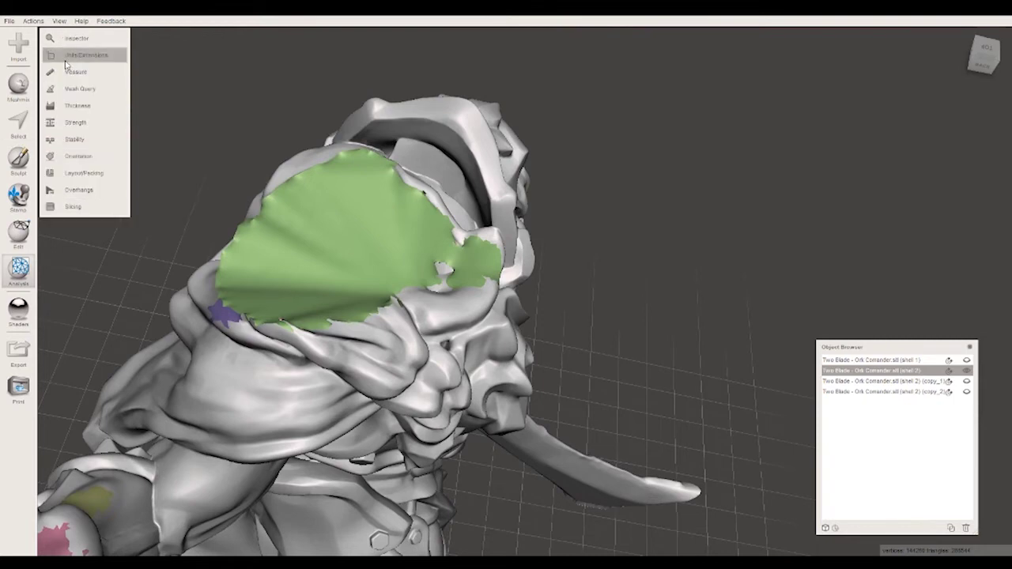
{"action": "left_click", "coordinate": [20, 157]}
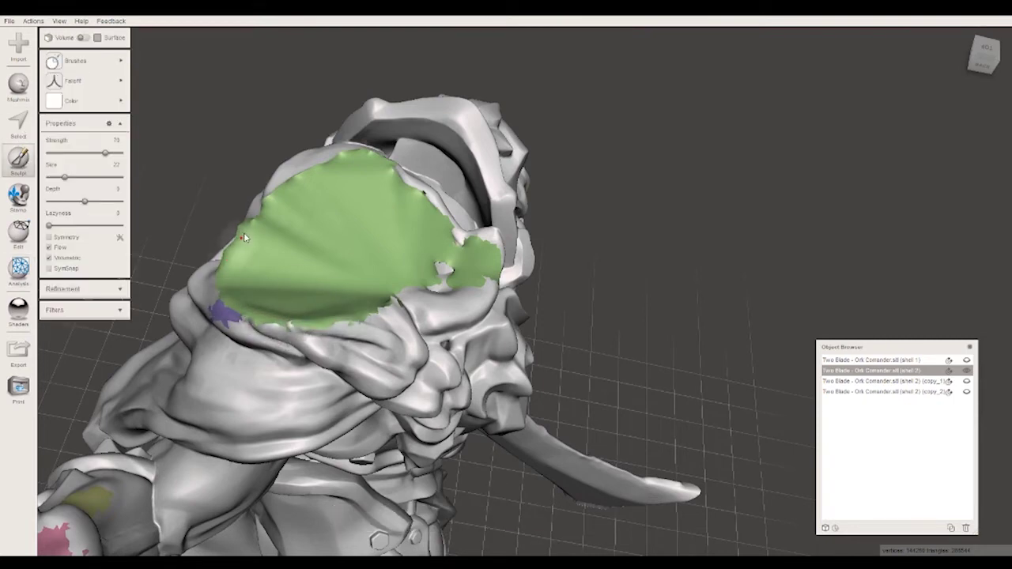
Step: Sculpt along the top edge of the green filled neck patch
{"action": "mouse_move", "coordinate": [279, 195]}
{"action": "left_mouse_down"}
{"action": "mouse_move", "coordinate": [344, 158]}
{"action": "mouse_move", "coordinate": [391, 170]}
{"action": "mouse_move", "coordinate": [485, 255]}
{"action": "mouse_move", "coordinate": [373, 313]}
{"action": "mouse_move", "coordinate": [293, 335]}
{"action": "mouse_move", "coordinate": [293, 323]}
{"action": "mouse_move", "coordinate": [339, 321]}
{"action": "left_mouse_up"}
{"action": "right_click_drag", "start_coordinate": [654, 214], "coordinate": [814, 199]}
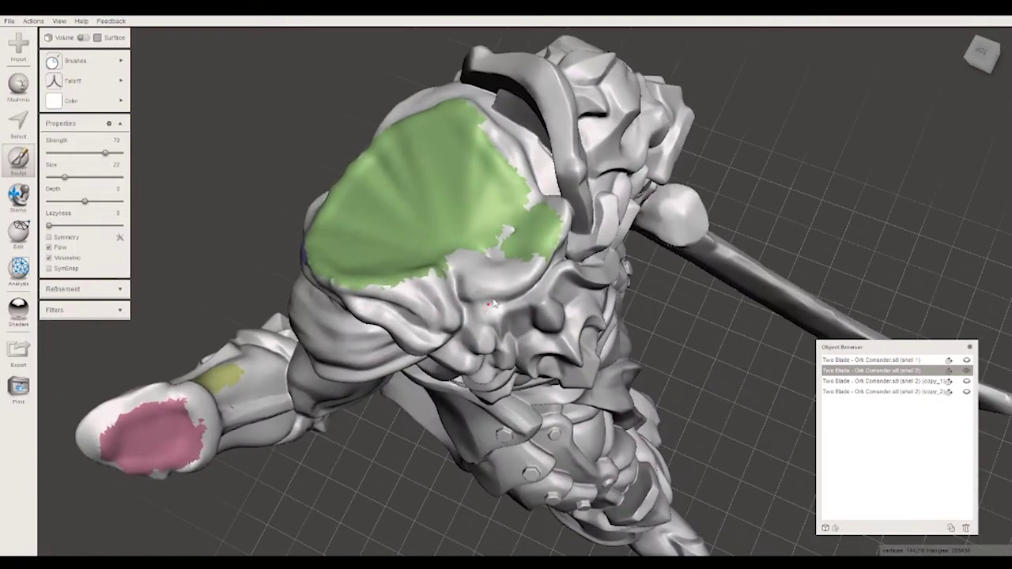
{"action": "right_click_drag", "start_coordinate": [782, 146], "coordinate": [802, 139]}
{"action": "mouse_move", "coordinate": [500, 244]}
{"action": "left_mouse_down"}
{"action": "mouse_move", "coordinate": [476, 268]}
{"action": "mouse_move", "coordinate": [486, 194]}
{"action": "mouse_move", "coordinate": [438, 143]}
{"action": "left_mouse_up"}
{"action": "mouse_move", "coordinate": [436, 139]}
{"action": "right_mouse_down"}
{"action": "mouse_move", "coordinate": [673, 108]}
{"action": "mouse_move", "coordinate": [802, 163]}
{"action": "mouse_move", "coordinate": [732, 118]}
{"action": "mouse_move", "coordinate": [707, 207]}
{"action": "right_mouse_up"}
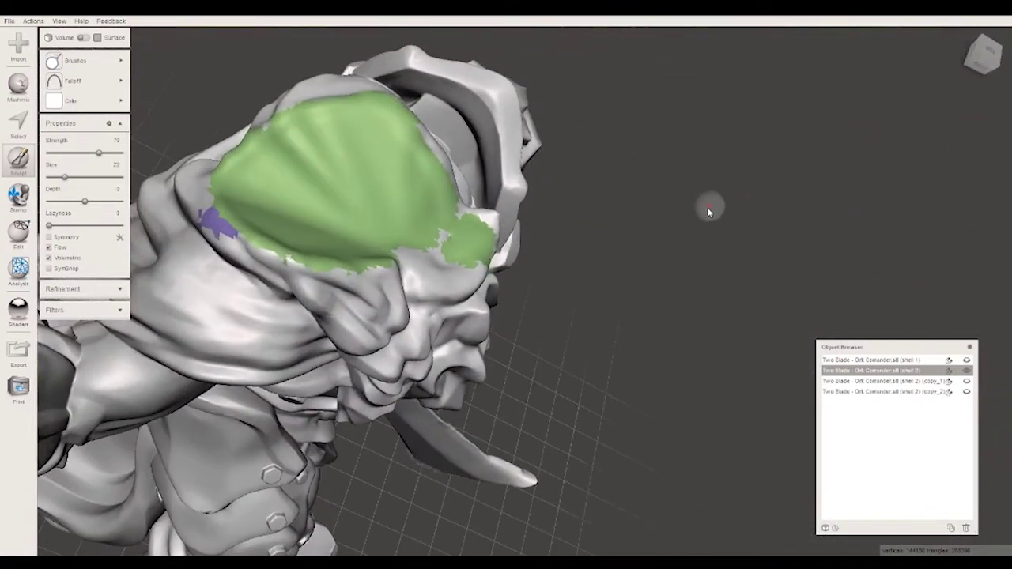
Step: Raise the brush size to 24 and sculpt grooves, ridges and the right rim of the patch
{"action": "left_click", "coordinate": [265, 239]}
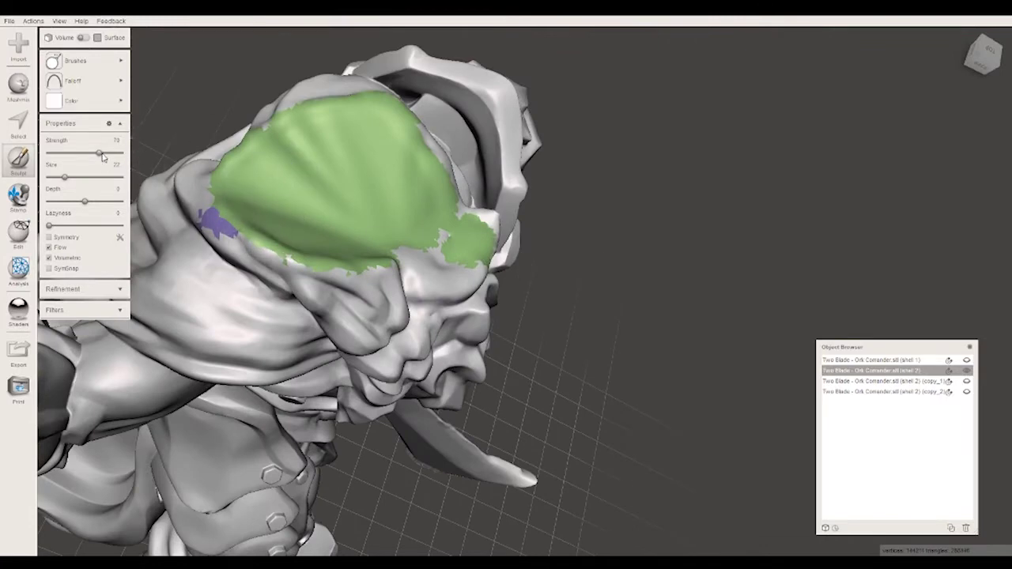
{"action": "left_click_drag", "start_coordinate": [68, 179], "coordinate": [70, 178]}
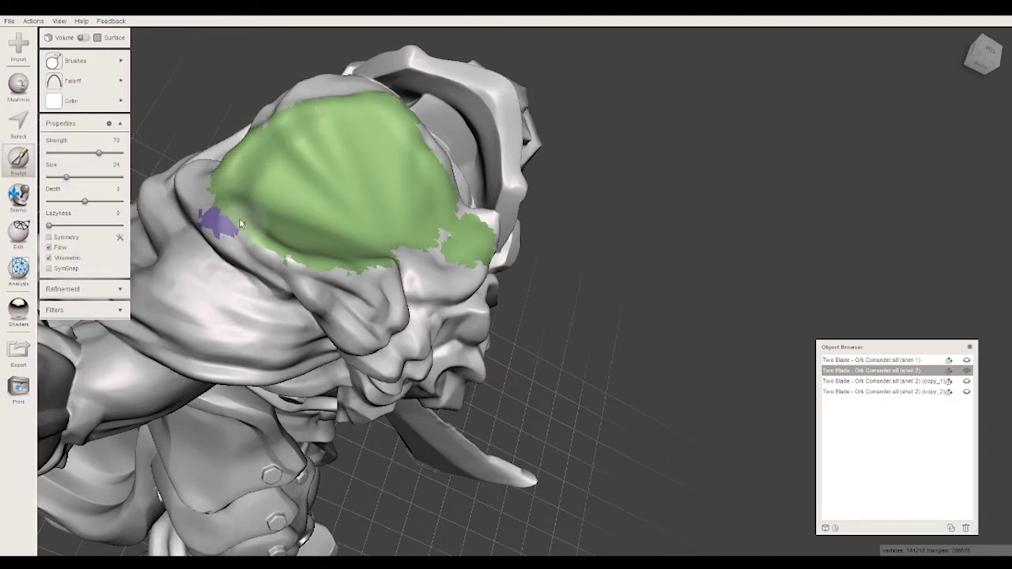
{"action": "left_click_drag", "start_coordinate": [233, 193], "coordinate": [245, 155]}
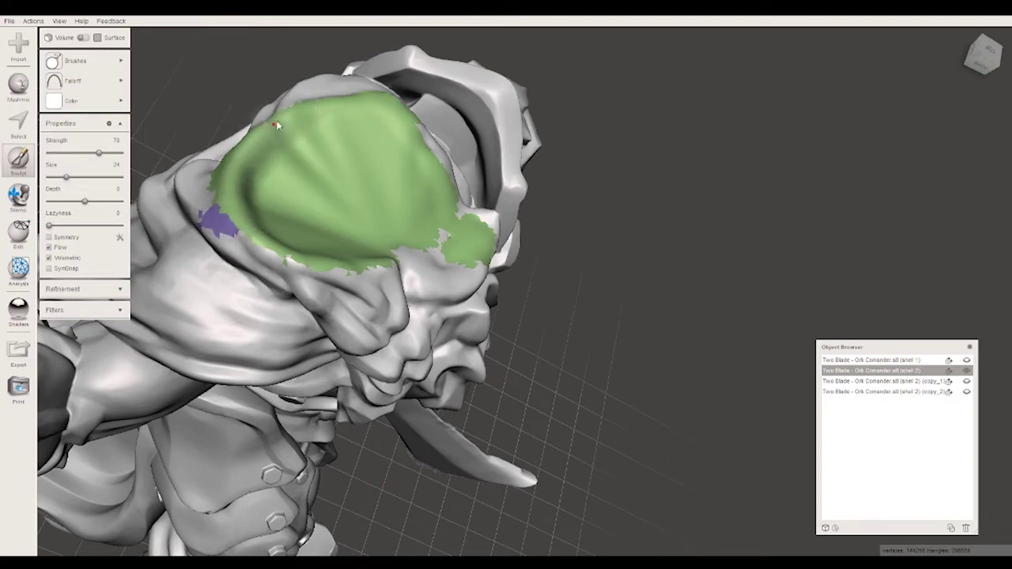
{"action": "left_click_drag", "start_coordinate": [276, 125], "coordinate": [288, 253]}
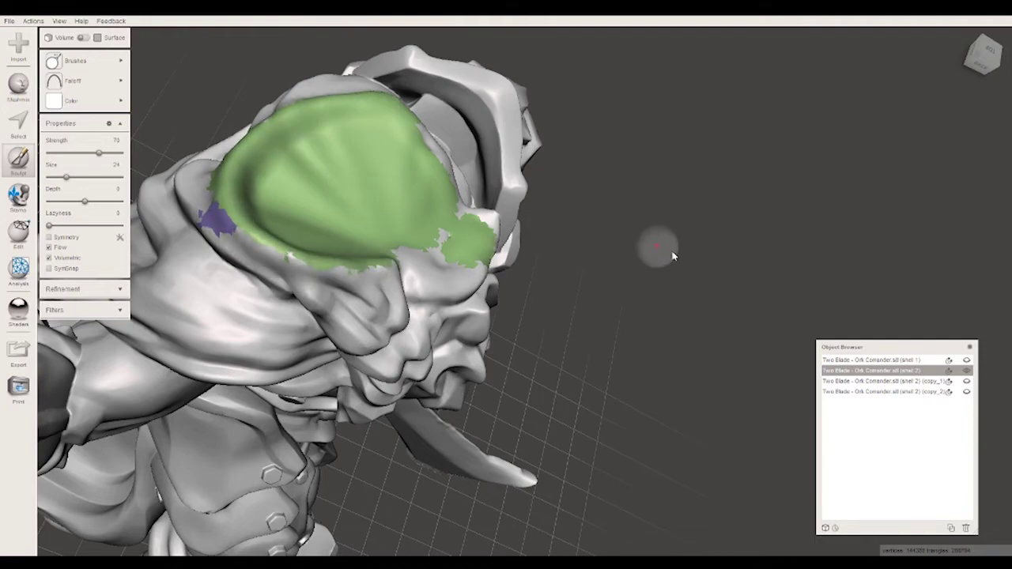
{"action": "mouse_move", "coordinate": [697, 296]}
{"action": "right_mouse_down"}
{"action": "mouse_move", "coordinate": [585, 203]}
{"action": "mouse_move", "coordinate": [599, 250]}
{"action": "right_mouse_up"}
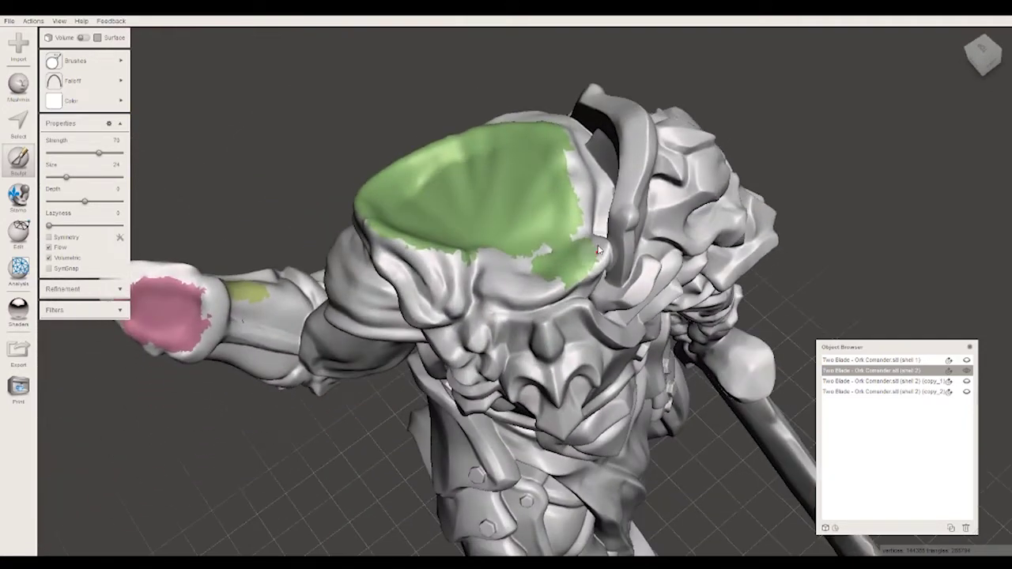
{"action": "left_click_drag", "start_coordinate": [547, 135], "coordinate": [521, 256]}
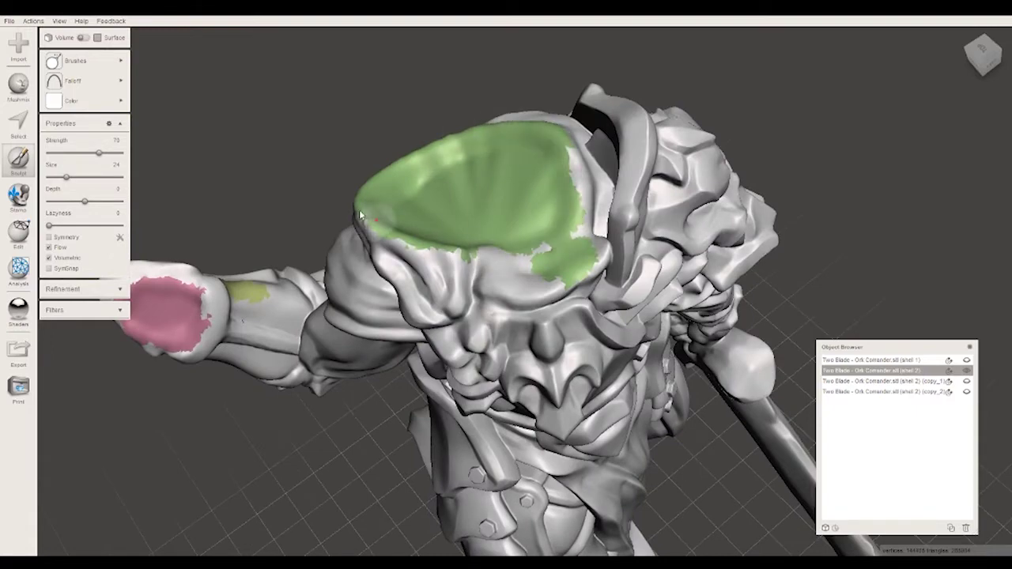
{"action": "right_click_drag", "start_coordinate": [275, 178], "coordinate": [371, 96]}
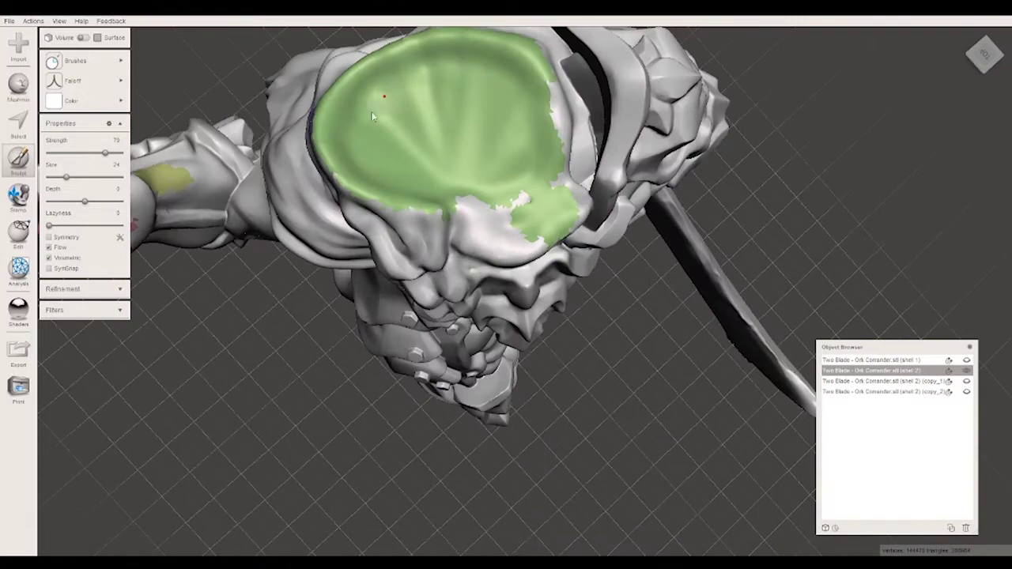
{"action": "right_click_drag", "start_coordinate": [421, 147], "coordinate": [480, 243]}
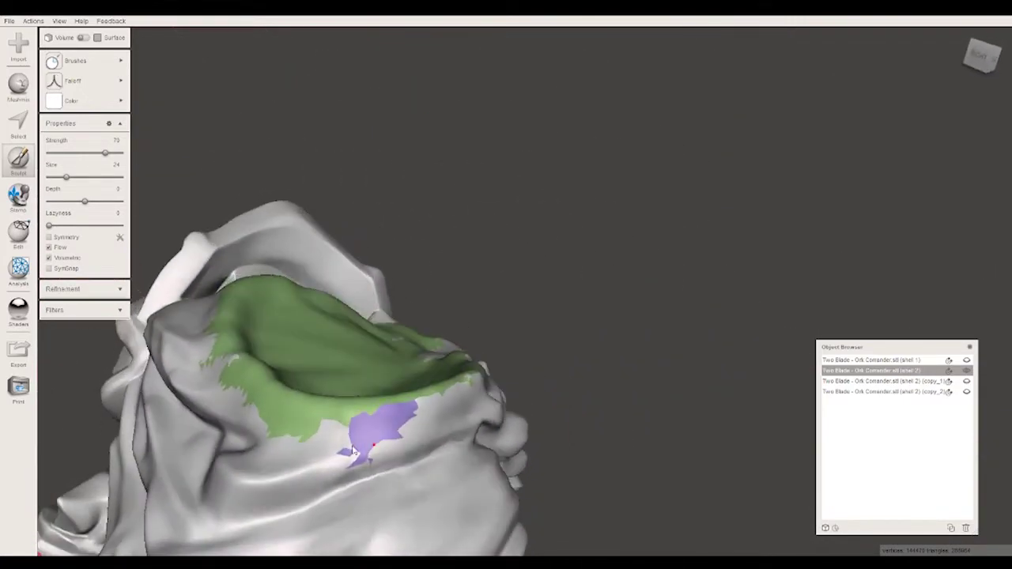
{"action": "mouse_move", "coordinate": [620, 324]}
{"action": "right_mouse_down"}
{"action": "mouse_move", "coordinate": [563, 354]}
{"action": "mouse_move", "coordinate": [459, 264]}
{"action": "right_mouse_up"}
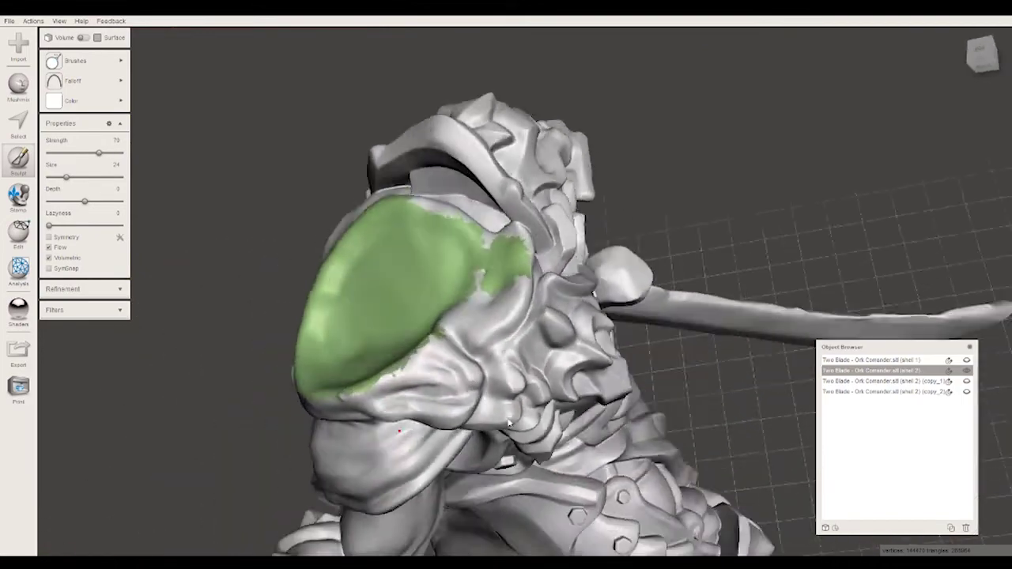
{"action": "mouse_move", "coordinate": [687, 169]}
{"action": "right_mouse_down"}
{"action": "mouse_move", "coordinate": [723, 105]}
{"action": "mouse_move", "coordinate": [678, 166]}
{"action": "mouse_move", "coordinate": [583, 151]}
{"action": "mouse_move", "coordinate": [501, 330]}
{"action": "mouse_move", "coordinate": [610, 249]}
{"action": "mouse_move", "coordinate": [433, 405]}
{"action": "right_mouse_up"}
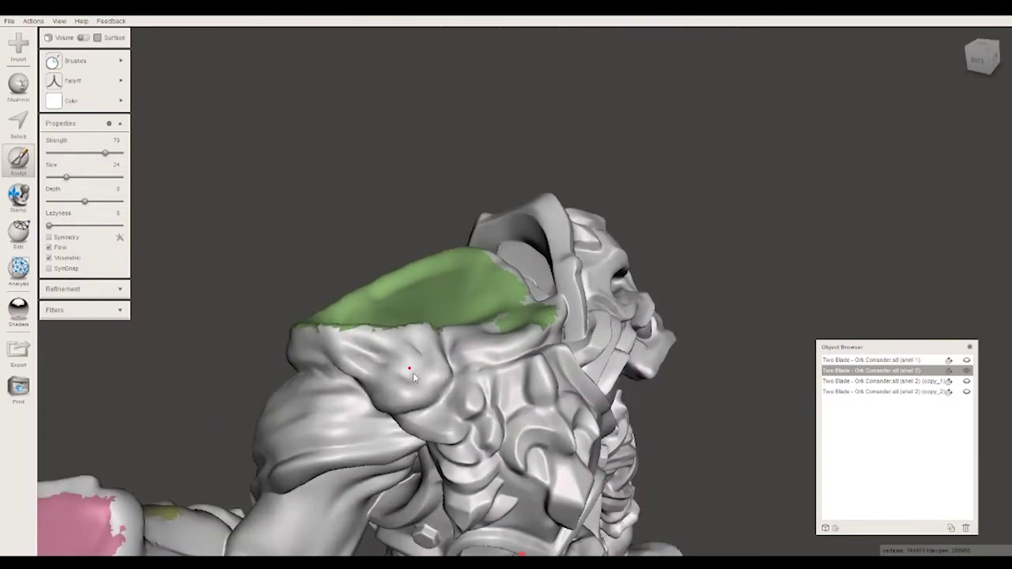
{"action": "mouse_move", "coordinate": [475, 383]}
{"action": "right_mouse_down"}
{"action": "mouse_move", "coordinate": [763, 229]}
{"action": "mouse_move", "coordinate": [753, 258]}
{"action": "right_mouse_up"}
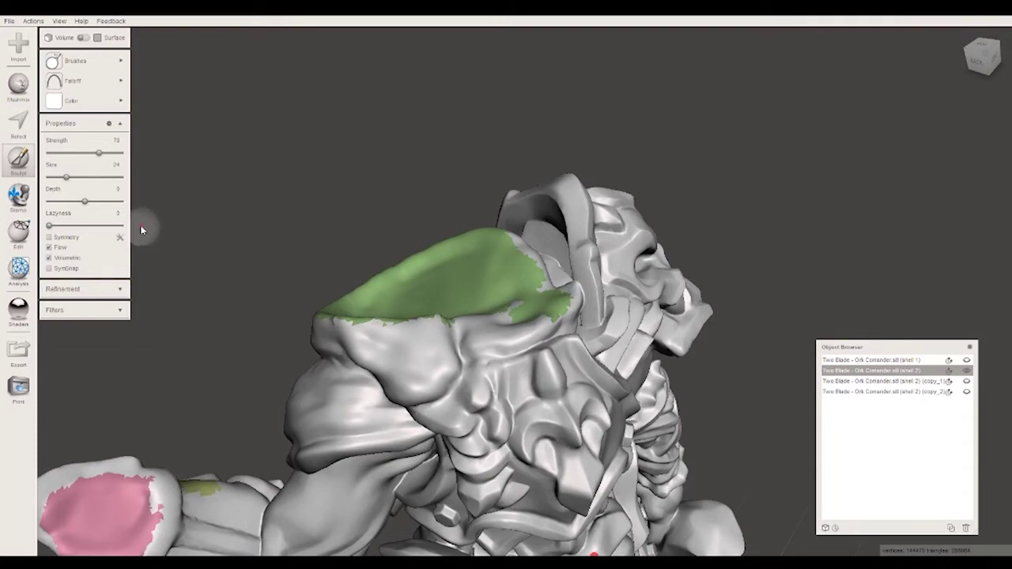
{"action": "mouse_move", "coordinate": [783, 237]}
{"action": "right_mouse_down"}
{"action": "mouse_move", "coordinate": [727, 264]}
{"action": "mouse_move", "coordinate": [419, 205]}
{"action": "right_mouse_up"}
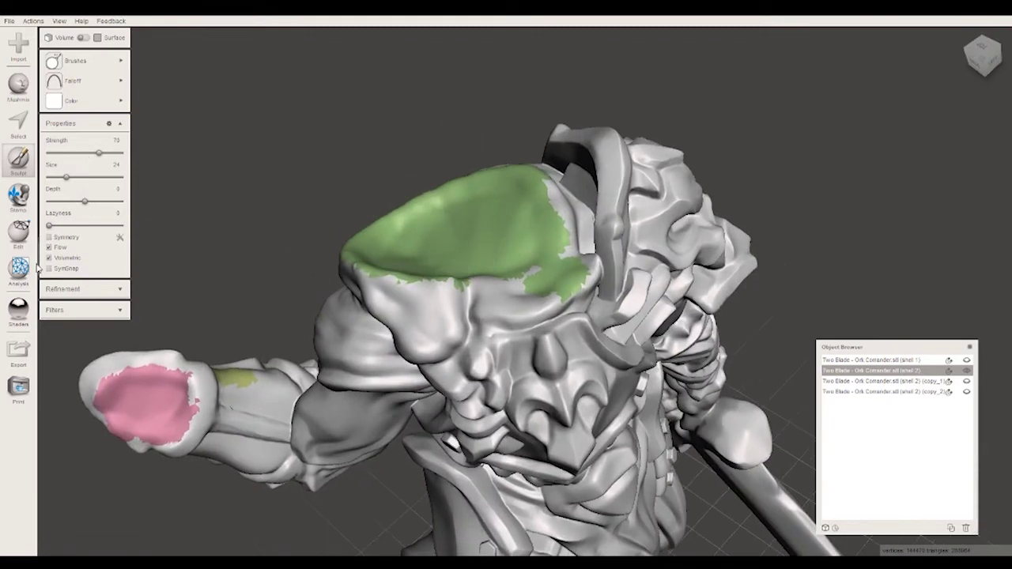
Step: Turn off Volumetric and show the hidden ponytailed figure over the armoured body
{"action": "left_click", "coordinate": [46, 313]}
{"action": "left_click", "coordinate": [49, 257]}
{"action": "left_click", "coordinate": [966, 360]}
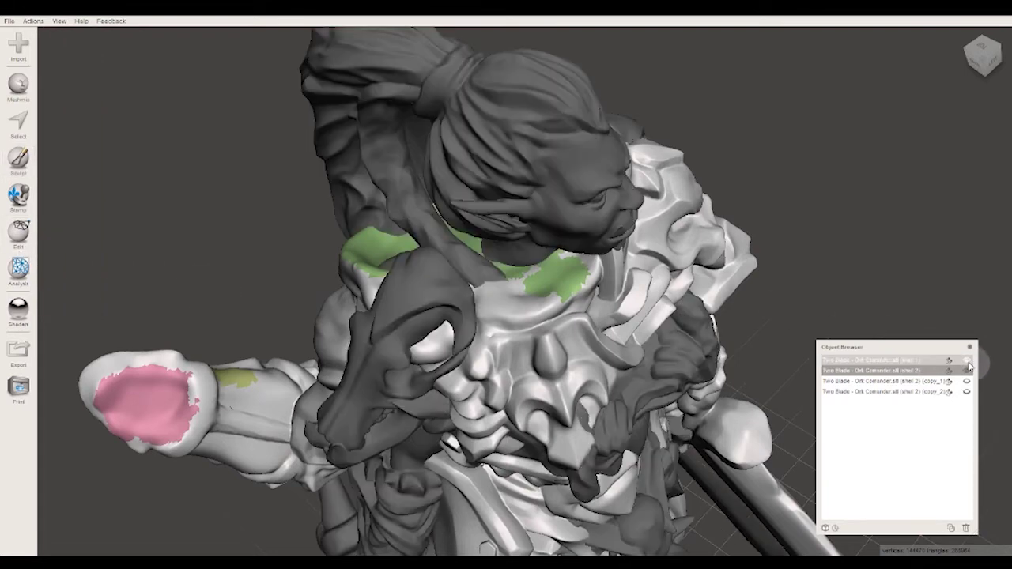
{"action": "mouse_move", "coordinate": [854, 272]}
{"action": "right_mouse_down"}
{"action": "mouse_move", "coordinate": [788, 158]}
{"action": "mouse_move", "coordinate": [797, 150]}
{"action": "right_mouse_up"}
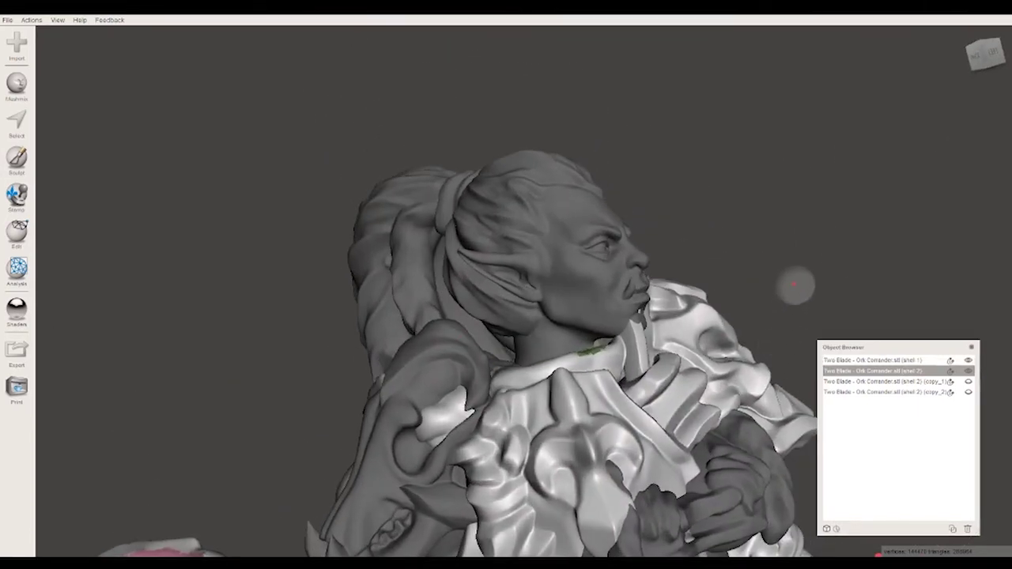
{"action": "scroll", "coordinate": [816, 208], "scroll_direction": "up", "scroll_amount": 3}
{"action": "scroll", "coordinate": [599, 179], "scroll_direction": "down", "scroll_amount": 3}
{"action": "scroll", "coordinate": [598, 179], "scroll_direction": "down", "scroll_amount": 2}
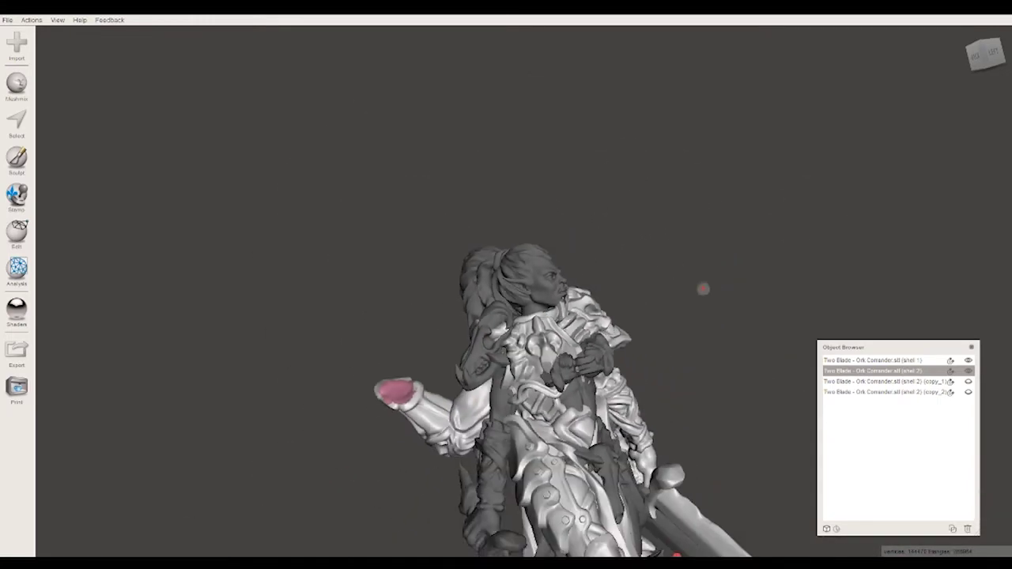
{"action": "right_click_drag", "start_coordinate": [701, 290], "coordinate": [707, 226]}
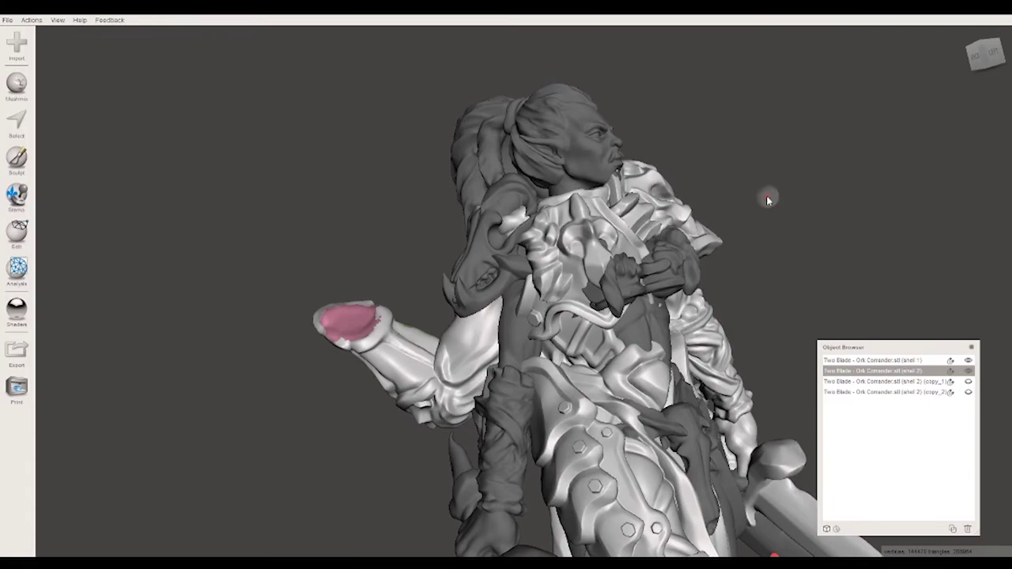
{"action": "right_click_drag", "start_coordinate": [747, 236], "coordinate": [766, 251]}
{"action": "mouse_move", "coordinate": [802, 134]}
{"action": "right_mouse_down"}
{"action": "mouse_move", "coordinate": [773, 200]}
{"action": "mouse_move", "coordinate": [743, 185]}
{"action": "mouse_move", "coordinate": [721, 214]}
{"action": "mouse_move", "coordinate": [727, 221]}
{"action": "right_mouse_up"}
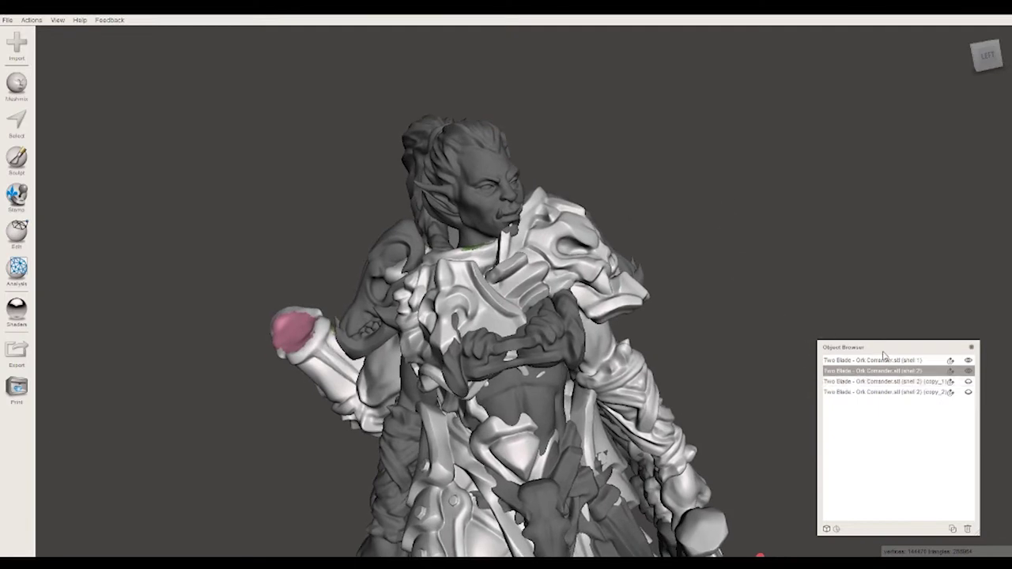
Step: Make the ponytailed figure active, hide the armoured body shell, and start lassoing its head
{"action": "left_click", "coordinate": [883, 361]}
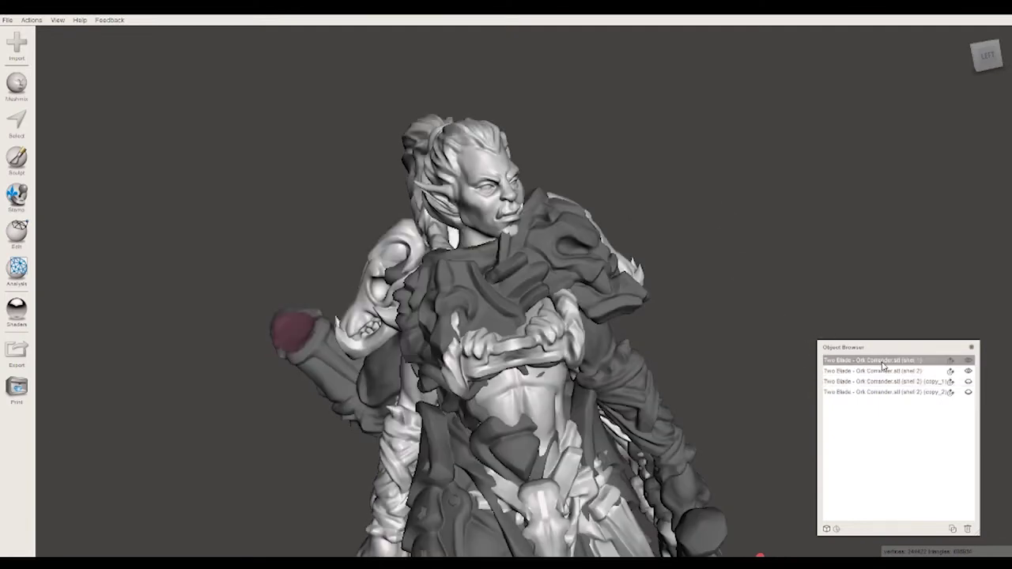
{"action": "left_click", "coordinate": [967, 371]}
{"action": "mouse_move", "coordinate": [465, 333]}
{"action": "right_mouse_down"}
{"action": "mouse_move", "coordinate": [410, 305]}
{"action": "mouse_move", "coordinate": [433, 250]}
{"action": "right_mouse_up"}
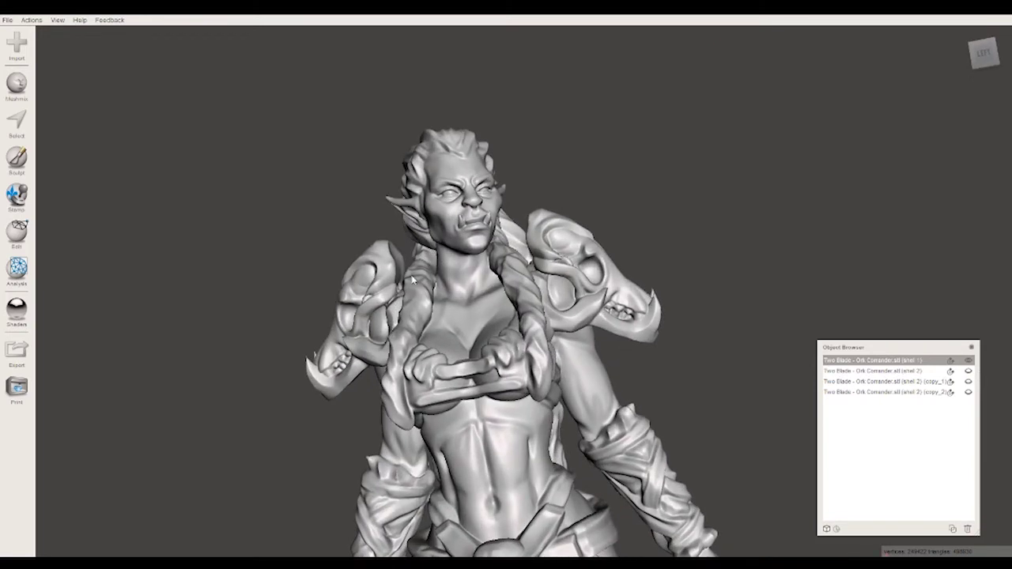
{"action": "mouse_move", "coordinate": [552, 140]}
{"action": "middle_mouse_down"}
{"action": "mouse_move", "coordinate": [648, 173]}
{"action": "mouse_move", "coordinate": [585, 195]}
{"action": "mouse_move", "coordinate": [588, 136]}
{"action": "middle_mouse_up"}
{"action": "mouse_move", "coordinate": [588, 136]}
{"action": "right_mouse_down"}
{"action": "mouse_move", "coordinate": [603, 126]}
{"action": "mouse_move", "coordinate": [609, 135]}
{"action": "right_mouse_up"}
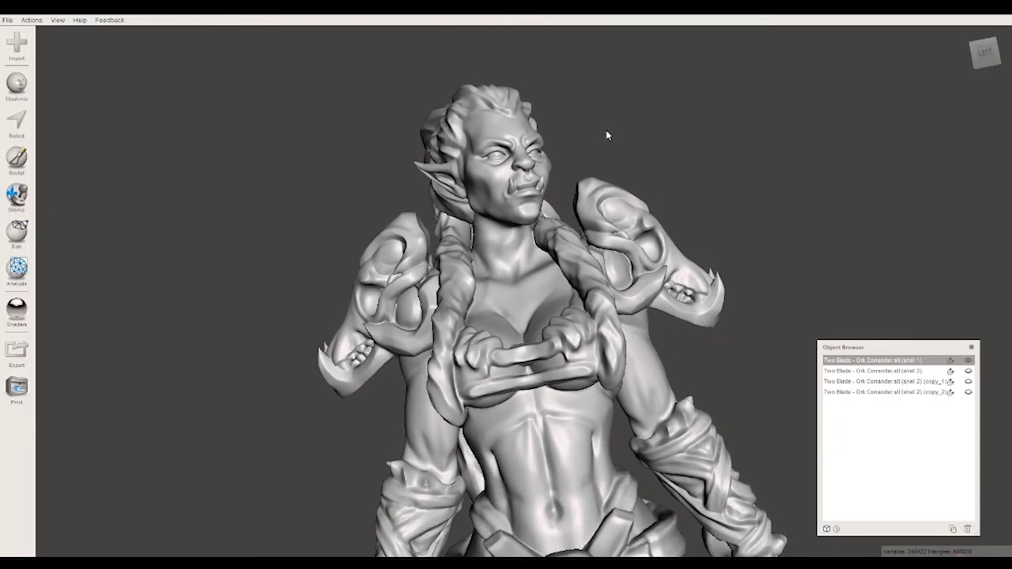
{"action": "left_click", "coordinate": [17, 120]}
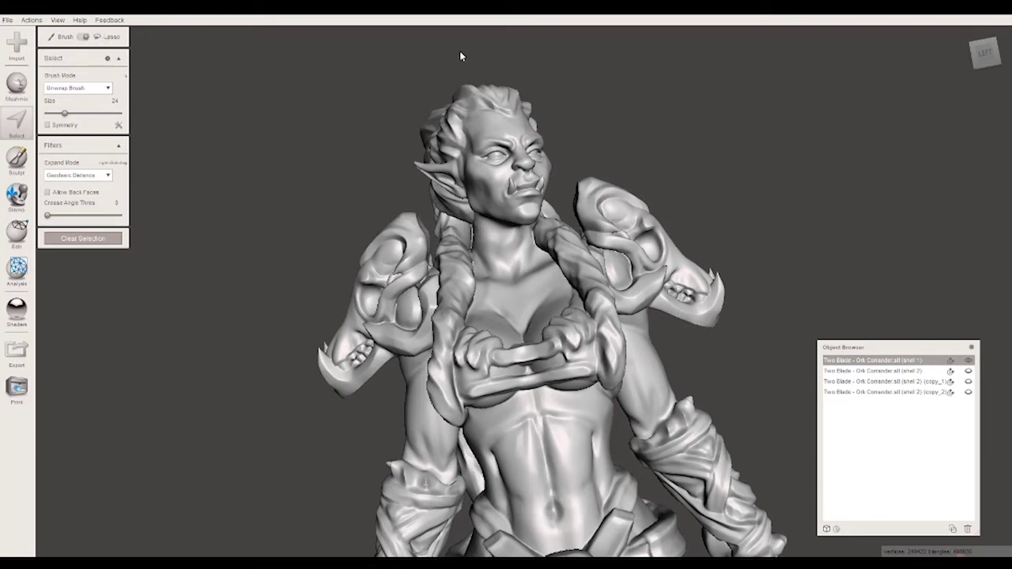
{"action": "left_click_drag", "start_coordinate": [396, 117], "coordinate": [428, 218]}
Step: Close the lasso around the head and extend the selection over the back hair and ponytail
{"action": "left_click_drag", "start_coordinate": [567, 170], "coordinate": [589, 101]}
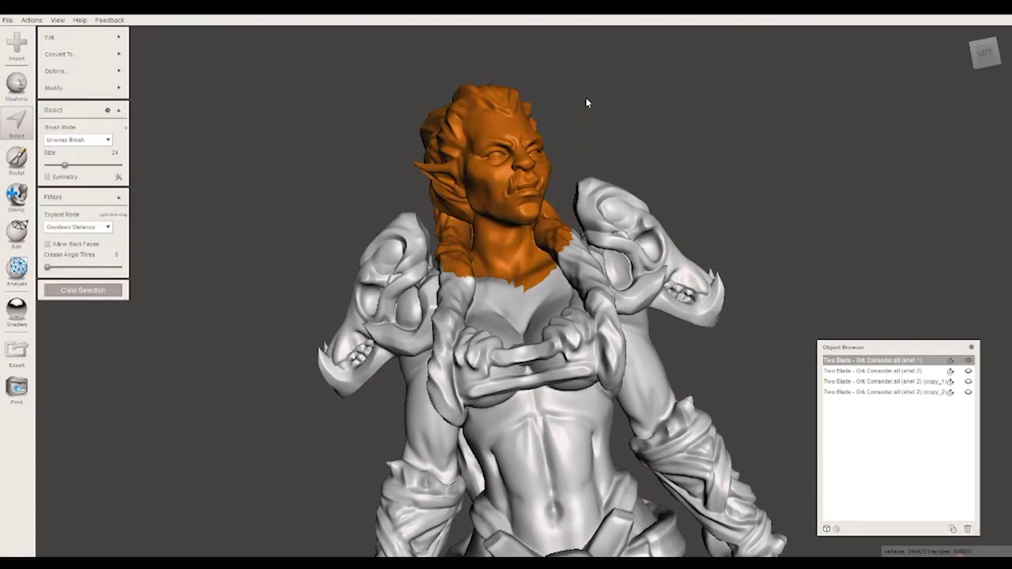
{"action": "mouse_move", "coordinate": [386, 215]}
{"action": "right_mouse_down"}
{"action": "mouse_move", "coordinate": [429, 164]}
{"action": "mouse_move", "coordinate": [535, 143]}
{"action": "mouse_move", "coordinate": [743, 177]}
{"action": "mouse_move", "coordinate": [739, 152]}
{"action": "mouse_move", "coordinate": [614, 34]}
{"action": "mouse_move", "coordinate": [569, 24]}
{"action": "mouse_move", "coordinate": [635, 340]}
{"action": "mouse_move", "coordinate": [767, 313]}
{"action": "mouse_move", "coordinate": [758, 308]}
{"action": "mouse_move", "coordinate": [734, 323]}
{"action": "mouse_move", "coordinate": [742, 314]}
{"action": "mouse_move", "coordinate": [557, 208]}
{"action": "right_mouse_up"}
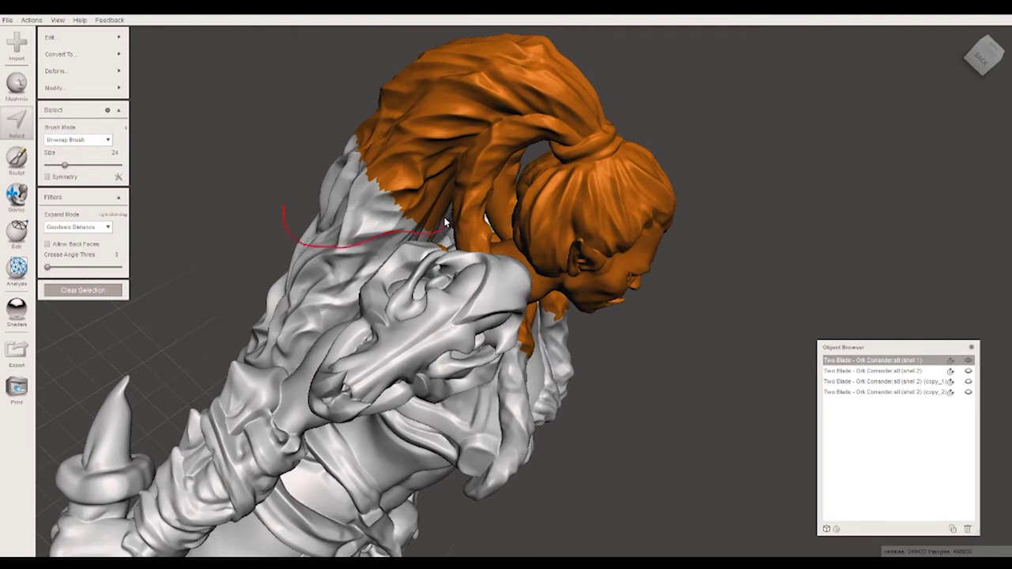
{"action": "left_click_drag", "start_coordinate": [430, 123], "coordinate": [409, 55]}
{"action": "left_click_drag", "start_coordinate": [409, 99], "coordinate": [373, 152]}
{"action": "mouse_move", "coordinate": [274, 140]}
{"action": "right_mouse_down"}
{"action": "mouse_move", "coordinate": [301, 92]}
{"action": "mouse_move", "coordinate": [311, 113]}
{"action": "mouse_move", "coordinate": [278, 116]}
{"action": "right_mouse_up"}
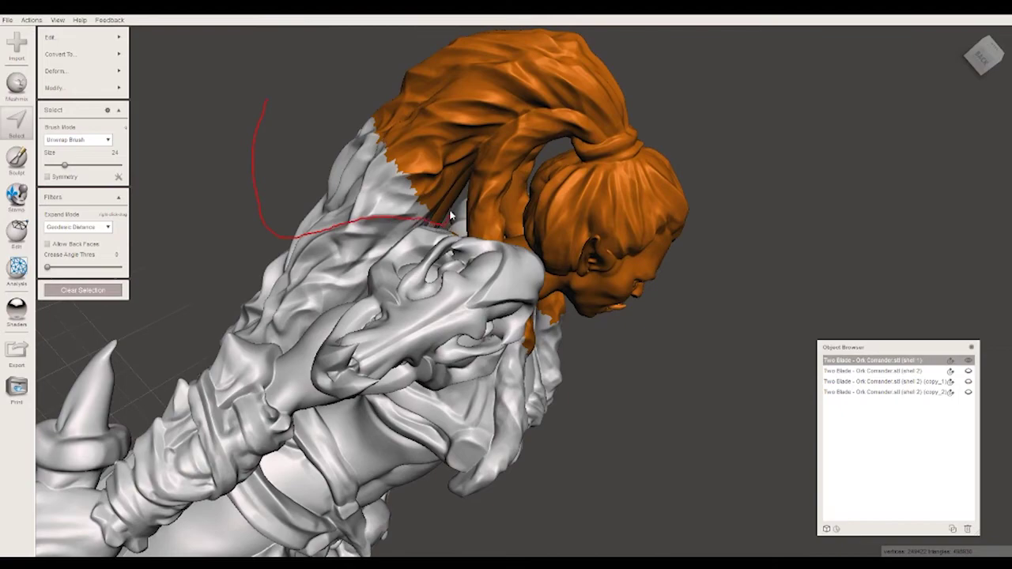
Step: Add the remaining unselected hair patches and review the selection from several angles
{"action": "left_click_drag", "start_coordinate": [391, 50], "coordinate": [329, 187]}
{"action": "mouse_move", "coordinate": [301, 152]}
{"action": "right_mouse_down"}
{"action": "mouse_move", "coordinate": [525, 338]}
{"action": "mouse_move", "coordinate": [558, 306]}
{"action": "mouse_move", "coordinate": [741, 401]}
{"action": "right_mouse_up"}
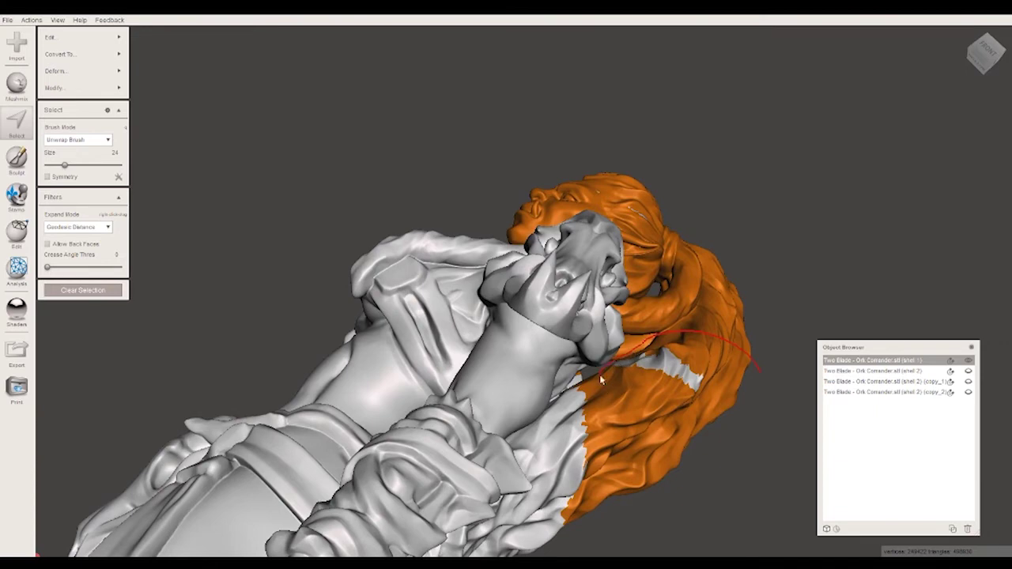
{"action": "left_click_drag", "start_coordinate": [621, 360], "coordinate": [599, 374]}
{"action": "mouse_move", "coordinate": [740, 257]}
{"action": "right_mouse_down"}
{"action": "mouse_move", "coordinate": [760, 167]}
{"action": "mouse_move", "coordinate": [732, 174]}
{"action": "right_mouse_up"}
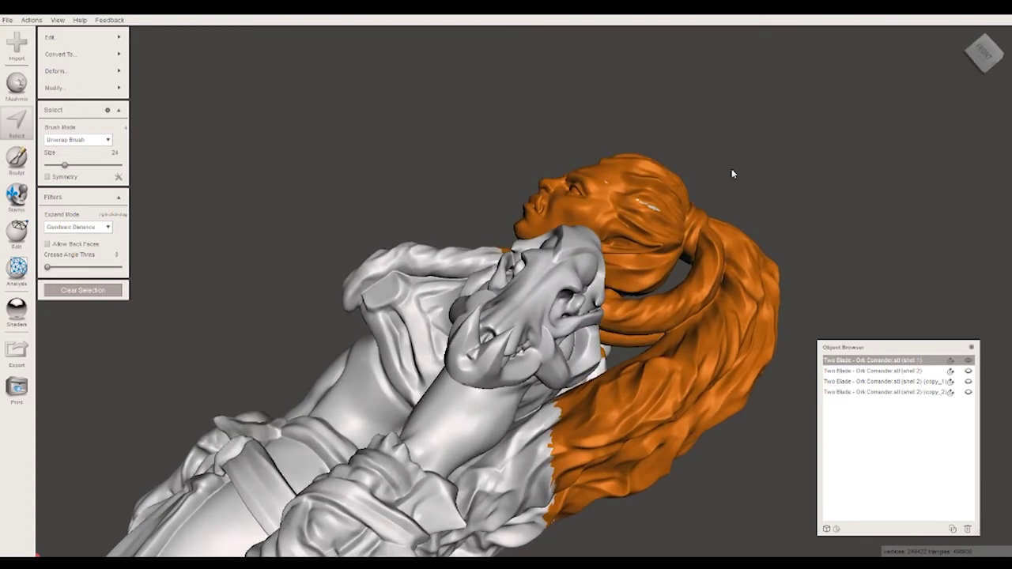
{"action": "mouse_move", "coordinate": [822, 179]}
{"action": "right_mouse_down"}
{"action": "mouse_move", "coordinate": [535, 131]}
{"action": "mouse_move", "coordinate": [357, 278]}
{"action": "mouse_move", "coordinate": [435, 200]}
{"action": "mouse_move", "coordinate": [378, 226]}
{"action": "mouse_move", "coordinate": [407, 242]}
{"action": "mouse_move", "coordinate": [430, 225]}
{"action": "right_mouse_up"}
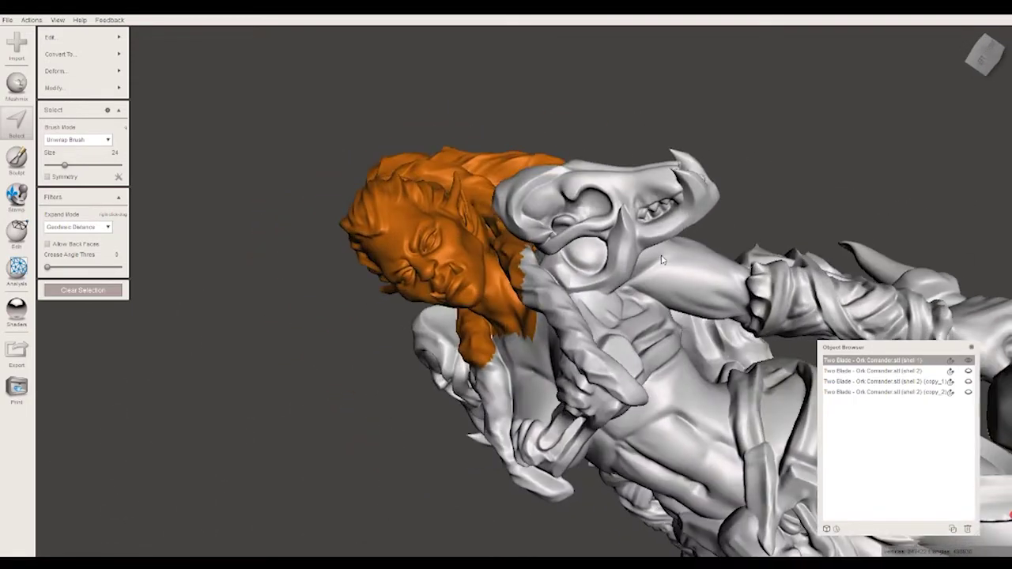
{"action": "mouse_move", "coordinate": [764, 189]}
{"action": "right_mouse_down"}
{"action": "mouse_move", "coordinate": [651, 422]}
{"action": "mouse_move", "coordinate": [621, 422]}
{"action": "mouse_move", "coordinate": [770, 136]}
{"action": "right_mouse_up"}
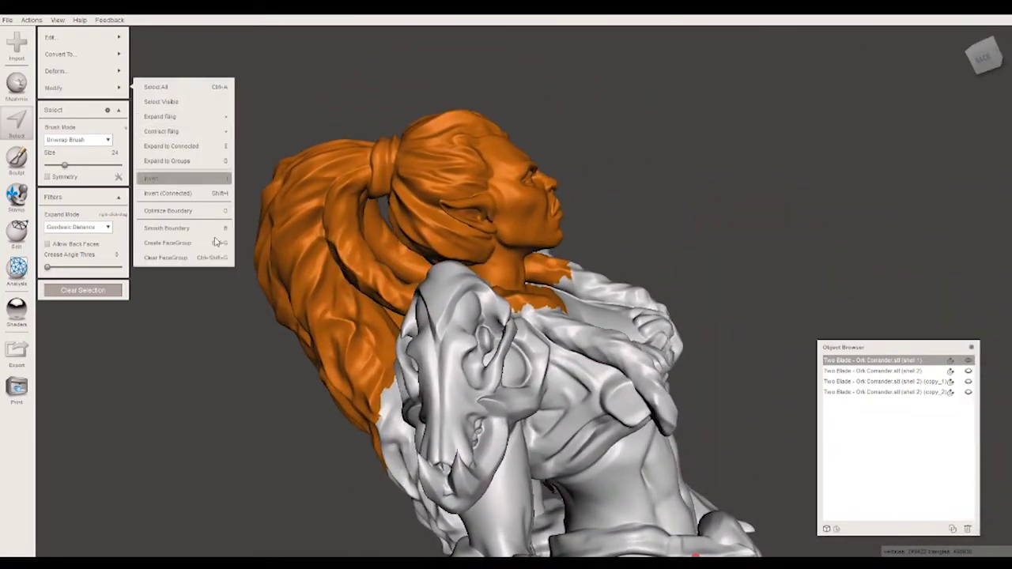
{"action": "mouse_move", "coordinate": [55, 88]}
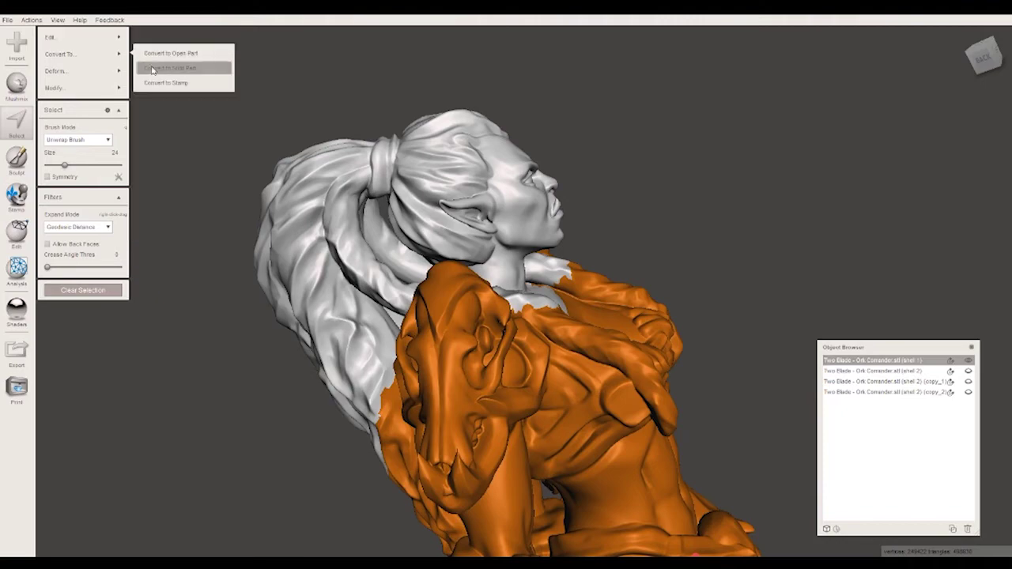
{"action": "mouse_move", "coordinate": [79, 37]}
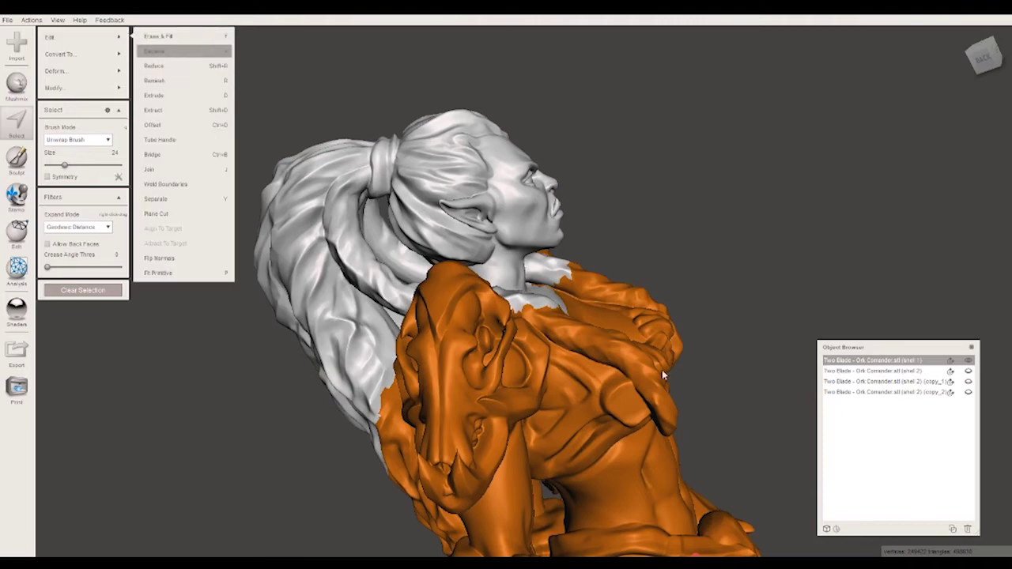
Step: Delete the body, check the head's open edges with Inspector, and reshow the armoured body
{"action": "key", "text": "x"}
{"action": "mouse_move", "coordinate": [737, 378]}
{"action": "right_mouse_down"}
{"action": "mouse_move", "coordinate": [566, 432]}
{"action": "mouse_move", "coordinate": [714, 266]}
{"action": "mouse_move", "coordinate": [625, 357]}
{"action": "mouse_move", "coordinate": [626, 384]}
{"action": "mouse_move", "coordinate": [474, 320]}
{"action": "right_mouse_up"}
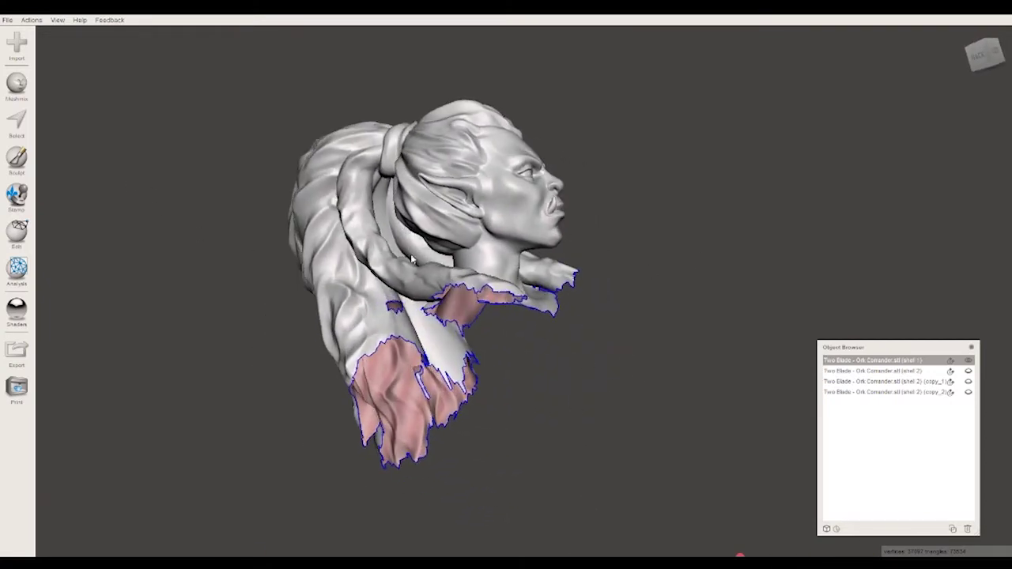
{"action": "left_click", "coordinate": [21, 283]}
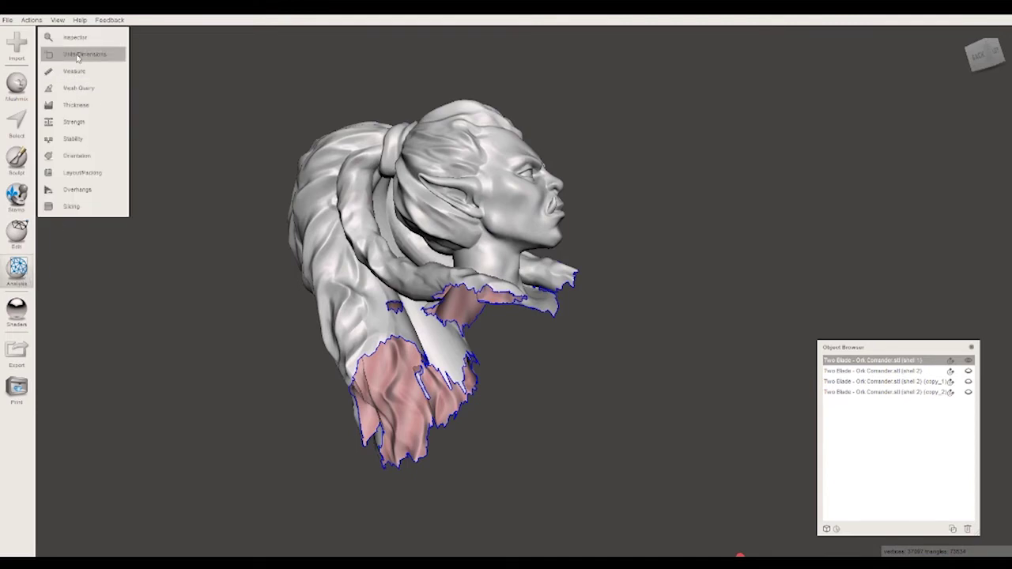
{"action": "left_click", "coordinate": [89, 38]}
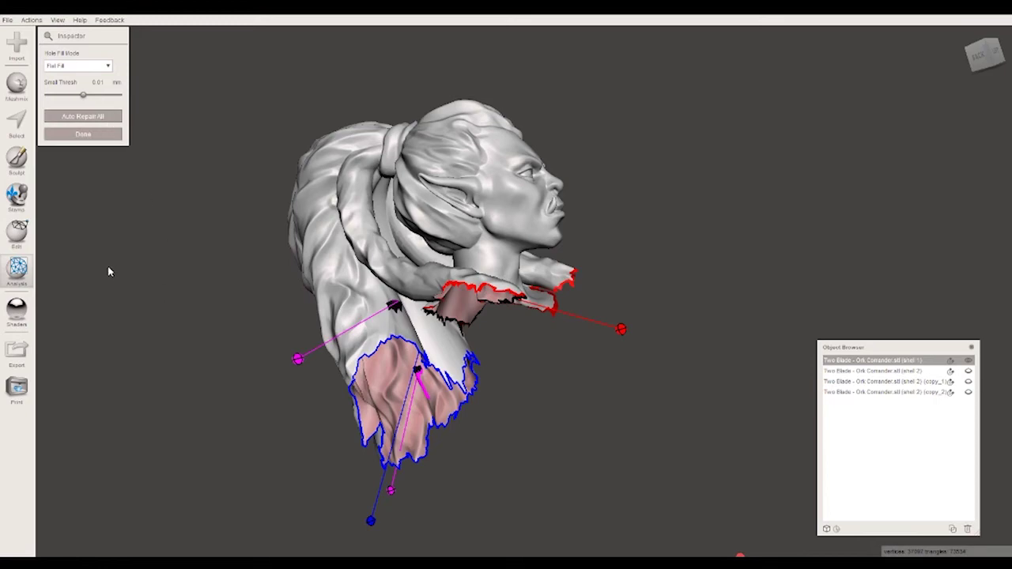
{"action": "mouse_move", "coordinate": [353, 312]}
{"action": "right_mouse_down"}
{"action": "mouse_move", "coordinate": [662, 341]}
{"action": "mouse_move", "coordinate": [522, 459]}
{"action": "mouse_move", "coordinate": [647, 220]}
{"action": "mouse_move", "coordinate": [736, 269]}
{"action": "mouse_move", "coordinate": [625, 448]}
{"action": "mouse_move", "coordinate": [526, 355]}
{"action": "mouse_move", "coordinate": [776, 393]}
{"action": "mouse_move", "coordinate": [720, 260]}
{"action": "mouse_move", "coordinate": [829, 249]}
{"action": "mouse_move", "coordinate": [914, 218]}
{"action": "mouse_move", "coordinate": [910, 239]}
{"action": "mouse_move", "coordinate": [818, 240]}
{"action": "mouse_move", "coordinate": [881, 234]}
{"action": "right_mouse_up"}
{"action": "left_click", "coordinate": [969, 381]}
{"action": "mouse_move", "coordinate": [751, 233]}
{"action": "right_mouse_down"}
{"action": "mouse_move", "coordinate": [890, 266]}
{"action": "mouse_move", "coordinate": [621, 165]}
{"action": "mouse_move", "coordinate": [662, 149]}
{"action": "mouse_move", "coordinate": [679, 208]}
{"action": "right_mouse_up"}
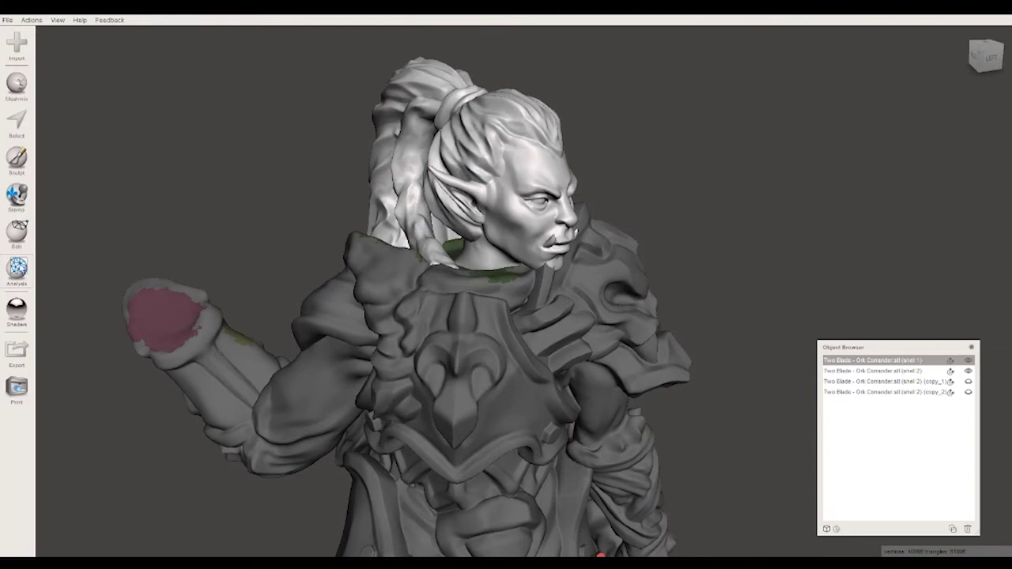
Step: Transform the head: raise it slightly and rotate it -13.34° on Y, then accept
{"action": "left_click", "coordinate": [17, 247]}
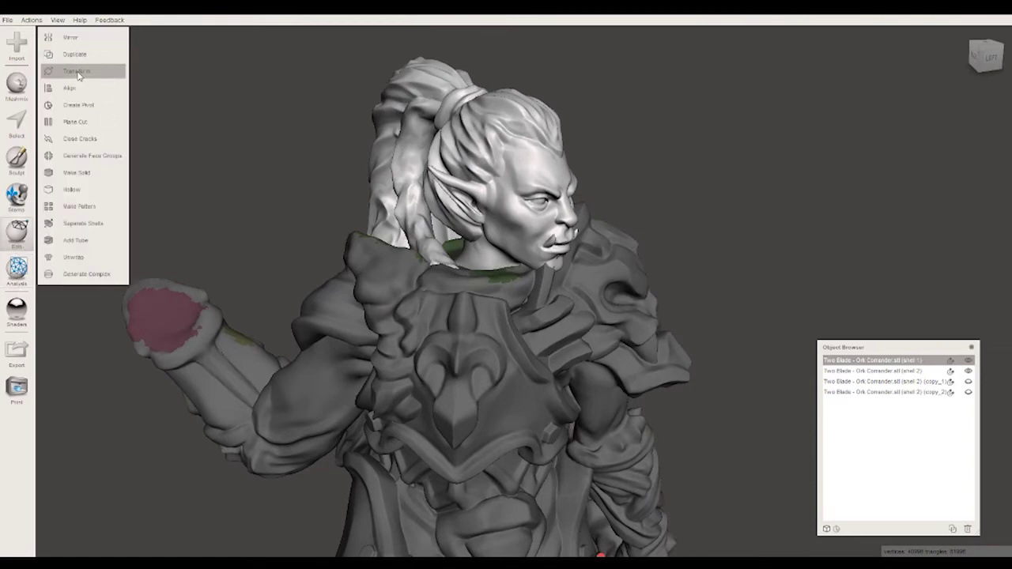
{"action": "left_click", "coordinate": [75, 69]}
{"action": "left_click_drag", "start_coordinate": [472, 207], "coordinate": [464, 219]}
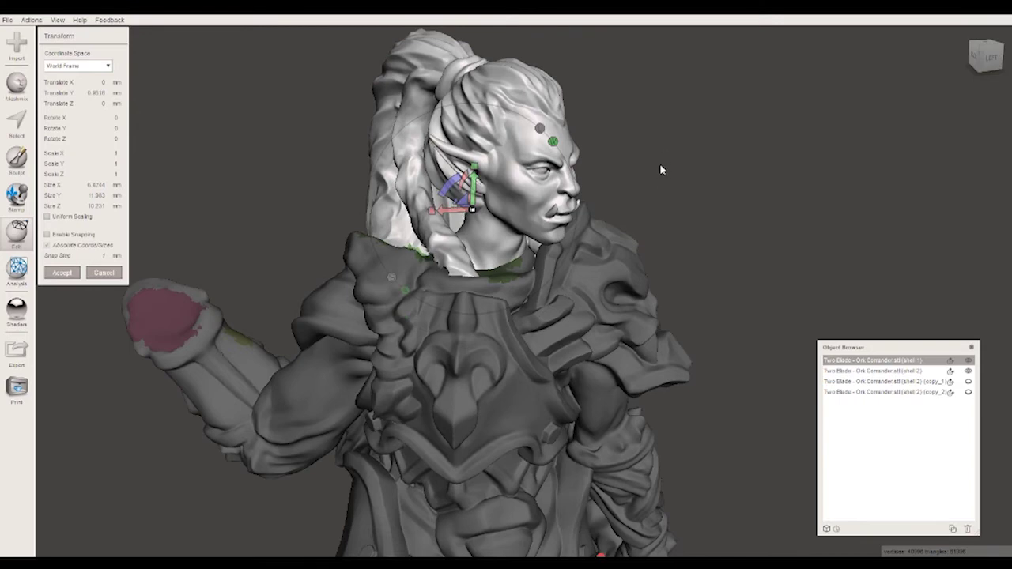
{"action": "right_click_drag", "start_coordinate": [662, 167], "coordinate": [664, 206]}
{"action": "mouse_move", "coordinate": [434, 198]}
{"action": "left_mouse_down"}
{"action": "mouse_move", "coordinate": [489, 212]}
{"action": "mouse_move", "coordinate": [471, 176]}
{"action": "left_mouse_up"}
{"action": "mouse_move", "coordinate": [679, 154]}
{"action": "right_mouse_down"}
{"action": "mouse_move", "coordinate": [663, 103]}
{"action": "mouse_move", "coordinate": [490, 184]}
{"action": "right_mouse_up"}
{"action": "mouse_move", "coordinate": [468, 241]}
{"action": "right_mouse_down"}
{"action": "mouse_move", "coordinate": [663, 198]}
{"action": "mouse_move", "coordinate": [632, 166]}
{"action": "mouse_move", "coordinate": [763, 179]}
{"action": "mouse_move", "coordinate": [726, 159]}
{"action": "mouse_move", "coordinate": [749, 187]}
{"action": "mouse_move", "coordinate": [809, 181]}
{"action": "mouse_move", "coordinate": [785, 197]}
{"action": "mouse_move", "coordinate": [637, 70]}
{"action": "mouse_move", "coordinate": [582, 45]}
{"action": "mouse_move", "coordinate": [653, 159]}
{"action": "mouse_move", "coordinate": [763, 190]}
{"action": "right_mouse_up"}
{"action": "mouse_move", "coordinate": [490, 175]}
{"action": "right_mouse_down"}
{"action": "mouse_move", "coordinate": [662, 135]}
{"action": "mouse_move", "coordinate": [403, 100]}
{"action": "mouse_move", "coordinate": [329, 115]}
{"action": "mouse_move", "coordinate": [201, 185]}
{"action": "mouse_move", "coordinate": [153, 174]}
{"action": "right_mouse_up"}
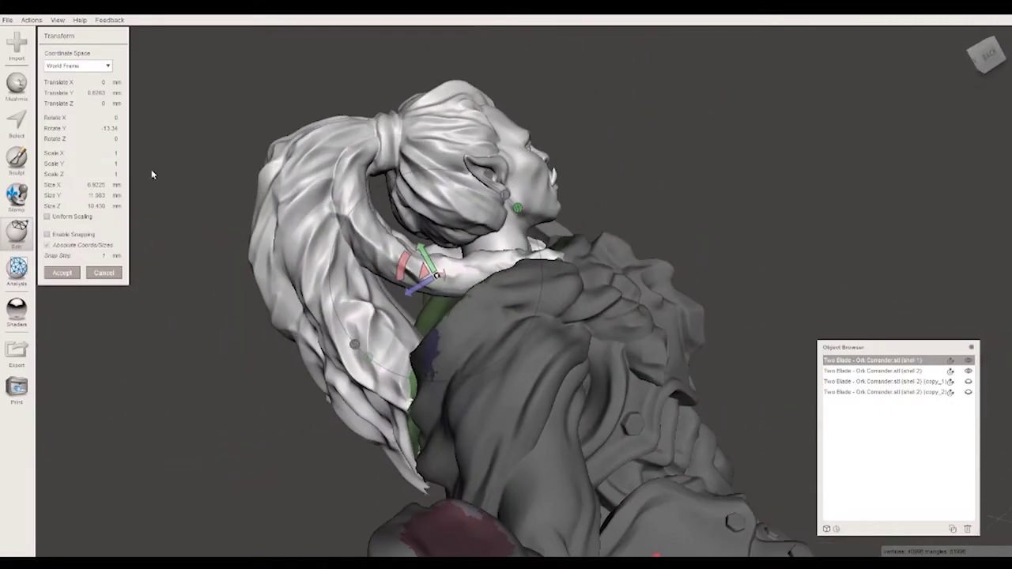
{"action": "left_click", "coordinate": [968, 370]}
Step: Choose a surface-pulling Sculpt brush and pull out the blue neck region under the jaw
{"action": "mouse_move", "coordinate": [775, 293]}
{"action": "right_mouse_down"}
{"action": "mouse_move", "coordinate": [699, 257]}
{"action": "mouse_move", "coordinate": [316, 175]}
{"action": "right_mouse_up"}
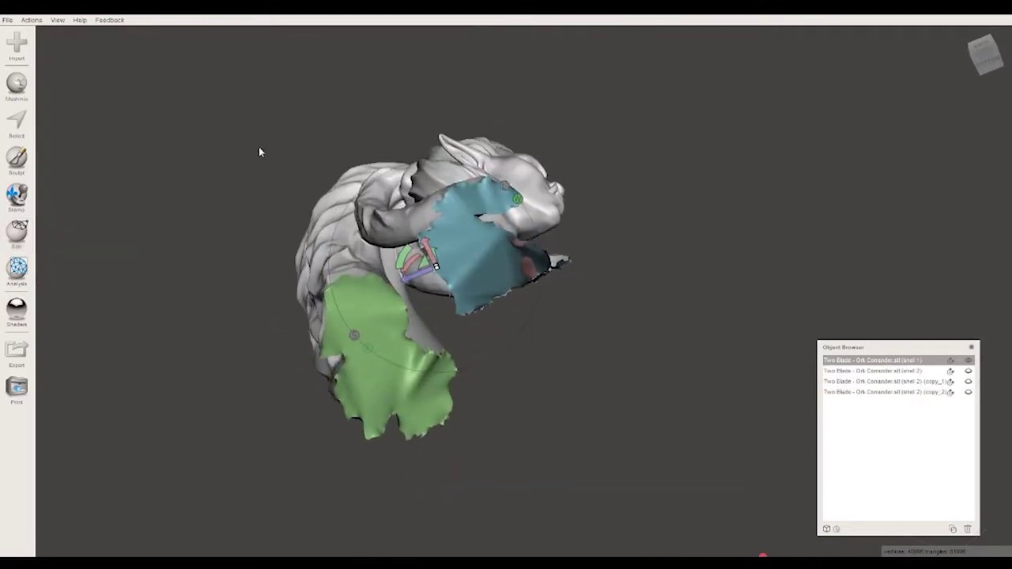
{"action": "left_click", "coordinate": [15, 160]}
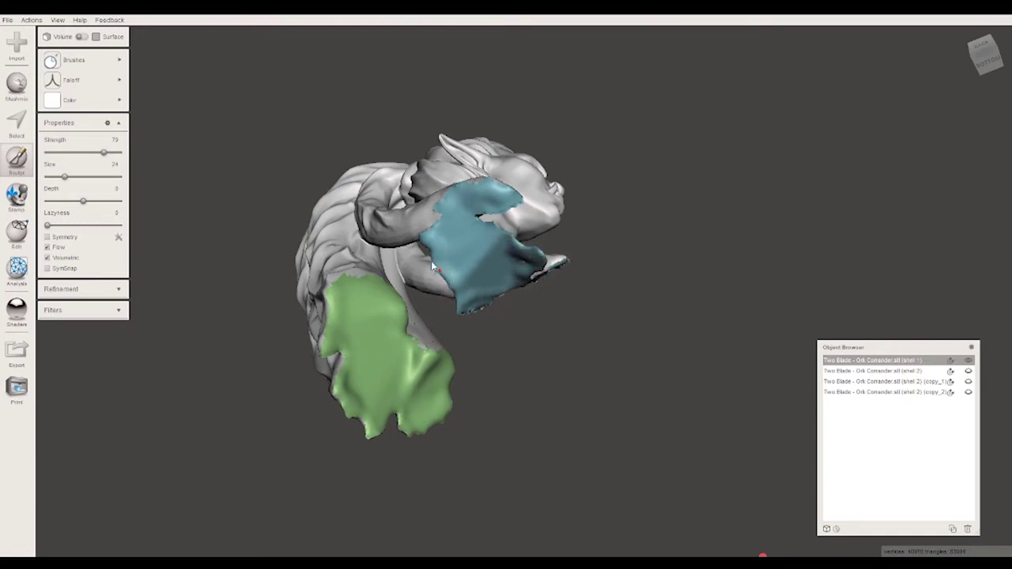
{"action": "mouse_move", "coordinate": [558, 276]}
{"action": "right_mouse_down"}
{"action": "mouse_move", "coordinate": [625, 286]}
{"action": "mouse_move", "coordinate": [594, 368]}
{"action": "mouse_move", "coordinate": [672, 321]}
{"action": "mouse_move", "coordinate": [751, 300]}
{"action": "mouse_move", "coordinate": [735, 201]}
{"action": "right_mouse_up"}
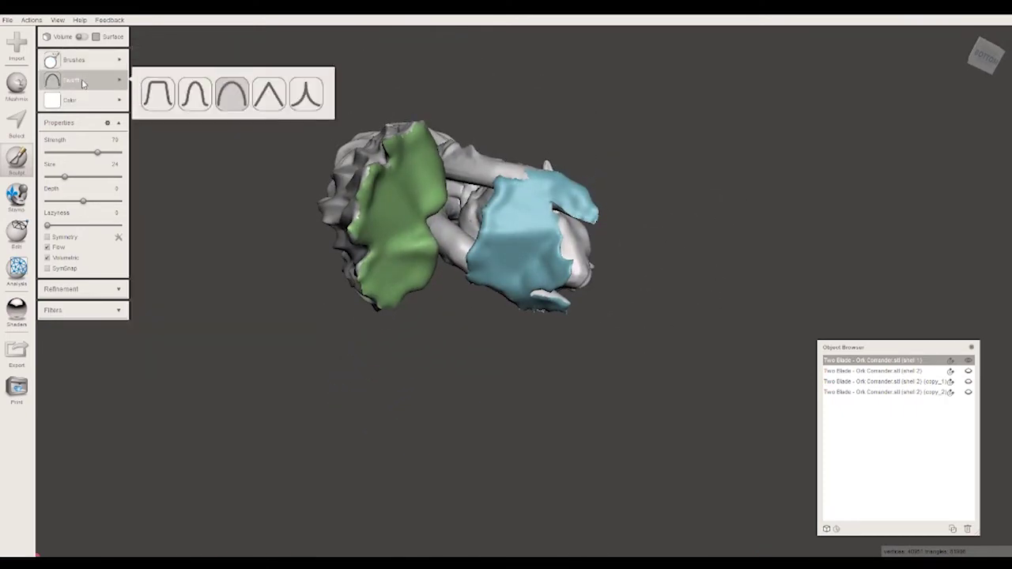
{"action": "mouse_move", "coordinate": [76, 60]}
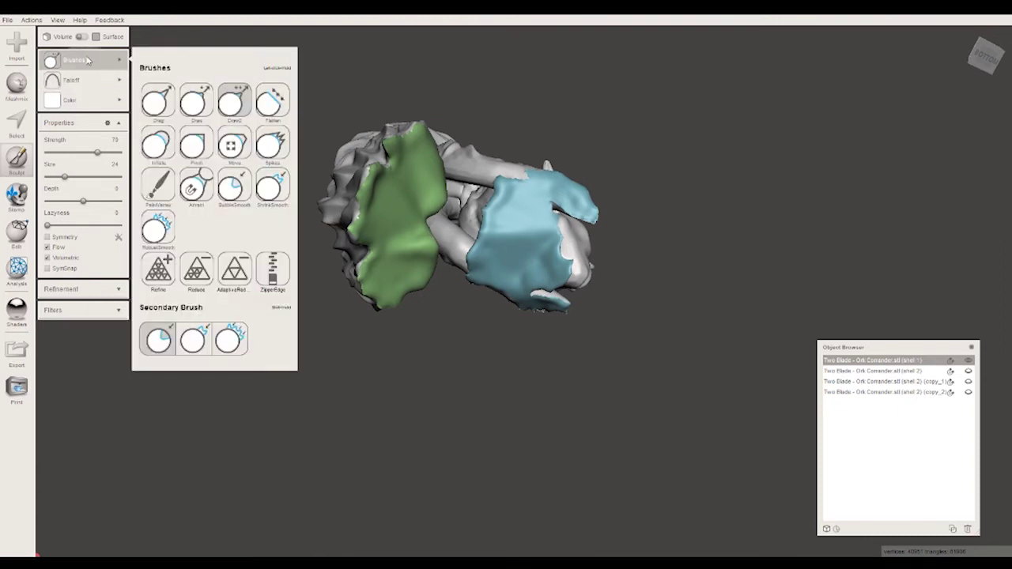
{"action": "left_click", "coordinate": [156, 100]}
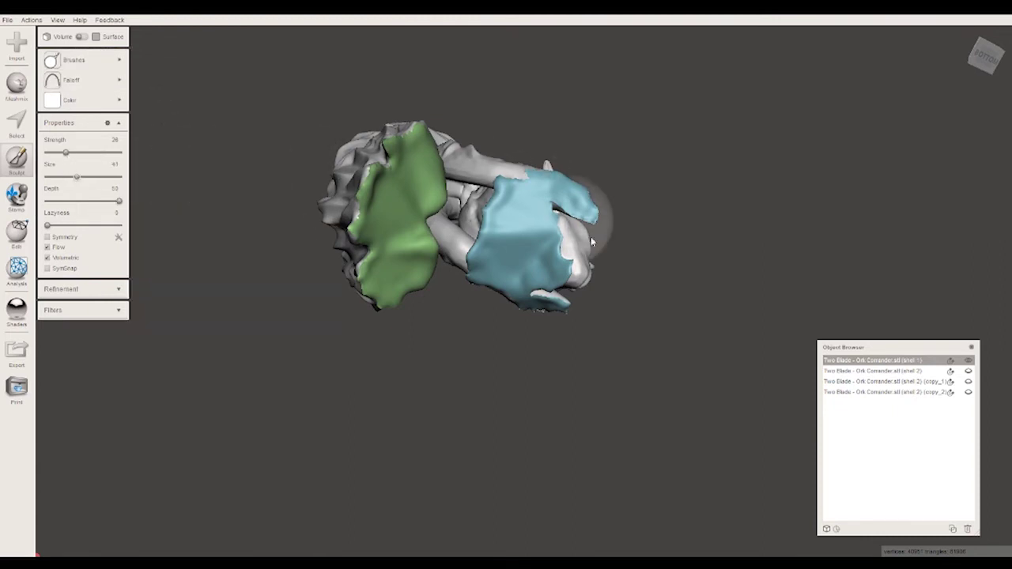
{"action": "right_click_drag", "start_coordinate": [653, 222], "coordinate": [614, 337]}
{"action": "left_click_drag", "start_coordinate": [516, 267], "coordinate": [522, 272]}
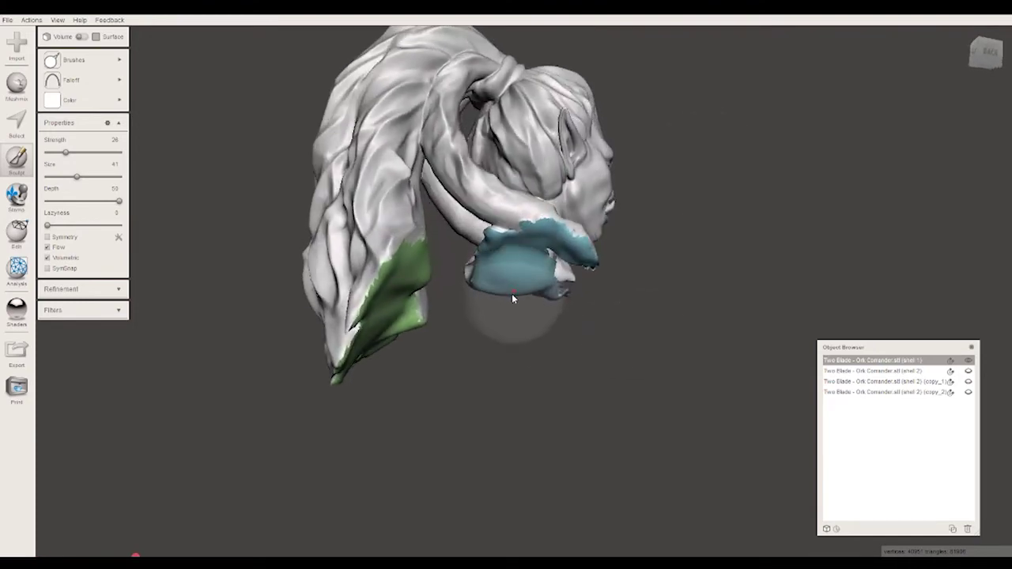
{"action": "left_click_drag", "start_coordinate": [523, 270], "coordinate": [511, 301]}
Step: Reshape the blue chest area, check the head's profile, and show the body model again
{"action": "mouse_move", "coordinate": [745, 319]}
{"action": "right_mouse_down"}
{"action": "mouse_move", "coordinate": [527, 315]}
{"action": "mouse_move", "coordinate": [533, 293]}
{"action": "right_mouse_up"}
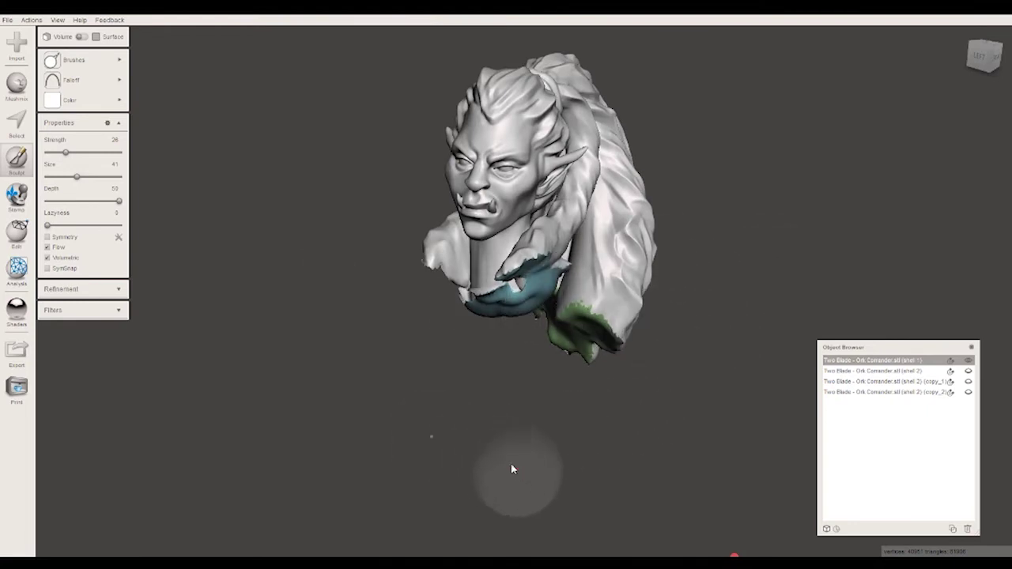
{"action": "right_click_drag", "start_coordinate": [516, 469], "coordinate": [507, 377]}
{"action": "left_click_drag", "start_coordinate": [503, 301], "coordinate": [509, 302]}
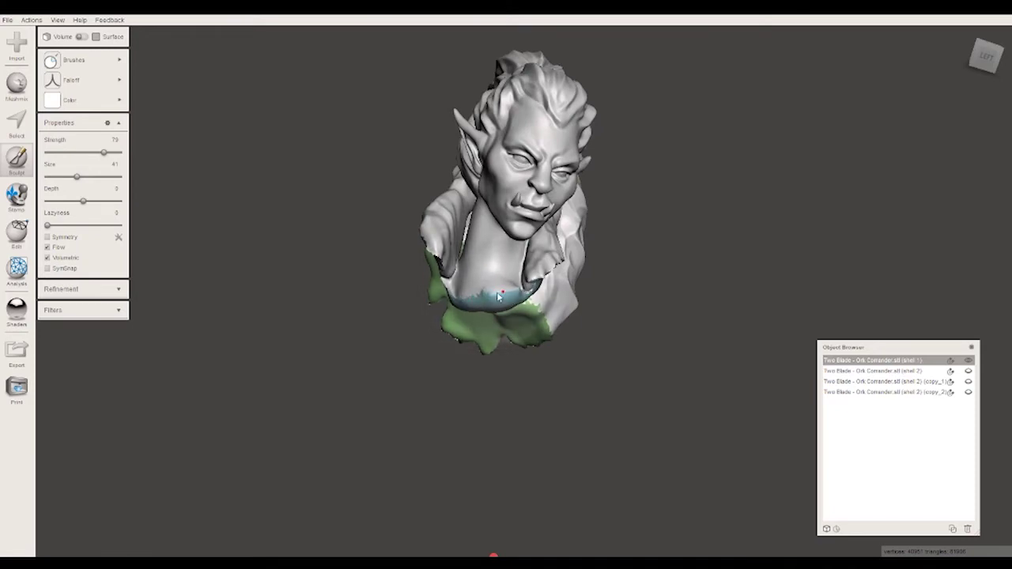
{"action": "left_click_drag", "start_coordinate": [464, 297], "coordinate": [490, 301], "text": "shift"}
{"action": "mouse_move", "coordinate": [723, 256]}
{"action": "right_mouse_down"}
{"action": "mouse_move", "coordinate": [245, 192]}
{"action": "mouse_move", "coordinate": [720, 332]}
{"action": "mouse_move", "coordinate": [749, 326]}
{"action": "mouse_move", "coordinate": [474, 316]}
{"action": "right_mouse_up"}
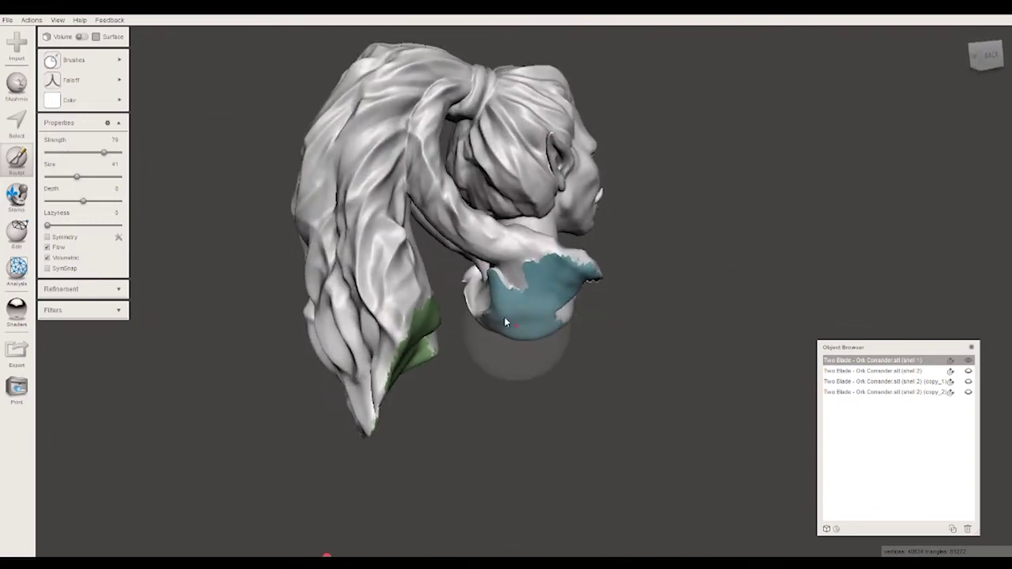
{"action": "mouse_move", "coordinate": [714, 308]}
{"action": "right_mouse_down"}
{"action": "mouse_move", "coordinate": [405, 387]}
{"action": "mouse_move", "coordinate": [528, 300]}
{"action": "right_mouse_up"}
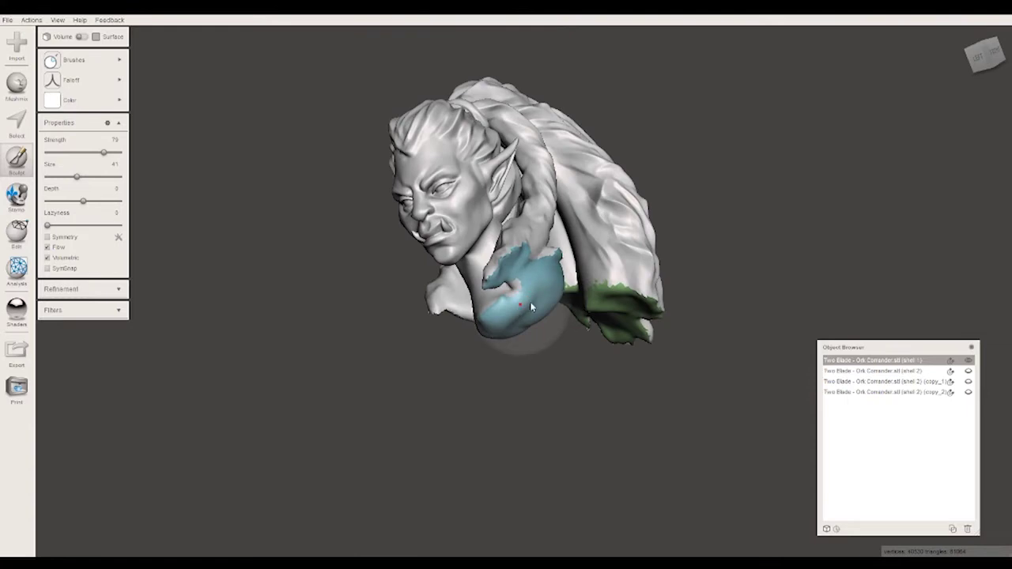
{"action": "right_click_drag", "start_coordinate": [753, 218], "coordinate": [779, 248]}
{"action": "mouse_move", "coordinate": [601, 395]}
{"action": "right_mouse_down"}
{"action": "mouse_move", "coordinate": [658, 331]}
{"action": "mouse_move", "coordinate": [615, 314]}
{"action": "mouse_move", "coordinate": [720, 323]}
{"action": "mouse_move", "coordinate": [671, 327]}
{"action": "mouse_move", "coordinate": [687, 311]}
{"action": "right_mouse_up"}
{"action": "left_click", "coordinate": [967, 371]}
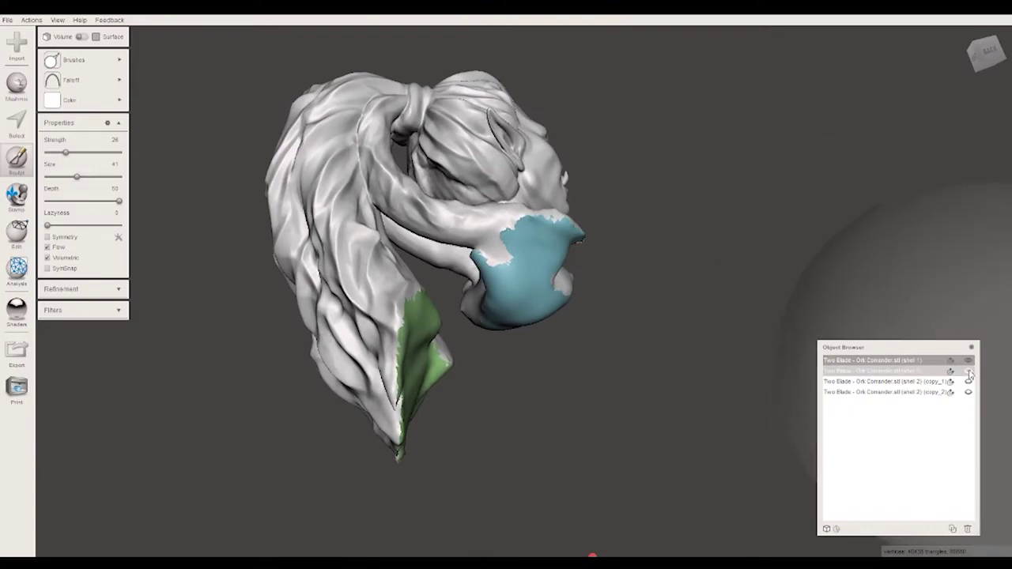
Step: Sculpt the ponytail's lower edge so it blends into the body's back
{"action": "mouse_move", "coordinate": [802, 299]}
{"action": "right_mouse_down"}
{"action": "mouse_move", "coordinate": [869, 187]}
{"action": "mouse_move", "coordinate": [974, 144]}
{"action": "mouse_move", "coordinate": [867, 145]}
{"action": "mouse_move", "coordinate": [883, 134]}
{"action": "mouse_move", "coordinate": [656, 316]}
{"action": "mouse_move", "coordinate": [822, 281]}
{"action": "mouse_move", "coordinate": [705, 336]}
{"action": "right_mouse_up"}
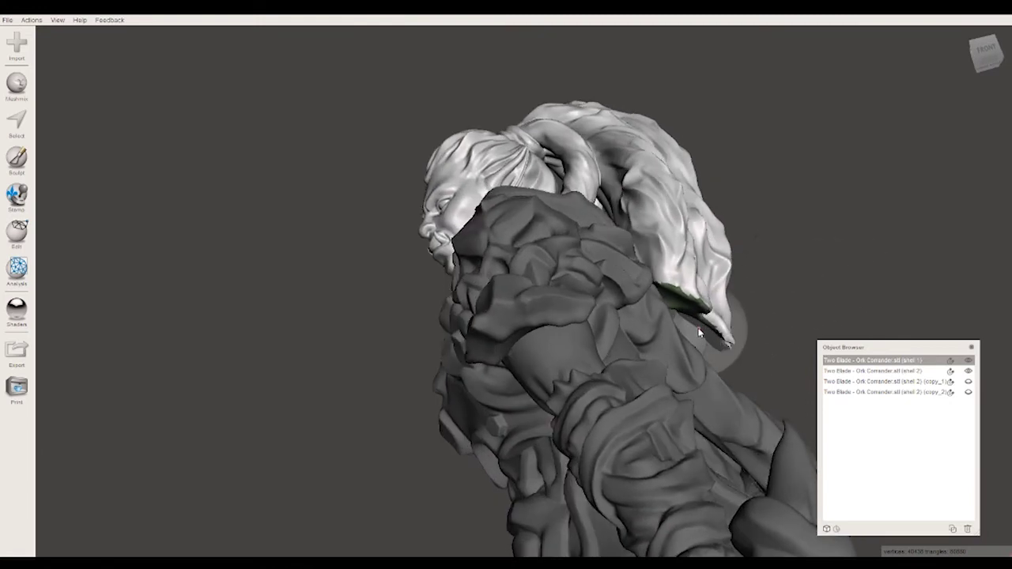
{"action": "right_click_drag", "start_coordinate": [842, 229], "coordinate": [806, 303]}
{"action": "mouse_move", "coordinate": [701, 355]}
{"action": "left_mouse_down"}
{"action": "mouse_move", "coordinate": [712, 340]}
{"action": "mouse_move", "coordinate": [680, 335]}
{"action": "mouse_move", "coordinate": [679, 304]}
{"action": "mouse_move", "coordinate": [644, 264]}
{"action": "left_mouse_up"}
{"action": "mouse_move", "coordinate": [644, 264]}
{"action": "right_mouse_down"}
{"action": "mouse_move", "coordinate": [634, 271]}
{"action": "mouse_move", "coordinate": [624, 344]}
{"action": "right_mouse_up"}
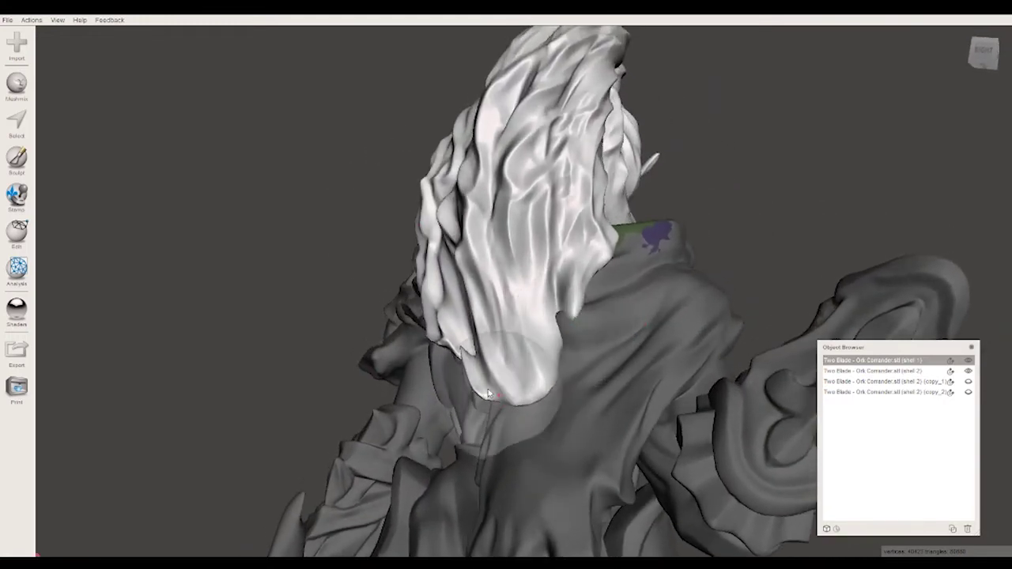
{"action": "mouse_move", "coordinate": [630, 350]}
{"action": "right_mouse_down"}
{"action": "mouse_move", "coordinate": [797, 212]}
{"action": "mouse_move", "coordinate": [620, 326]}
{"action": "right_mouse_up"}
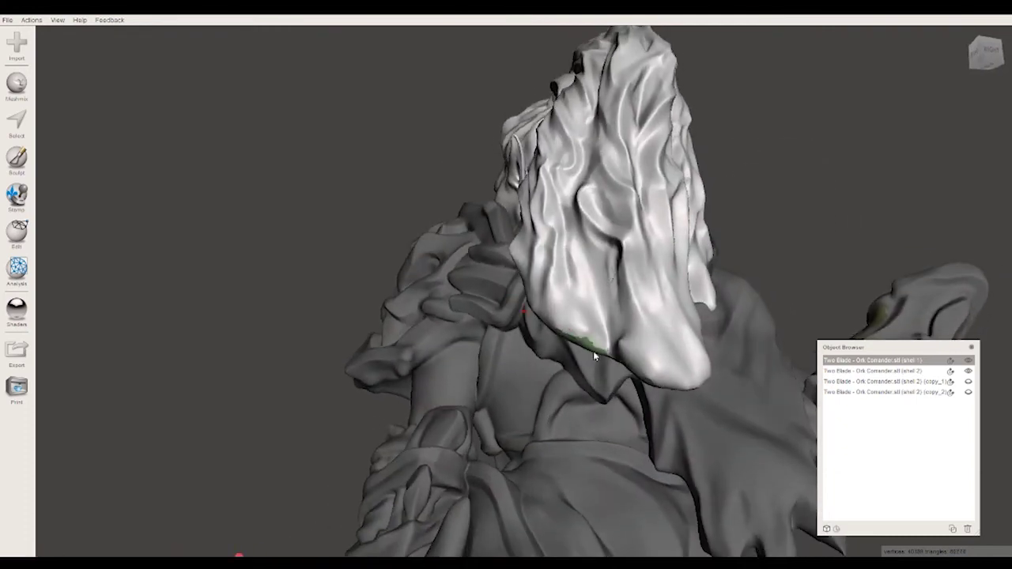
{"action": "mouse_move", "coordinate": [814, 205]}
{"action": "right_mouse_down"}
{"action": "mouse_move", "coordinate": [716, 250]}
{"action": "mouse_move", "coordinate": [527, 373]}
{"action": "right_mouse_up"}
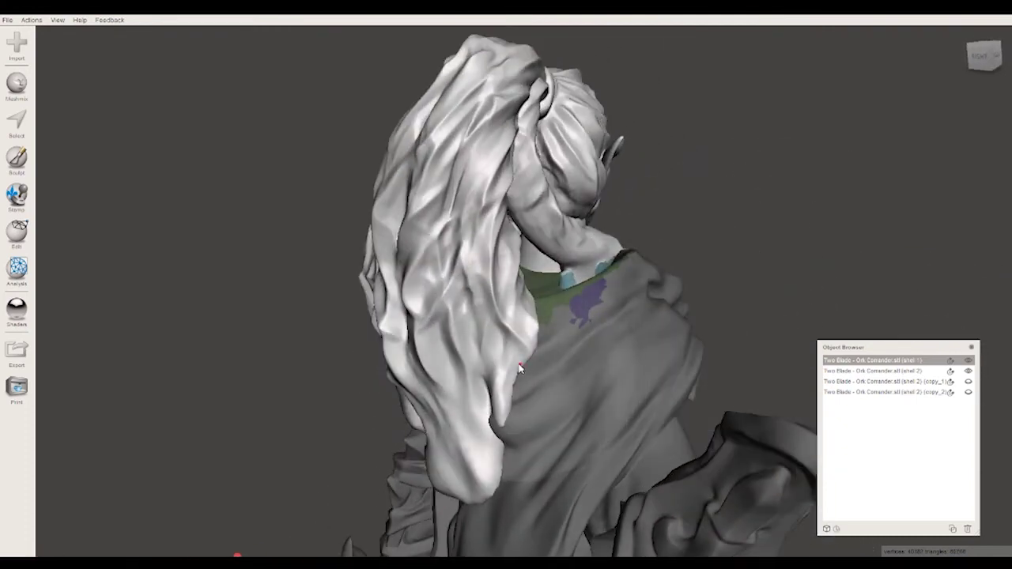
{"action": "mouse_move", "coordinate": [750, 308]}
{"action": "right_mouse_down"}
{"action": "mouse_move", "coordinate": [720, 258]}
{"action": "mouse_move", "coordinate": [785, 312]}
{"action": "right_mouse_up"}
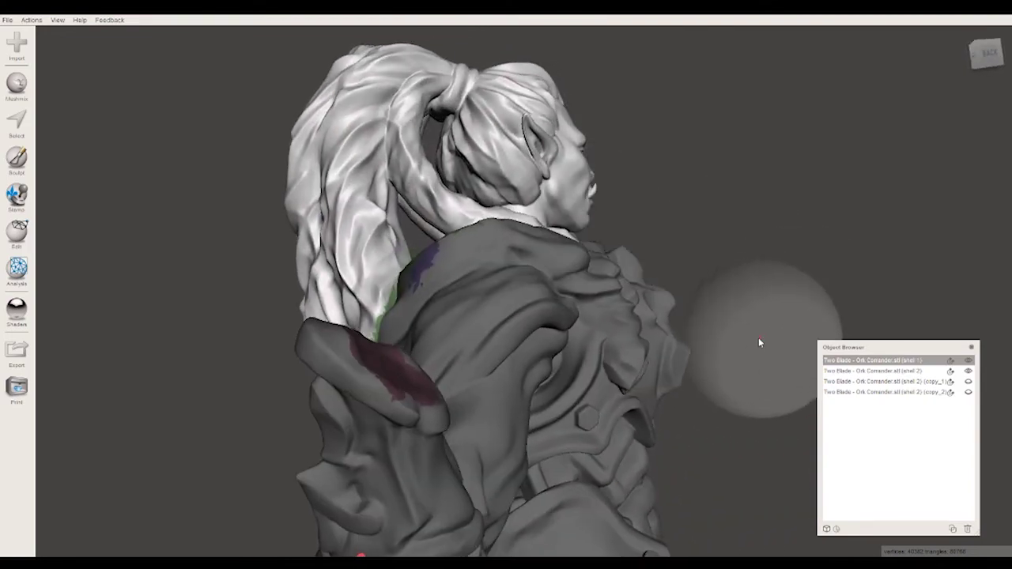
Step: Show the sword-and-hand piece again and select the body shell
{"action": "left_click", "coordinate": [968, 386]}
{"action": "mouse_move", "coordinate": [857, 326]}
{"action": "right_mouse_down"}
{"action": "mouse_move", "coordinate": [760, 267]}
{"action": "mouse_move", "coordinate": [773, 354]}
{"action": "mouse_move", "coordinate": [536, 335]}
{"action": "mouse_move", "coordinate": [686, 305]}
{"action": "mouse_move", "coordinate": [764, 357]}
{"action": "mouse_move", "coordinate": [679, 274]}
{"action": "mouse_move", "coordinate": [734, 318]}
{"action": "right_mouse_up"}
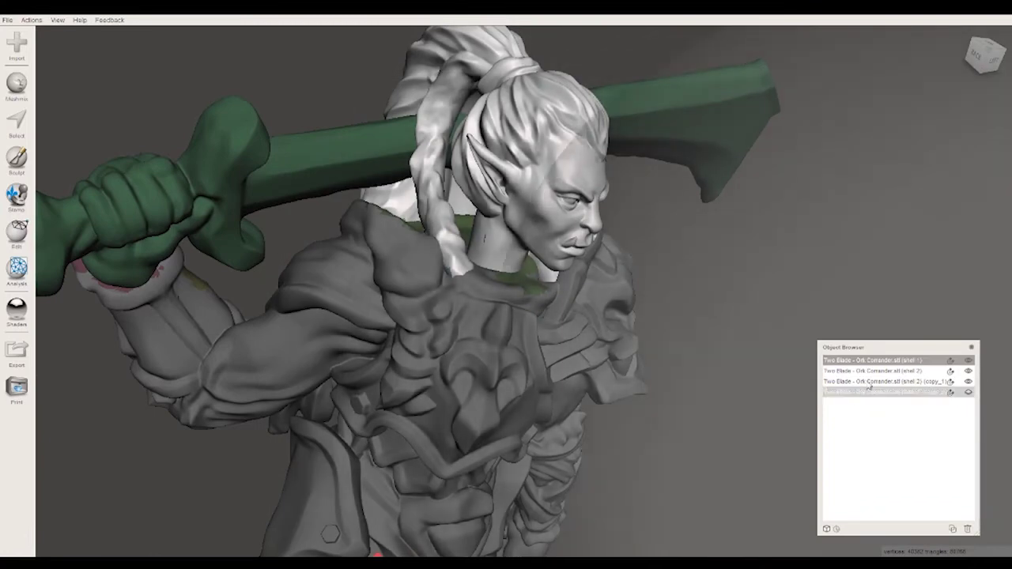
{"action": "left_click", "coordinate": [859, 371]}
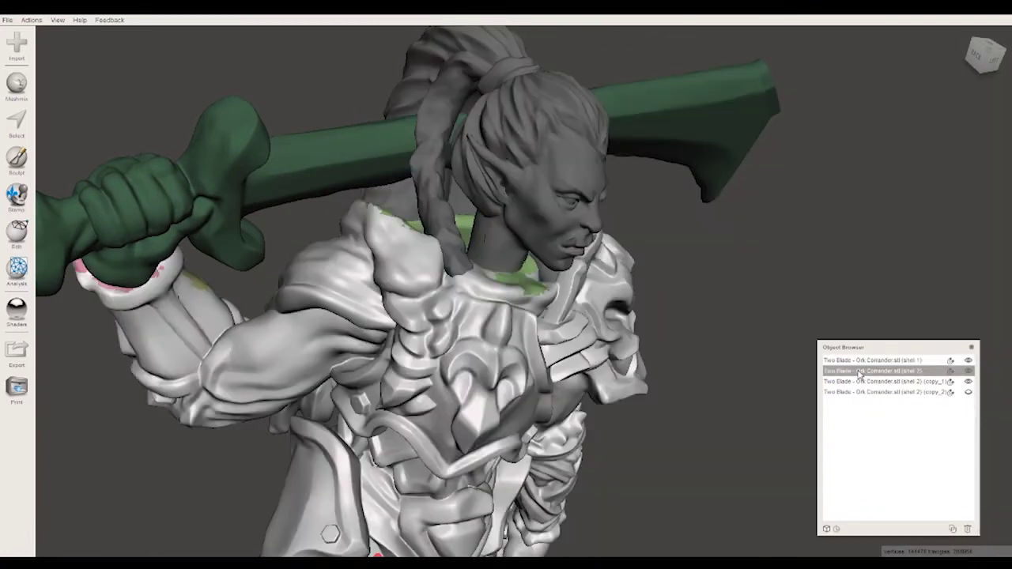
Step: Select the copy_1 sword piece and start placing a pivot point on its wrist
{"action": "left_click", "coordinate": [860, 382]}
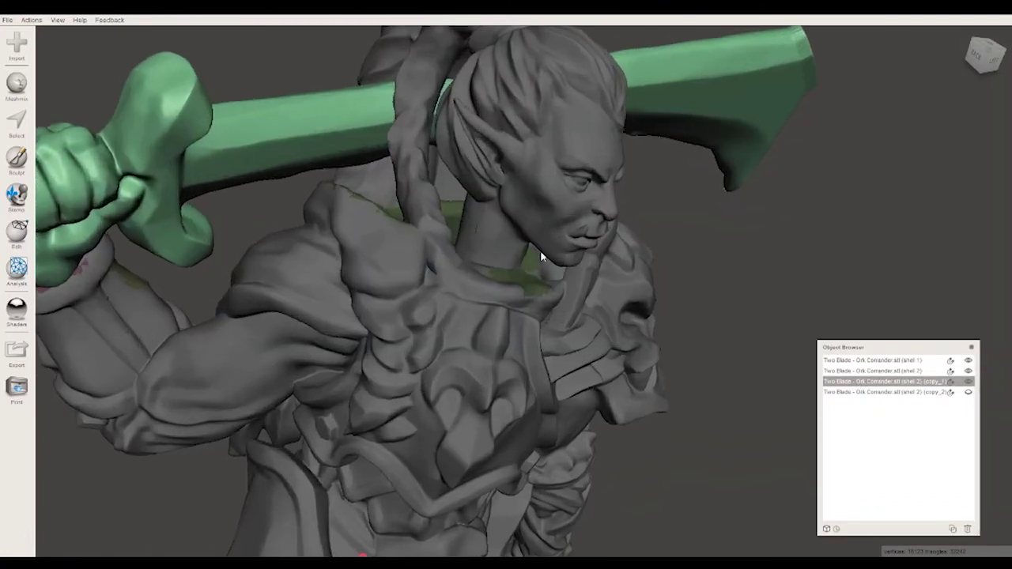
{"action": "scroll", "coordinate": [545, 293], "scroll_direction": "down", "scroll_amount": 3}
{"action": "mouse_move", "coordinate": [729, 428]}
{"action": "right_mouse_down"}
{"action": "mouse_move", "coordinate": [637, 329]}
{"action": "mouse_move", "coordinate": [680, 366]}
{"action": "right_mouse_up"}
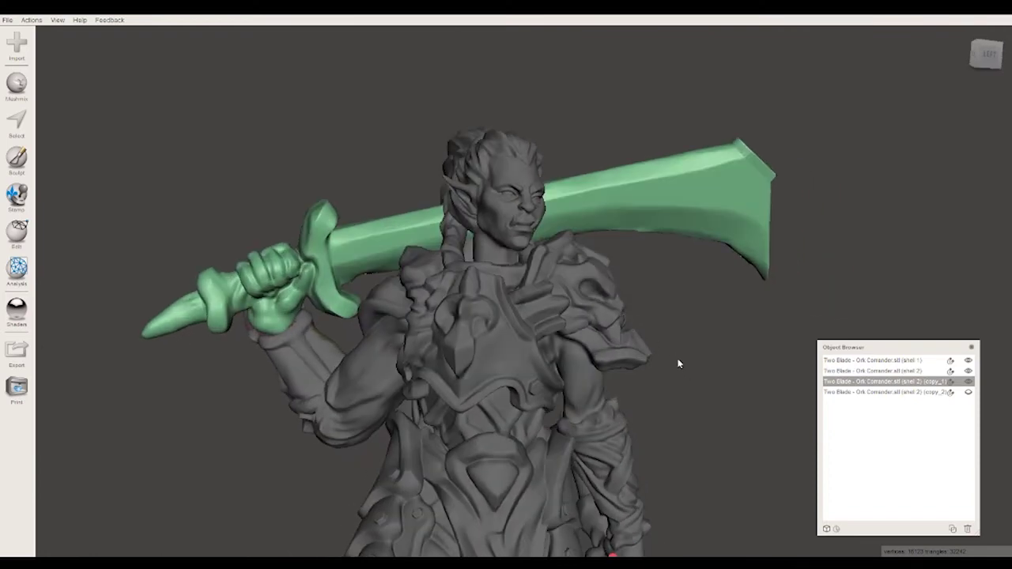
{"action": "mouse_move", "coordinate": [689, 361]}
{"action": "right_mouse_down"}
{"action": "mouse_move", "coordinate": [754, 372]}
{"action": "mouse_move", "coordinate": [799, 413]}
{"action": "mouse_move", "coordinate": [587, 279]}
{"action": "mouse_move", "coordinate": [714, 346]}
{"action": "mouse_move", "coordinate": [617, 327]}
{"action": "mouse_move", "coordinate": [613, 315]}
{"action": "right_mouse_up"}
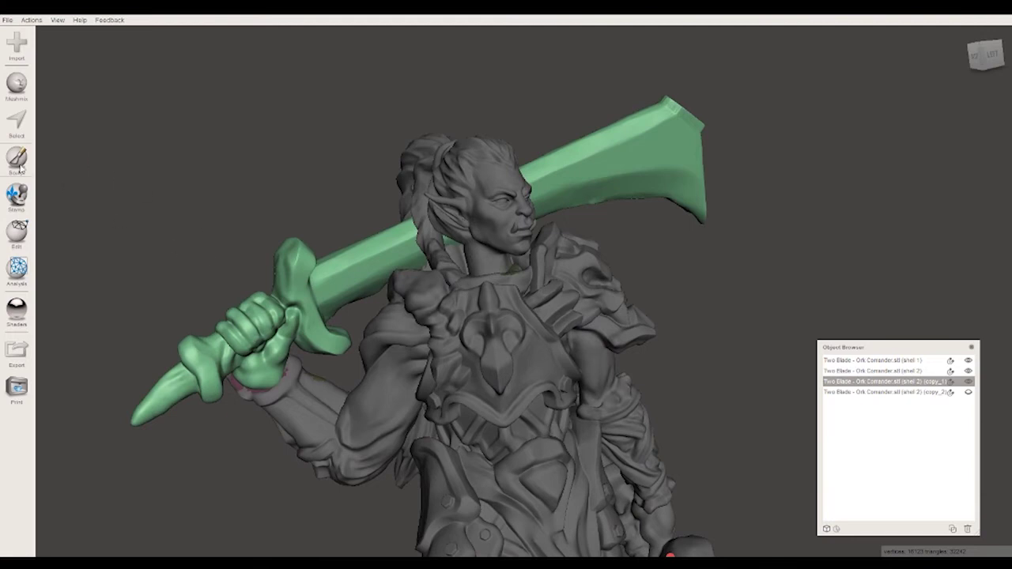
{"action": "left_click", "coordinate": [19, 235]}
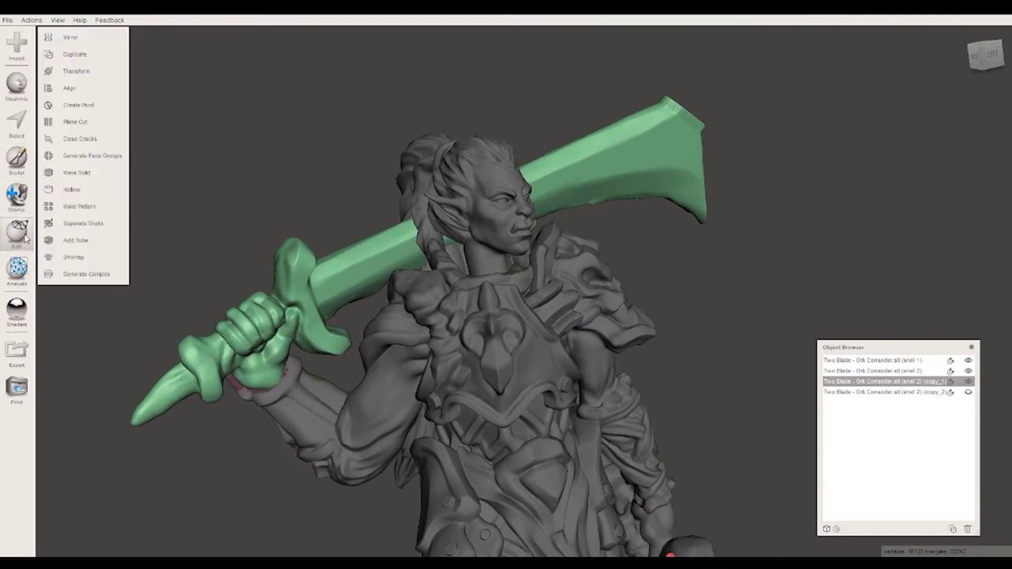
{"action": "left_click", "coordinate": [71, 111]}
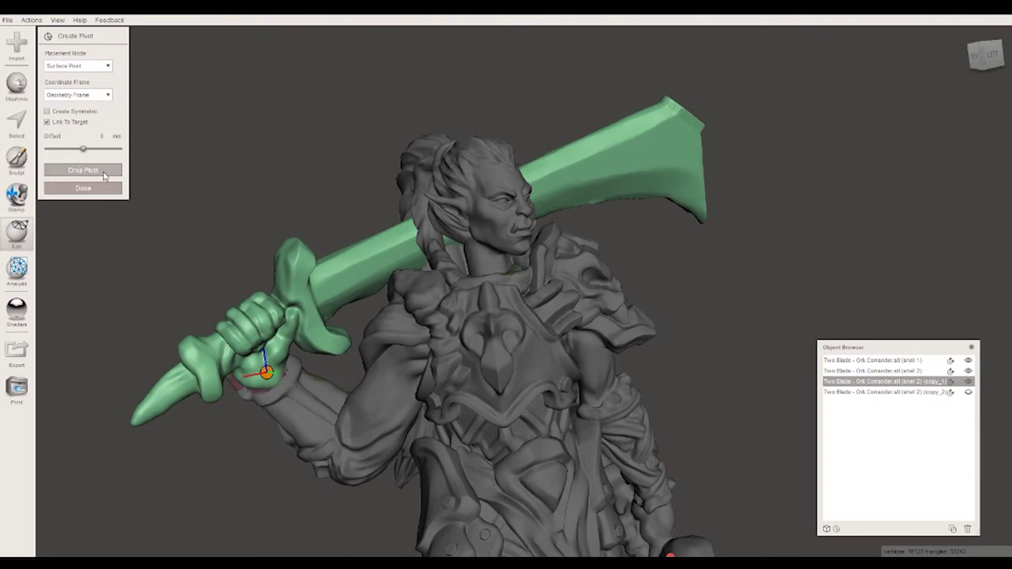
Step: Place a pivot point on the sword hand's wrist and select it
{"action": "right_click_drag", "start_coordinate": [259, 209], "coordinate": [264, 199]}
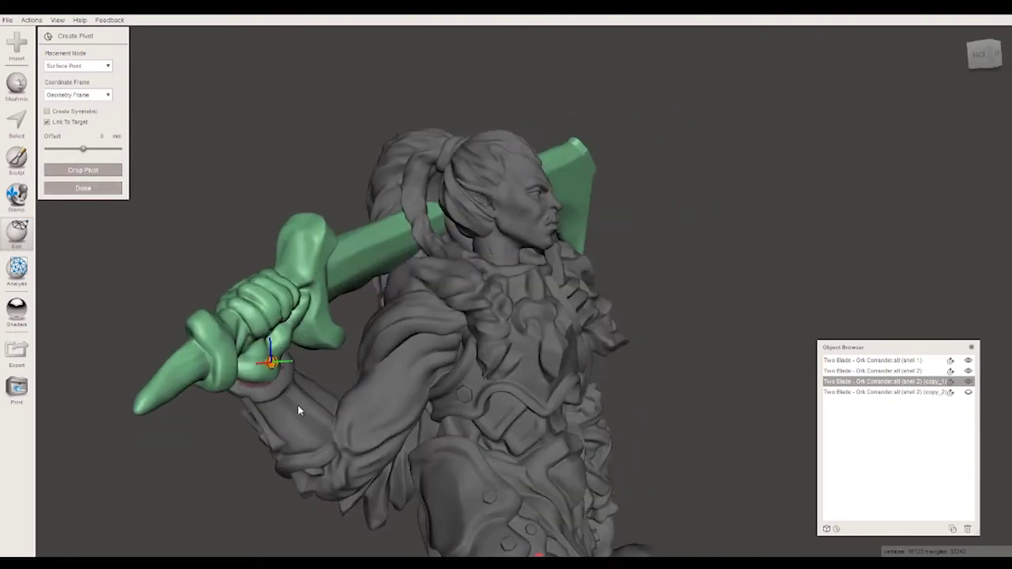
{"action": "key", "text": "Return"}
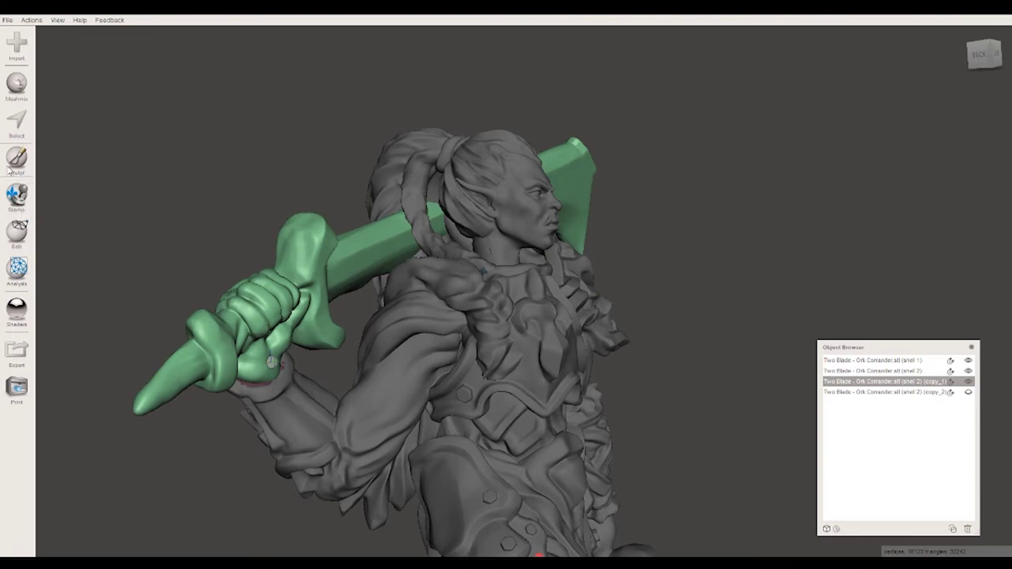
{"action": "left_click", "coordinate": [24, 242]}
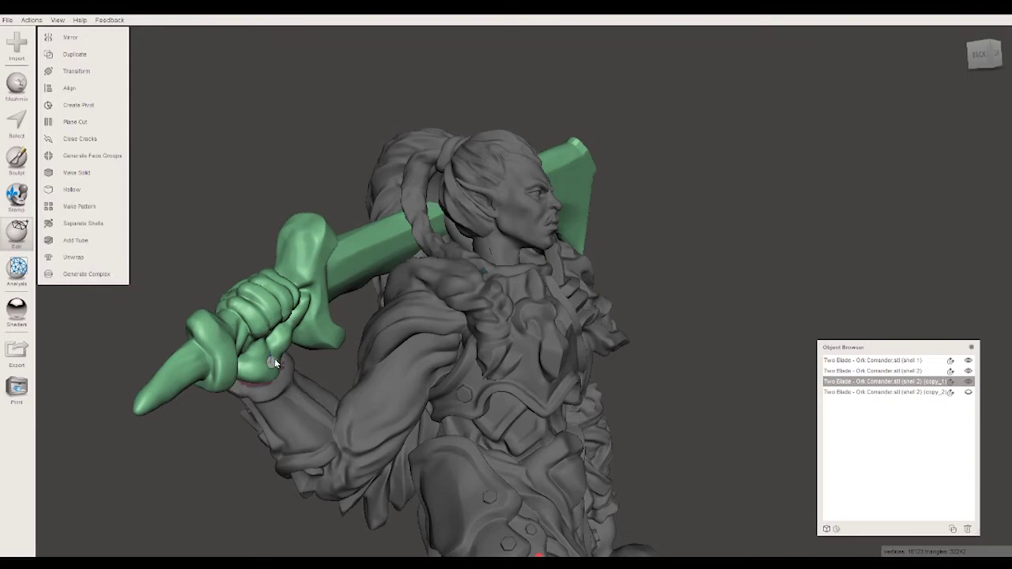
{"action": "left_click", "coordinate": [273, 362]}
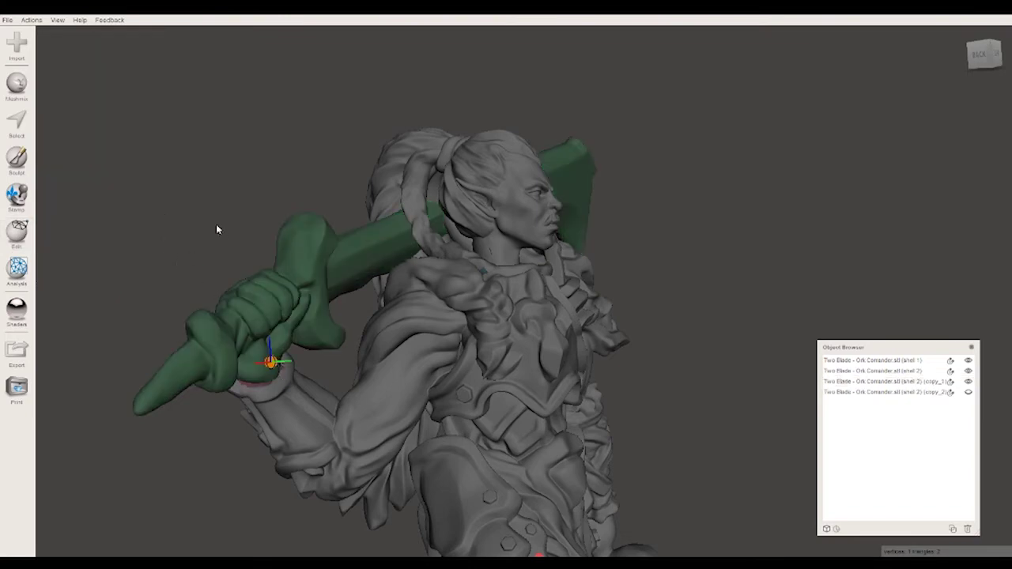
{"action": "right_click_drag", "start_coordinate": [220, 236], "coordinate": [221, 283]}
{"action": "left_click", "coordinate": [304, 452]}
{"action": "left_click", "coordinate": [302, 452]}
{"action": "left_click", "coordinate": [303, 452]}
{"action": "left_click", "coordinate": [303, 454]}
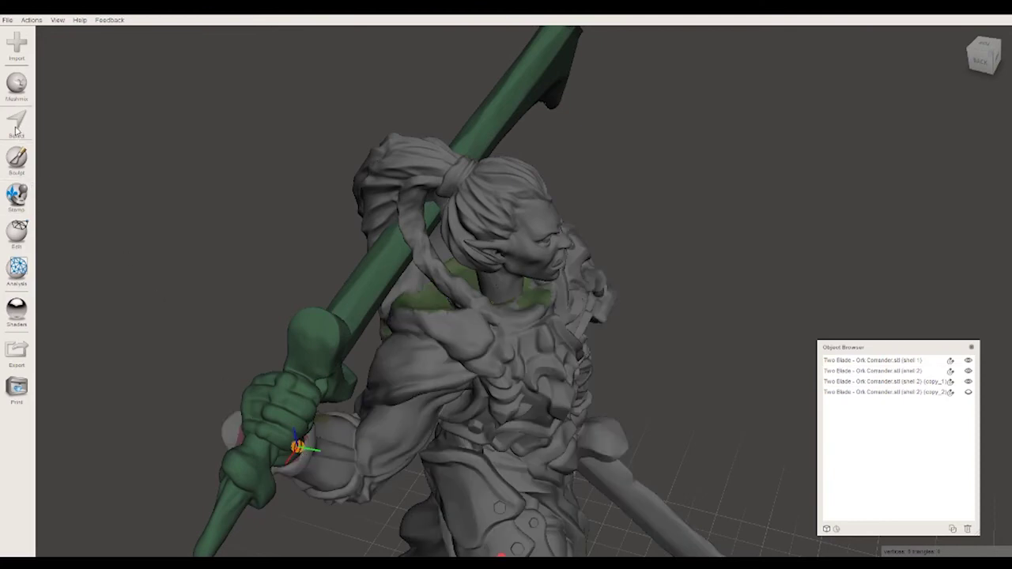
Step: Raise the wrist pivot 0.0345 mm along Z, accept it, and reselect the sword
{"action": "left_click", "coordinate": [27, 245]}
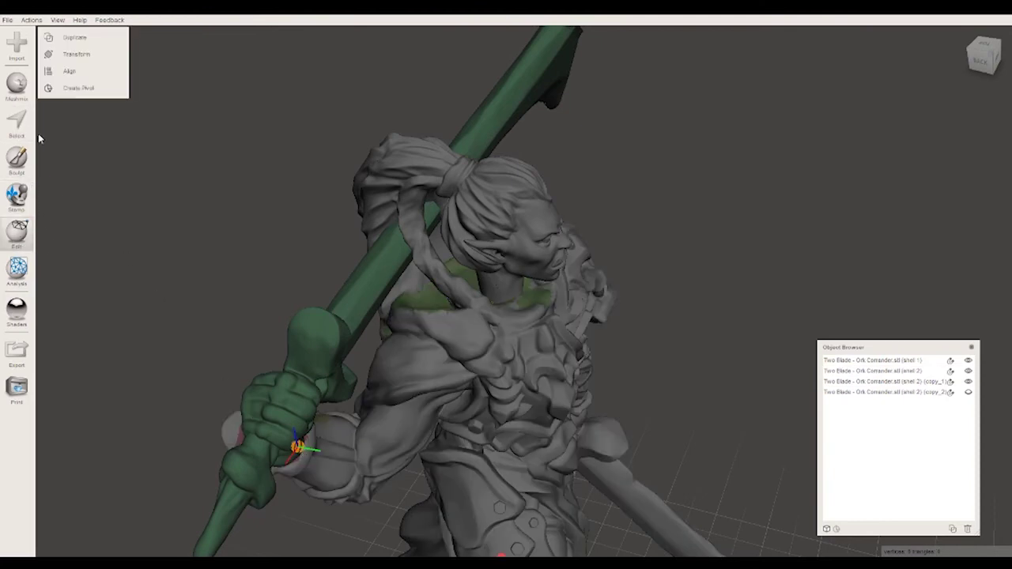
{"action": "left_click", "coordinate": [73, 55]}
{"action": "left_click_drag", "start_coordinate": [274, 445], "coordinate": [262, 440]}
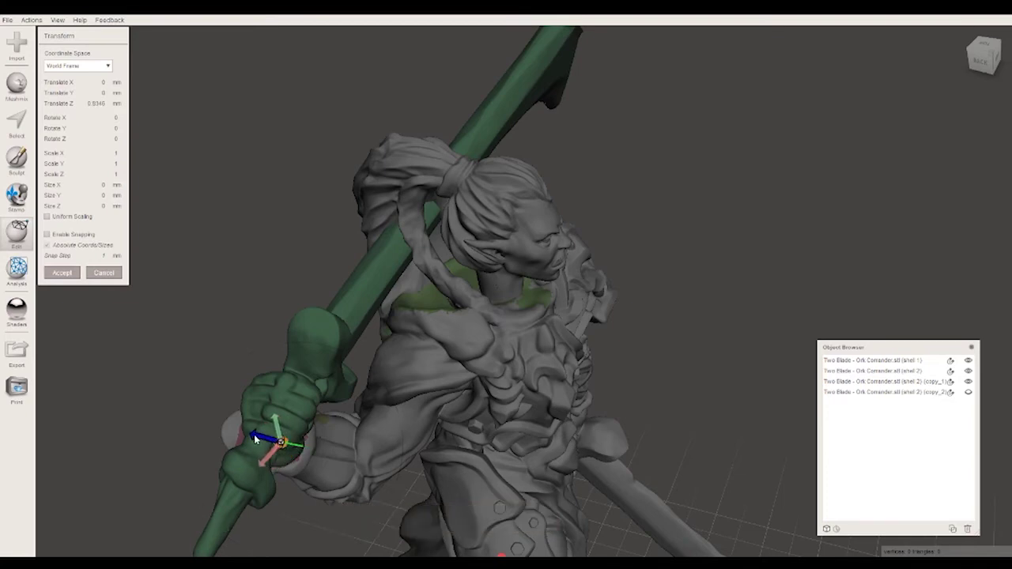
{"action": "mouse_move", "coordinate": [309, 268]}
{"action": "right_mouse_down"}
{"action": "mouse_move", "coordinate": [248, 237]}
{"action": "mouse_move", "coordinate": [232, 214]}
{"action": "mouse_move", "coordinate": [218, 224]}
{"action": "mouse_move", "coordinate": [250, 242]}
{"action": "mouse_move", "coordinate": [245, 234]}
{"action": "right_mouse_up"}
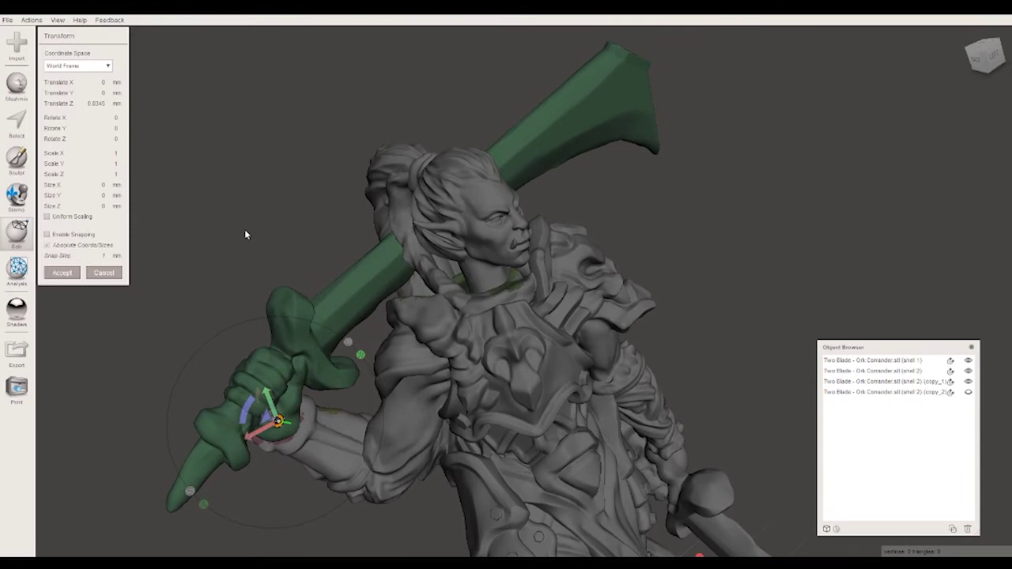
{"action": "mouse_move", "coordinate": [666, 263]}
{"action": "right_mouse_down"}
{"action": "mouse_move", "coordinate": [698, 257]}
{"action": "mouse_move", "coordinate": [680, 242]}
{"action": "right_mouse_up"}
{"action": "mouse_move", "coordinate": [666, 316]}
{"action": "right_mouse_down"}
{"action": "mouse_move", "coordinate": [657, 291]}
{"action": "mouse_move", "coordinate": [743, 214]}
{"action": "mouse_move", "coordinate": [748, 224]}
{"action": "mouse_move", "coordinate": [633, 283]}
{"action": "mouse_move", "coordinate": [757, 217]}
{"action": "mouse_move", "coordinate": [651, 290]}
{"action": "right_mouse_up"}
{"action": "left_click", "coordinate": [71, 276]}
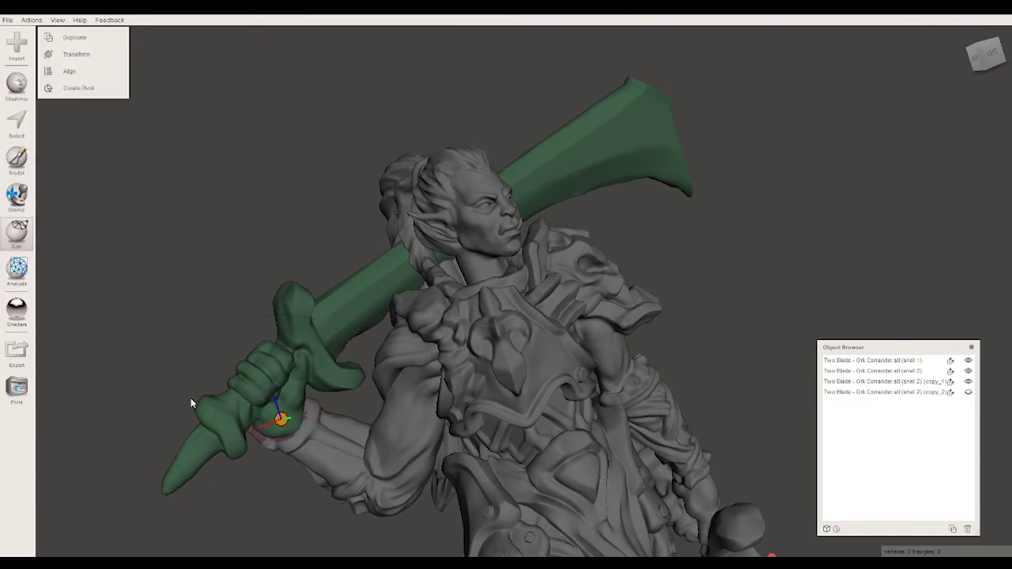
{"action": "left_click", "coordinate": [908, 382]}
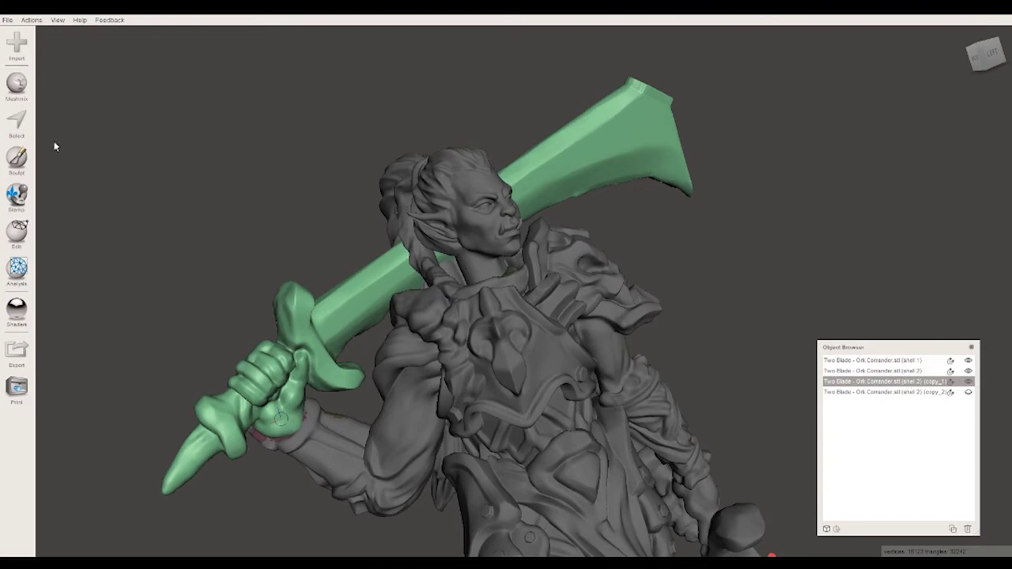
Step: Rotate the sword about its hilt pivot by about 6.7° on Z and -2° on Y
{"action": "left_click", "coordinate": [24, 237]}
{"action": "left_click", "coordinate": [101, 72]}
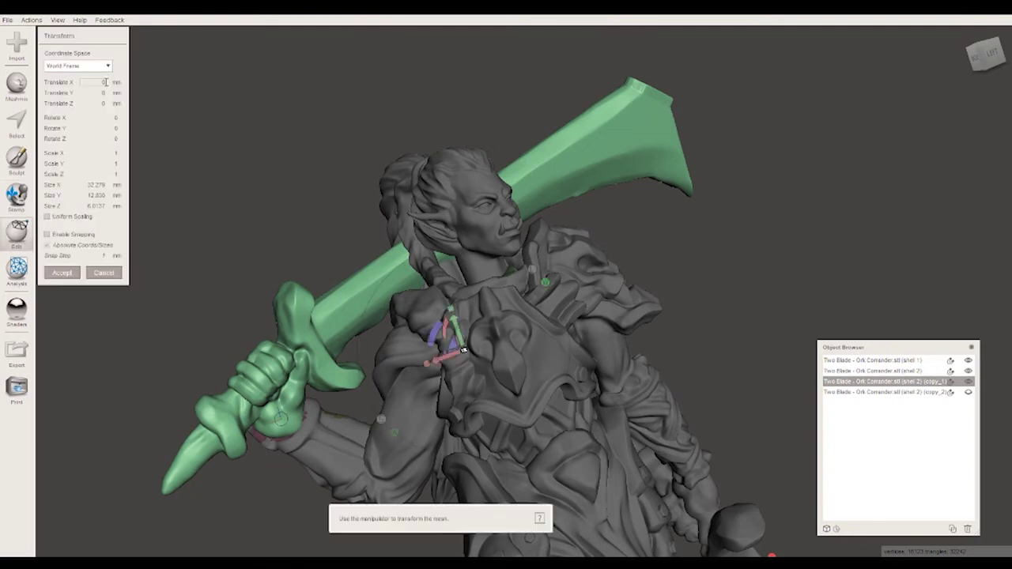
{"action": "left_click", "coordinate": [281, 424]}
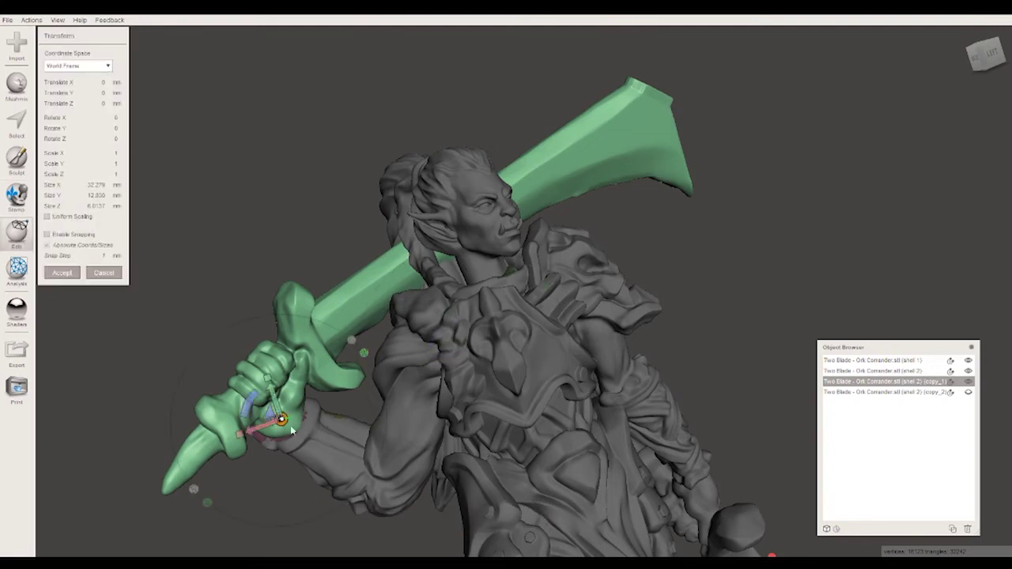
{"action": "left_click_drag", "start_coordinate": [248, 403], "coordinate": [294, 275]}
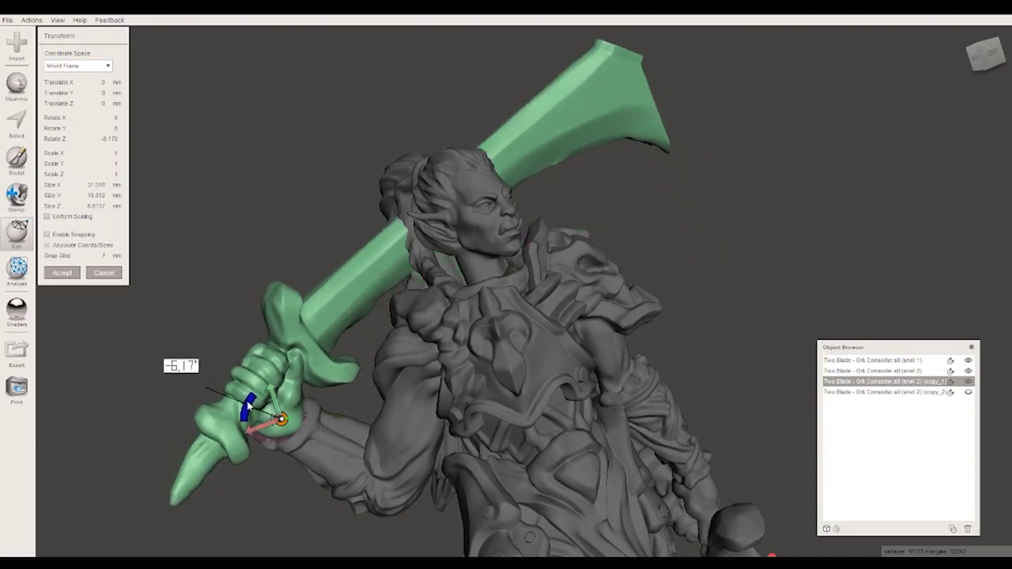
{"action": "mouse_move", "coordinate": [294, 274]}
{"action": "right_mouse_down"}
{"action": "mouse_move", "coordinate": [341, 255]}
{"action": "mouse_move", "coordinate": [383, 255]}
{"action": "mouse_move", "coordinate": [336, 447]}
{"action": "right_mouse_up"}
{"action": "left_click_drag", "start_coordinate": [294, 451], "coordinate": [290, 467]}
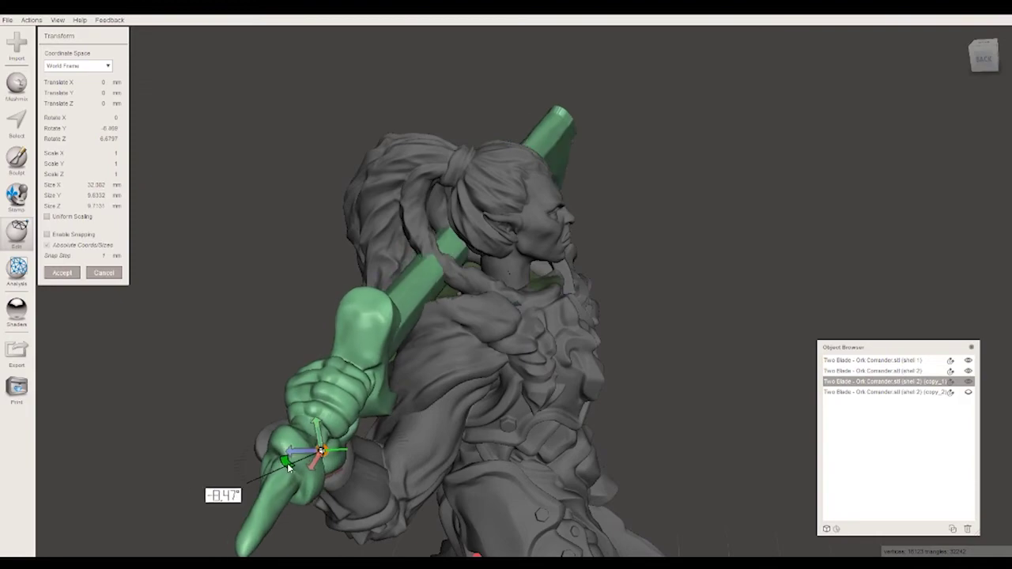
Step: Tilt the sword about -9° around X and check its fit across the shoulder
{"action": "mouse_move", "coordinate": [503, 353]}
{"action": "right_mouse_down"}
{"action": "mouse_move", "coordinate": [657, 282]}
{"action": "mouse_move", "coordinate": [523, 386]}
{"action": "mouse_move", "coordinate": [480, 376]}
{"action": "mouse_move", "coordinate": [564, 400]}
{"action": "mouse_move", "coordinate": [807, 286]}
{"action": "mouse_move", "coordinate": [822, 314]}
{"action": "mouse_move", "coordinate": [827, 289]}
{"action": "mouse_move", "coordinate": [479, 298]}
{"action": "right_mouse_up"}
{"action": "mouse_move", "coordinate": [392, 305]}
{"action": "left_mouse_down"}
{"action": "mouse_move", "coordinate": [395, 293]}
{"action": "mouse_move", "coordinate": [406, 316]}
{"action": "mouse_move", "coordinate": [387, 324]}
{"action": "left_mouse_up"}
{"action": "mouse_move", "coordinate": [587, 258]}
{"action": "right_mouse_down"}
{"action": "mouse_move", "coordinate": [227, 528]}
{"action": "mouse_move", "coordinate": [129, 542]}
{"action": "mouse_move", "coordinate": [593, 350]}
{"action": "mouse_move", "coordinate": [562, 388]}
{"action": "mouse_move", "coordinate": [840, 248]}
{"action": "mouse_move", "coordinate": [957, 214]}
{"action": "mouse_move", "coordinate": [763, 300]}
{"action": "mouse_move", "coordinate": [822, 282]}
{"action": "right_mouse_up"}
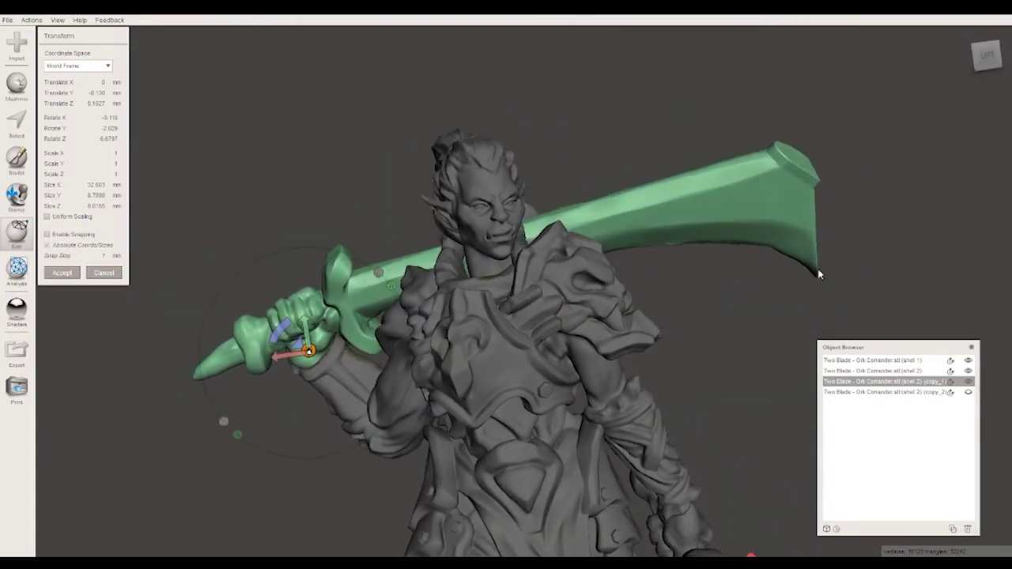
{"action": "scroll", "coordinate": [790, 278], "scroll_direction": "up", "scroll_amount": 3}
{"action": "scroll", "coordinate": [780, 277], "scroll_direction": "down", "scroll_amount": 5}
{"action": "scroll", "coordinate": [774, 316], "scroll_direction": "down", "scroll_amount": 3}
{"action": "mouse_move", "coordinate": [771, 332]}
{"action": "right_mouse_down"}
{"action": "mouse_move", "coordinate": [673, 308]}
{"action": "mouse_move", "coordinate": [761, 287]}
{"action": "mouse_move", "coordinate": [712, 274]}
{"action": "mouse_move", "coordinate": [662, 282]}
{"action": "mouse_move", "coordinate": [669, 301]}
{"action": "mouse_move", "coordinate": [688, 290]}
{"action": "right_mouse_up"}
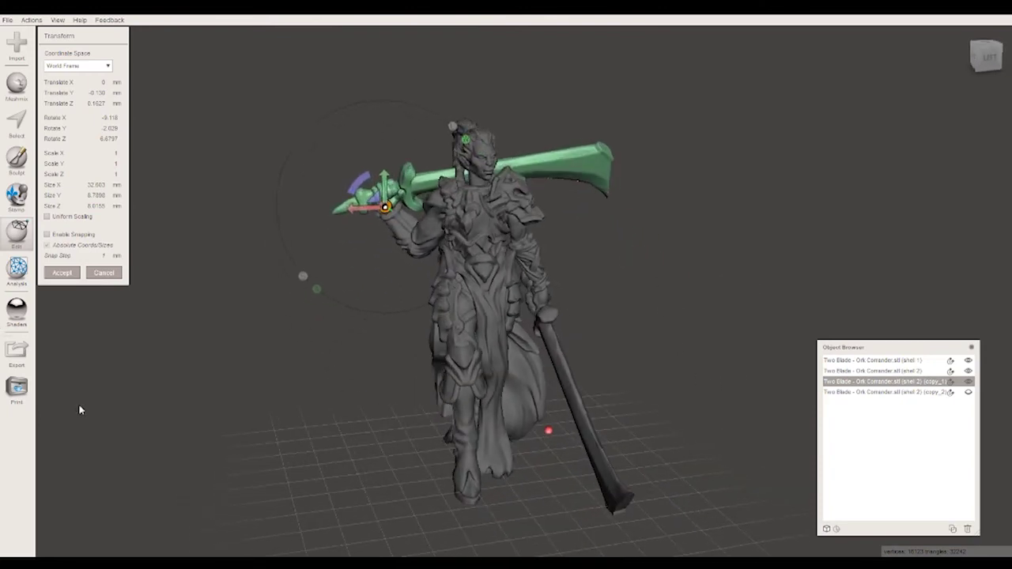
Step: Accept the sword's new tilted orientation
{"action": "left_click", "coordinate": [63, 273]}
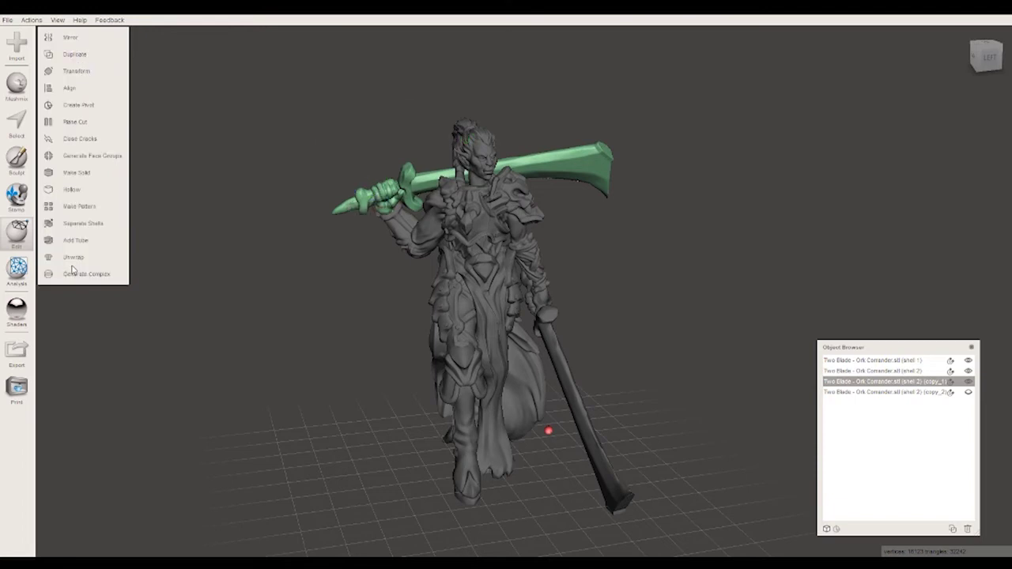
{"action": "scroll", "coordinate": [229, 217], "scroll_direction": "up", "scroll_amount": 3}
{"action": "scroll", "coordinate": [252, 222], "scroll_direction": "up", "scroll_amount": 3}
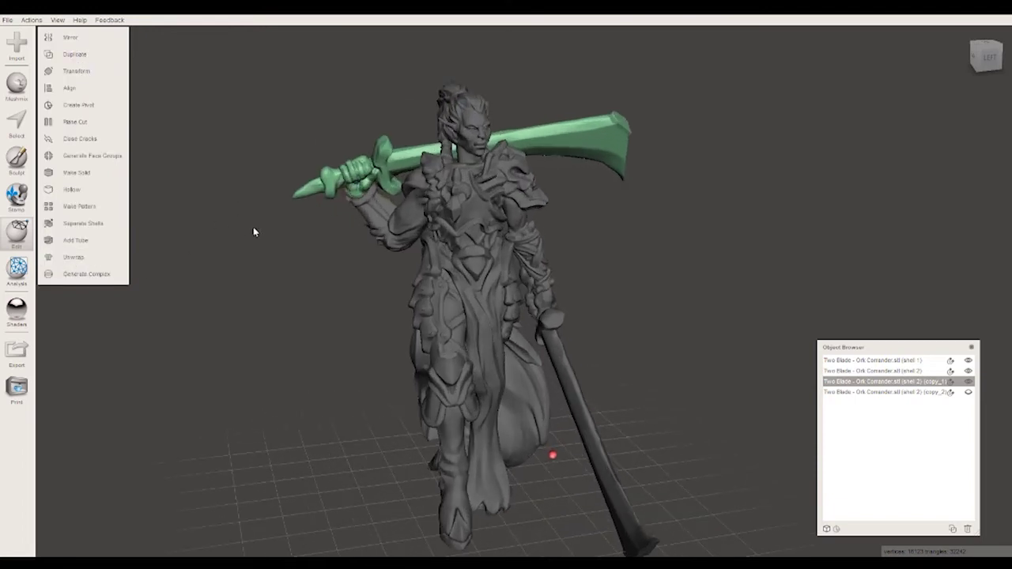
Step: Select the sword with the armoured body and Boolean-union them into one mesh
{"action": "left_click", "coordinate": [909, 372], "text": "shift"}
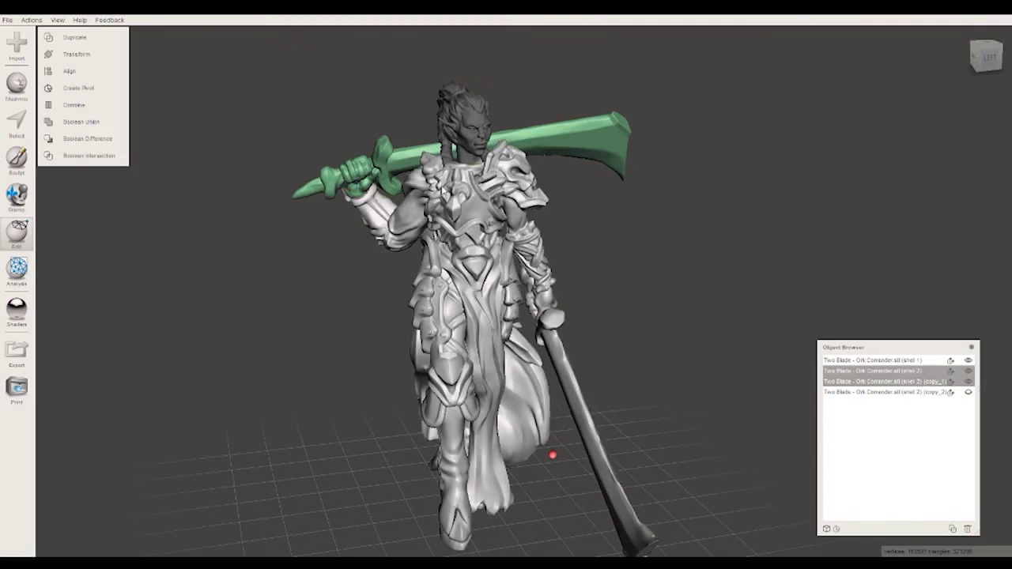
{"action": "scroll", "coordinate": [443, 192], "scroll_direction": "up", "scroll_amount": 3}
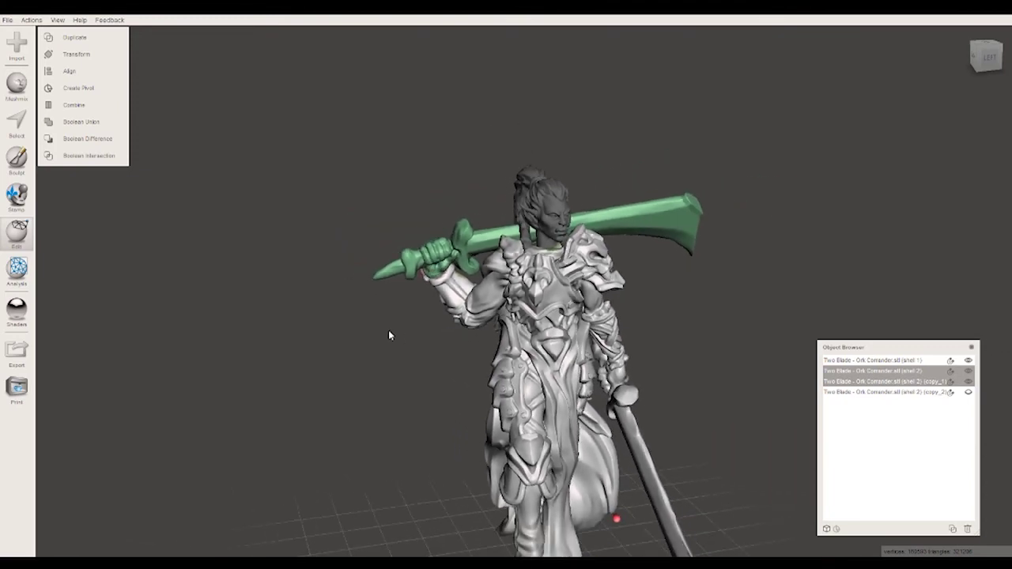
{"action": "scroll", "coordinate": [388, 330], "scroll_direction": "up", "scroll_amount": 3}
{"action": "scroll", "coordinate": [383, 344], "scroll_direction": "up", "scroll_amount": 1}
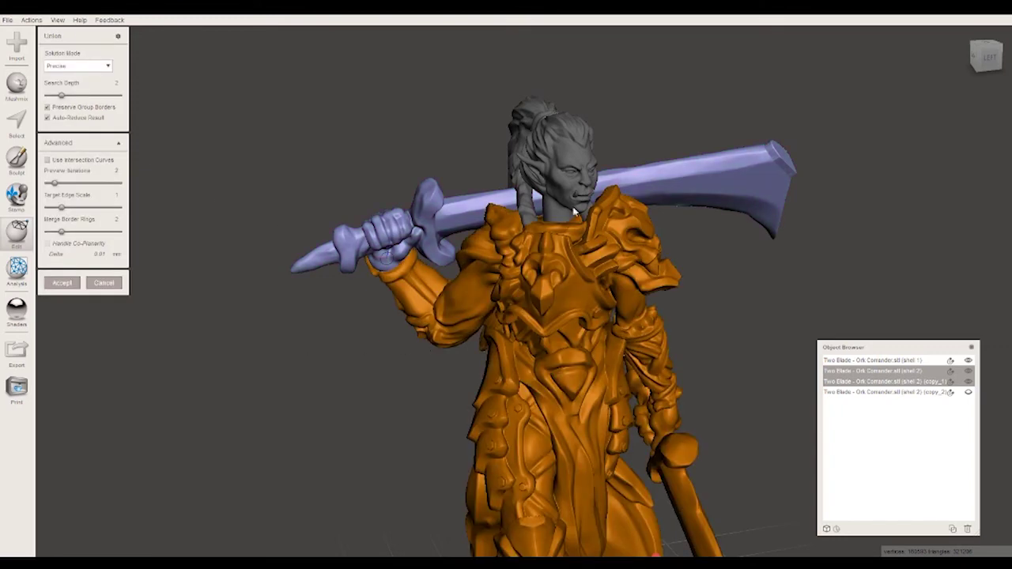
{"action": "left_click", "coordinate": [66, 284]}
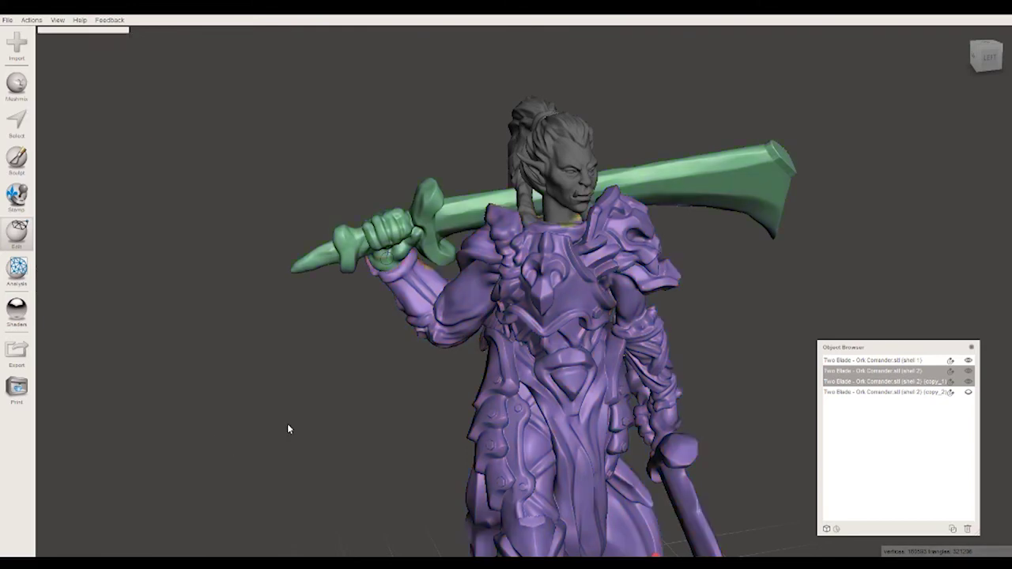
{"action": "mouse_move", "coordinate": [269, 423]}
{"action": "right_mouse_down"}
{"action": "mouse_move", "coordinate": [470, 506]}
{"action": "mouse_move", "coordinate": [238, 413]}
{"action": "mouse_move", "coordinate": [718, 435]}
{"action": "mouse_move", "coordinate": [517, 451]}
{"action": "mouse_move", "coordinate": [284, 422]}
{"action": "mouse_move", "coordinate": [266, 434]}
{"action": "mouse_move", "coordinate": [329, 463]}
{"action": "right_mouse_up"}
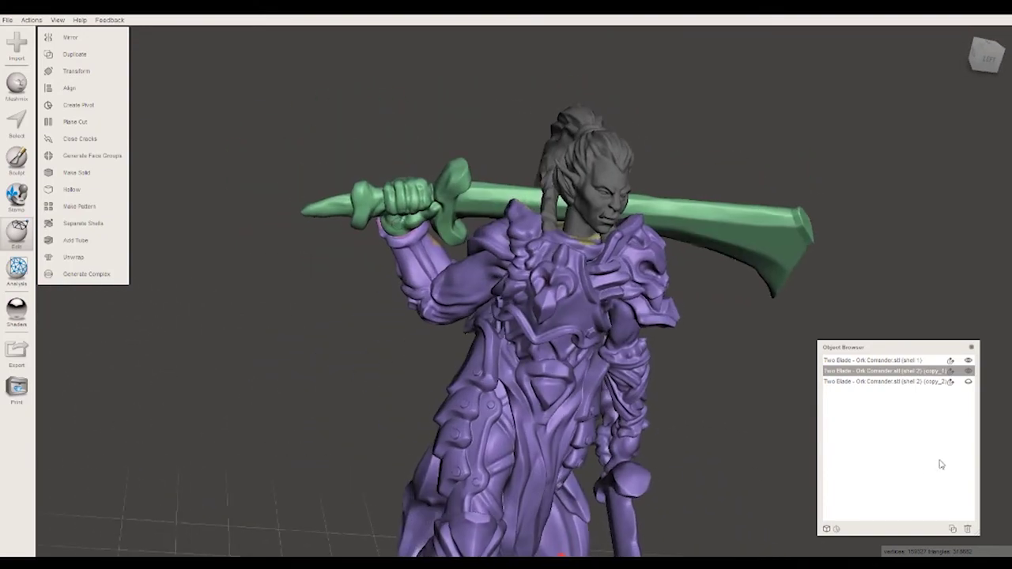
Step: Select the ponytailed head with the body-and-sword mesh and Boolean-union them
{"action": "left_click", "coordinate": [907, 381], "text": "shift"}
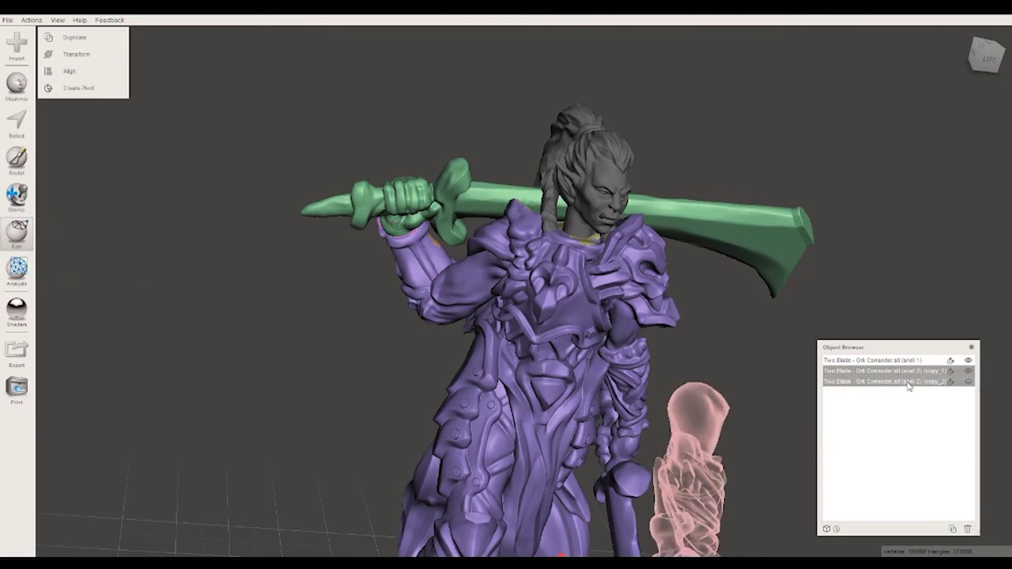
{"action": "left_click", "coordinate": [907, 382]}
{"action": "left_click", "coordinate": [897, 360]}
{"action": "left_click", "coordinate": [897, 371], "text": "shift"}
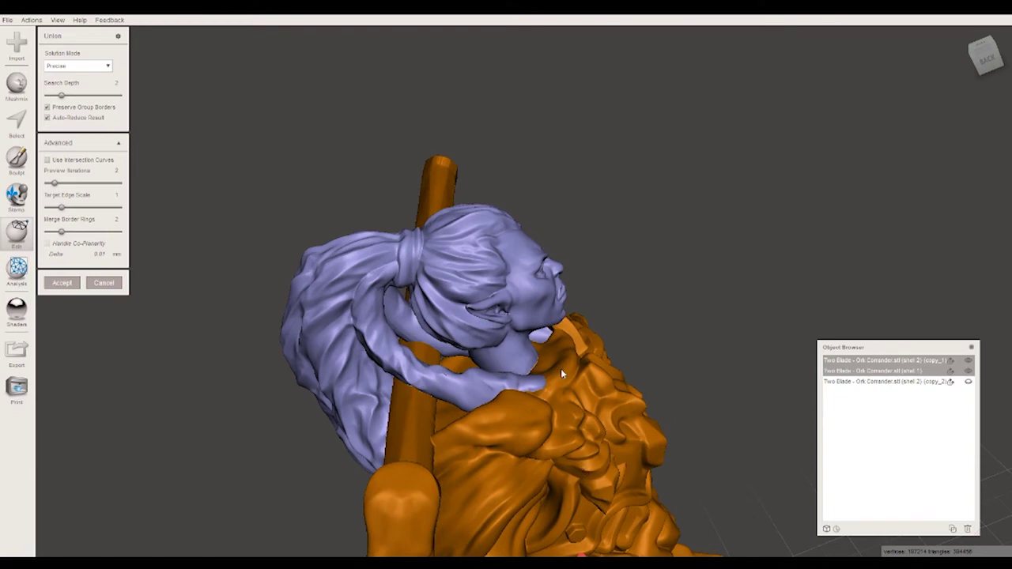
{"action": "key", "text": "Return"}
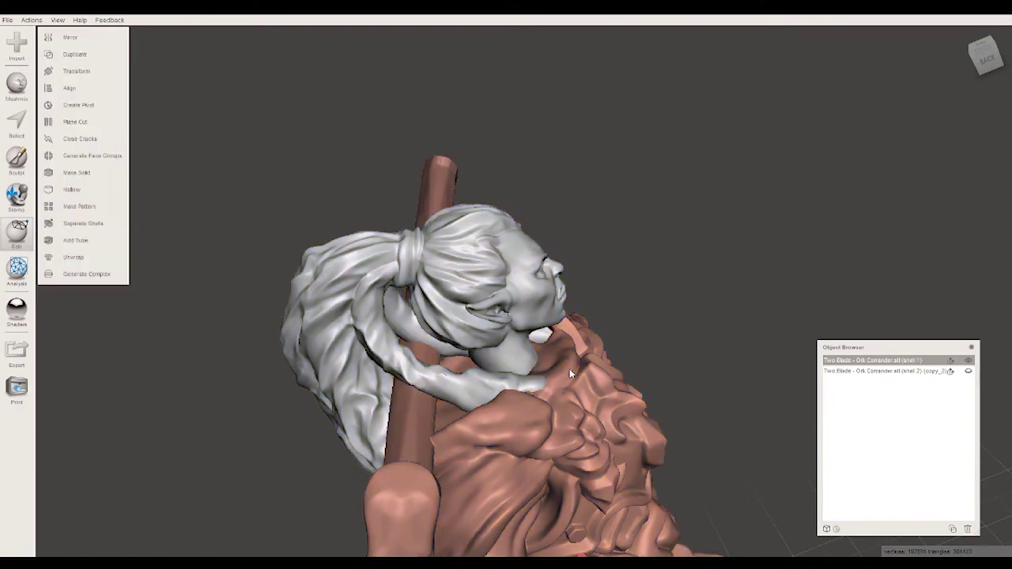
Step: Run the Inspector's Auto Repair All to fix the mesh defects around the hair
{"action": "mouse_move", "coordinate": [569, 368]}
{"action": "right_mouse_down"}
{"action": "mouse_move", "coordinate": [393, 348]}
{"action": "mouse_move", "coordinate": [549, 365]}
{"action": "mouse_move", "coordinate": [605, 260]}
{"action": "mouse_move", "coordinate": [754, 151]}
{"action": "mouse_move", "coordinate": [624, 184]}
{"action": "mouse_move", "coordinate": [539, 186]}
{"action": "mouse_move", "coordinate": [600, 372]}
{"action": "mouse_move", "coordinate": [609, 278]}
{"action": "mouse_move", "coordinate": [643, 288]}
{"action": "mouse_move", "coordinate": [566, 267]}
{"action": "mouse_move", "coordinate": [784, 297]}
{"action": "right_mouse_up"}
{"action": "scroll", "coordinate": [601, 281], "scroll_direction": "down", "scroll_amount": 5}
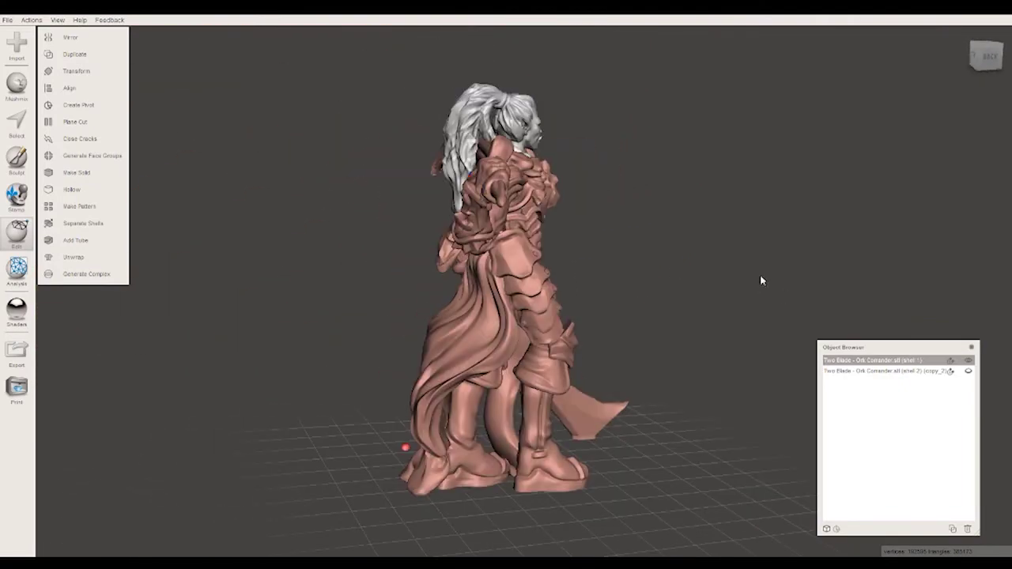
{"action": "mouse_move", "coordinate": [429, 237]}
{"action": "right_mouse_down"}
{"action": "mouse_move", "coordinate": [512, 274]}
{"action": "mouse_move", "coordinate": [483, 270]}
{"action": "right_mouse_up"}
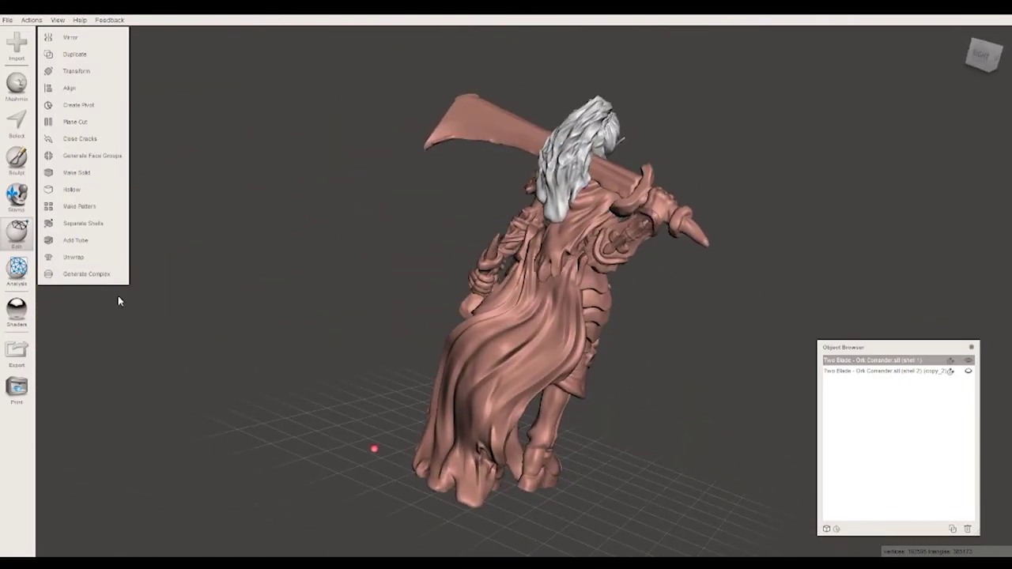
{"action": "mouse_move", "coordinate": [17, 271]}
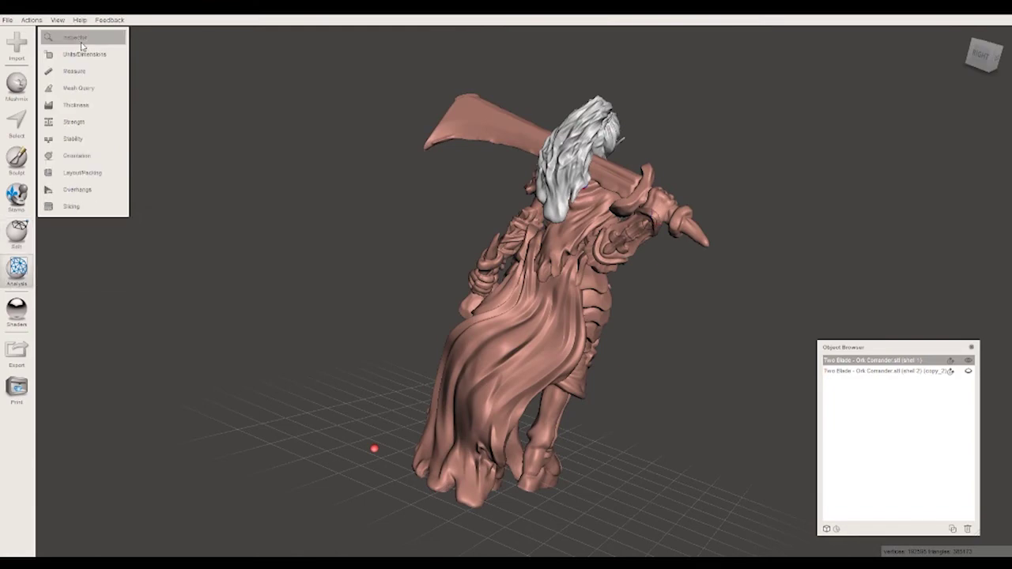
{"action": "left_click", "coordinate": [81, 41]}
{"action": "left_click", "coordinate": [108, 118]}
{"action": "mouse_move", "coordinate": [446, 150]}
{"action": "right_mouse_down"}
{"action": "mouse_move", "coordinate": [303, 113]}
{"action": "mouse_move", "coordinate": [246, 109]}
{"action": "mouse_move", "coordinate": [226, 131]}
{"action": "right_mouse_up"}
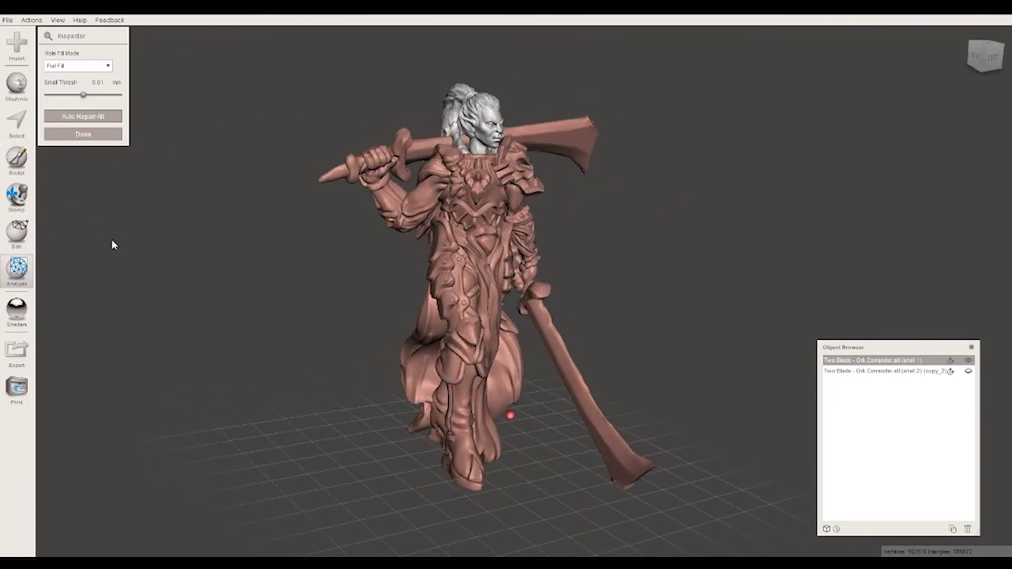
{"action": "left_click", "coordinate": [18, 131]}
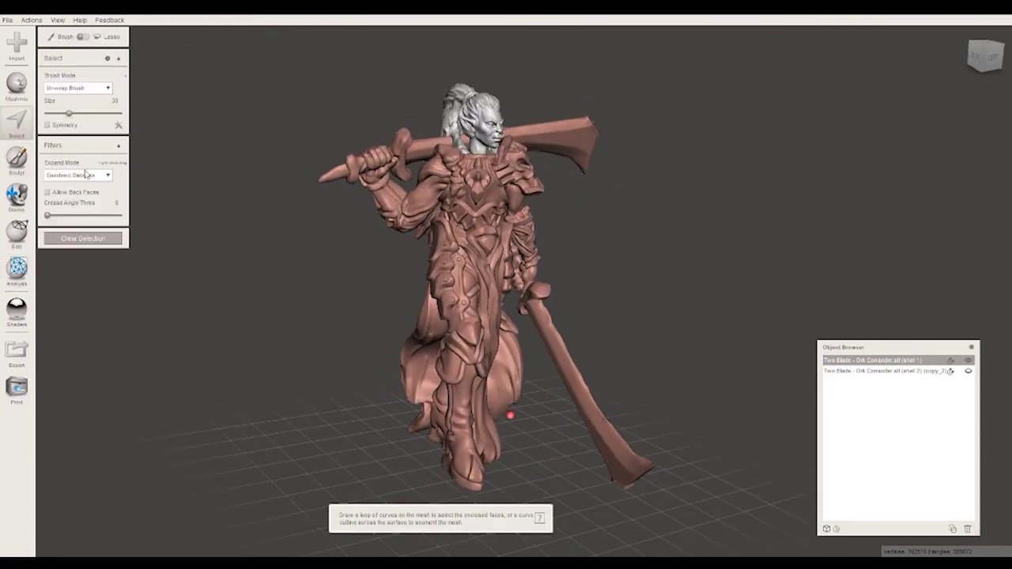
Step: Select all faces and group them so the figure shows as one uniform grey mesh
{"action": "key", "text": "ctrl+a"}
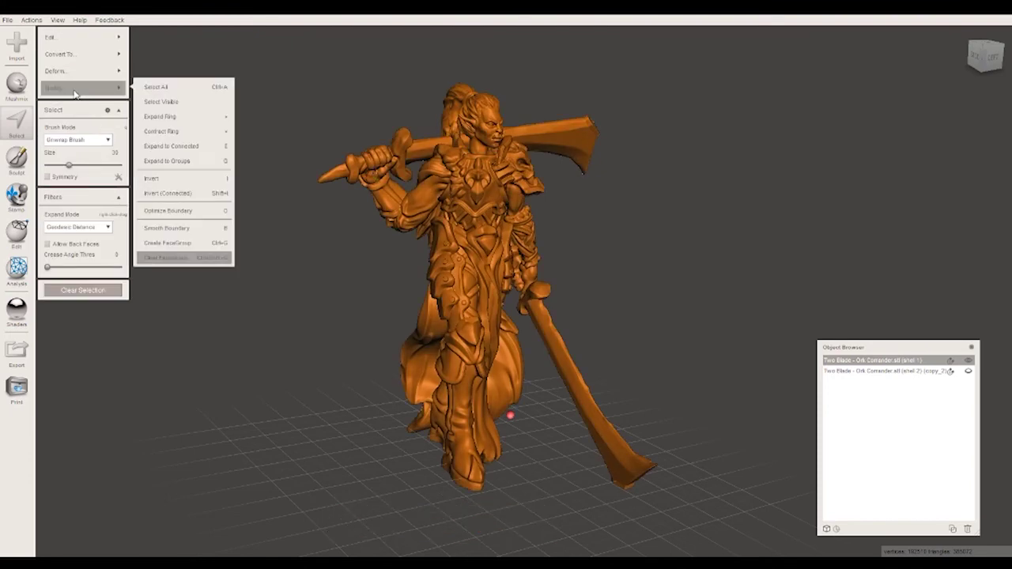
{"action": "mouse_move", "coordinate": [55, 88]}
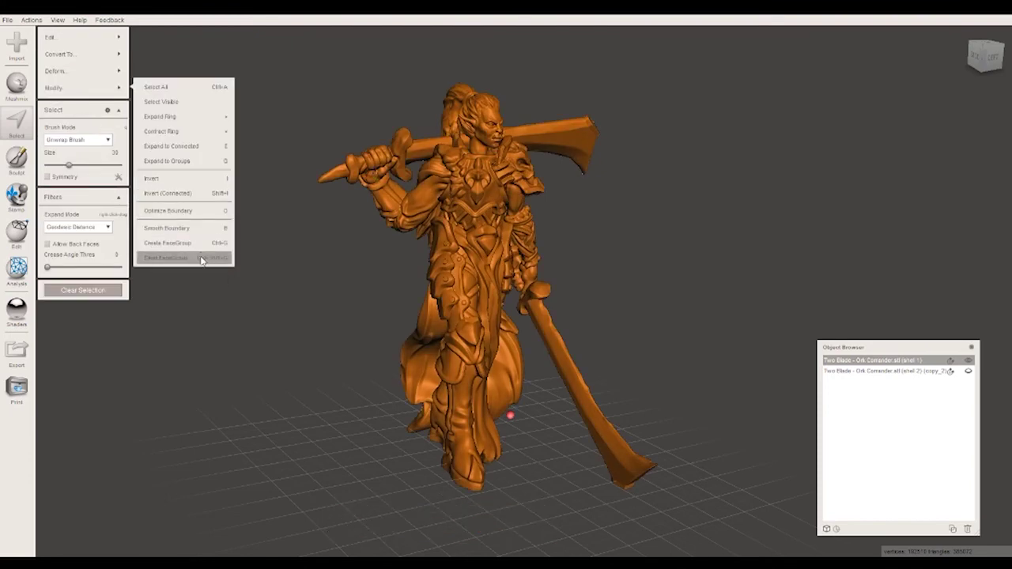
{"action": "key", "text": "Escape"}
{"action": "mouse_move", "coordinate": [630, 359]}
{"action": "right_mouse_down"}
{"action": "mouse_move", "coordinate": [805, 202]}
{"action": "mouse_move", "coordinate": [788, 181]}
{"action": "mouse_move", "coordinate": [978, 155]}
{"action": "mouse_move", "coordinate": [881, 175]}
{"action": "mouse_move", "coordinate": [830, 141]}
{"action": "mouse_move", "coordinate": [732, 144]}
{"action": "right_mouse_up"}
{"action": "scroll", "coordinate": [732, 169], "scroll_direction": "down", "scroll_amount": 1}
{"action": "scroll", "coordinate": [728, 171], "scroll_direction": "up", "scroll_amount": 2}
{"action": "scroll", "coordinate": [702, 248], "scroll_direction": "up", "scroll_amount": 2}
{"action": "scroll", "coordinate": [701, 249], "scroll_direction": "up", "scroll_amount": 2}
{"action": "scroll", "coordinate": [693, 272], "scroll_direction": "up", "scroll_amount": 1}
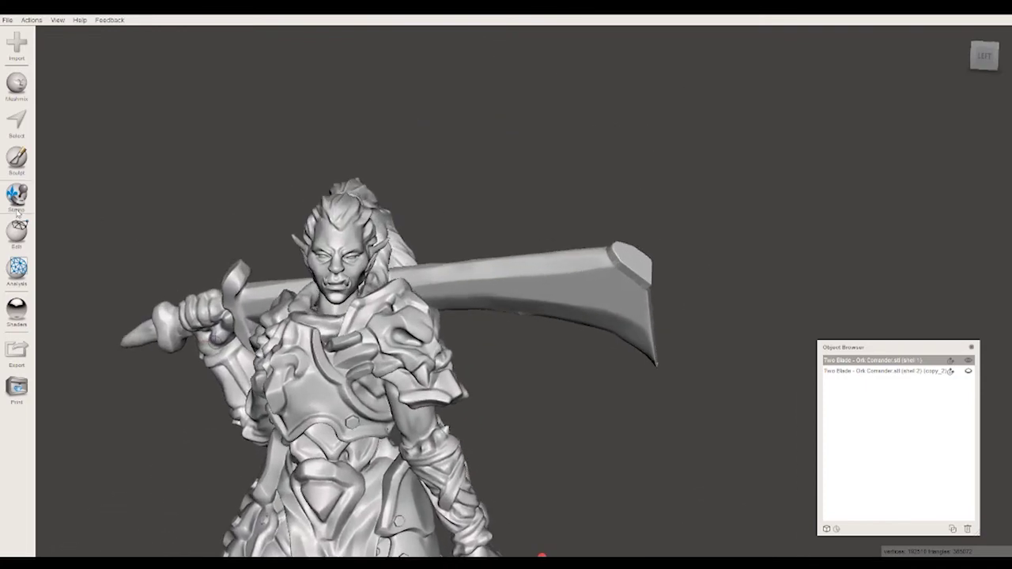
{"action": "left_click", "coordinate": [14, 237]}
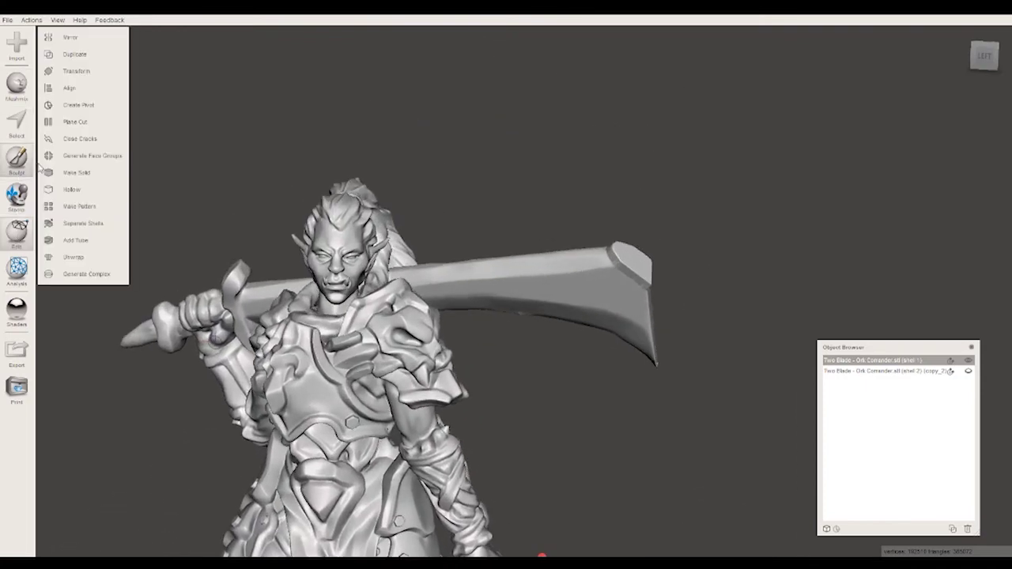
Step: Flatten and round off the sword blade's sharp tip with the Flatten brush at strength 50
{"action": "left_click", "coordinate": [17, 162]}
{"action": "left_click", "coordinate": [307, 93]}
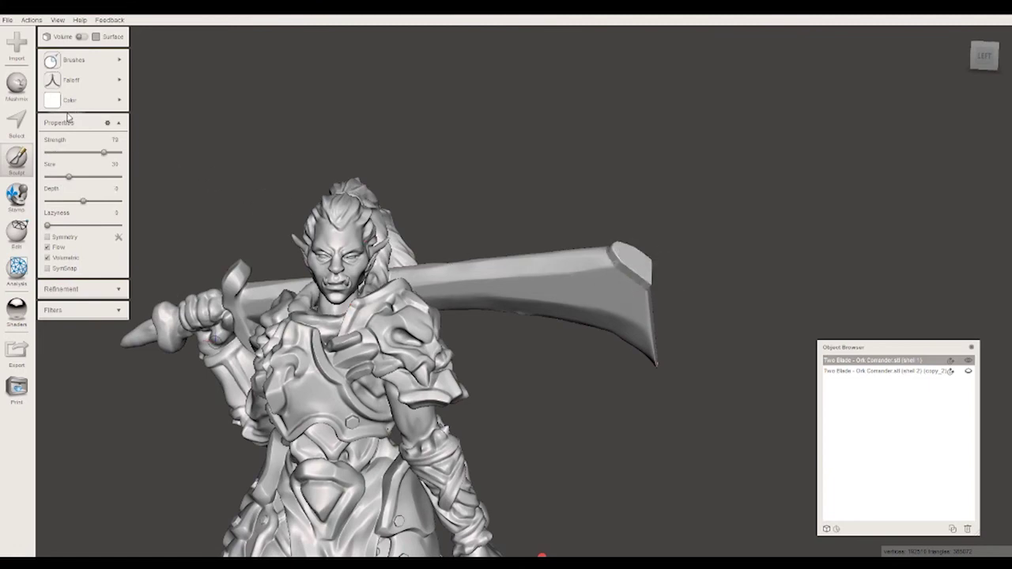
{"action": "left_click", "coordinate": [73, 60]}
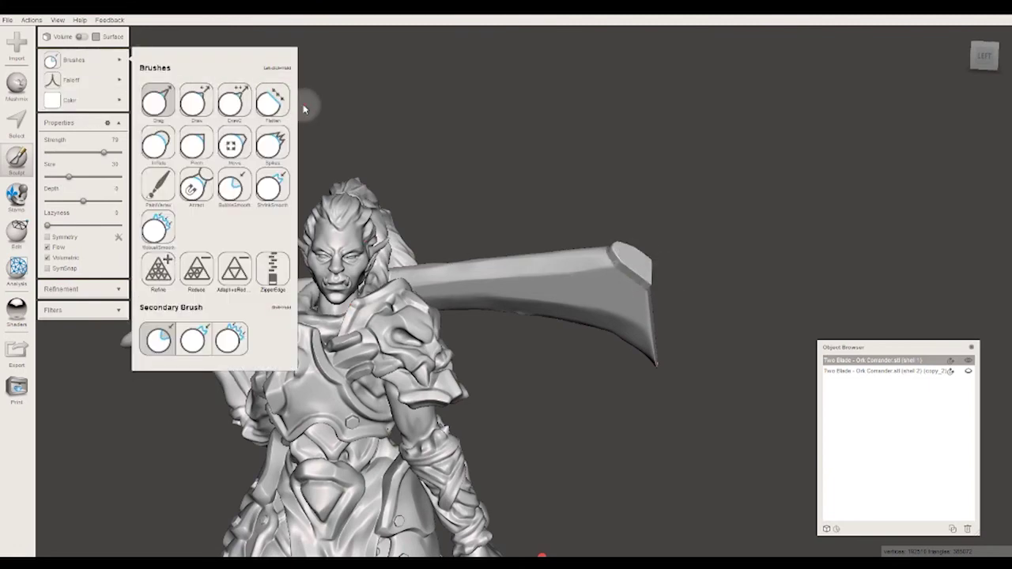
{"action": "left_click", "coordinate": [273, 102]}
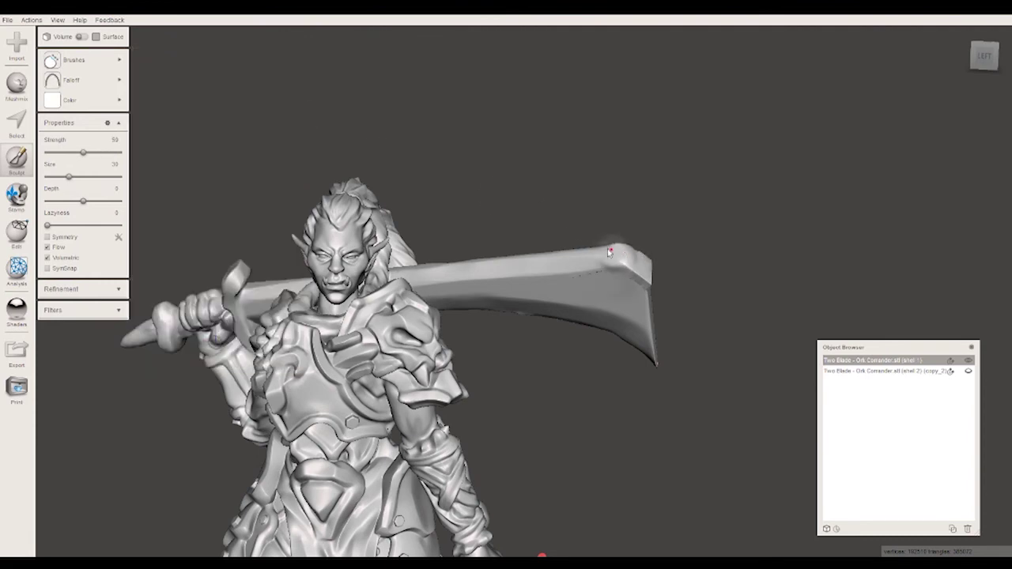
{"action": "left_click_drag", "start_coordinate": [610, 261], "coordinate": [633, 288]}
{"action": "mouse_move", "coordinate": [722, 281]}
{"action": "right_mouse_down"}
{"action": "mouse_move", "coordinate": [669, 264]}
{"action": "mouse_move", "coordinate": [624, 273]}
{"action": "mouse_move", "coordinate": [499, 366]}
{"action": "right_mouse_up"}
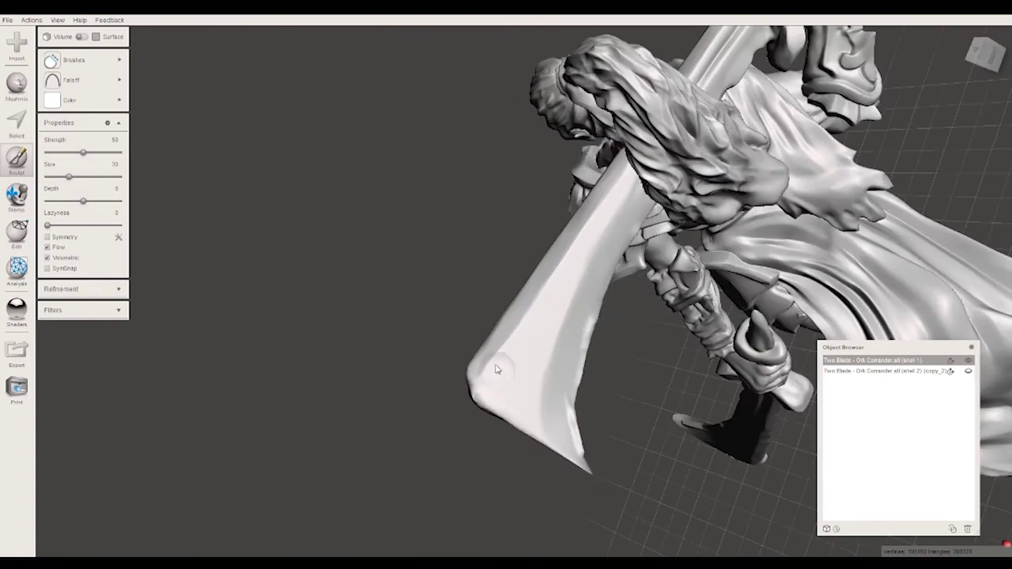
{"action": "mouse_move", "coordinate": [464, 373]}
{"action": "left_mouse_down"}
{"action": "mouse_move", "coordinate": [479, 404]}
{"action": "mouse_move", "coordinate": [517, 408]}
{"action": "left_mouse_up"}
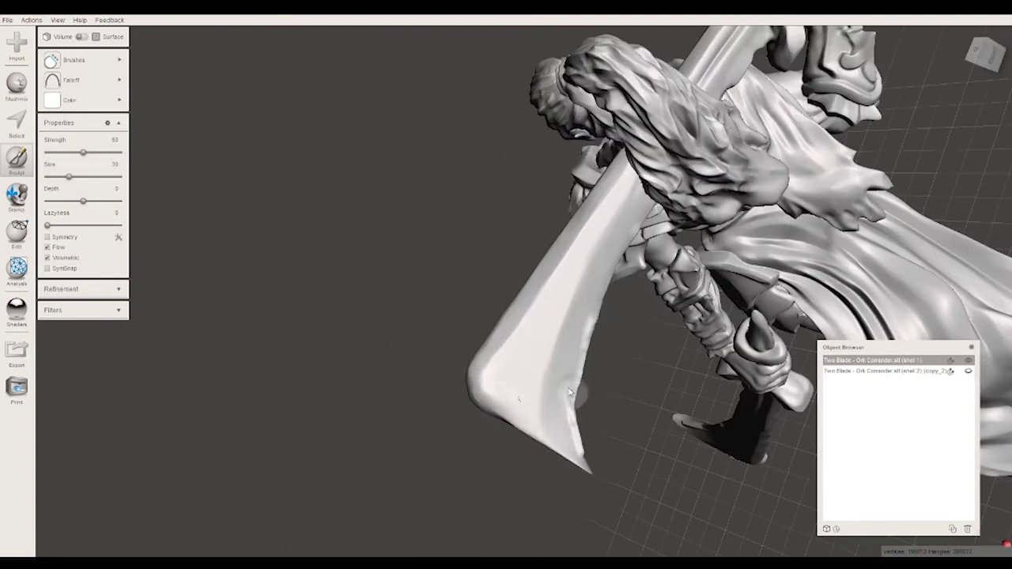
Step: Orbit around the figure to inspect the head and the smoothed sword from the front
{"action": "mouse_move", "coordinate": [371, 371]}
{"action": "right_mouse_down"}
{"action": "mouse_move", "coordinate": [571, 266]}
{"action": "mouse_move", "coordinate": [648, 253]}
{"action": "mouse_move", "coordinate": [693, 282]}
{"action": "mouse_move", "coordinate": [659, 304]}
{"action": "mouse_move", "coordinate": [684, 193]}
{"action": "mouse_move", "coordinate": [736, 151]}
{"action": "mouse_move", "coordinate": [558, 195]}
{"action": "mouse_move", "coordinate": [554, 136]}
{"action": "mouse_move", "coordinate": [466, 184]}
{"action": "right_mouse_up"}
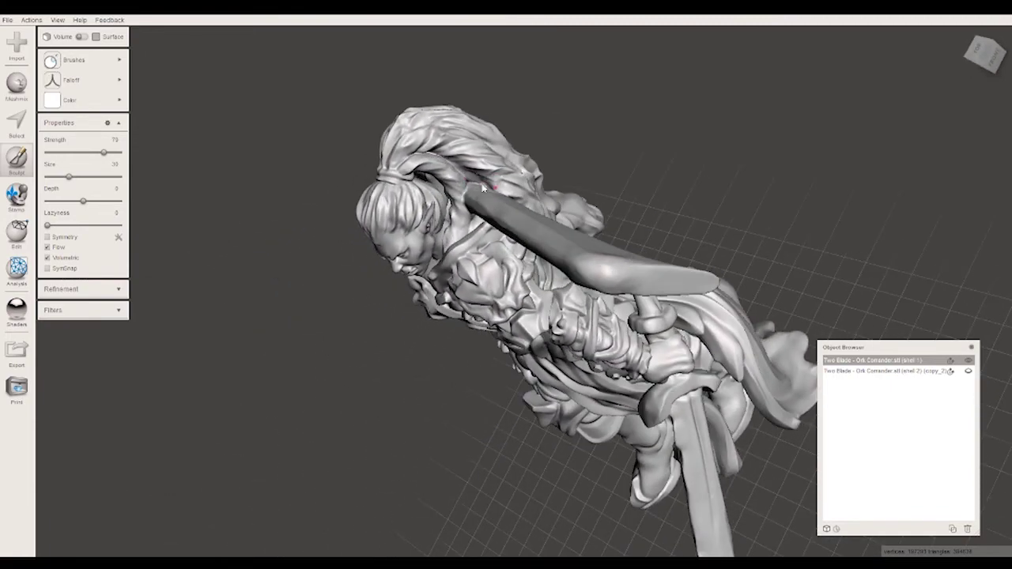
{"action": "mouse_move", "coordinate": [506, 213]}
{"action": "right_mouse_down"}
{"action": "mouse_move", "coordinate": [290, 429]}
{"action": "mouse_move", "coordinate": [420, 277]}
{"action": "mouse_move", "coordinate": [585, 135]}
{"action": "mouse_move", "coordinate": [622, 130]}
{"action": "mouse_move", "coordinate": [648, 146]}
{"action": "mouse_move", "coordinate": [691, 118]}
{"action": "right_mouse_up"}
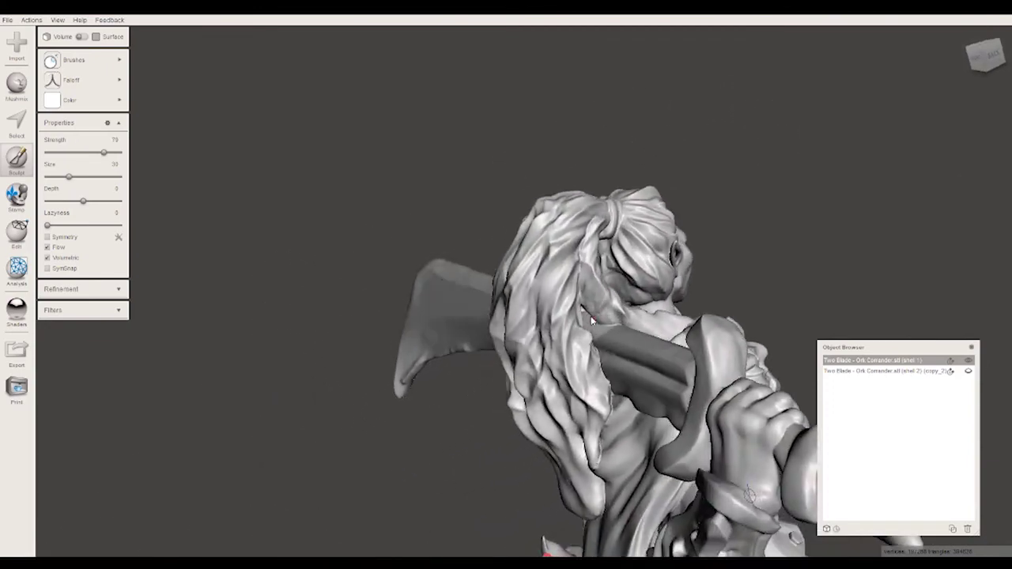
{"action": "mouse_move", "coordinate": [395, 450]}
{"action": "right_mouse_down"}
{"action": "mouse_move", "coordinate": [564, 406]}
{"action": "mouse_move", "coordinate": [777, 416]}
{"action": "mouse_move", "coordinate": [812, 407]}
{"action": "right_mouse_up"}
{"action": "mouse_move", "coordinate": [666, 332]}
{"action": "right_mouse_down"}
{"action": "mouse_move", "coordinate": [657, 350]}
{"action": "mouse_move", "coordinate": [682, 360]}
{"action": "right_mouse_up"}
{"action": "mouse_move", "coordinate": [654, 451]}
{"action": "right_mouse_down"}
{"action": "mouse_move", "coordinate": [649, 370]}
{"action": "mouse_move", "coordinate": [680, 389]}
{"action": "mouse_move", "coordinate": [739, 245]}
{"action": "right_mouse_up"}
{"action": "scroll", "coordinate": [727, 271], "scroll_direction": "up", "scroll_amount": 3}
{"action": "scroll", "coordinate": [707, 279], "scroll_direction": "down", "scroll_amount": 3}
{"action": "mouse_move", "coordinate": [708, 279]}
{"action": "right_mouse_down"}
{"action": "mouse_move", "coordinate": [657, 300]}
{"action": "mouse_move", "coordinate": [662, 411]}
{"action": "mouse_move", "coordinate": [580, 368]}
{"action": "mouse_move", "coordinate": [593, 371]}
{"action": "mouse_move", "coordinate": [640, 309]}
{"action": "mouse_move", "coordinate": [545, 289]}
{"action": "mouse_move", "coordinate": [459, 316]}
{"action": "mouse_move", "coordinate": [751, 273]}
{"action": "mouse_move", "coordinate": [724, 289]}
{"action": "right_mouse_up"}
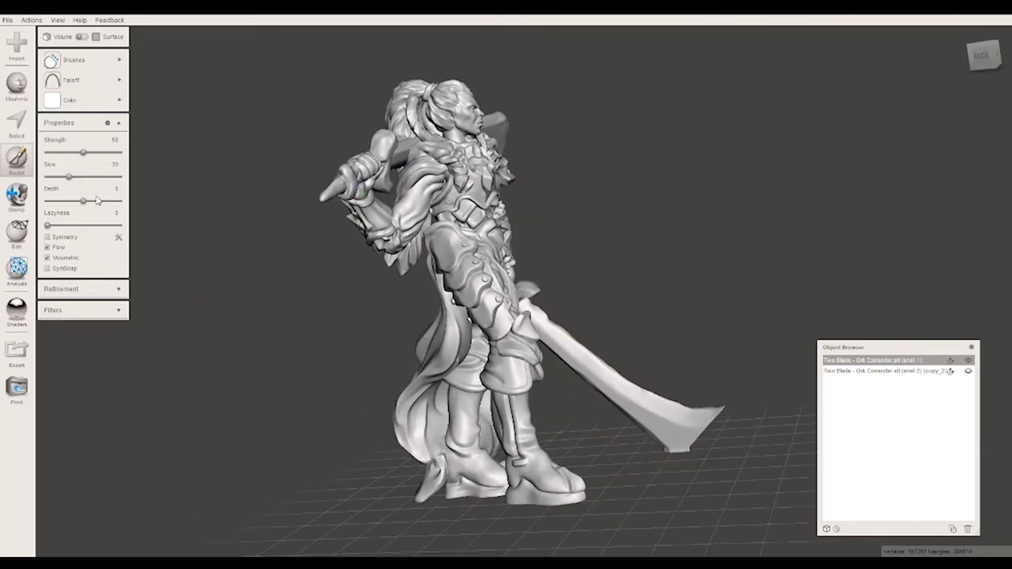
{"action": "left_click", "coordinate": [25, 237]}
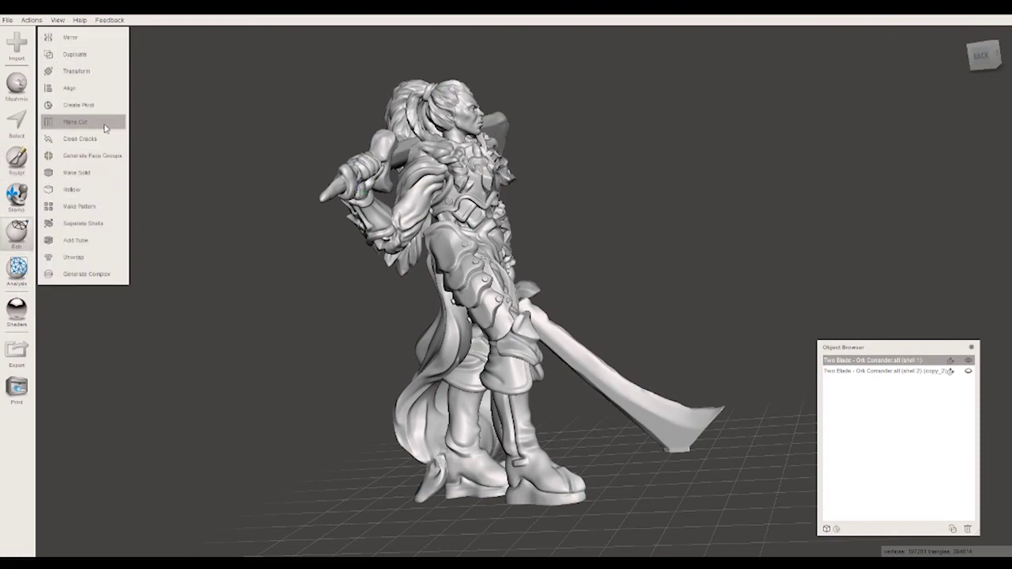
Step: Plane-cut the figure at its feet, discarding the lower half with a remeshed fill
{"action": "left_click", "coordinate": [97, 123]}
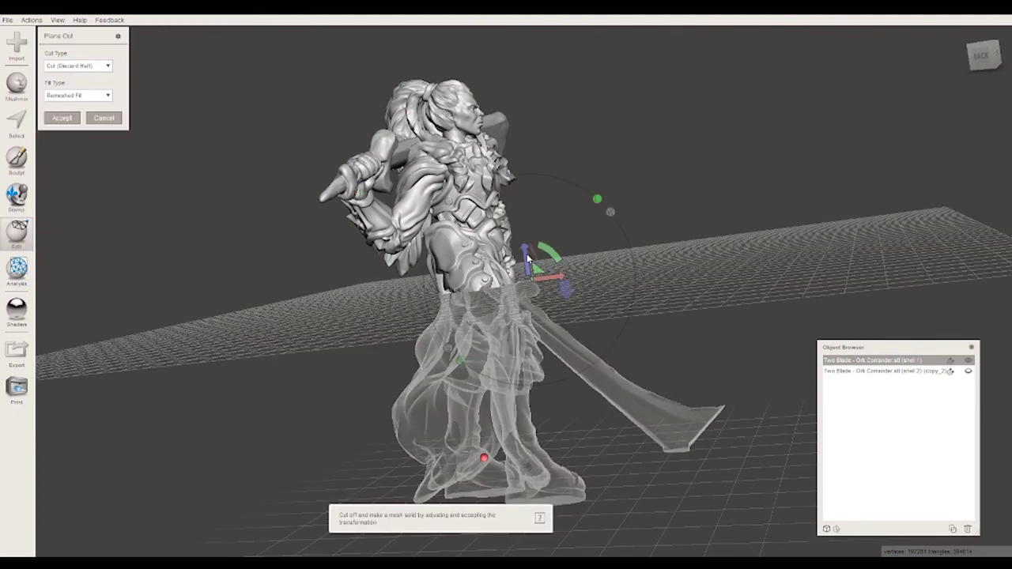
{"action": "left_click_drag", "start_coordinate": [524, 251], "coordinate": [587, 454]}
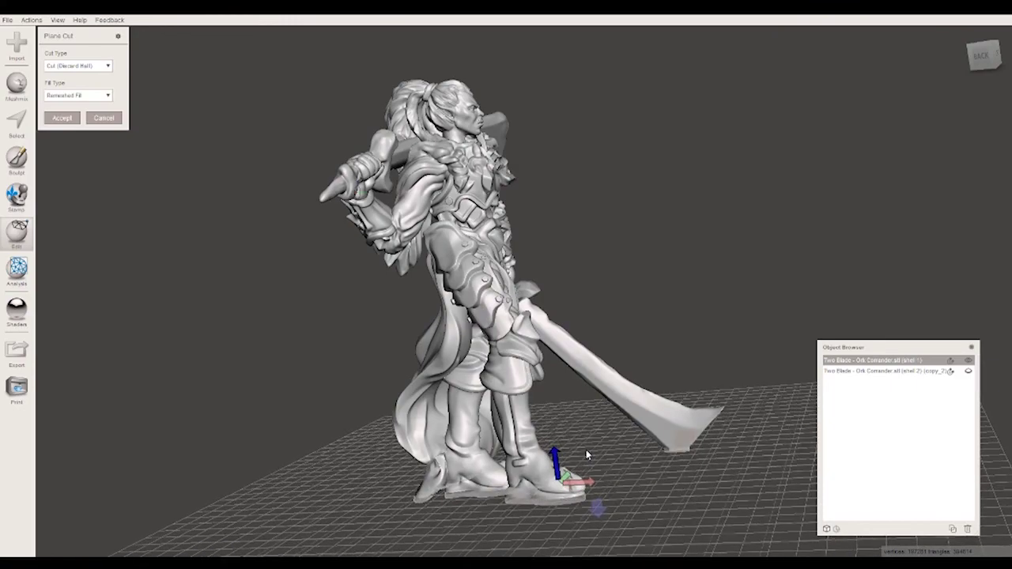
{"action": "mouse_move", "coordinate": [733, 267]}
{"action": "right_mouse_down"}
{"action": "mouse_move", "coordinate": [790, 207]}
{"action": "mouse_move", "coordinate": [757, 241]}
{"action": "mouse_move", "coordinate": [779, 203]}
{"action": "mouse_move", "coordinate": [857, 217]}
{"action": "mouse_move", "coordinate": [754, 287]}
{"action": "mouse_move", "coordinate": [731, 281]}
{"action": "mouse_move", "coordinate": [755, 289]}
{"action": "right_mouse_up"}
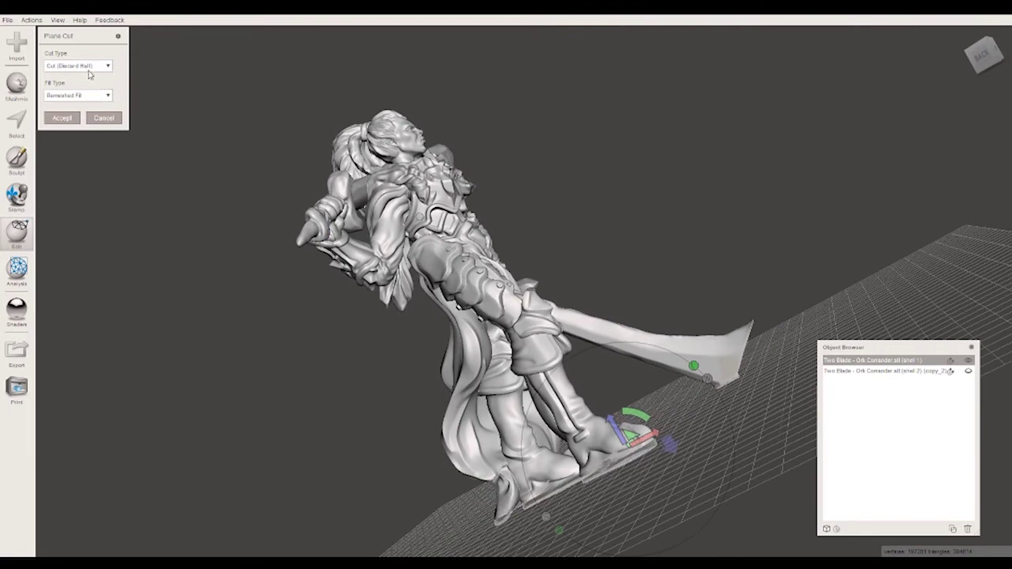
{"action": "left_click", "coordinate": [63, 117]}
{"action": "mouse_move", "coordinate": [766, 324]}
{"action": "right_mouse_down"}
{"action": "mouse_move", "coordinate": [764, 233]}
{"action": "mouse_move", "coordinate": [700, 143]}
{"action": "mouse_move", "coordinate": [622, 225]}
{"action": "right_mouse_up"}
{"action": "mouse_move", "coordinate": [715, 293]}
{"action": "right_mouse_down"}
{"action": "mouse_move", "coordinate": [767, 226]}
{"action": "mouse_move", "coordinate": [777, 254]}
{"action": "mouse_move", "coordinate": [728, 223]}
{"action": "mouse_move", "coordinate": [774, 257]}
{"action": "mouse_move", "coordinate": [738, 219]}
{"action": "mouse_move", "coordinate": [758, 214]}
{"action": "mouse_move", "coordinate": [666, 210]}
{"action": "mouse_move", "coordinate": [656, 231]}
{"action": "mouse_move", "coordinate": [751, 226]}
{"action": "mouse_move", "coordinate": [790, 237]}
{"action": "right_mouse_up"}
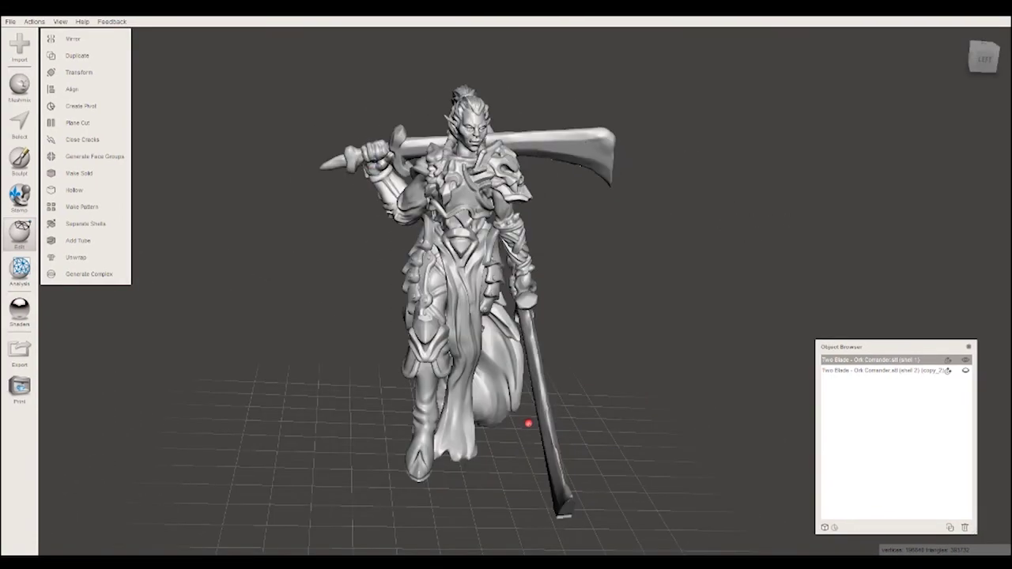
{"action": "mouse_move", "coordinate": [790, 237]}
{"action": "right_mouse_down"}
{"action": "mouse_move", "coordinate": [684, 324]}
{"action": "mouse_move", "coordinate": [718, 269]}
{"action": "mouse_move", "coordinate": [670, 263]}
{"action": "right_mouse_up"}
{"action": "right_click_drag", "start_coordinate": [730, 301], "coordinate": [684, 304]}
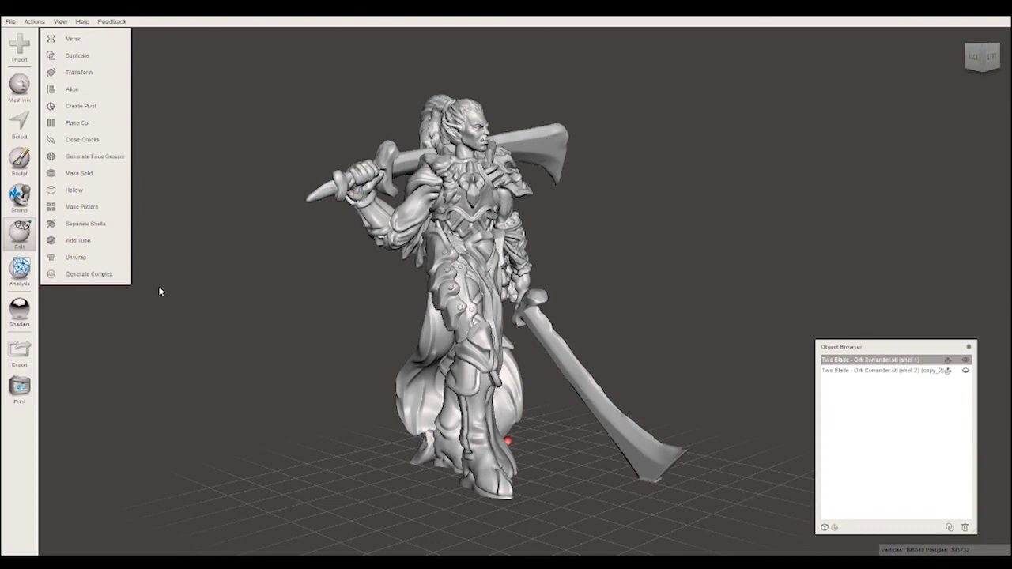
{"action": "mouse_move", "coordinate": [625, 208]}
{"action": "right_mouse_down"}
{"action": "mouse_move", "coordinate": [582, 228]}
{"action": "mouse_move", "coordinate": [564, 219]}
{"action": "mouse_move", "coordinate": [662, 192]}
{"action": "mouse_move", "coordinate": [608, 188]}
{"action": "mouse_move", "coordinate": [602, 269]}
{"action": "mouse_move", "coordinate": [725, 285]}
{"action": "mouse_move", "coordinate": [752, 332]}
{"action": "mouse_move", "coordinate": [680, 332]}
{"action": "mouse_move", "coordinate": [685, 215]}
{"action": "mouse_move", "coordinate": [809, 276]}
{"action": "mouse_move", "coordinate": [730, 277]}
{"action": "mouse_move", "coordinate": [757, 284]}
{"action": "mouse_move", "coordinate": [788, 271]}
{"action": "mouse_move", "coordinate": [772, 257]}
{"action": "right_mouse_up"}
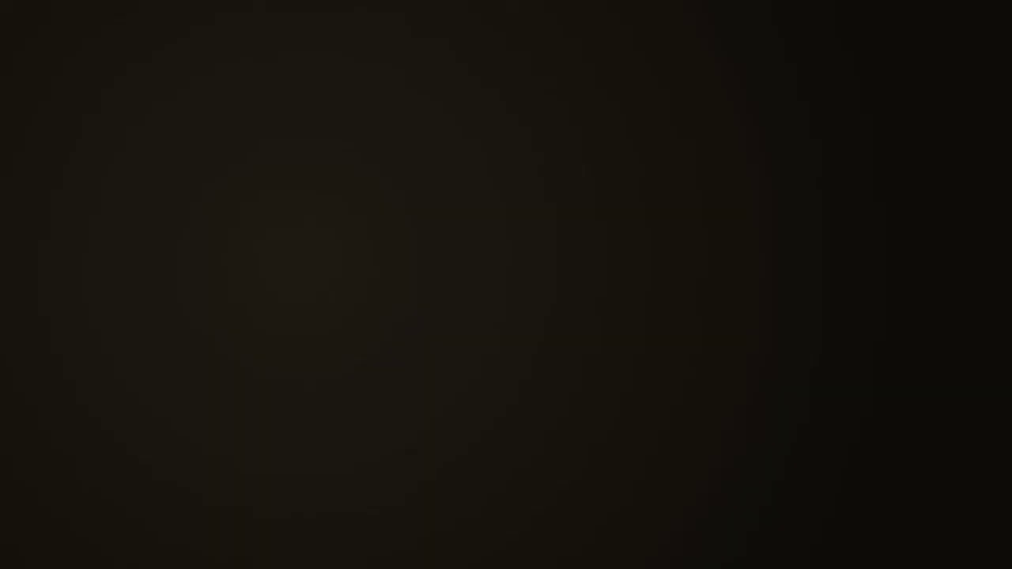